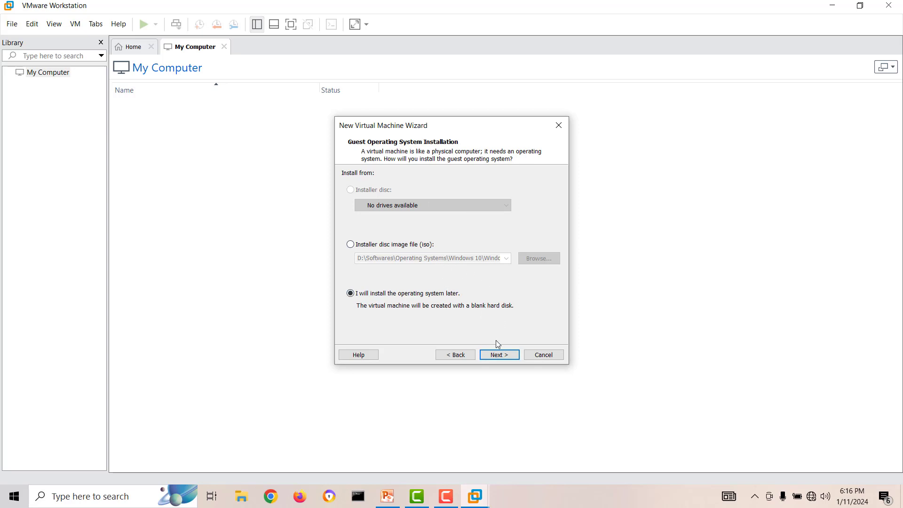
# Choose Windows Server 2022 as the guest operating system version.
pyautogui.click(500, 356)
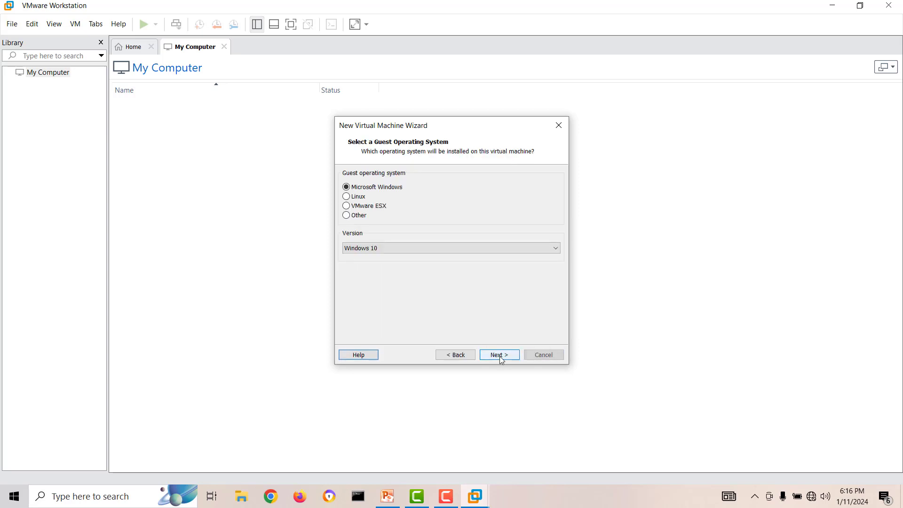
pyautogui.click(401, 252)
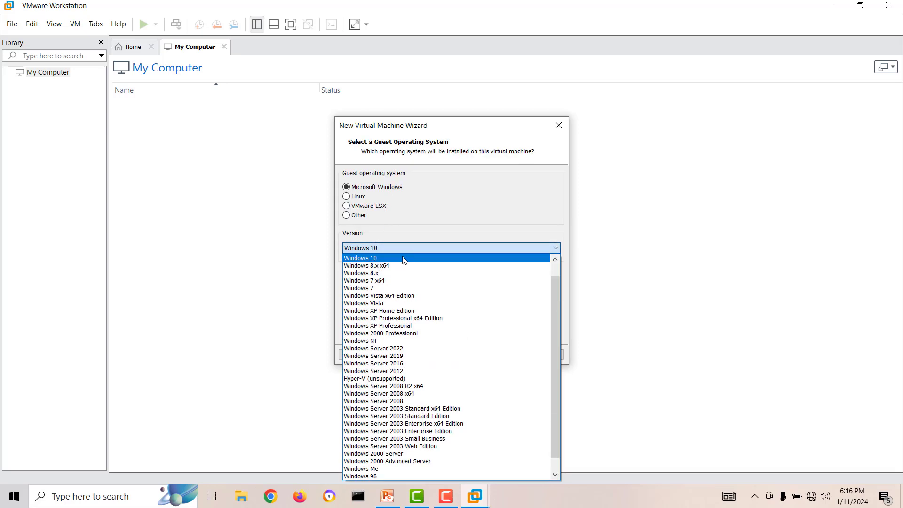
pyautogui.click(428, 346)
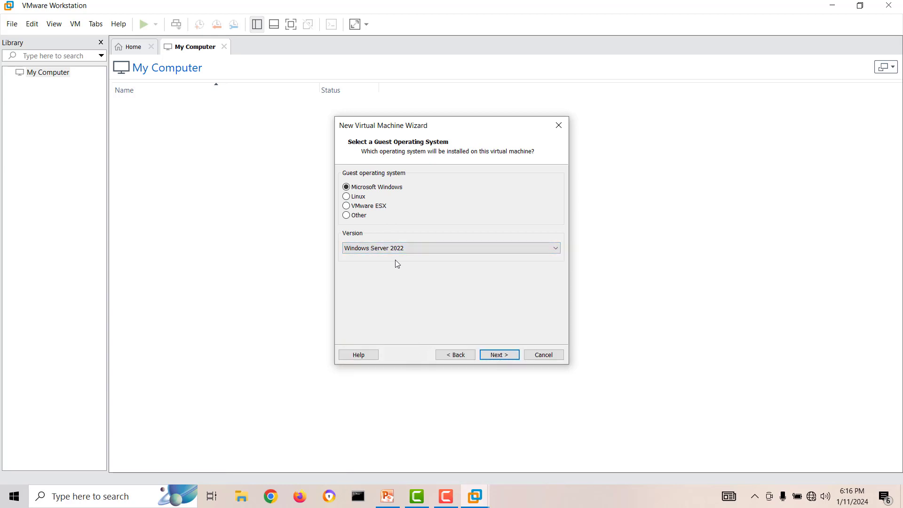
pyautogui.click(512, 356)
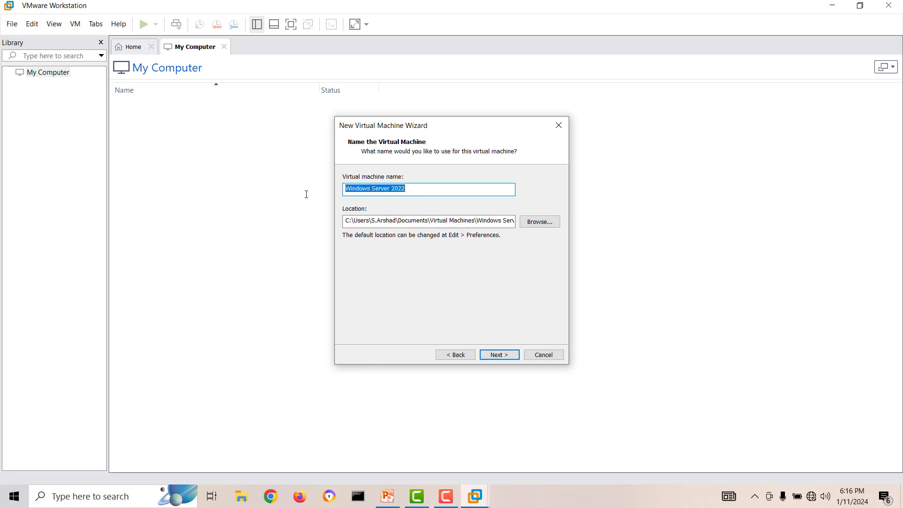
# Enter DC01 as the virtual machine name.
pyautogui.write('A')
pyautogui.press('BackSpace')
pyautogui.write('Dom')
pyautogui.press('BackSpace')
pyautogui.press('BackSpace')
pyautogui.press('BackSpace')
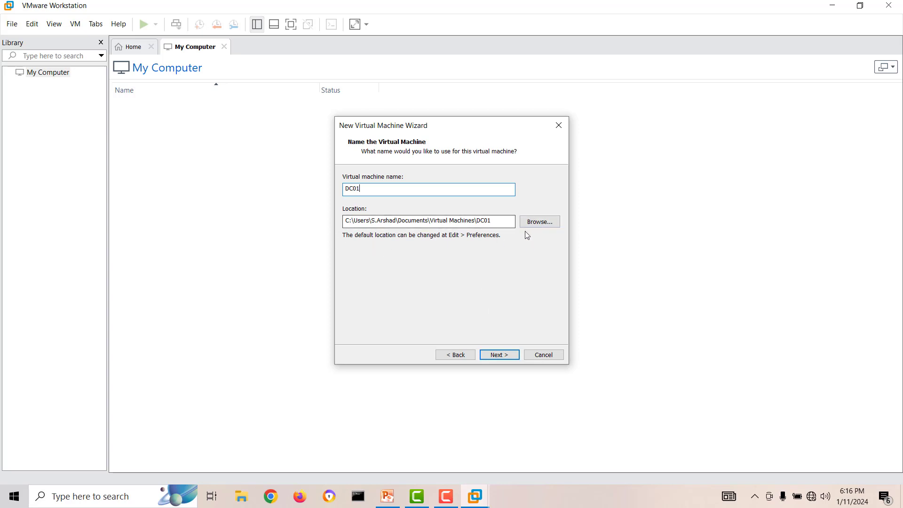
# Keep the 60 GB virtual disk size and finish creating DC01 from the summary page.
pyautogui.click(506, 355)
pyautogui.moveTo(439, 203); pyautogui.dragTo(423, 203)
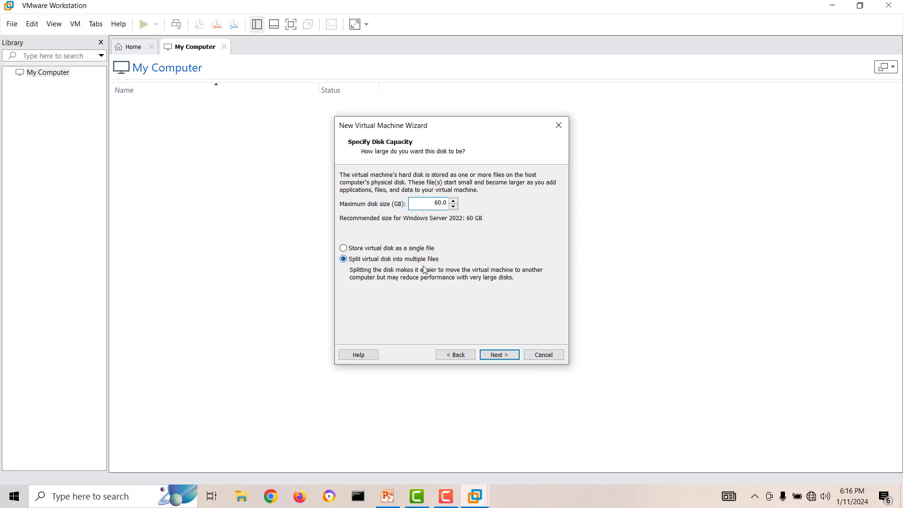
pyautogui.click(512, 358)
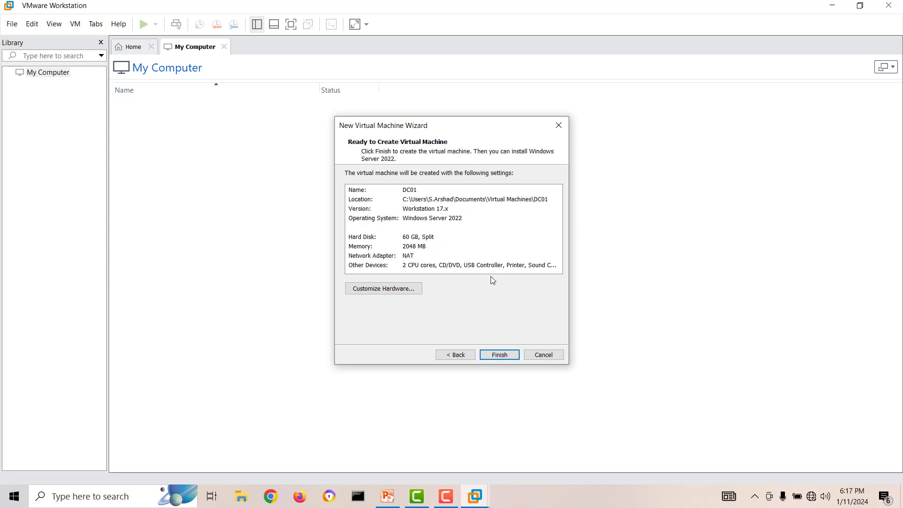
pyautogui.click(491, 355)
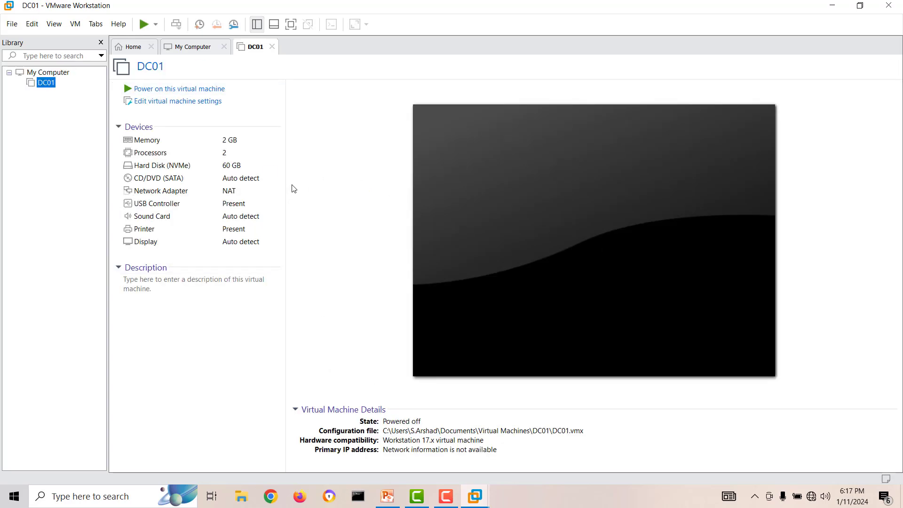
# Check the LAN Switch in the PowerPoint lab diagram.
pyautogui.click(393, 499)
pyautogui.click(500, 275)
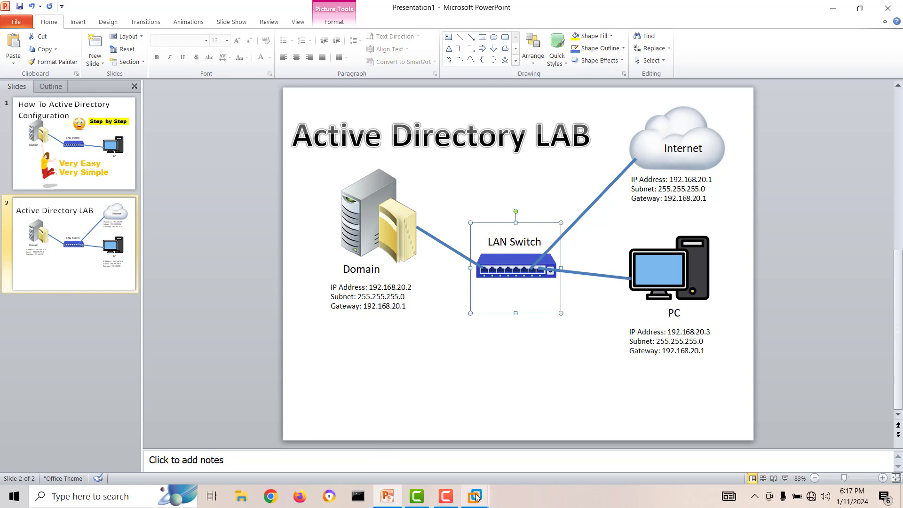
pyautogui.moveTo(476, 497)
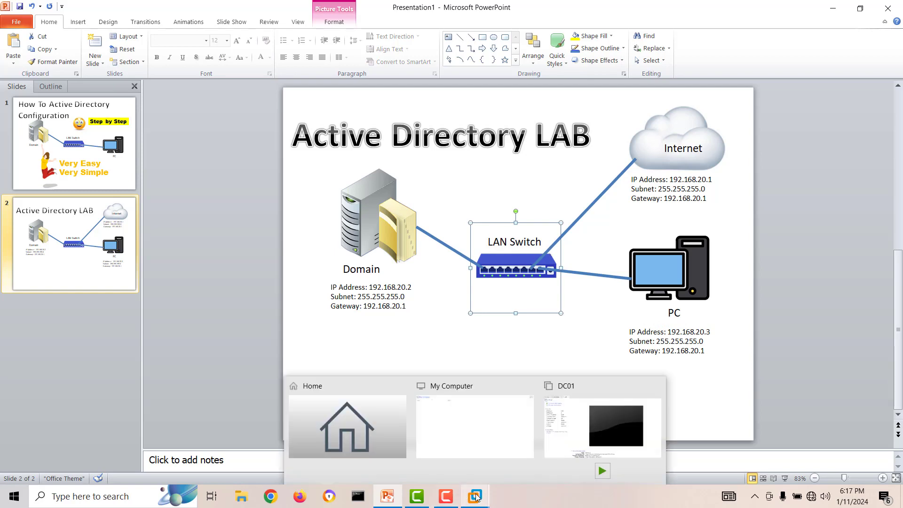
pyautogui.click(456, 427)
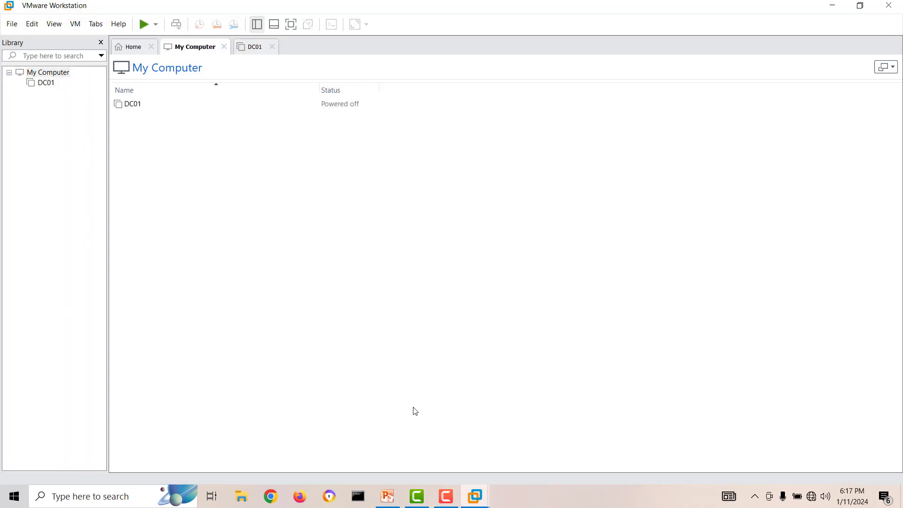
# Set DC01's network adapter to the Custom VMnet1 (Host-only) network.
pyautogui.click(45, 85)
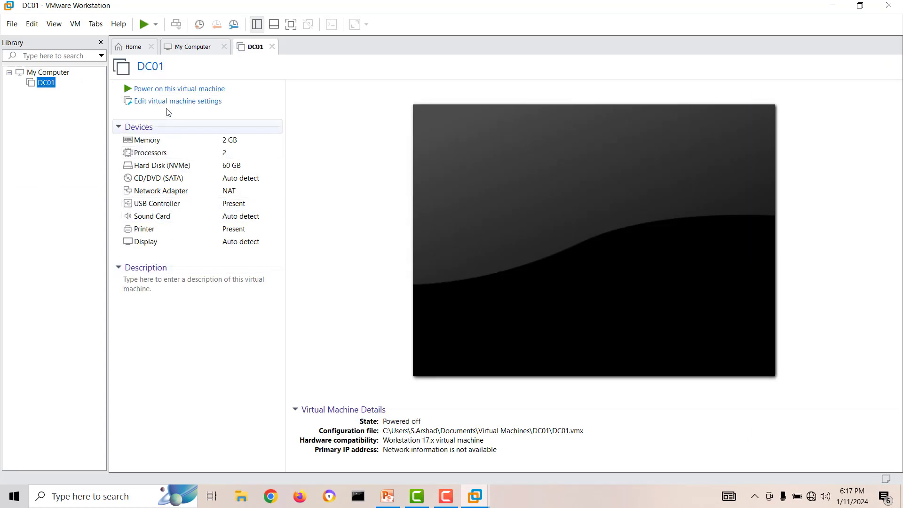
pyautogui.click(165, 107)
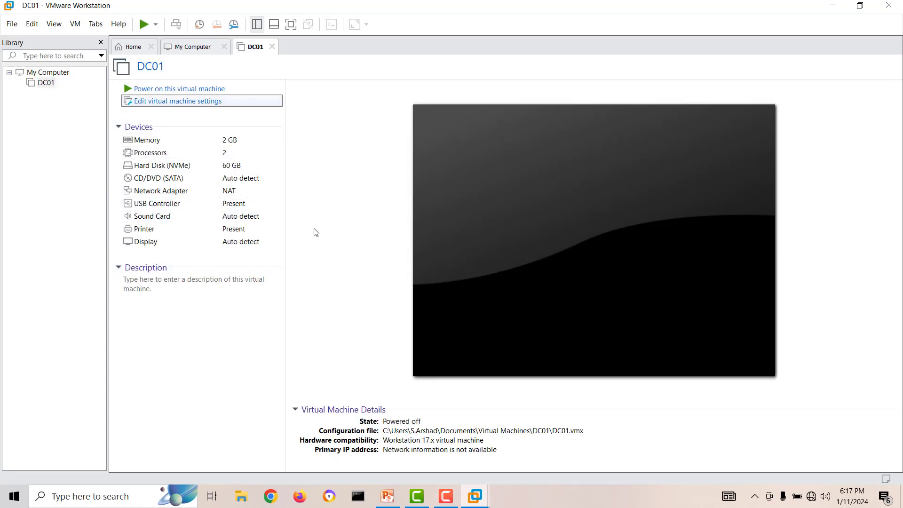
pyautogui.click(291, 126)
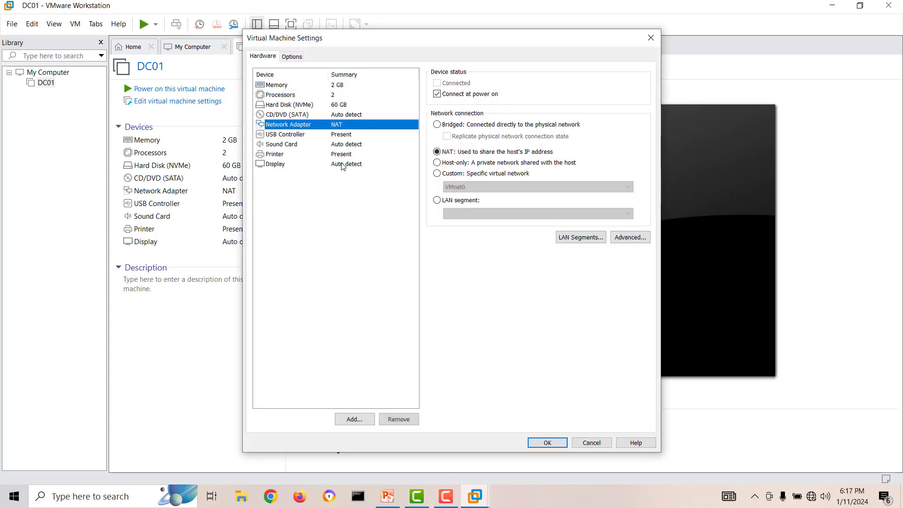
pyautogui.click(462, 174)
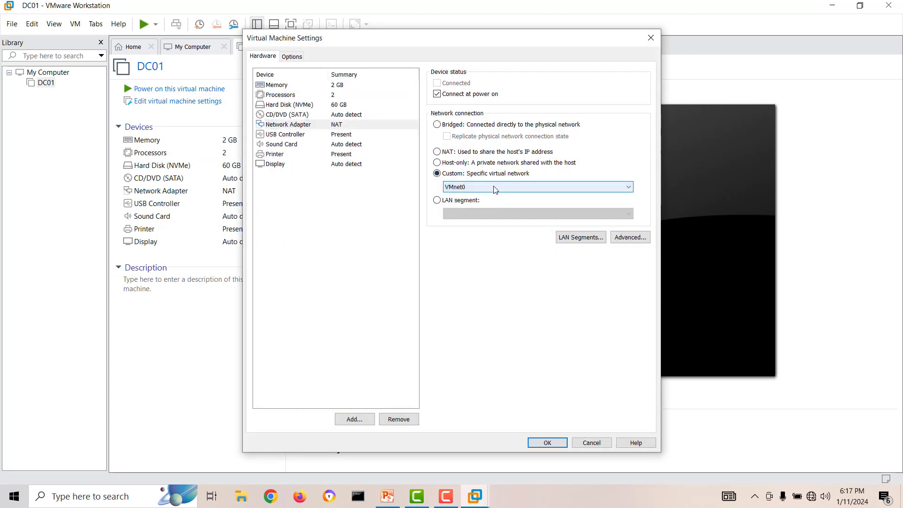
pyautogui.click(493, 187)
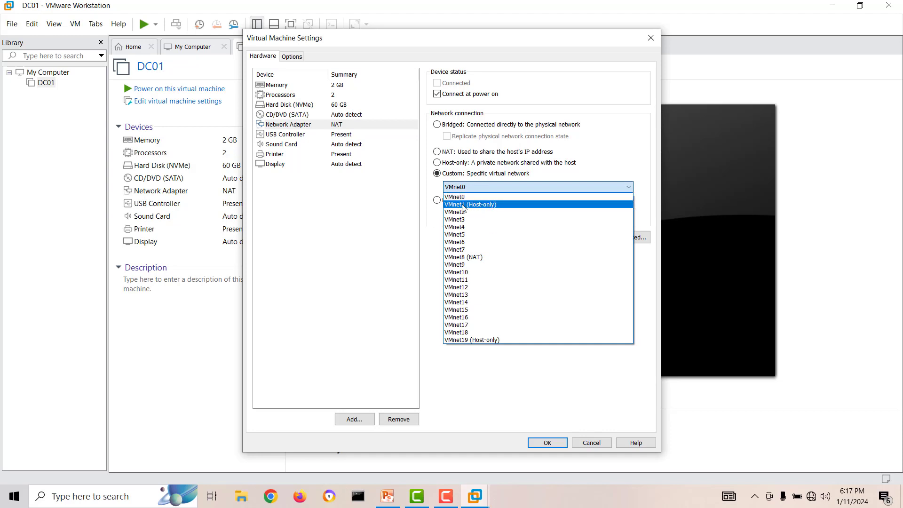
pyautogui.click(490, 210)
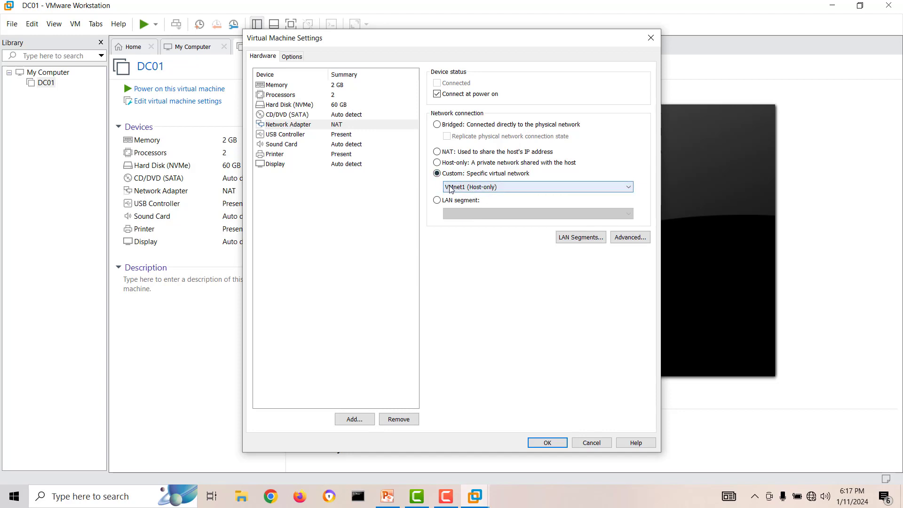
pyautogui.click(387, 494)
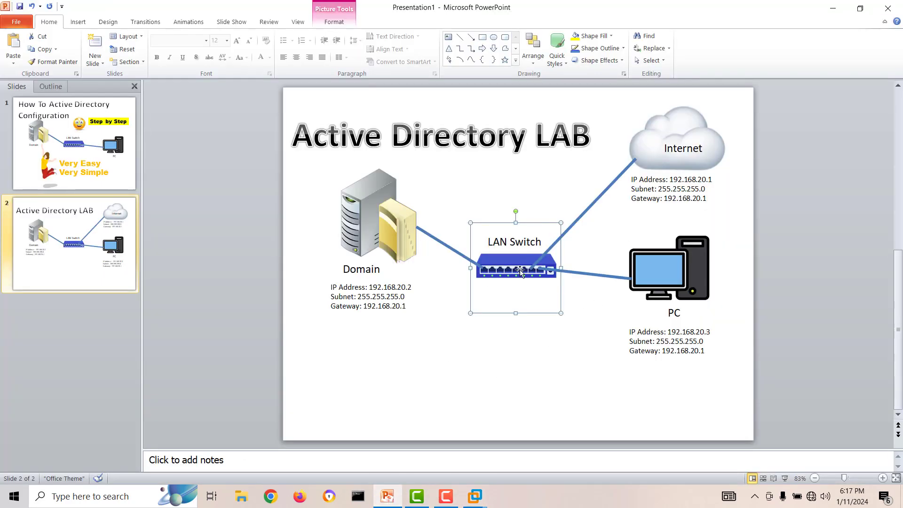
# Add a text box reading VMnet1 near the LAN Switch in the diagram.
pyautogui.click(537, 385)
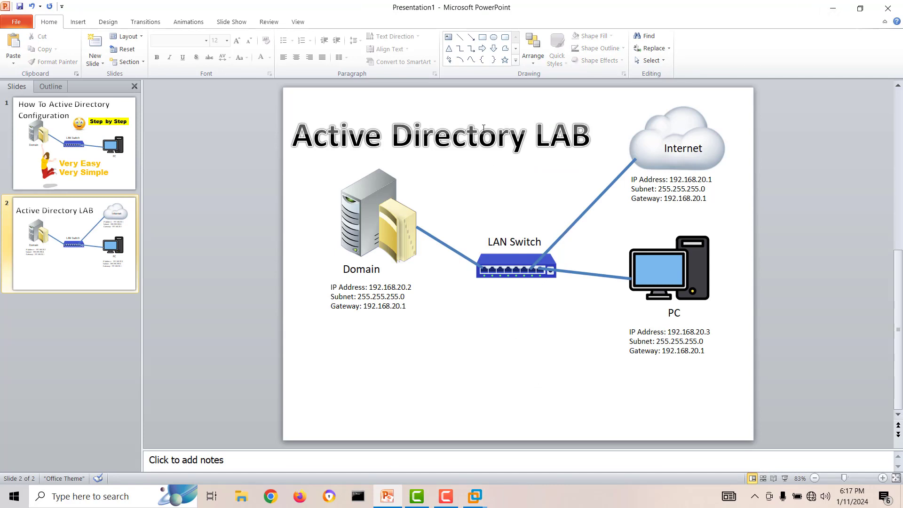
pyautogui.click(447, 49)
pyautogui.click(500, 288)
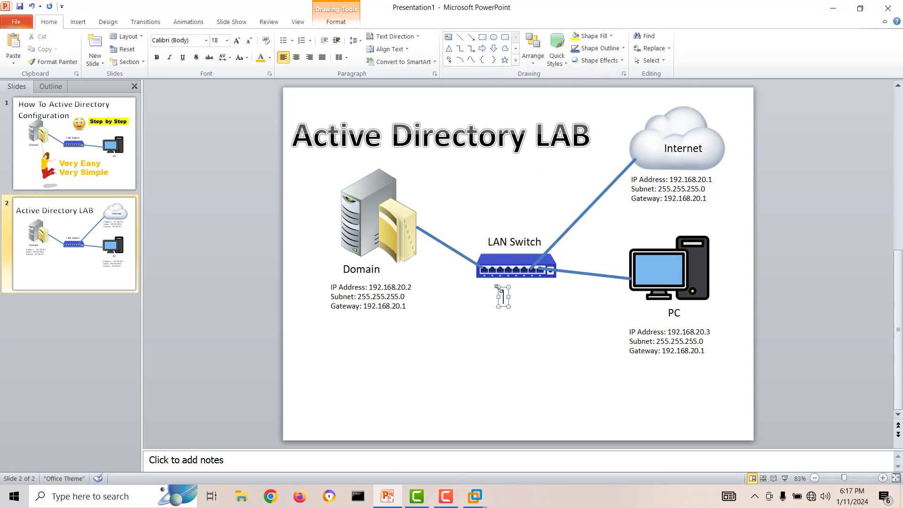
pyautogui.write('VMnet1')
# Save DC01's VMnet1 network setting in Virtual Machine Settings.
pyautogui.moveTo(467, 497)
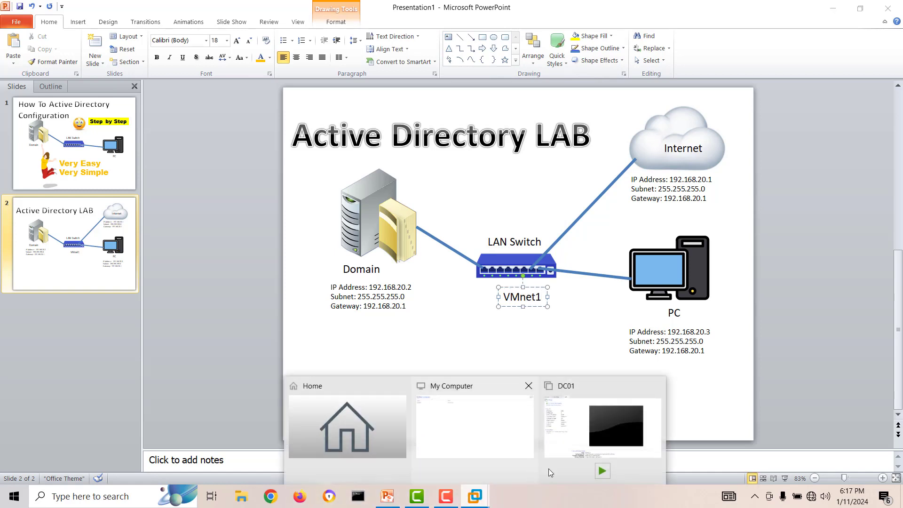
pyautogui.click(591, 444)
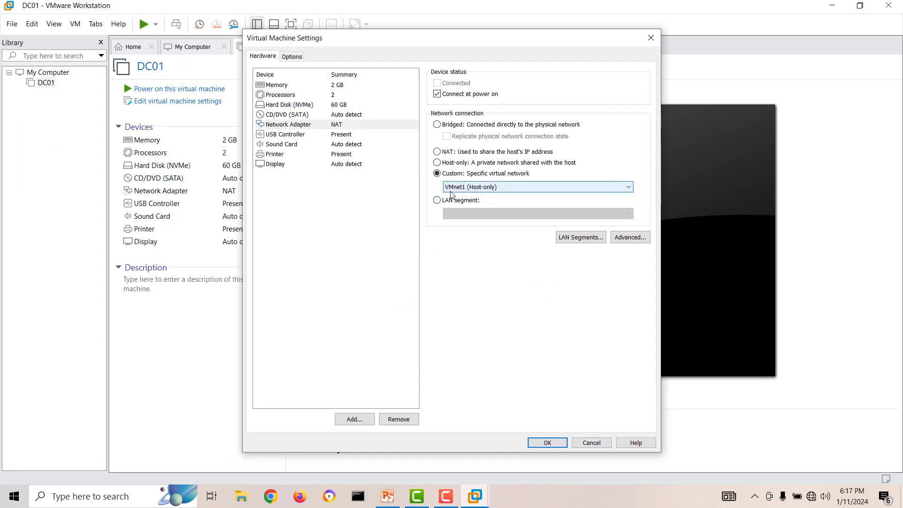
pyautogui.click(539, 441)
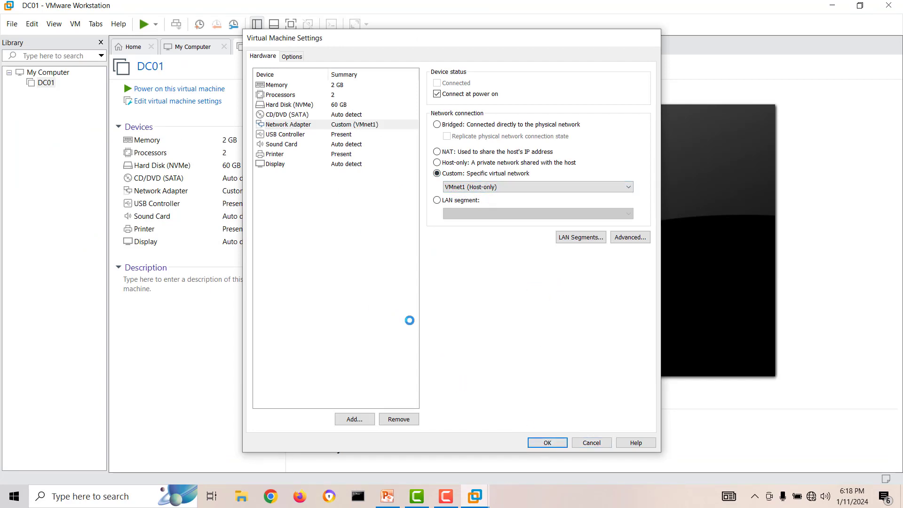
# Move the VMnet1 label above the LAN Switch name.
pyautogui.click(387, 496)
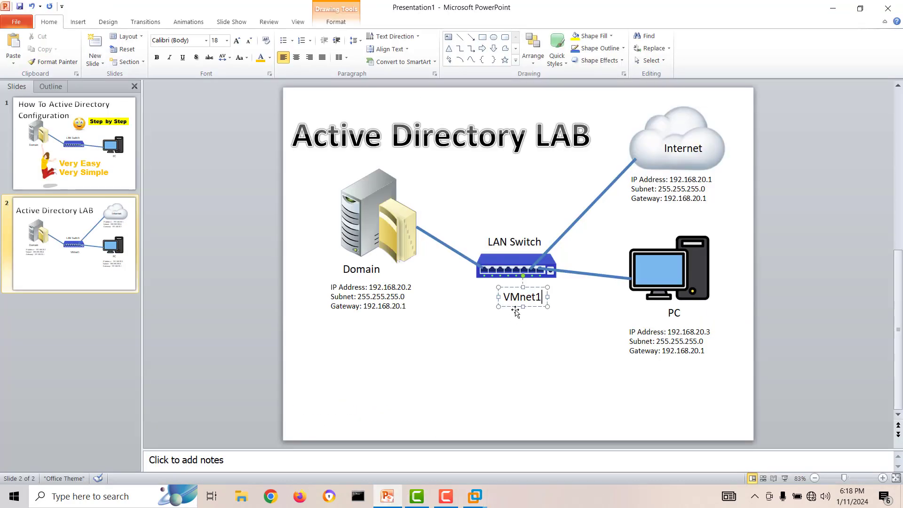
pyautogui.click(510, 309)
pyautogui.click(515, 296)
pyautogui.moveTo(505, 287); pyautogui.dragTo(496, 213)
pyautogui.click(516, 339)
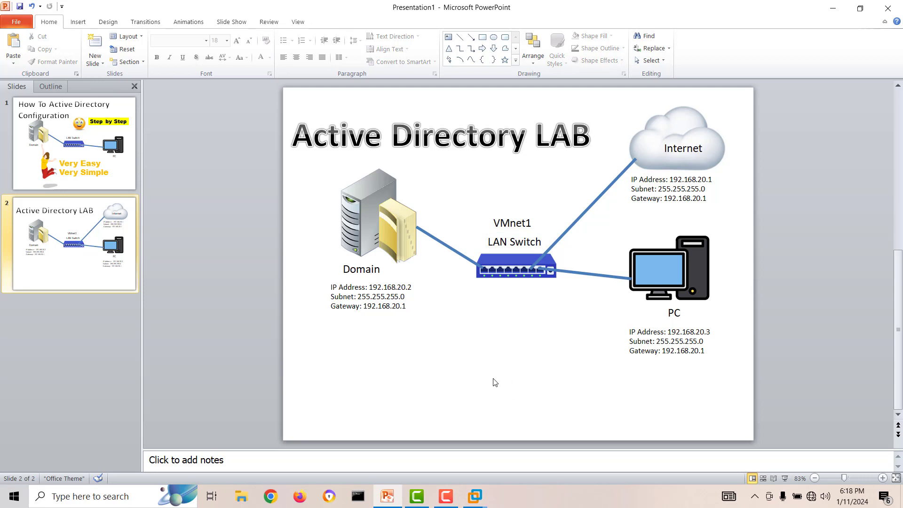
# Point DC01's CD/DVD (SATA) drive at SERVER_EVAL_x64FRE_en-us.iso from D:\Softwares\Operating Systems.
pyautogui.moveTo(475, 496)
pyautogui.click(630, 435)
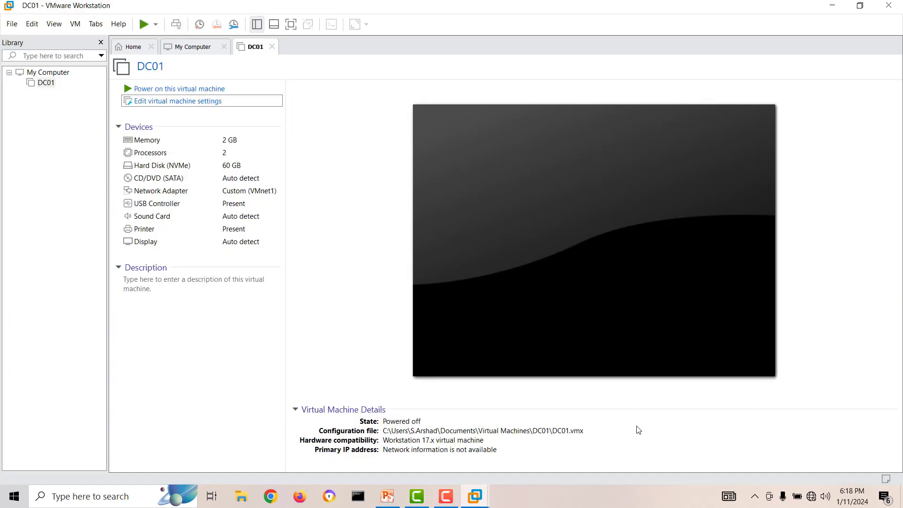
pyautogui.click(174, 102)
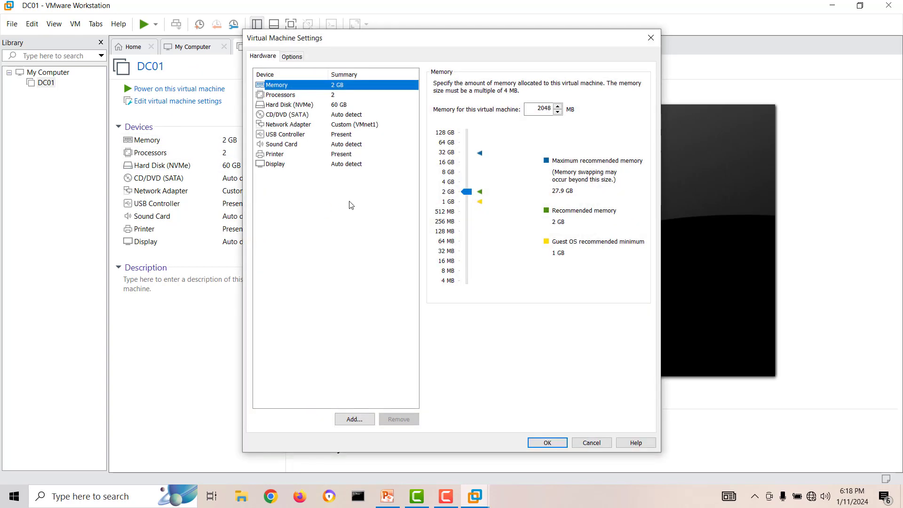
pyautogui.click(292, 116)
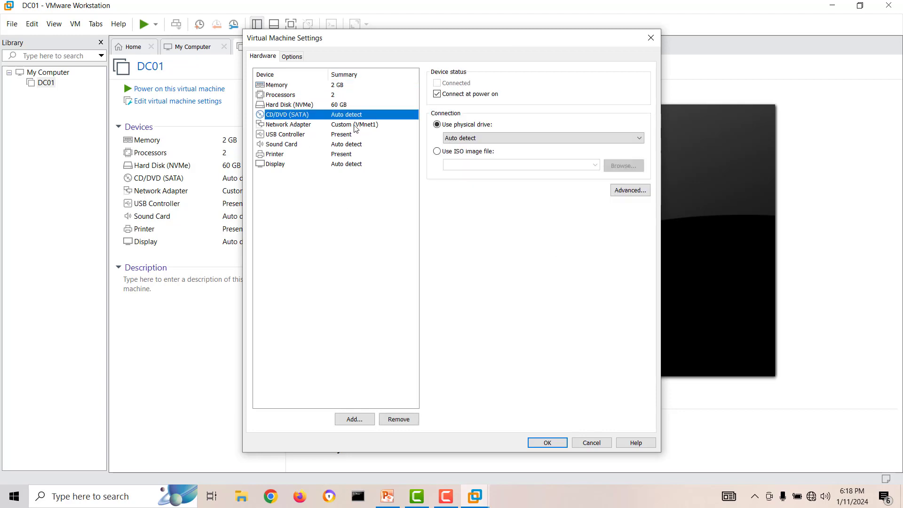
pyautogui.click(447, 151)
pyautogui.click(596, 166)
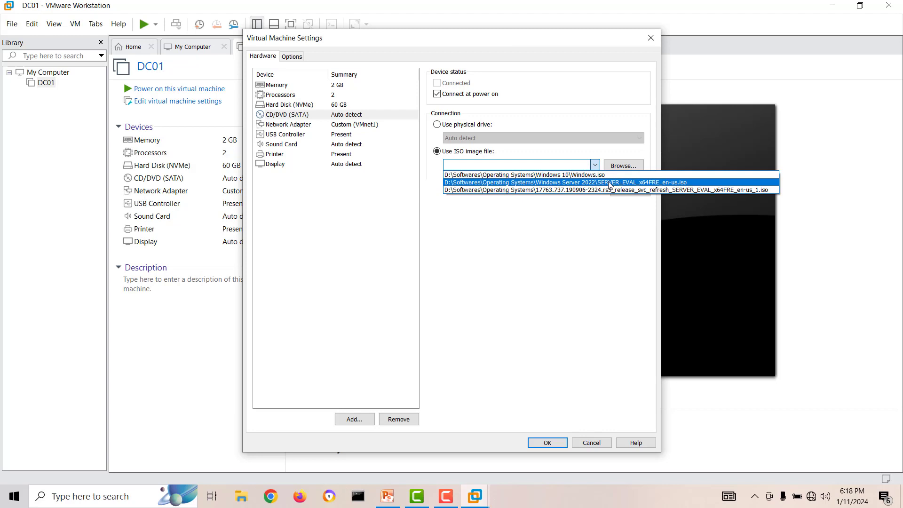
pyautogui.click(609, 183)
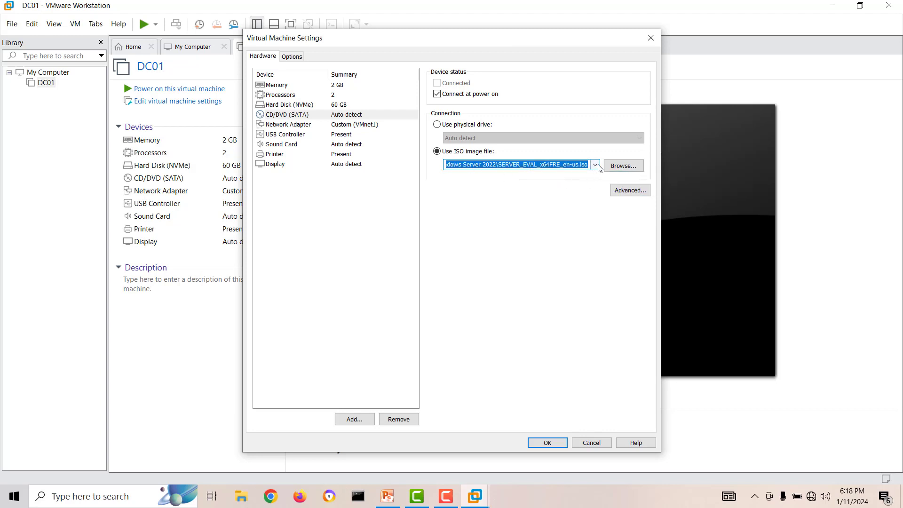
pyautogui.click(626, 166)
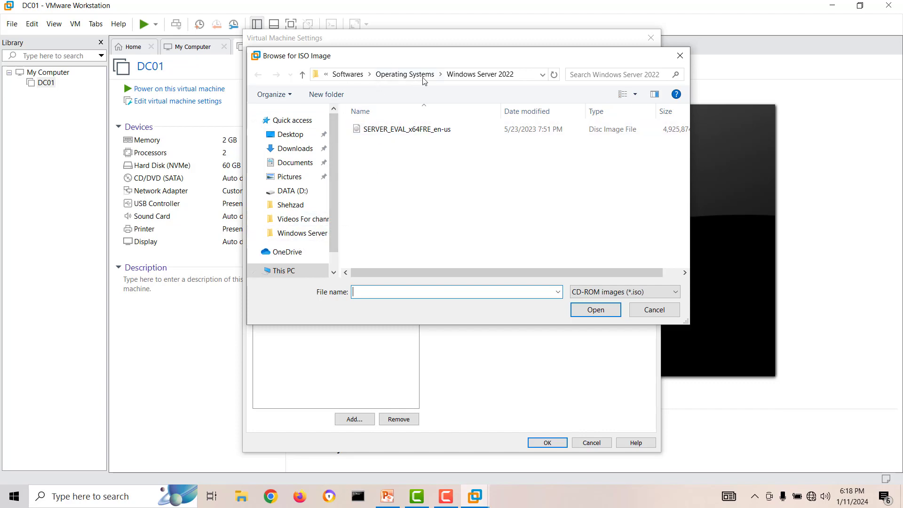
pyautogui.click(643, 314)
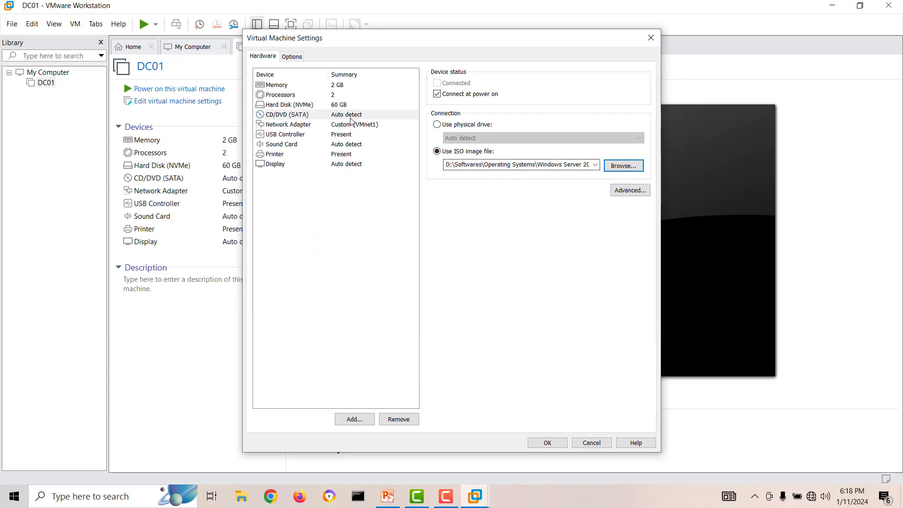
pyautogui.click(549, 442)
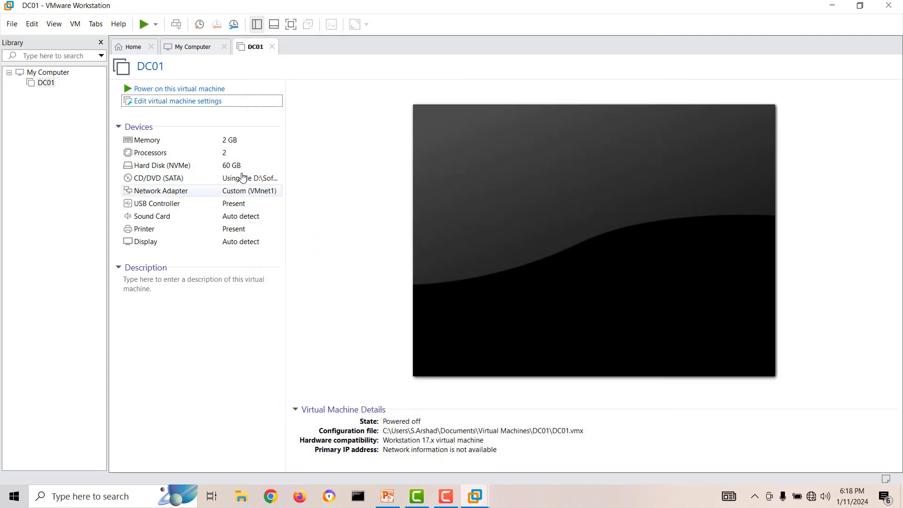
# Power on DC01 and press Enter to boot from the Windows Server ISO.
pyautogui.click(198, 89)
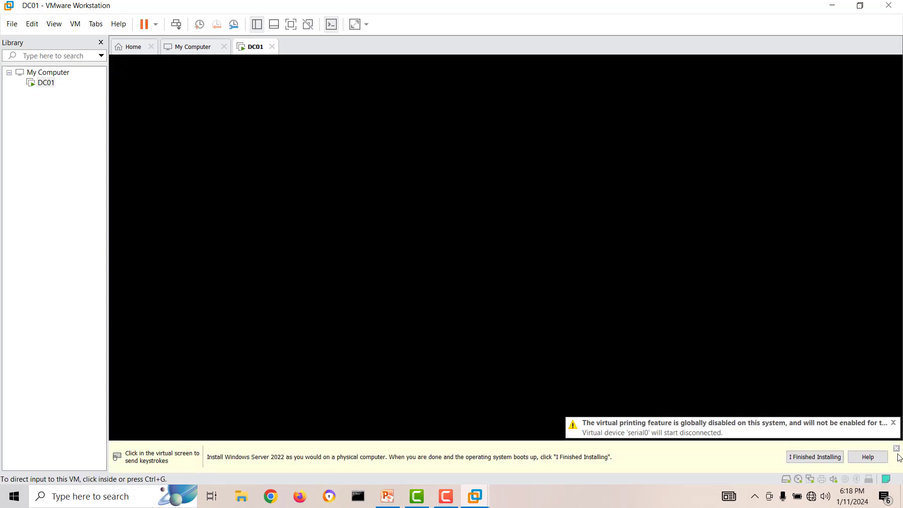
pyautogui.click(896, 448)
pyautogui.click(872, 437)
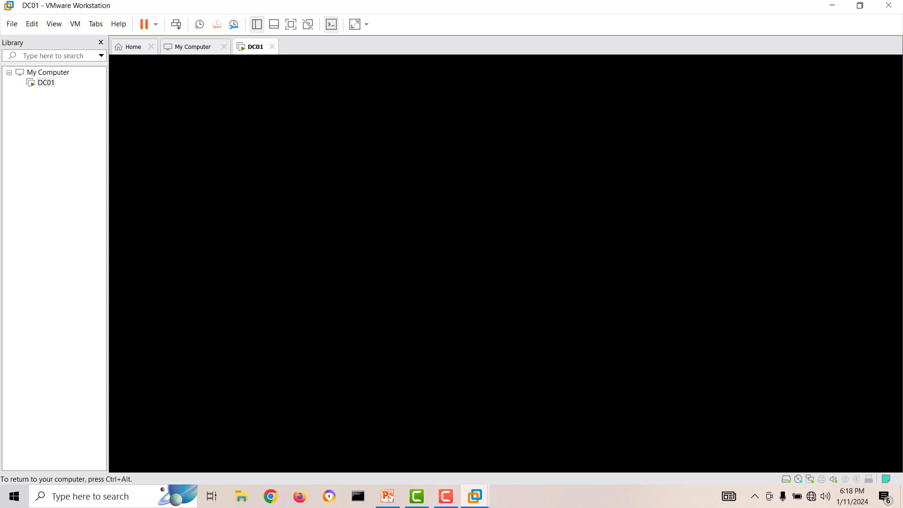
pyautogui.press('Return')
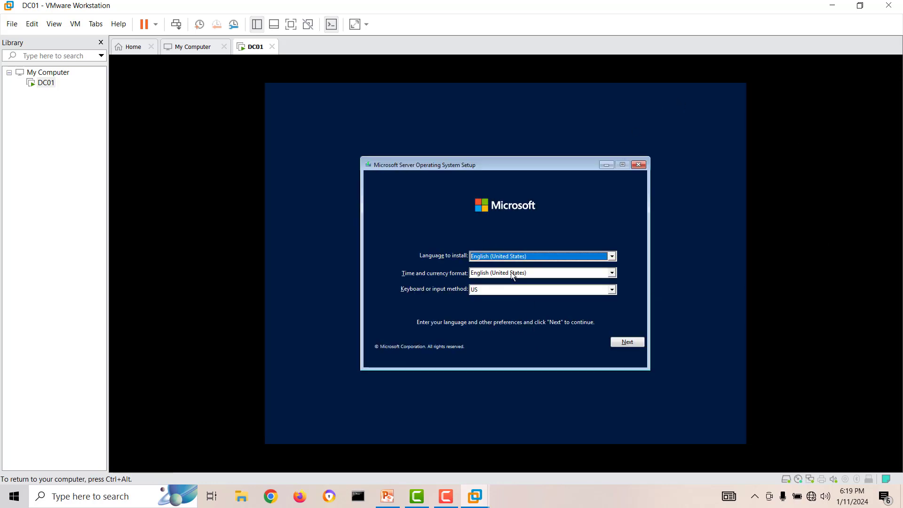
# Install Windows Server 2022 Standard Evaluation (Desktop Experience) and accept the license terms.
pyautogui.click(627, 344)
pyautogui.click(502, 269)
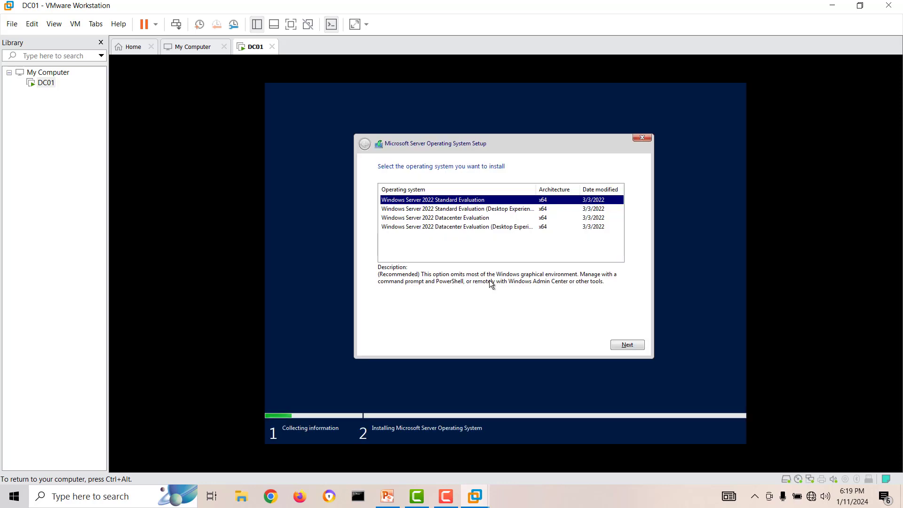
pyautogui.click(503, 210)
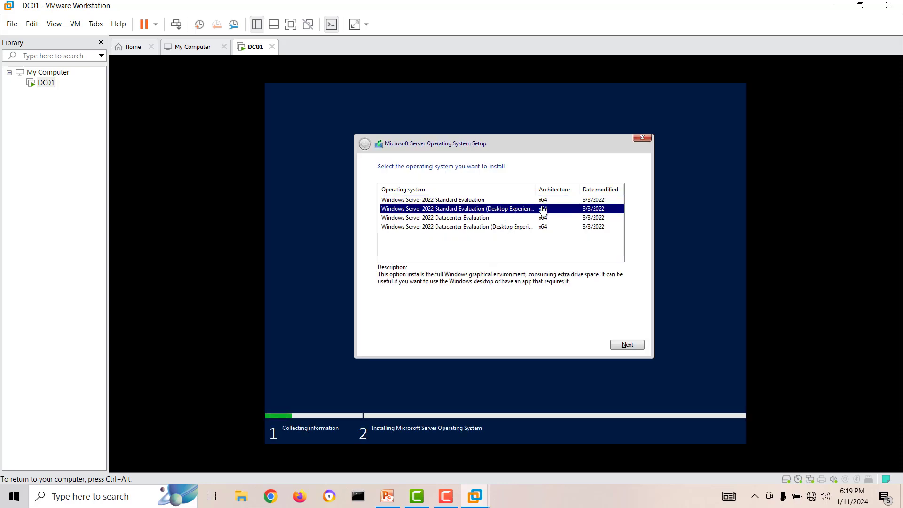
pyautogui.click(618, 344)
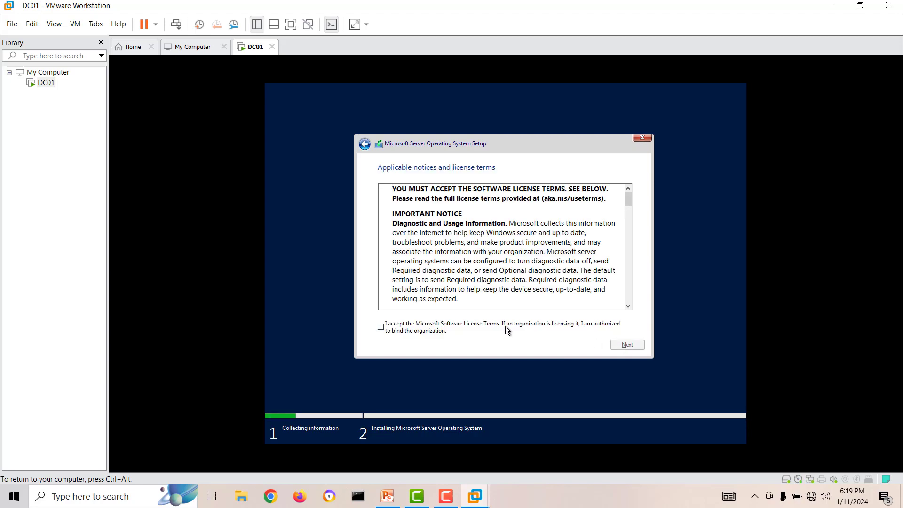
pyautogui.click(420, 327)
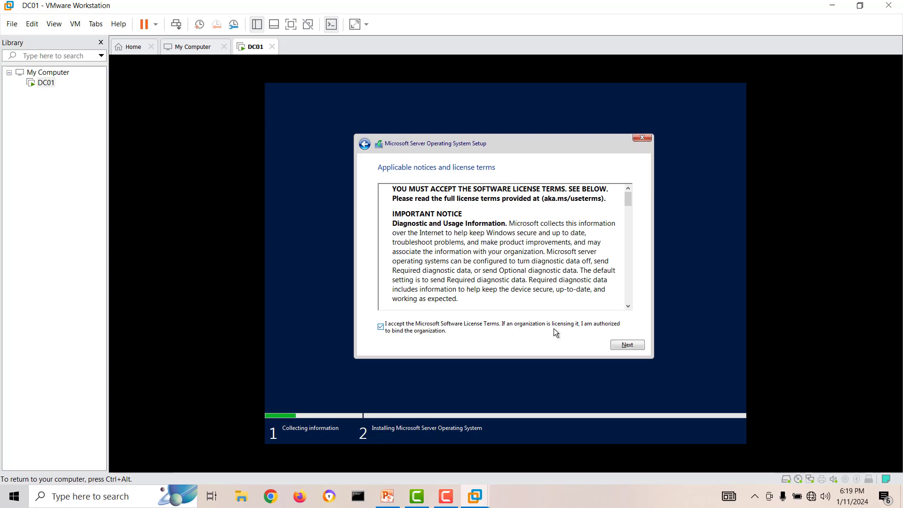
pyautogui.click(627, 344)
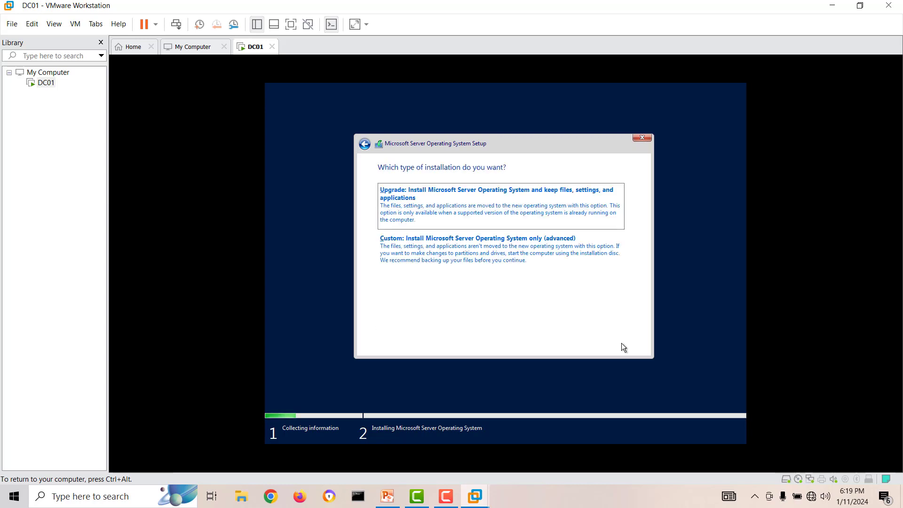
# Partition Drive 0's unallocated space and install onto Partition 3.
pyautogui.click(504, 252)
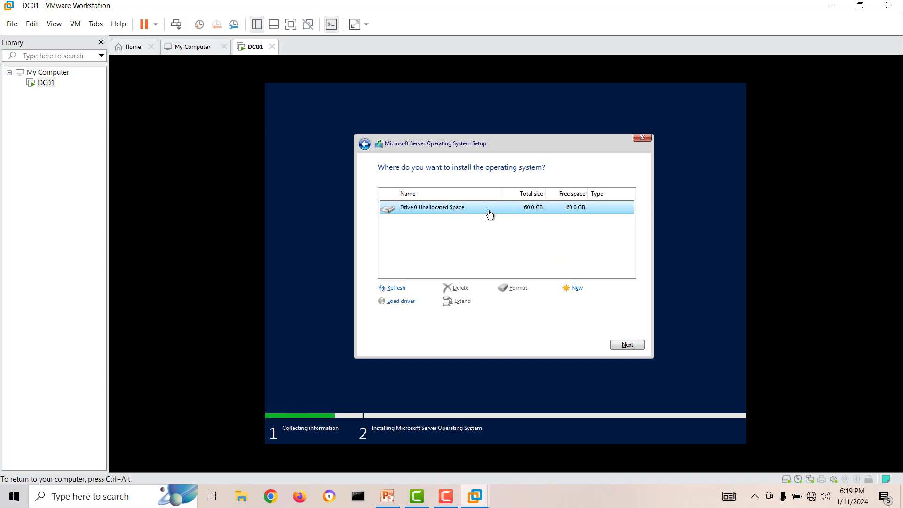
pyautogui.click(573, 288)
pyautogui.click(582, 300)
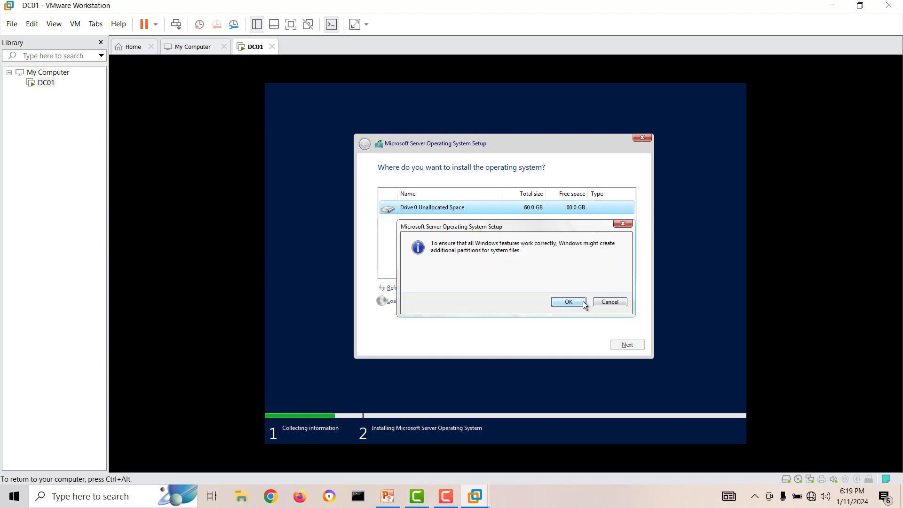
pyautogui.click(575, 306)
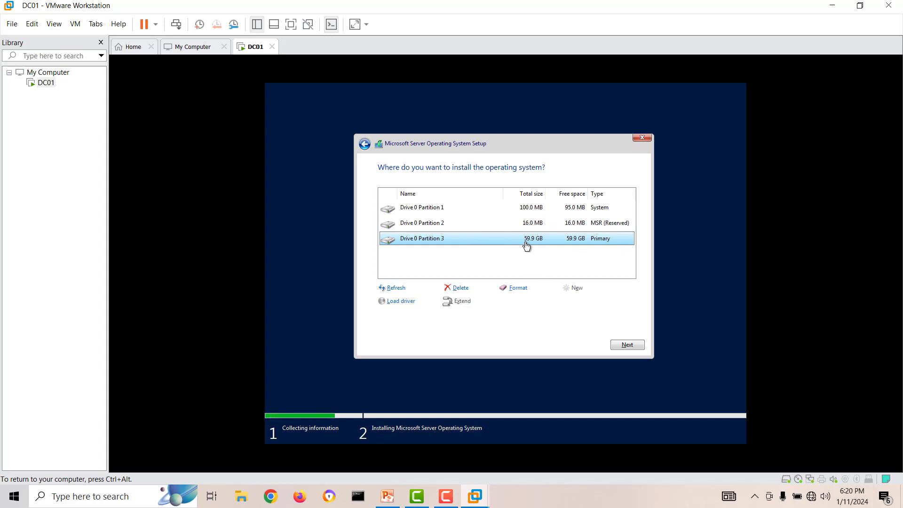
pyautogui.click(624, 346)
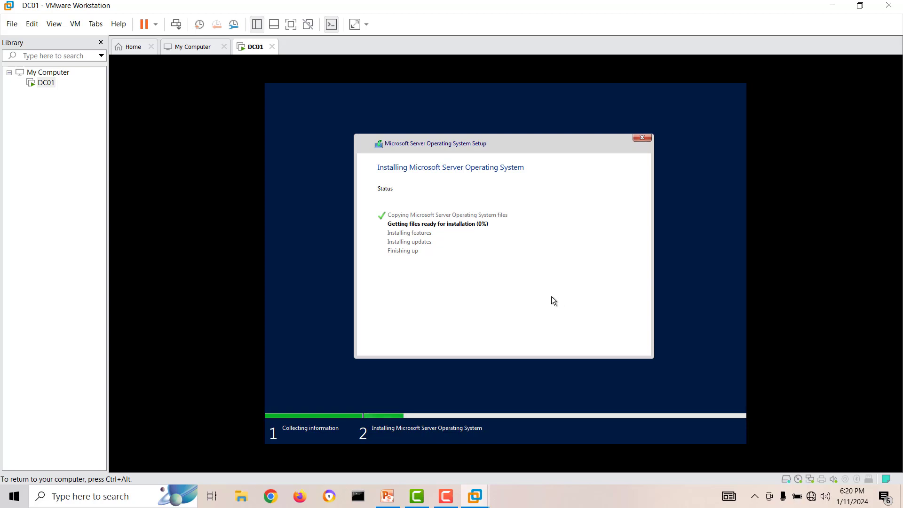
# Release input with Ctrl+Alt and wait for setup to reach the Customize settings screen.
pyautogui.hotkey('ctrl', 'alt')
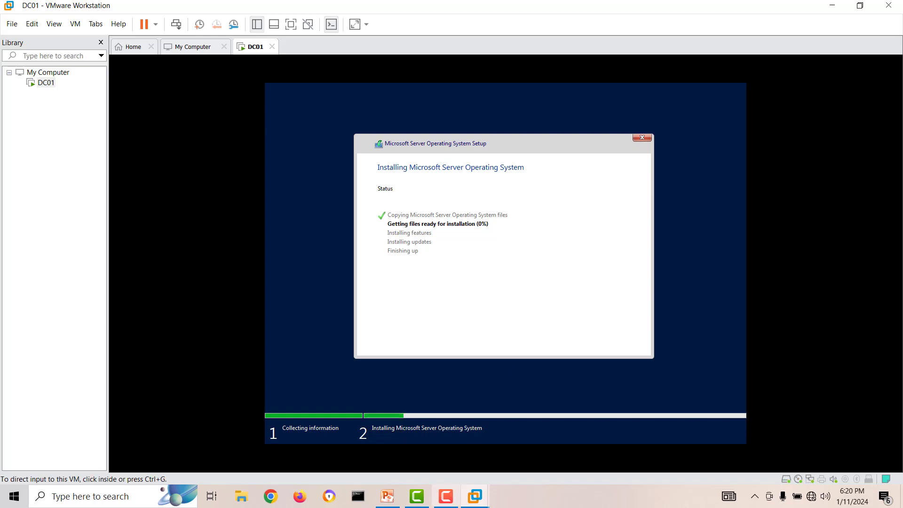
pyautogui.click(416, 500)
pyautogui.click(423, 498)
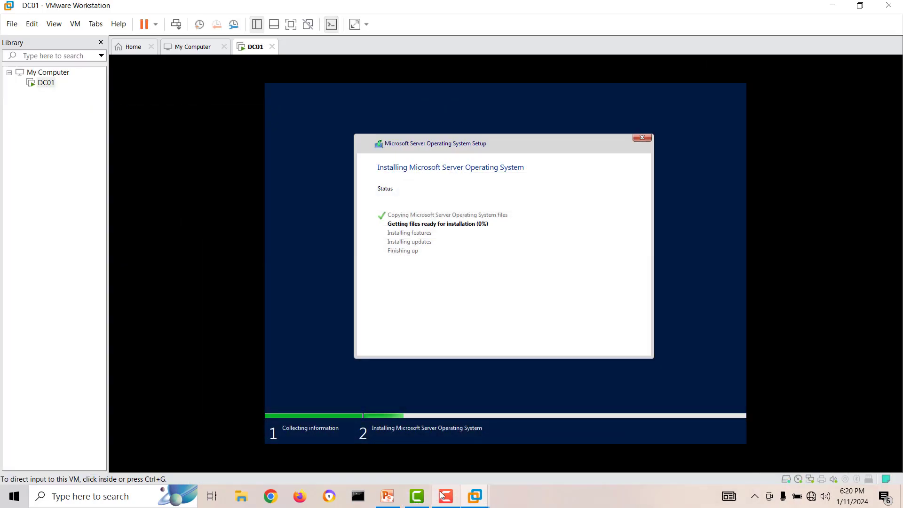
pyautogui.click(445, 496)
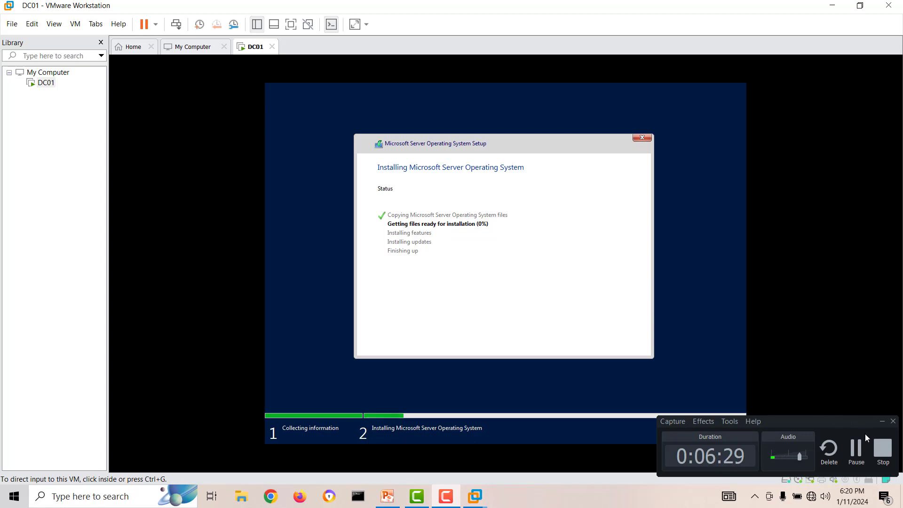
pyautogui.click(856, 449)
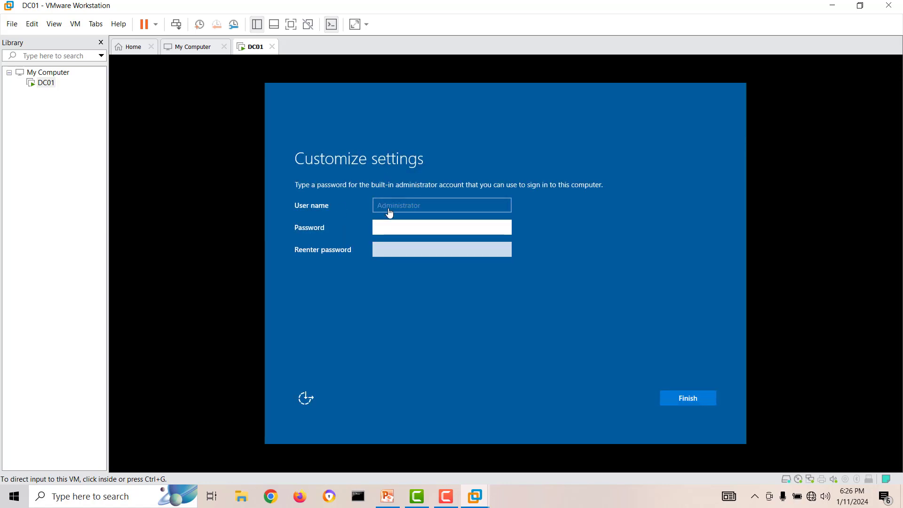
# Set and confirm the built-in Administrator password.
pyautogui.click(400, 230)
pyautogui.write('•')
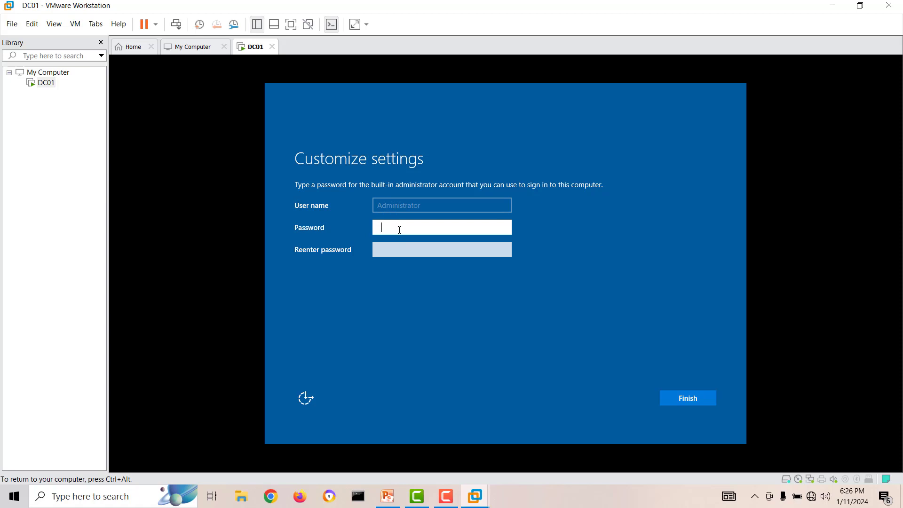
pyautogui.write('•••••••')
pyautogui.click(409, 248)
pyautogui.write('•••••••')
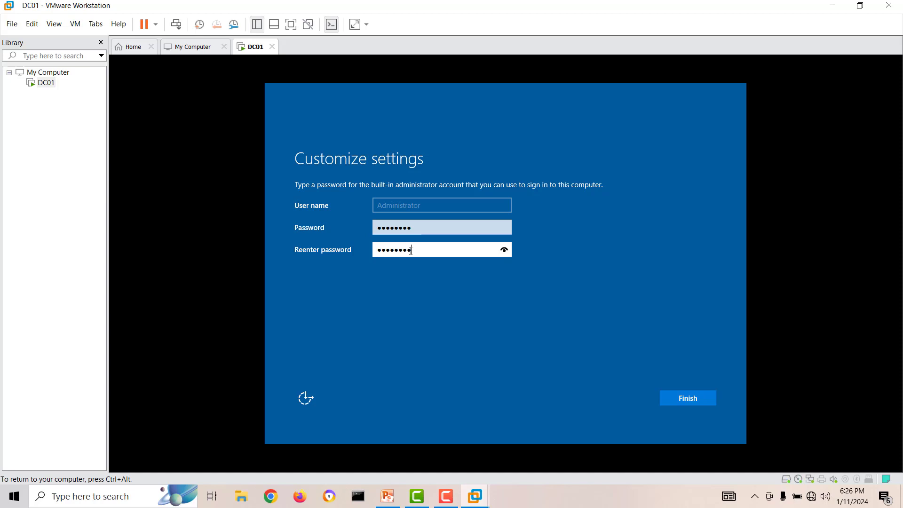
pyautogui.click(695, 398)
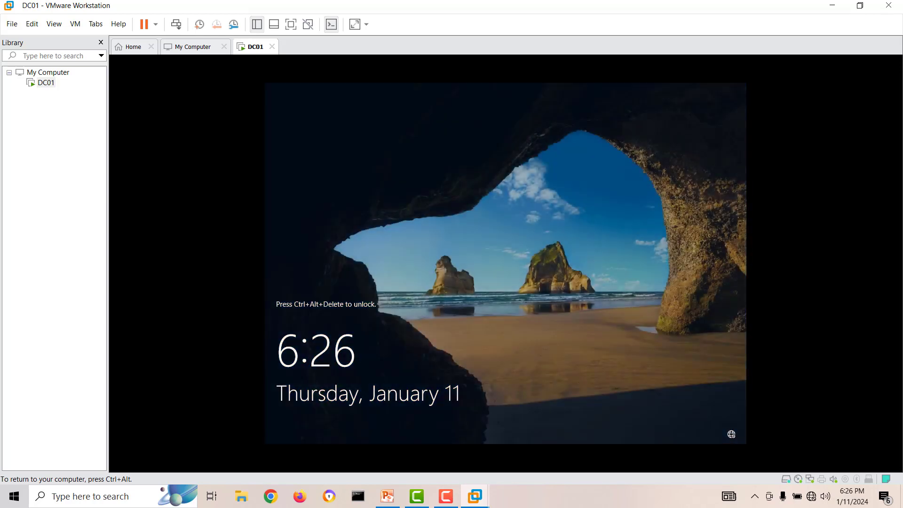
# Unlock DC01's sign-in screen and log in as Administrator with the password.
pyautogui.hotkey('ctrl', 'alt')
pyautogui.rightClick(254, 52)
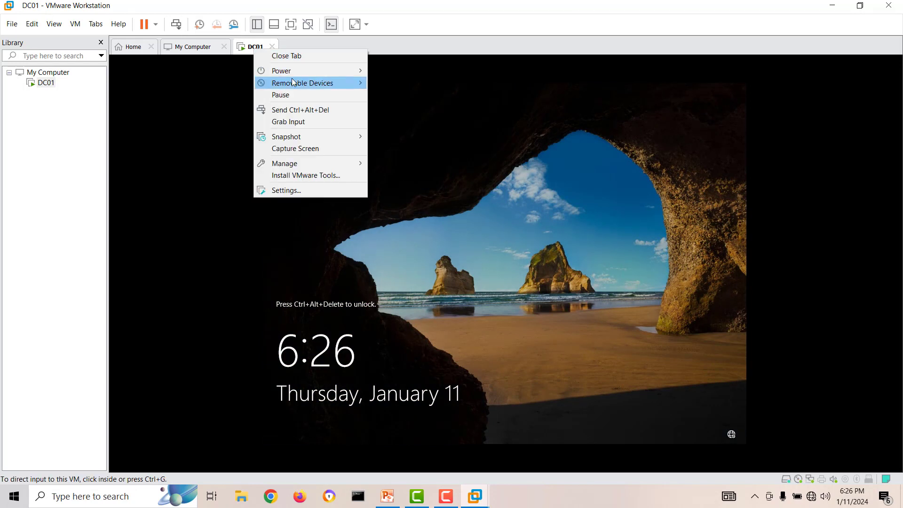
pyautogui.click(343, 113)
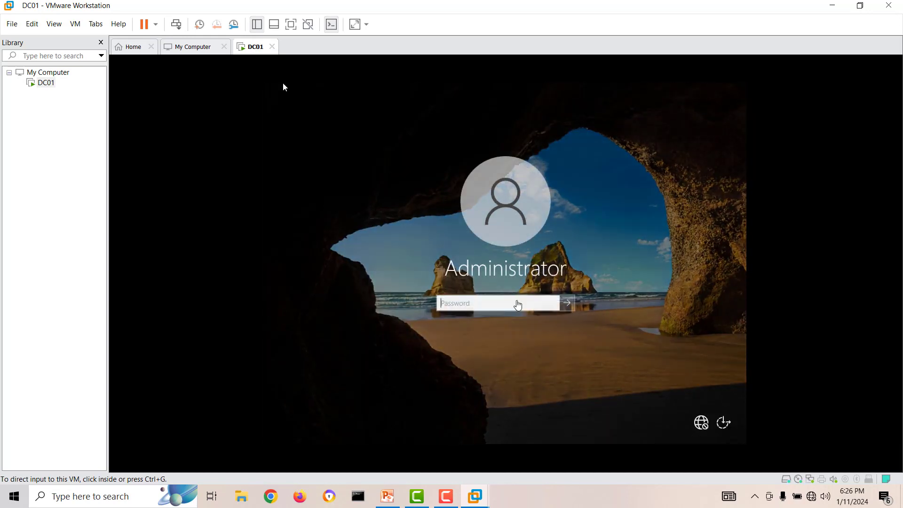
pyautogui.click(508, 301)
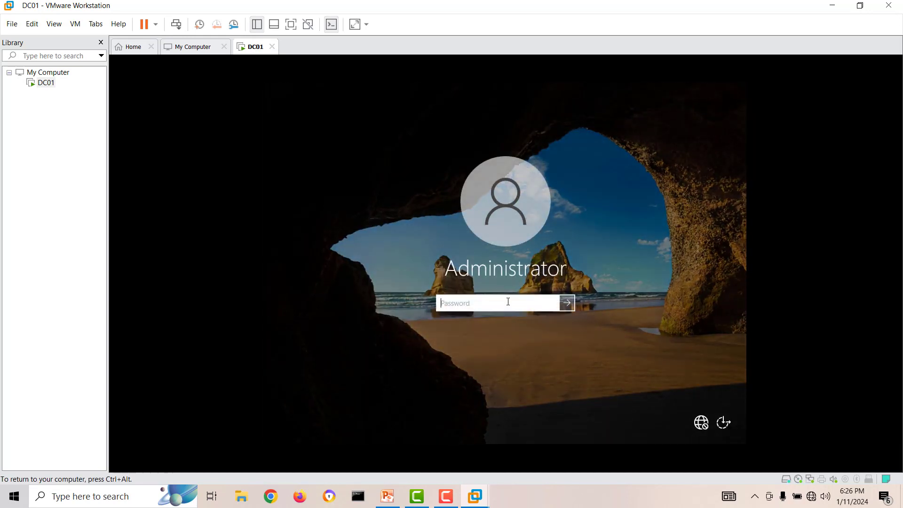
pyautogui.write('••••••••')
pyautogui.press('Return')
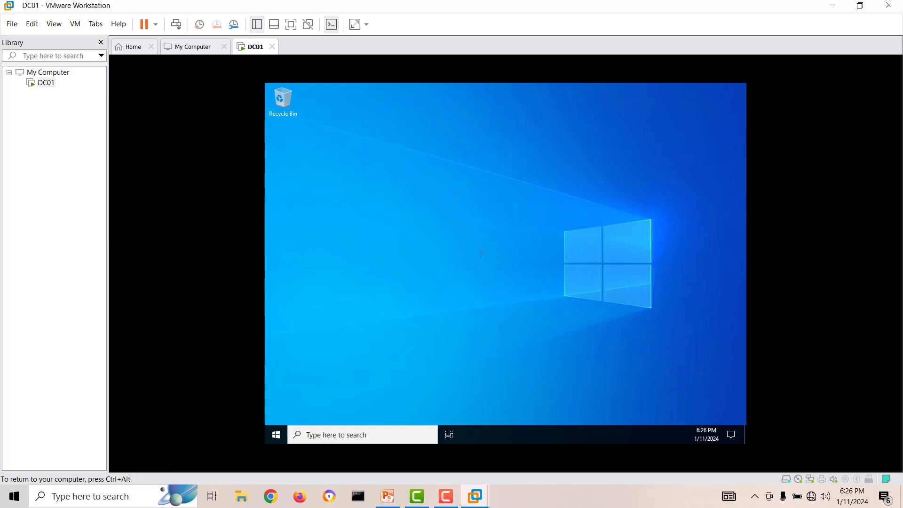
# Load the VMware Tools disc into DC01 and show This PC in File Explorer.
pyautogui.rightClick(47, 85)
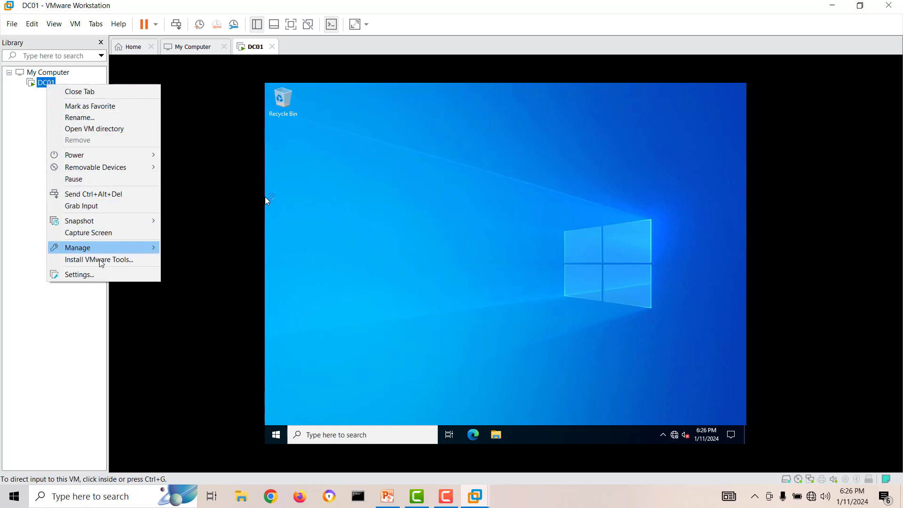
pyautogui.click(116, 261)
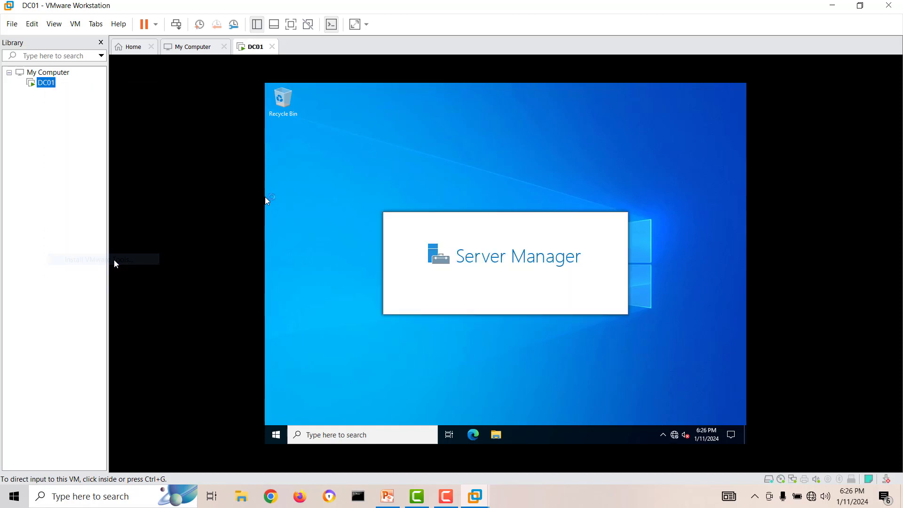
pyautogui.click(335, 320)
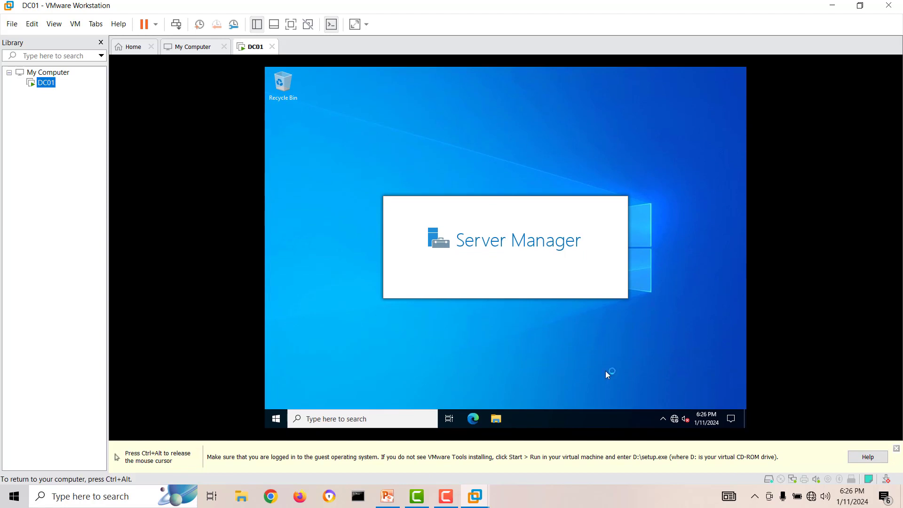
pyautogui.click(896, 448)
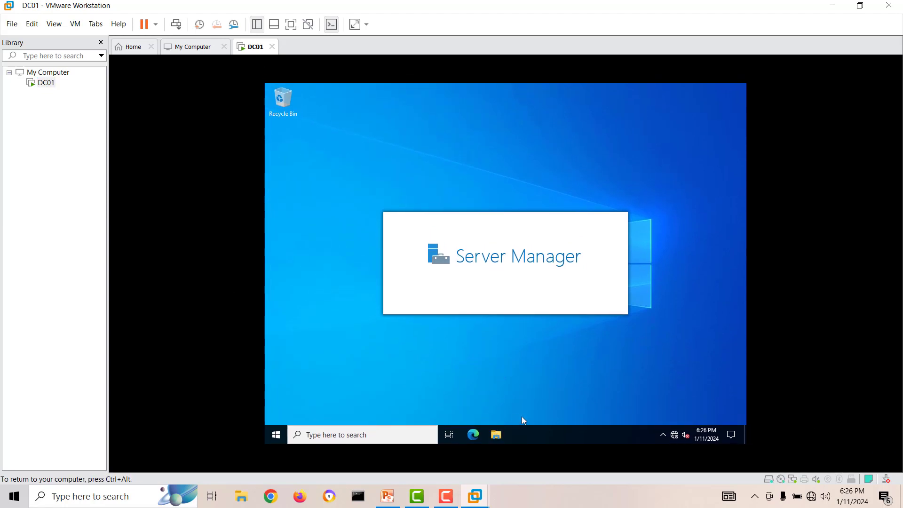
pyautogui.press('super+e')
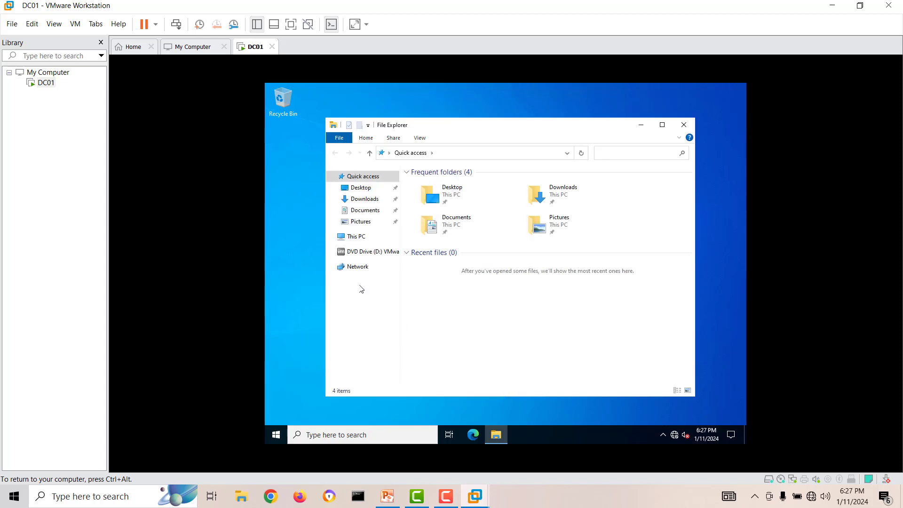
pyautogui.click(350, 236)
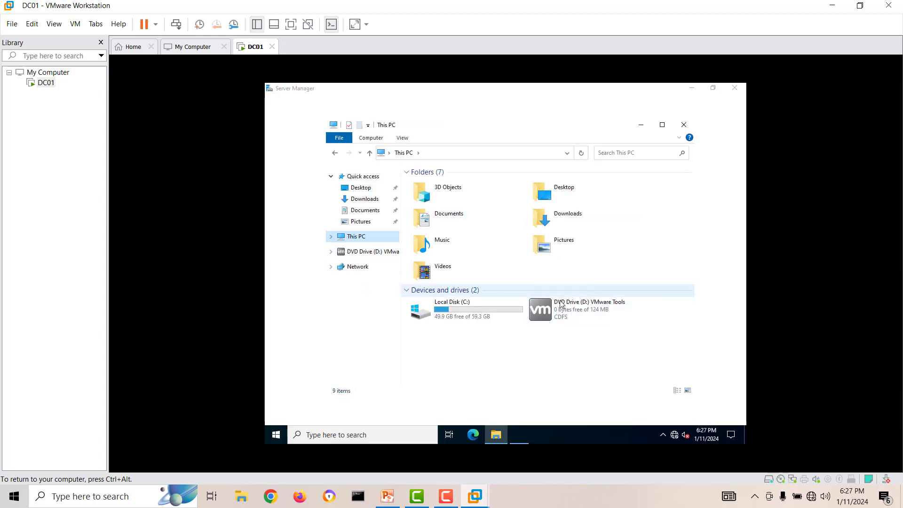
# Dismiss the Windows Admin Center message and stop Server Manager starting automatically at logon.
pyautogui.click(520, 436)
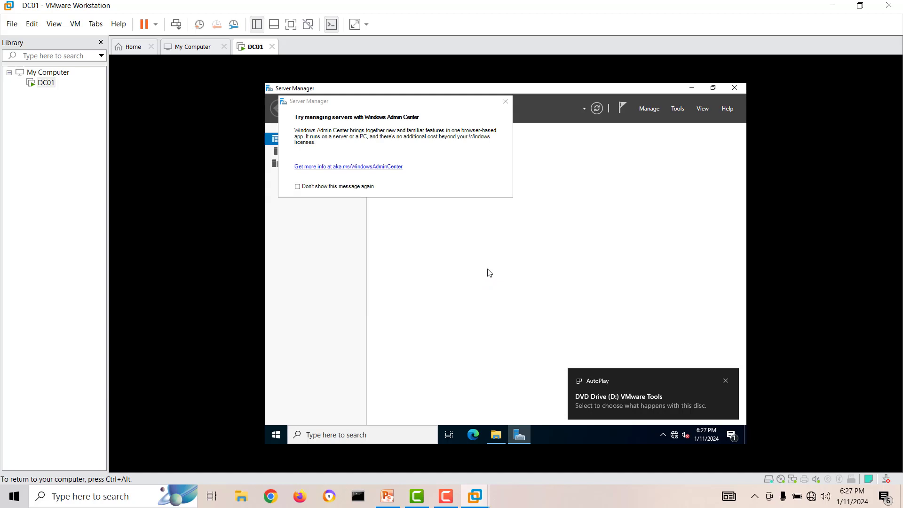
pyautogui.click(348, 189)
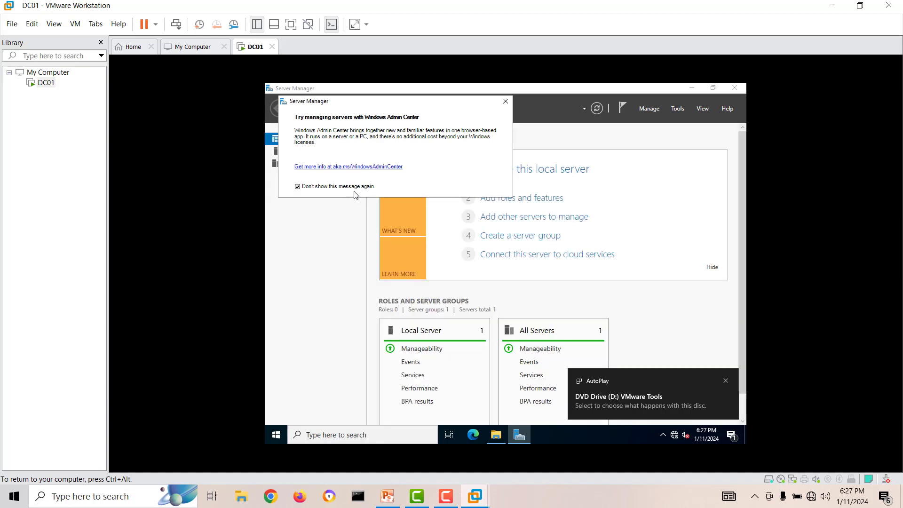
pyautogui.click(505, 101)
pyautogui.click(648, 109)
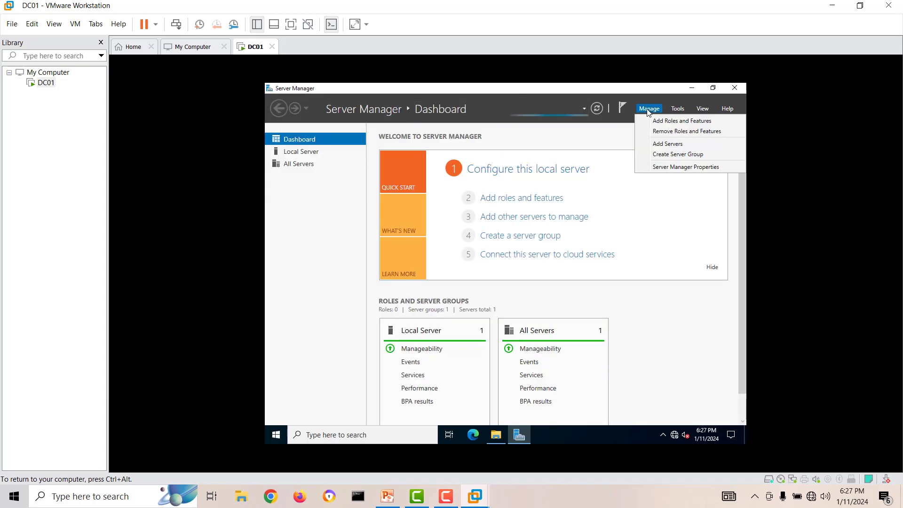
pyautogui.click(661, 167)
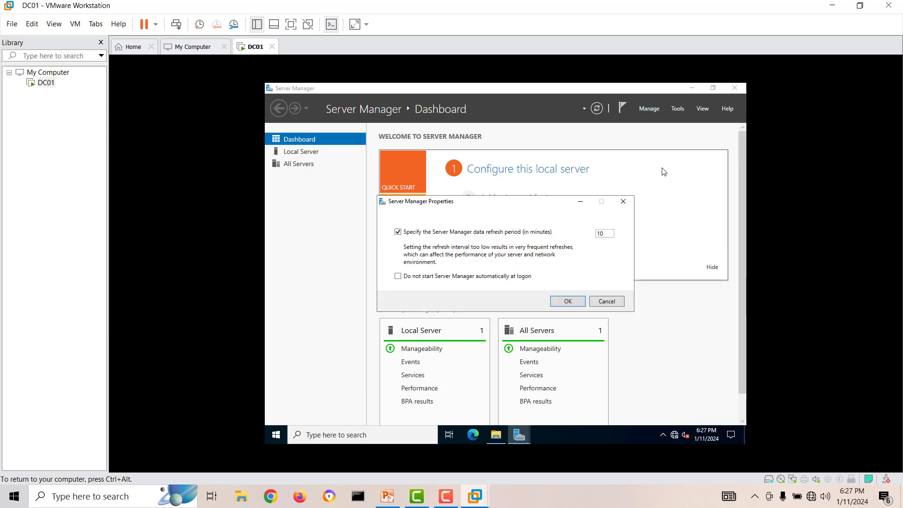
pyautogui.click(471, 278)
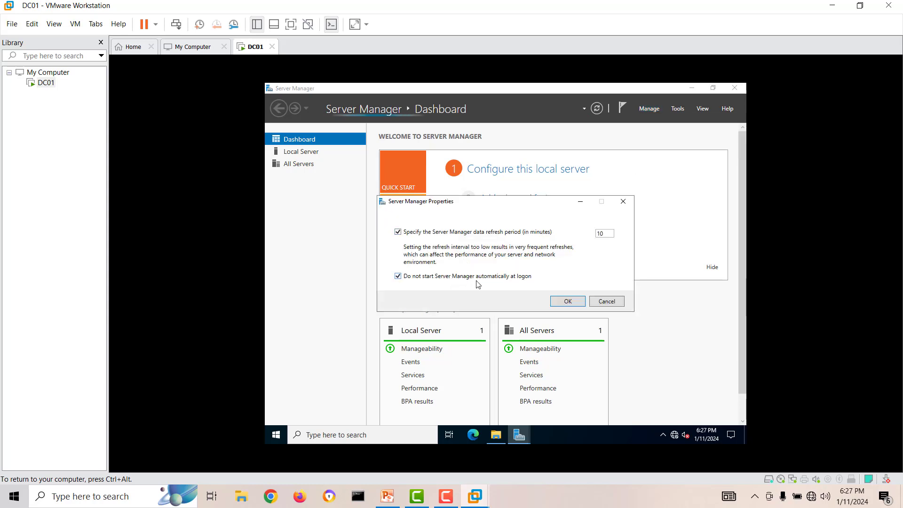
pyautogui.click(567, 301)
pyautogui.click(736, 89)
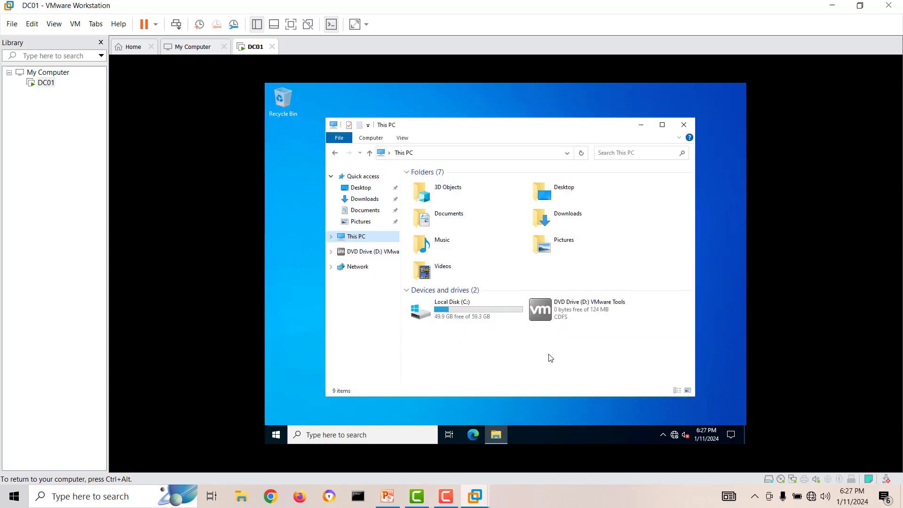
# Run the VMware Tools installer from DVD Drive (D:) with the Typical setup, then close File Explorer.
pyautogui.doubleClick(573, 306)
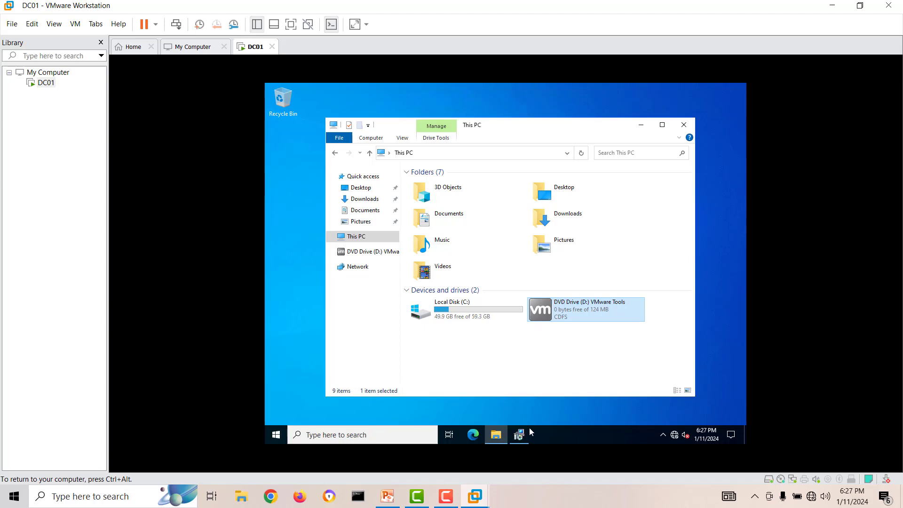
pyautogui.click(519, 430)
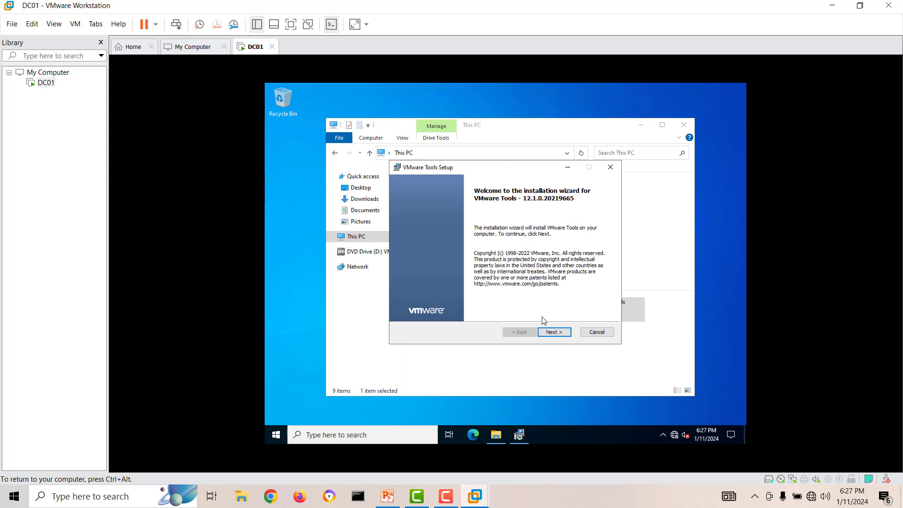
pyautogui.click(561, 333)
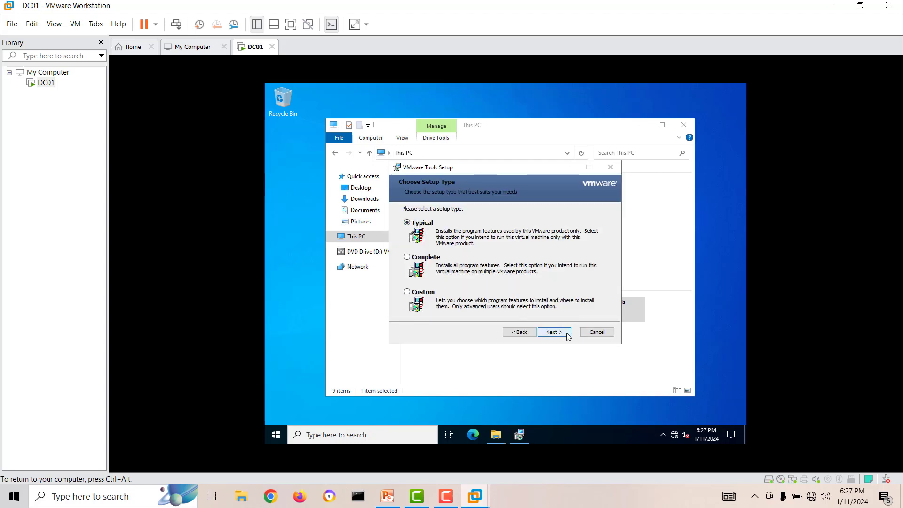
pyautogui.click(558, 332)
pyautogui.click(563, 332)
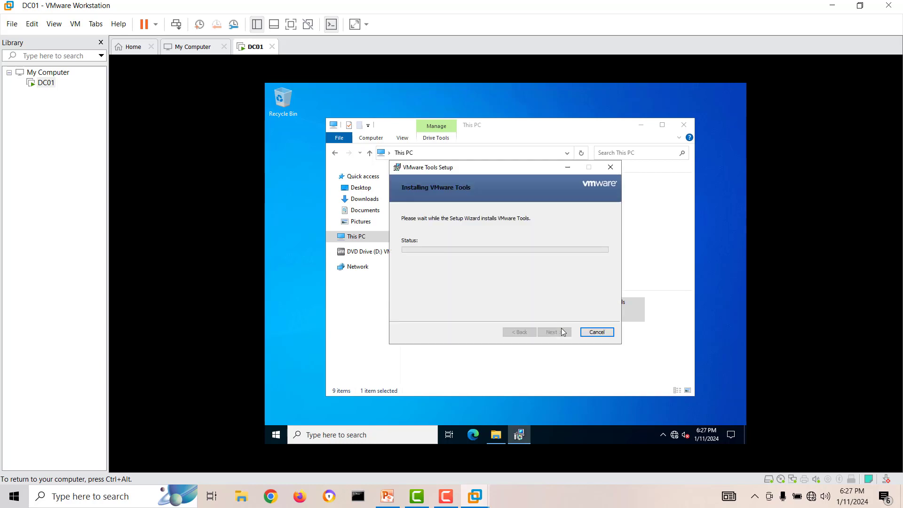
pyautogui.click(685, 126)
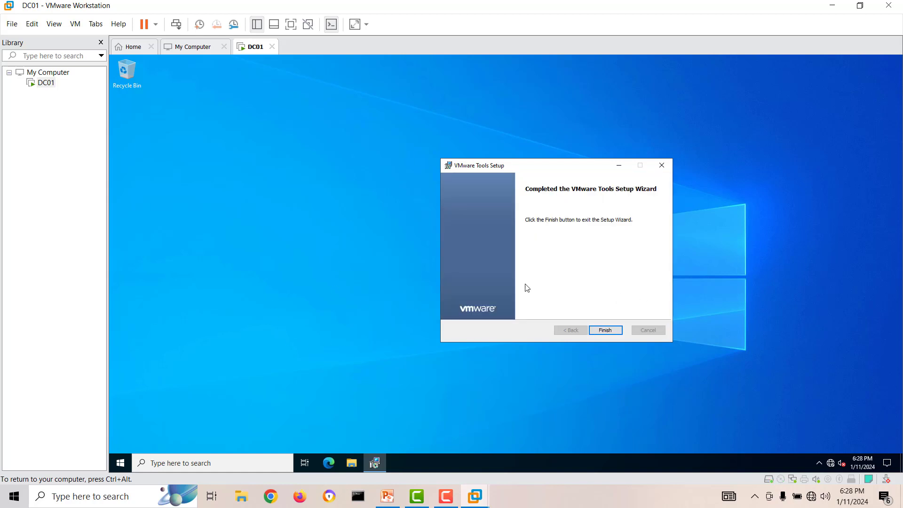
# Close the completed Tools wizard, accept DC01's restart, and bring up the Active Directory LAB diagram.
pyautogui.click(601, 330)
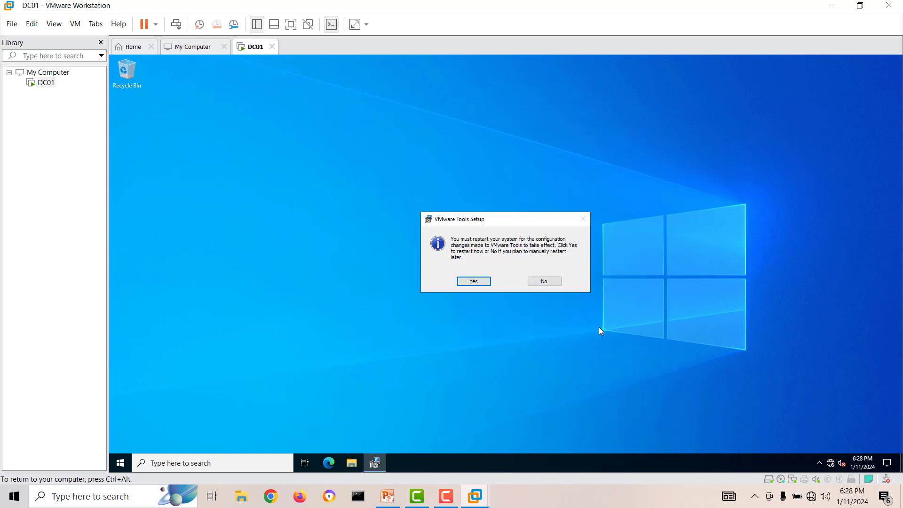
pyautogui.click(473, 281)
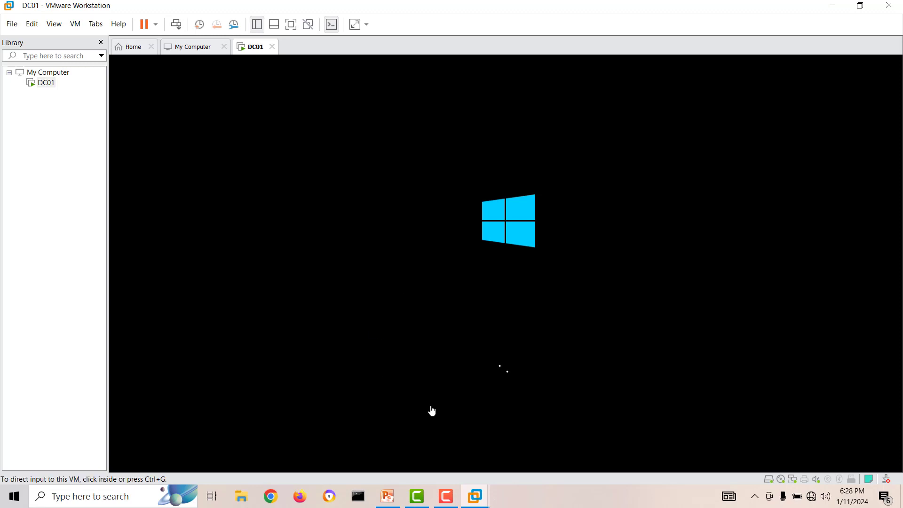
pyautogui.click(385, 498)
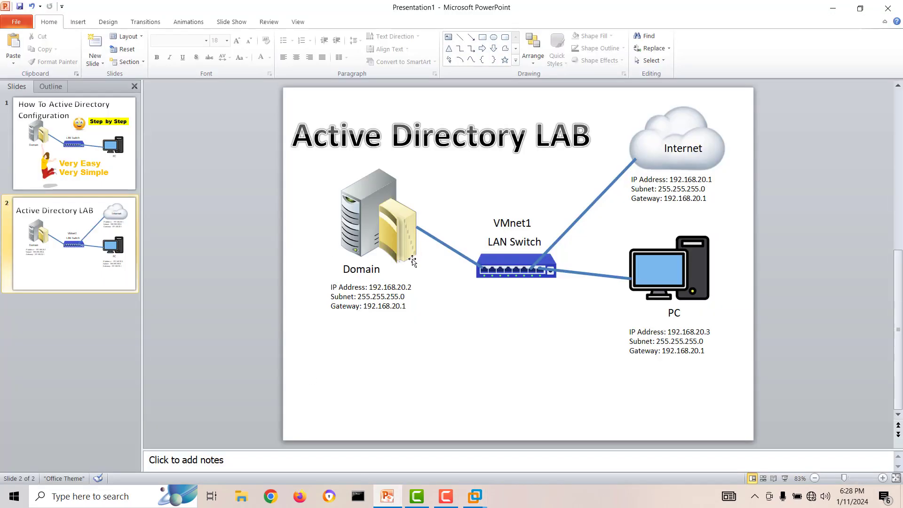
# Add a 'DC01' text box beside the server on the lab diagram.
pyautogui.click(356, 269)
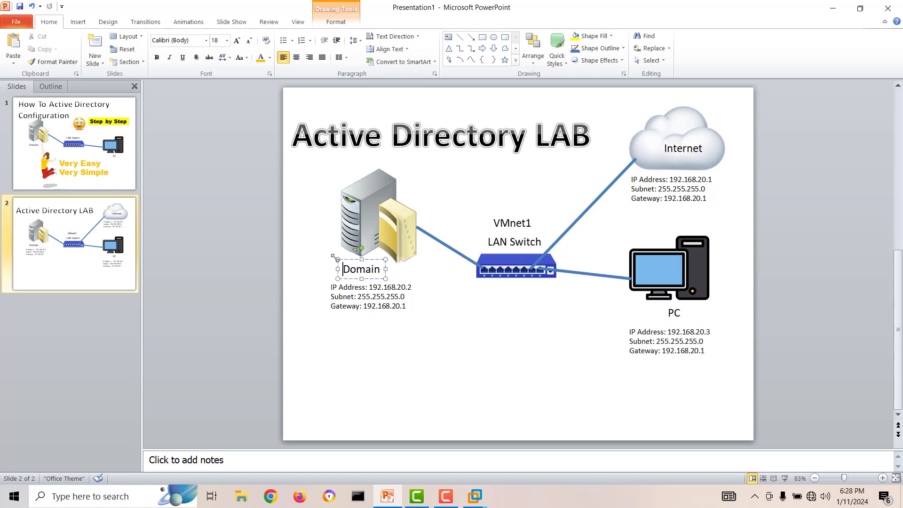
pyautogui.click(449, 324)
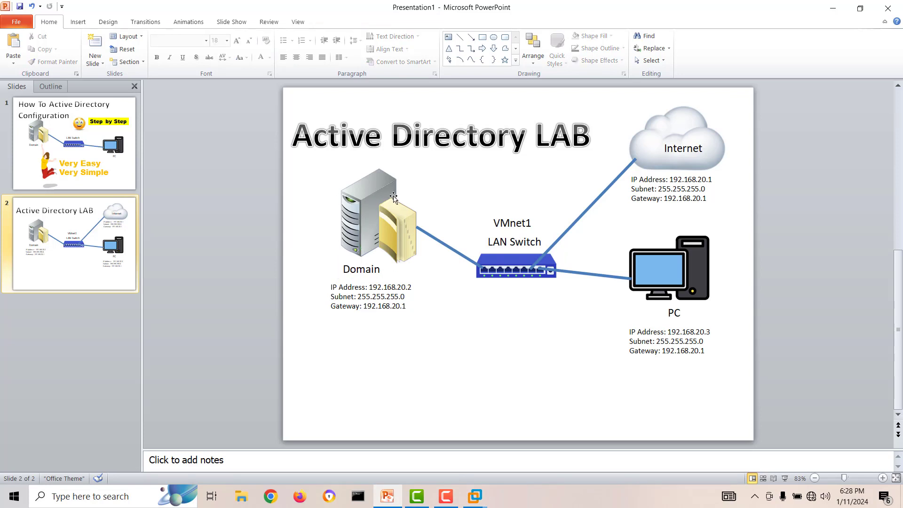
pyautogui.click(449, 38)
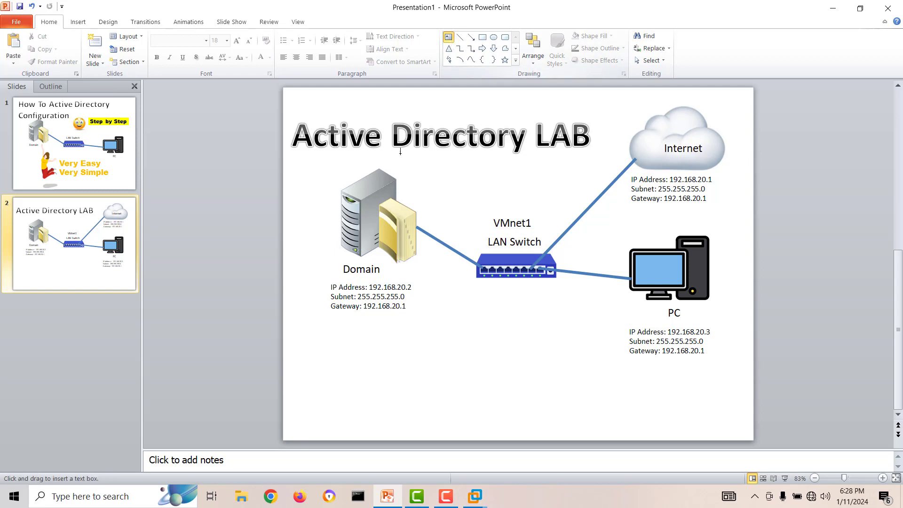
pyautogui.click(401, 178)
pyautogui.write('DC')
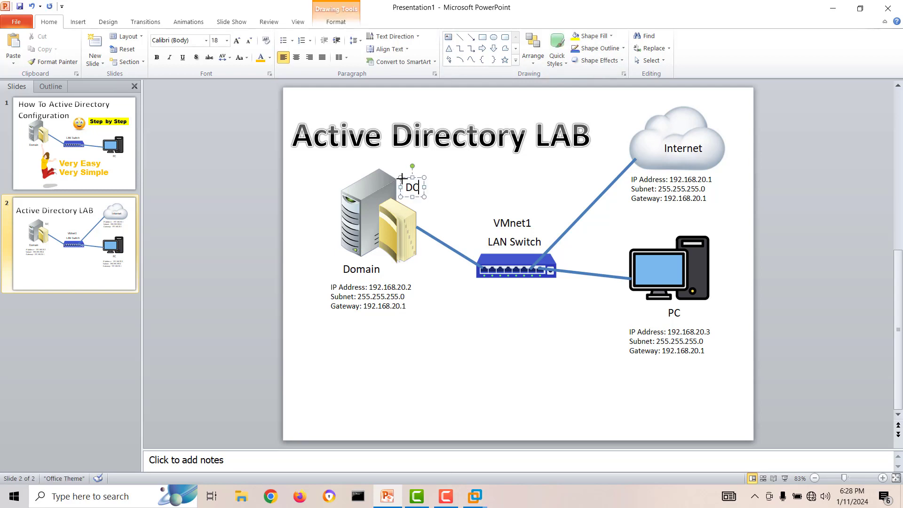
pyautogui.write('01')
pyautogui.click(487, 346)
# Change the client label to 'PC01' and nudge the DC01 label slightly left.
pyautogui.click(673, 312)
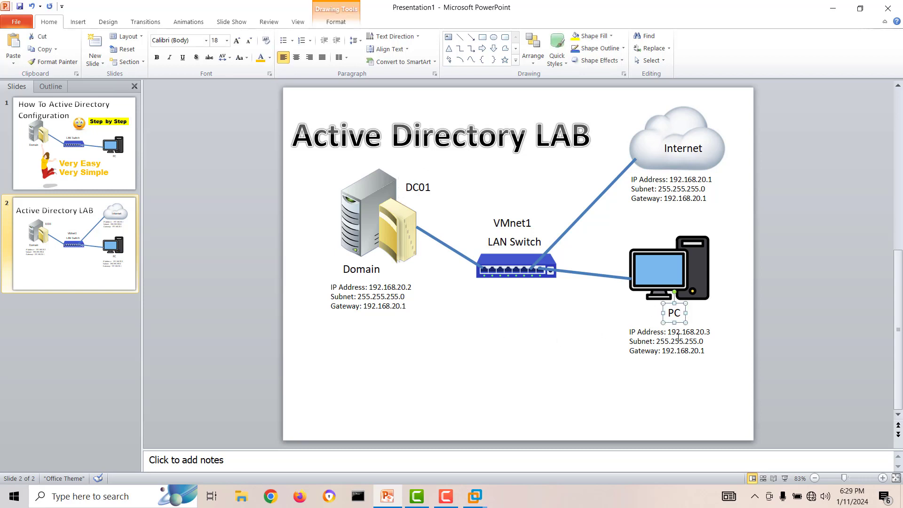
pyautogui.click(677, 318)
pyautogui.write('01')
pyautogui.click(544, 364)
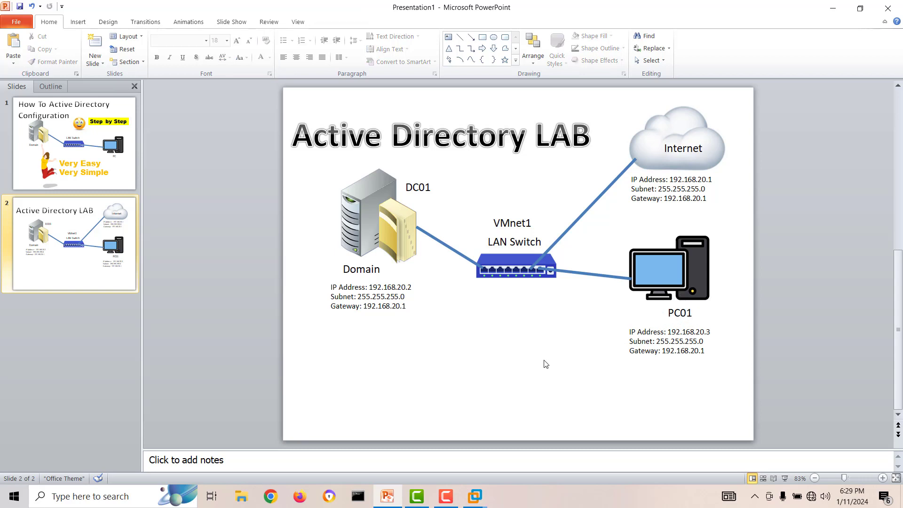
pyautogui.click(408, 181)
pyautogui.moveTo(407, 179); pyautogui.dragTo(405, 179)
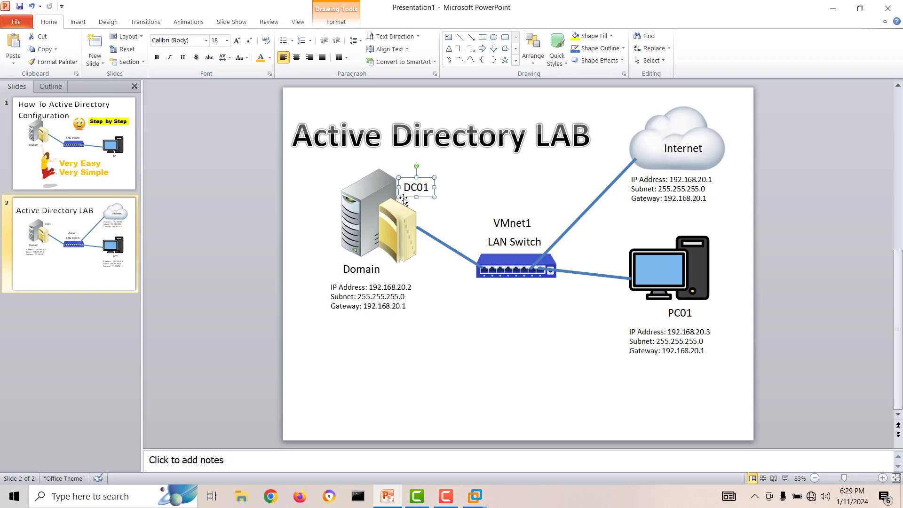
# Send Ctrl+Alt+Del to DC01 and sign in as Administrator, retrying after a mistyped password.
pyautogui.click(479, 503)
pyautogui.click(591, 426)
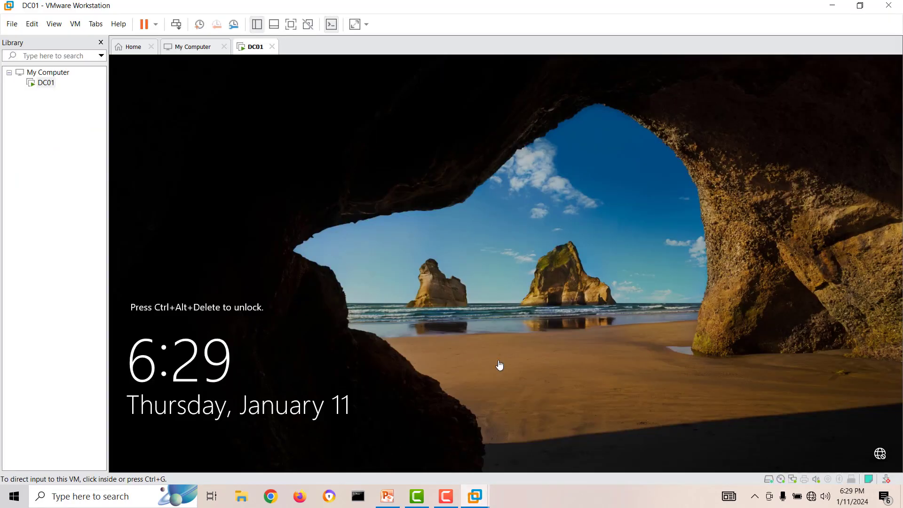
pyautogui.rightClick(257, 62)
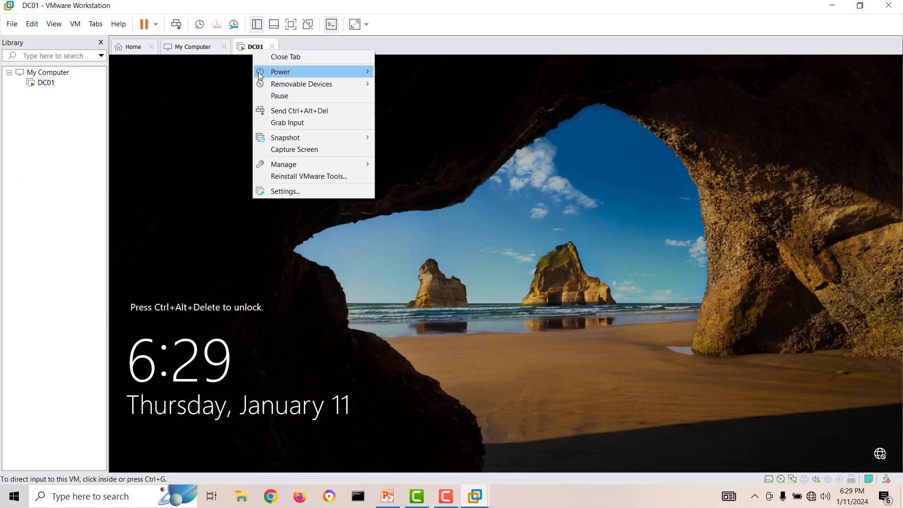
pyautogui.click(302, 110)
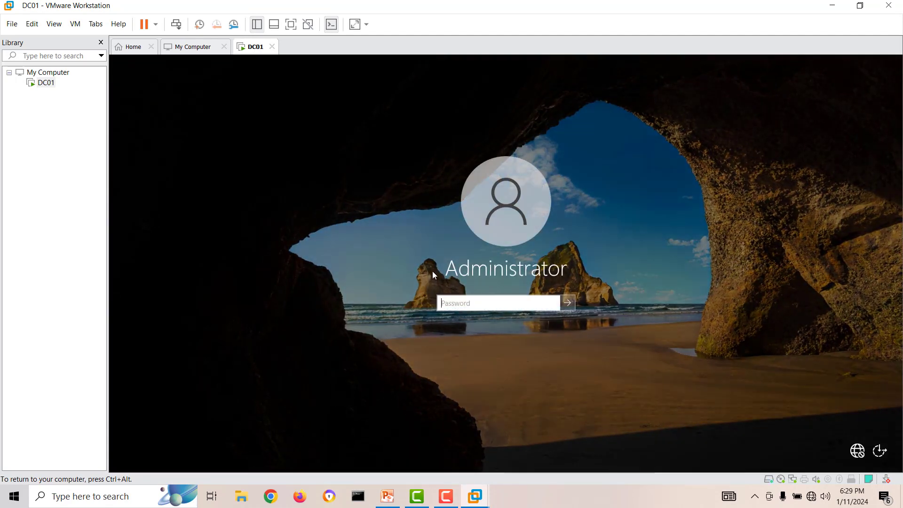
pyautogui.write('•')
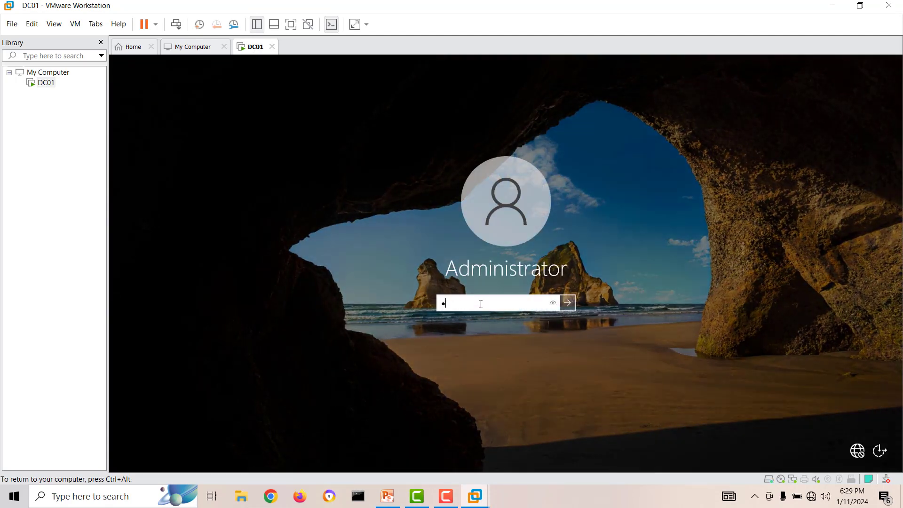
pyautogui.write('••••')
pyautogui.press('Return')
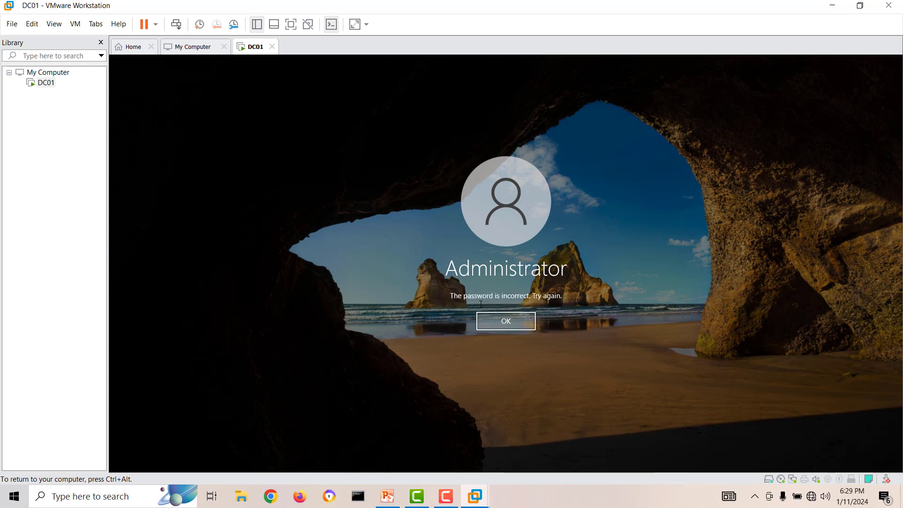
pyautogui.press('Return')
pyautogui.write('•')
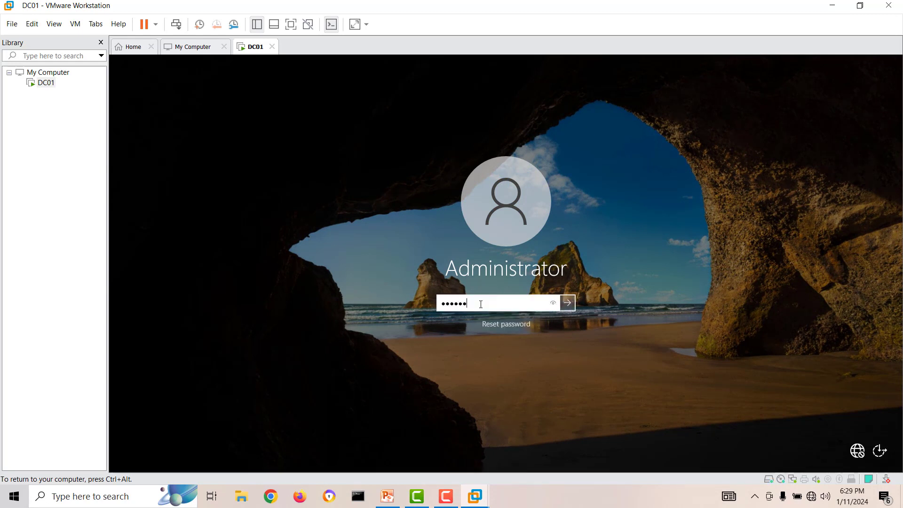
pyautogui.write('•••••••')
pyautogui.press('Return')
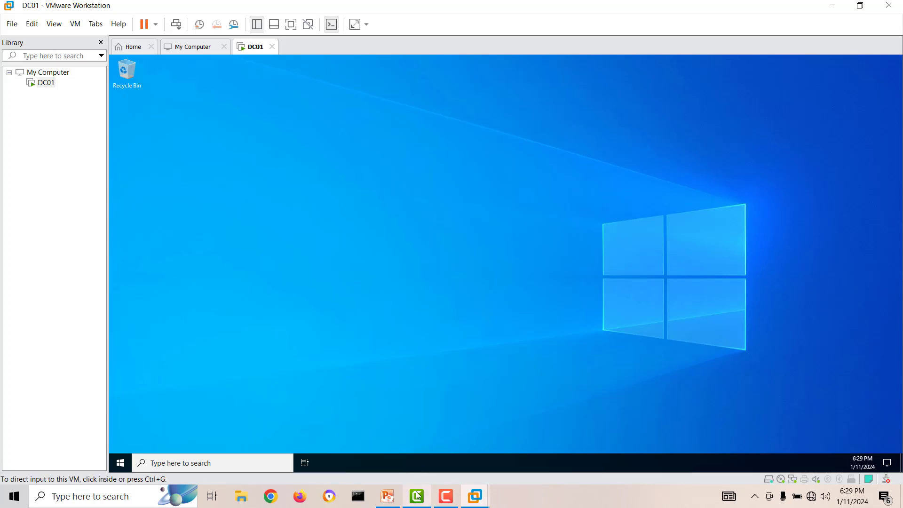
pyautogui.moveTo(418, 495)
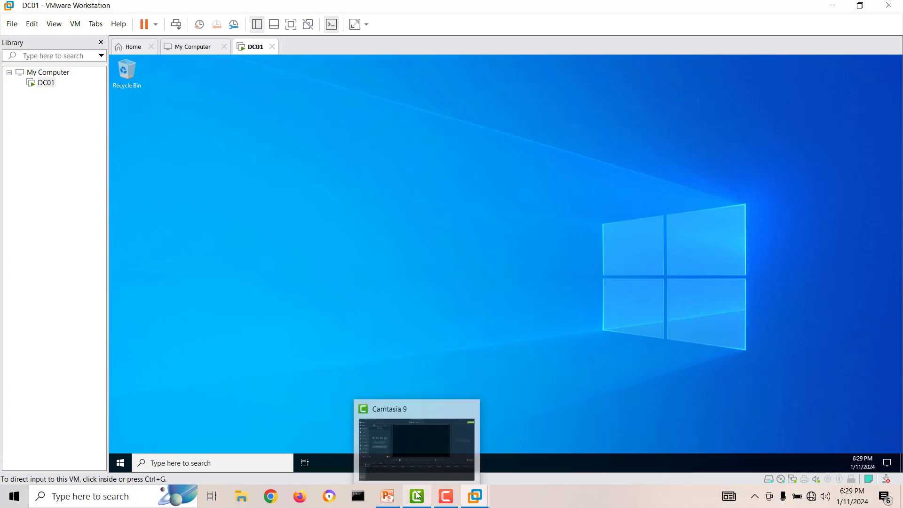
pyautogui.click(379, 312)
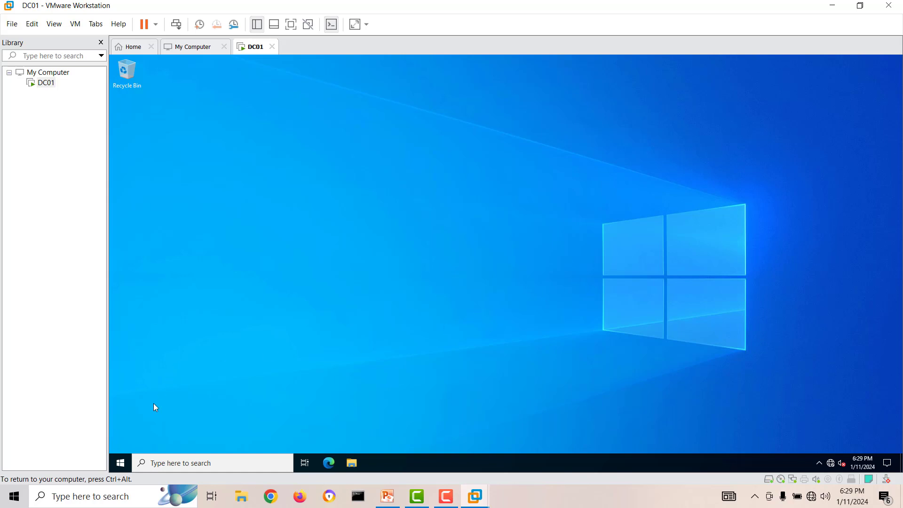
# Launch Server Manager from DC01's Start menu, go to Local Server, and open System Properties.
pyautogui.click(120, 463)
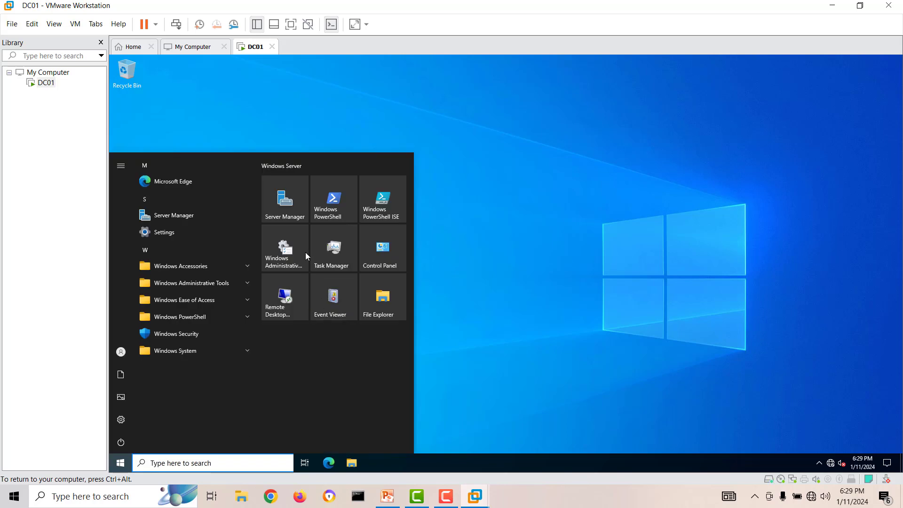
pyautogui.click(287, 211)
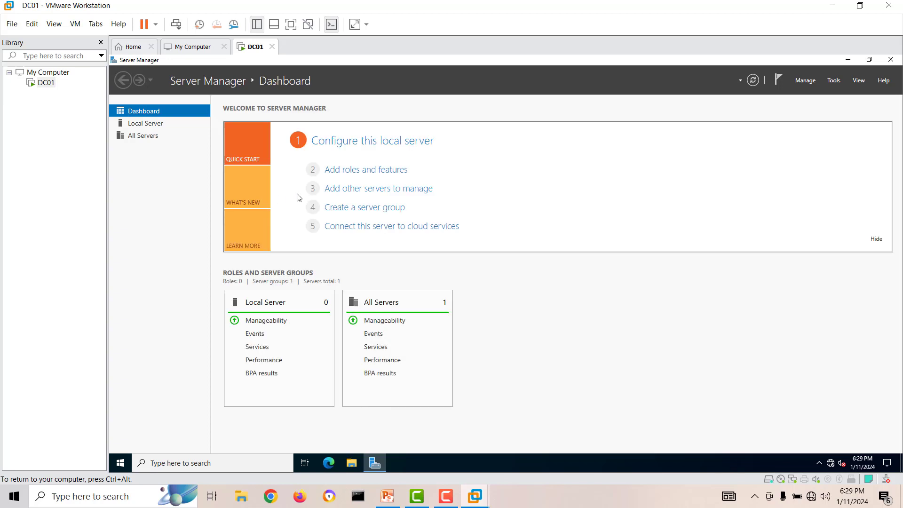
pyautogui.click(162, 130)
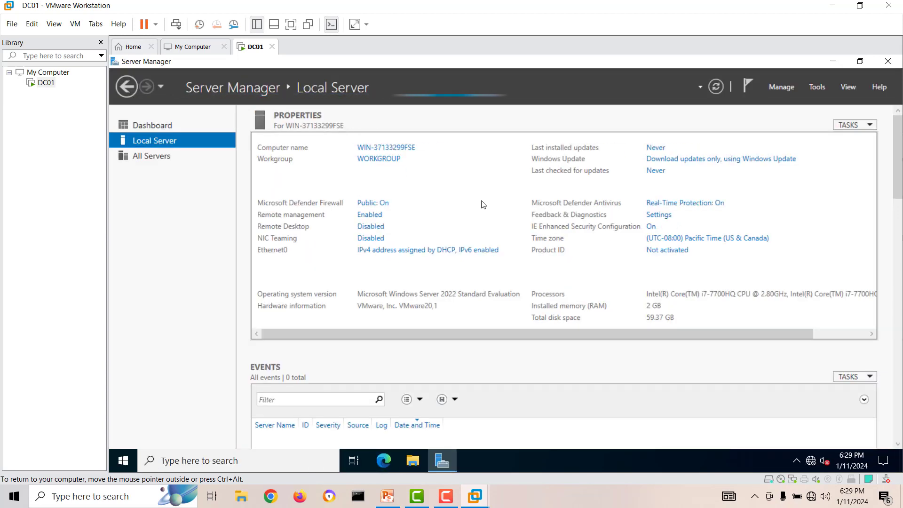
pyautogui.click(385, 148)
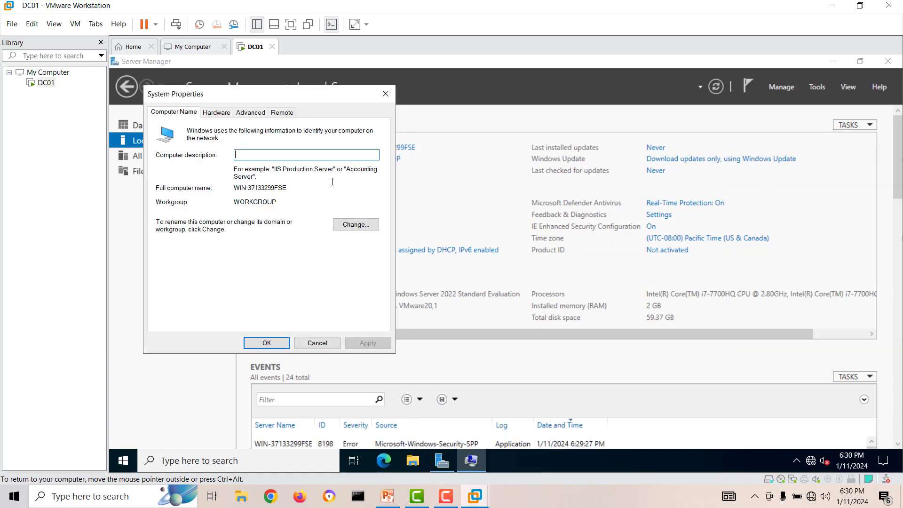
# After checking the lab diagram, rename WIN-37133299FSE to DC01 in System Properties and choose Restart Now.
pyautogui.click(385, 94)
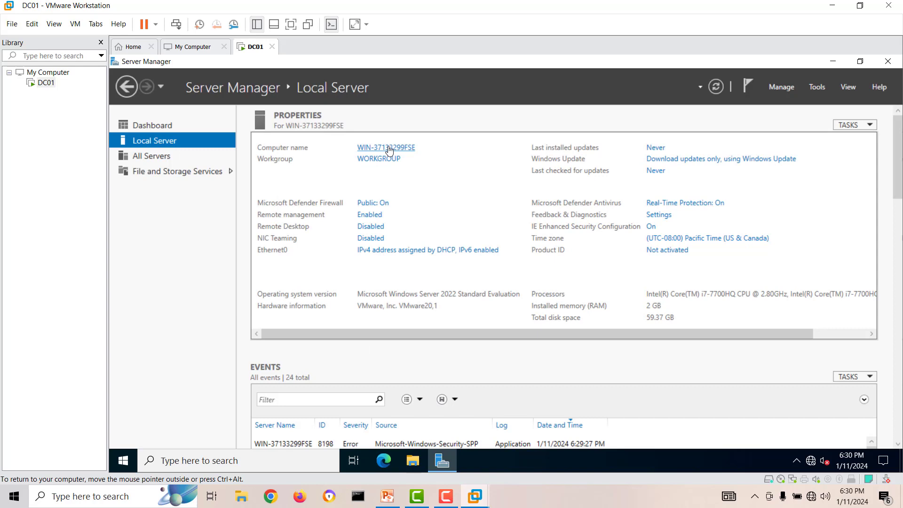
pyautogui.click(393, 148)
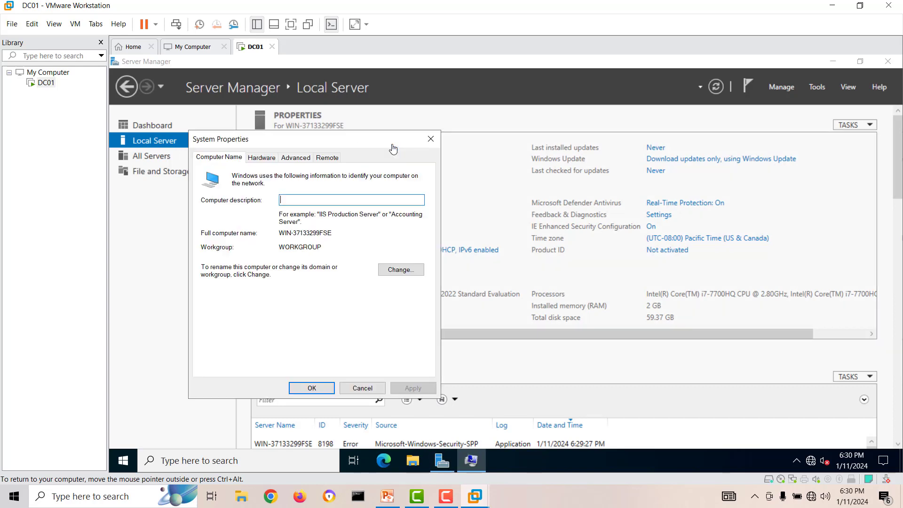
pyautogui.click(400, 270)
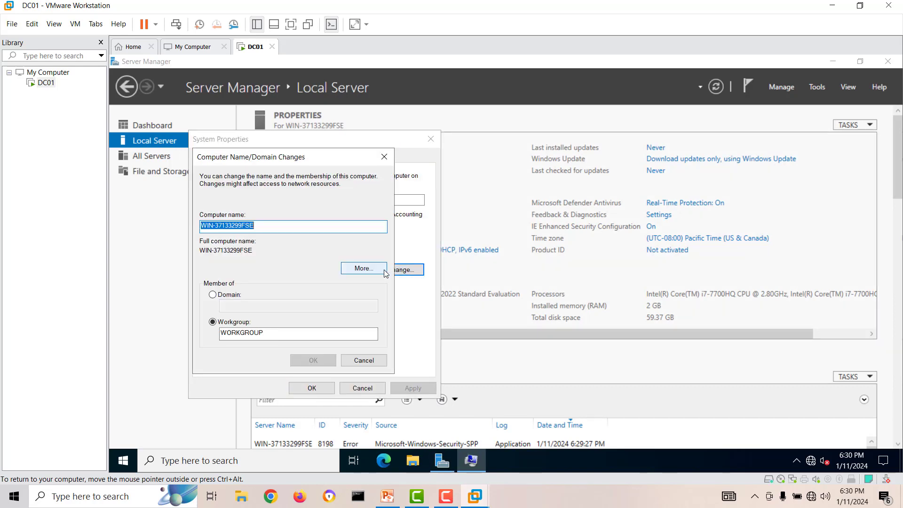
pyautogui.click(387, 497)
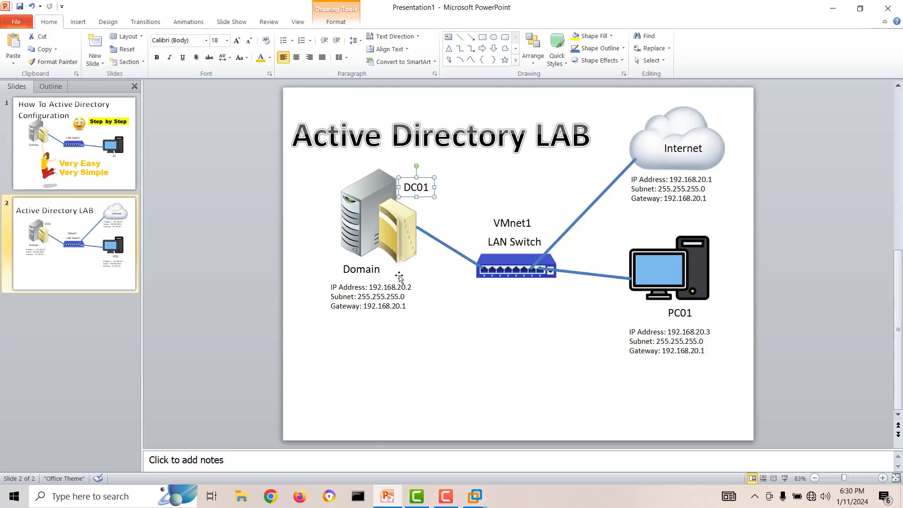
pyautogui.click(454, 299)
pyautogui.click(832, 8)
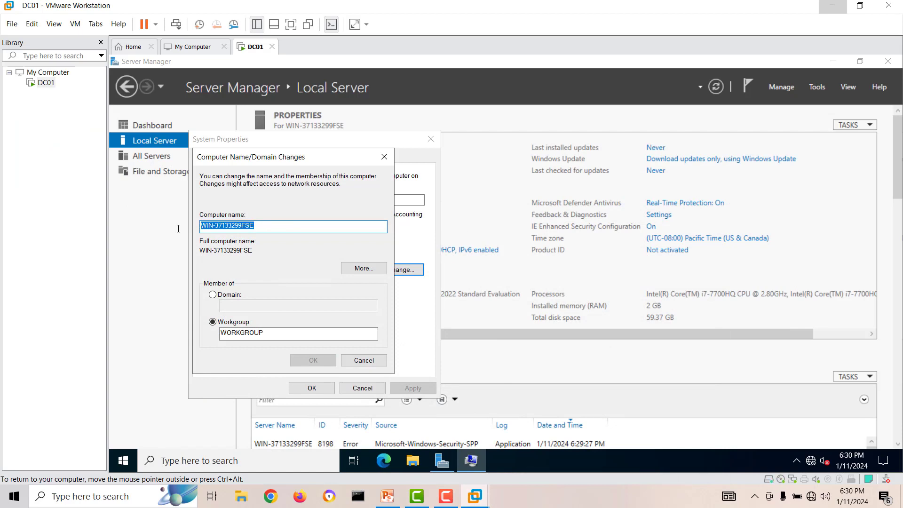
pyautogui.write('DC01')
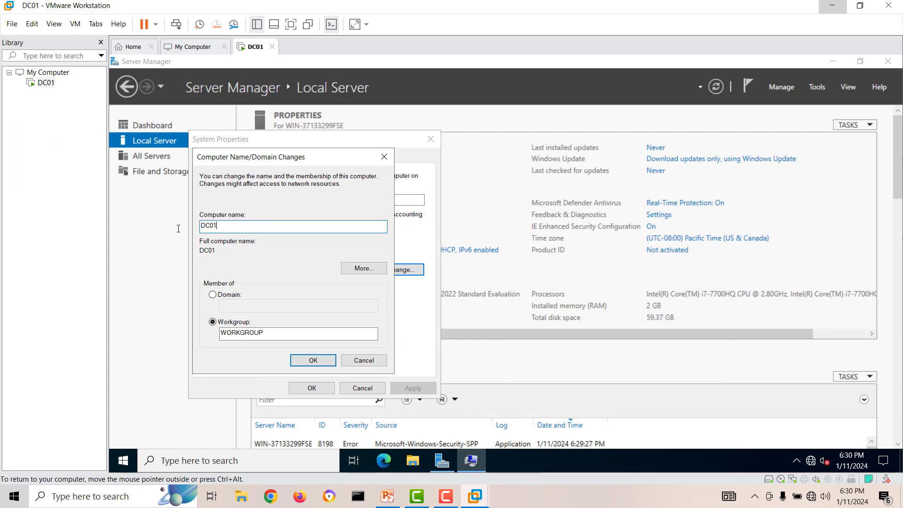
pyautogui.click(294, 358)
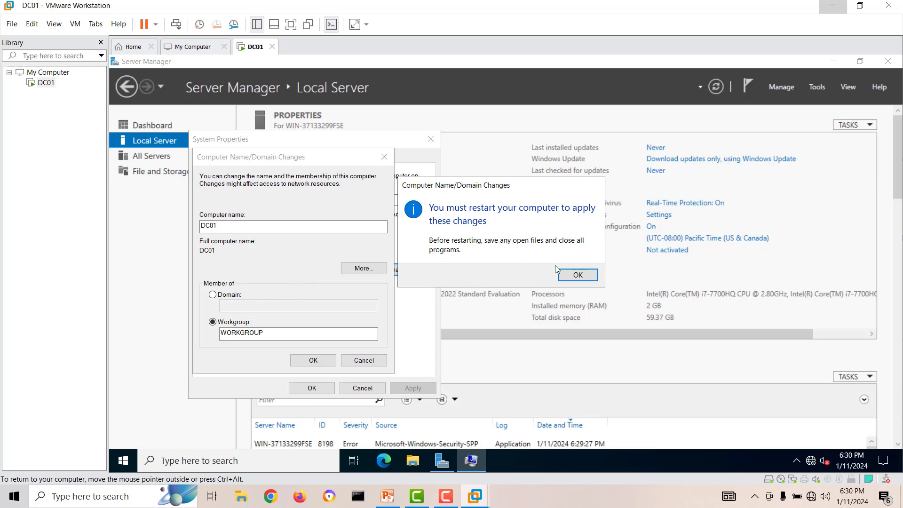
pyautogui.click(577, 274)
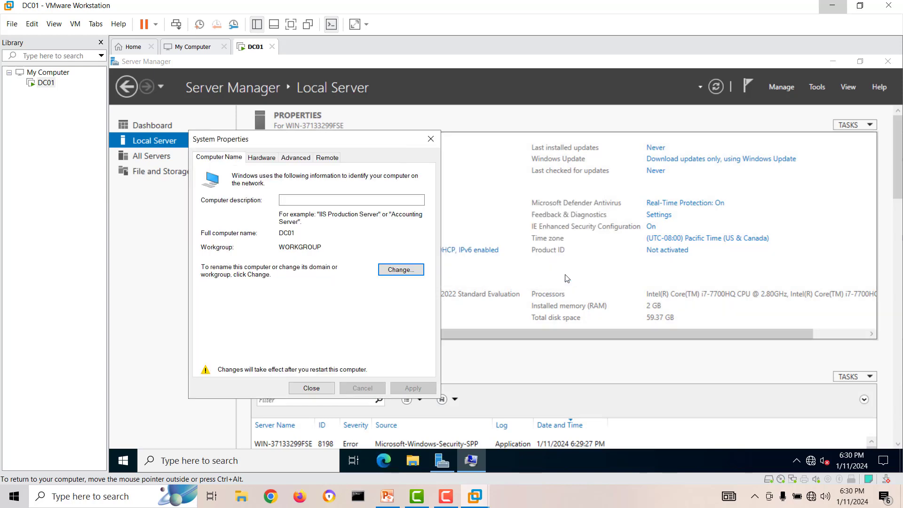
pyautogui.click(311, 388)
pyautogui.click(505, 269)
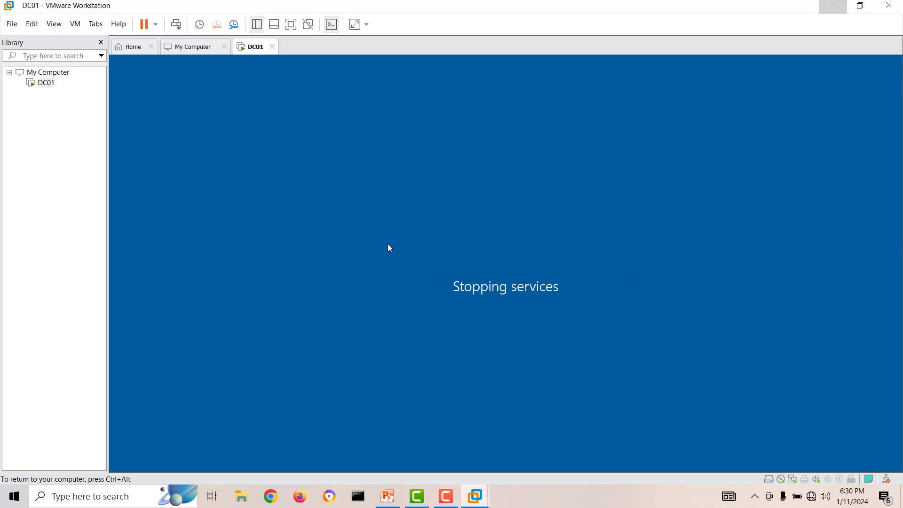
# Sign back in to DC01 via Ctrl+Alt+Del and launch Server Manager from Start.
pyautogui.click(445, 496)
pyautogui.click(856, 453)
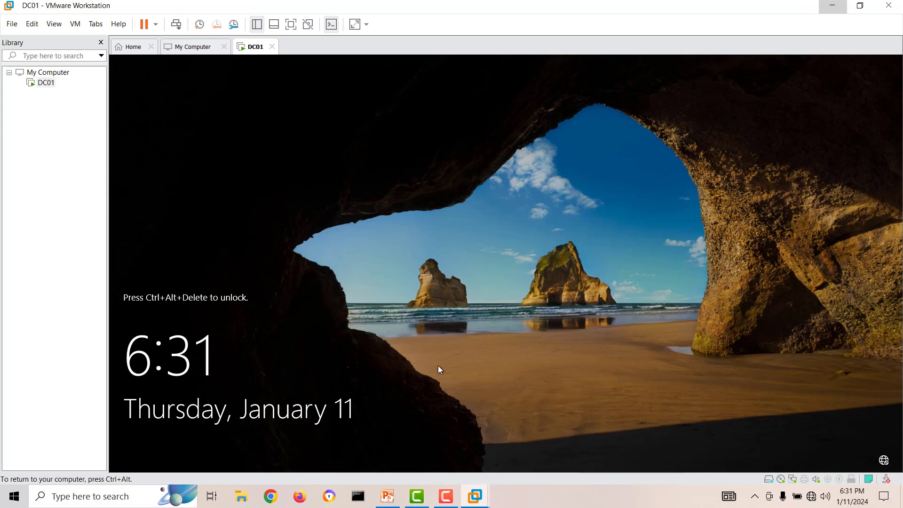
pyautogui.rightClick(249, 54)
pyautogui.click(290, 115)
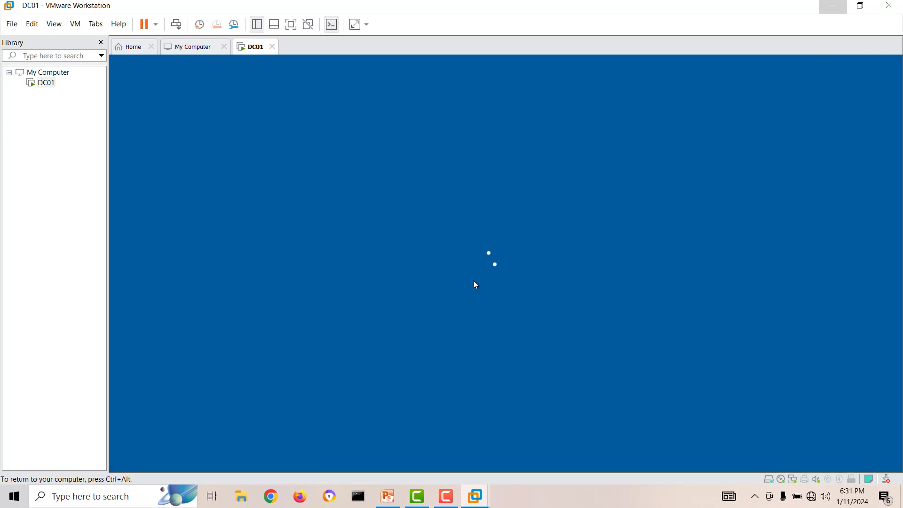
pyautogui.write('P')
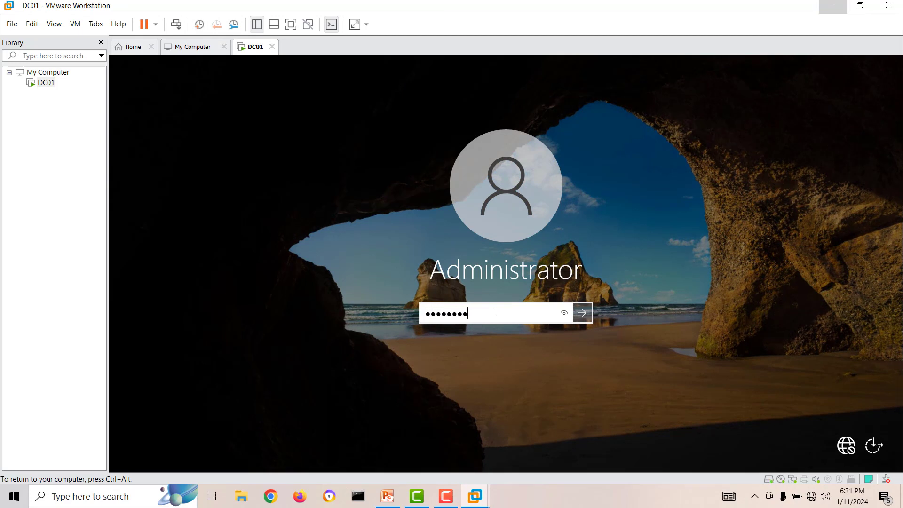
pyautogui.press('Return')
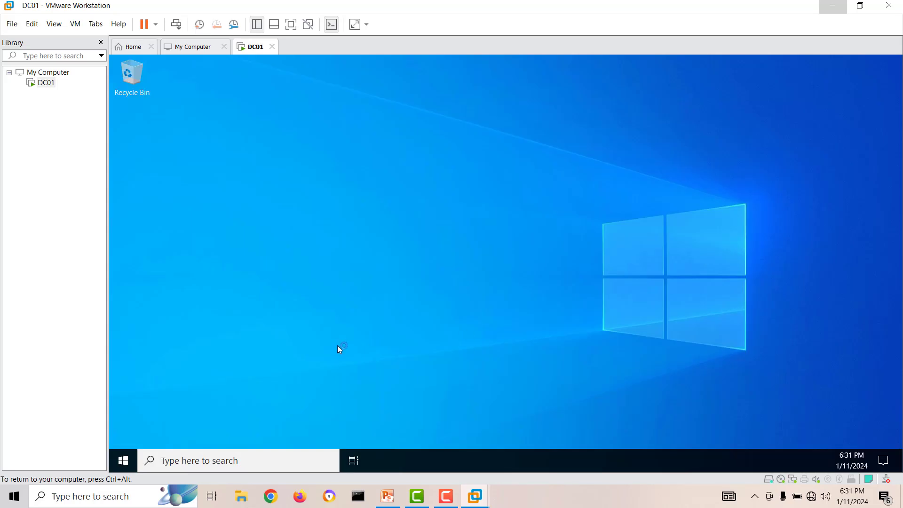
pyautogui.click(127, 462)
pyautogui.click(321, 149)
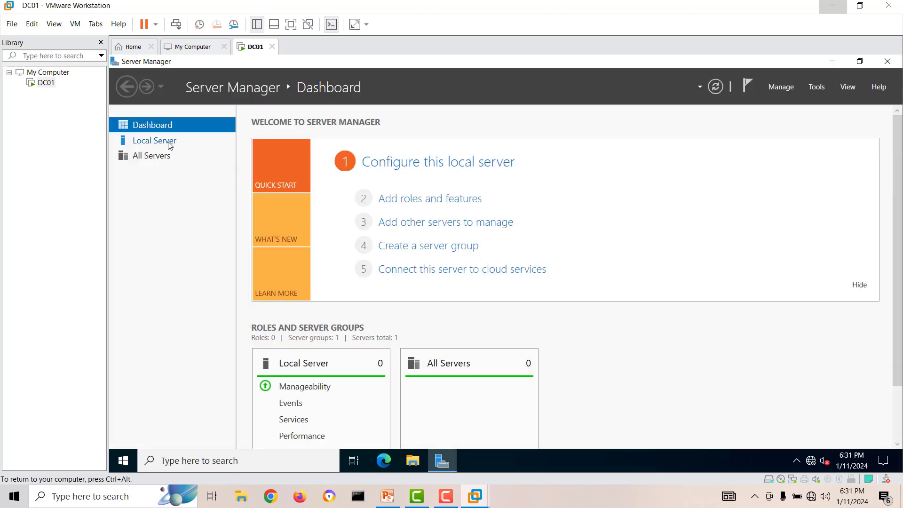
# From Local Server open Ethernet0's Properties, uncheck TCP/IPv6, and select TCP/IPv4.
pyautogui.click(170, 144)
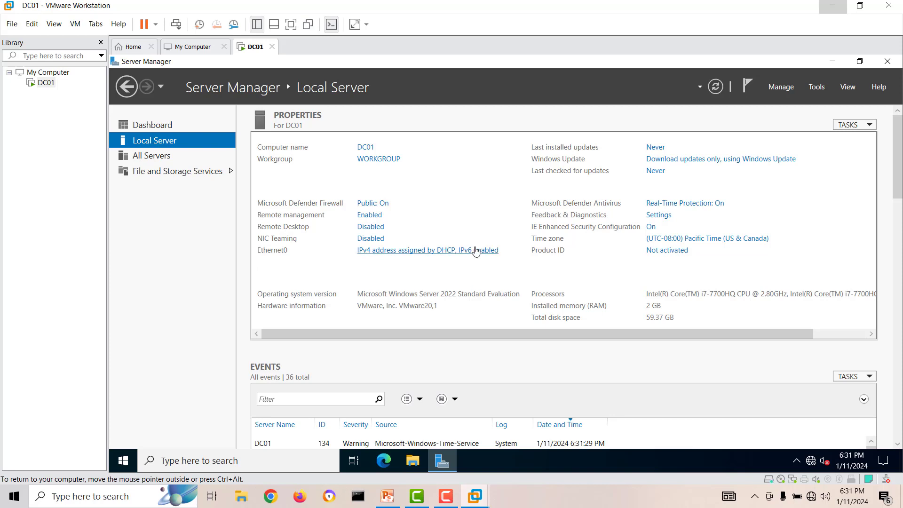
pyautogui.click(453, 255)
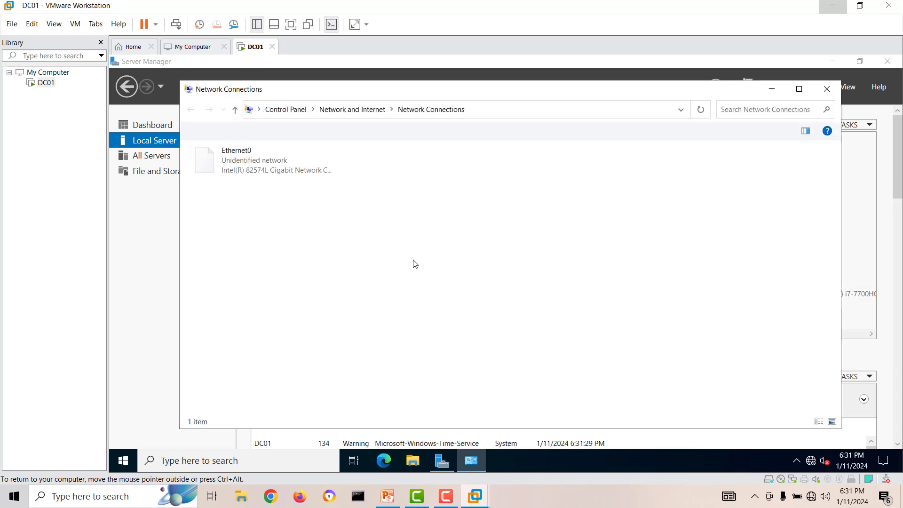
pyautogui.doubleClick(225, 159)
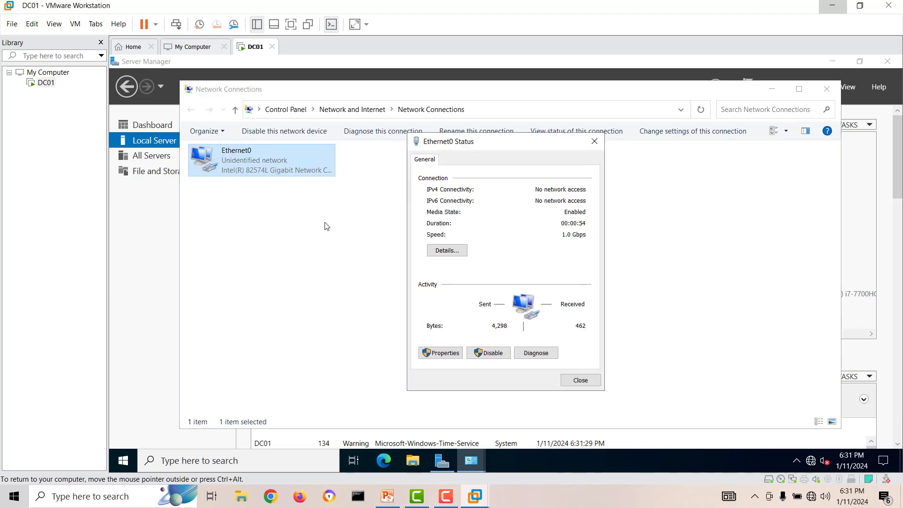
pyautogui.moveTo(484, 146); pyautogui.dragTo(448, 159)
pyautogui.click(408, 368)
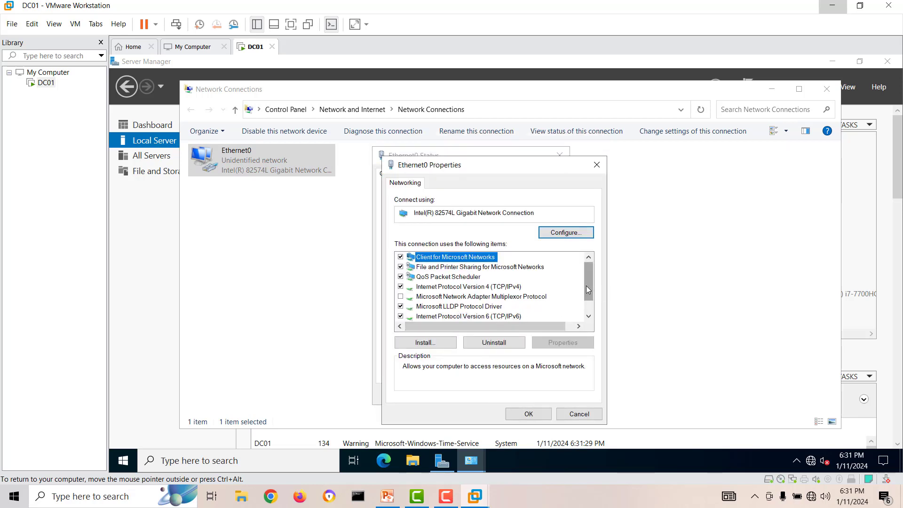
pyautogui.moveTo(586, 286); pyautogui.dragTo(586, 290)
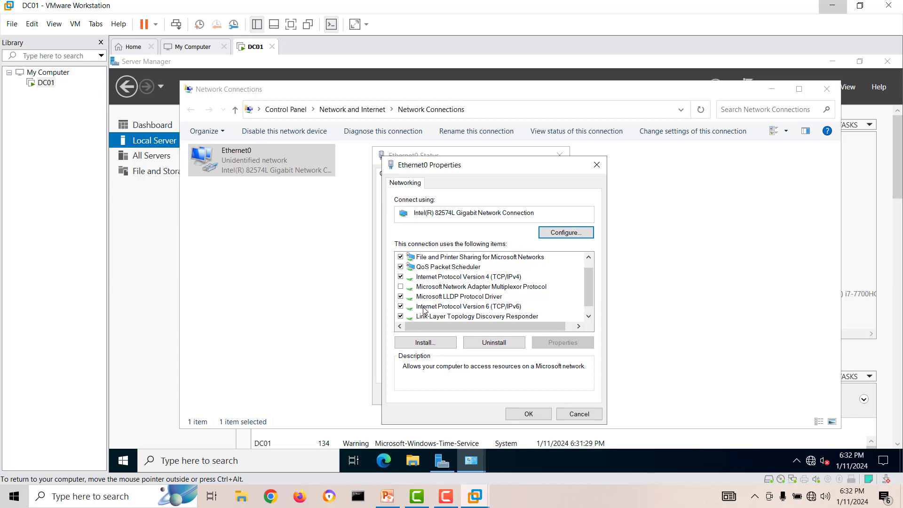
pyautogui.click(400, 306)
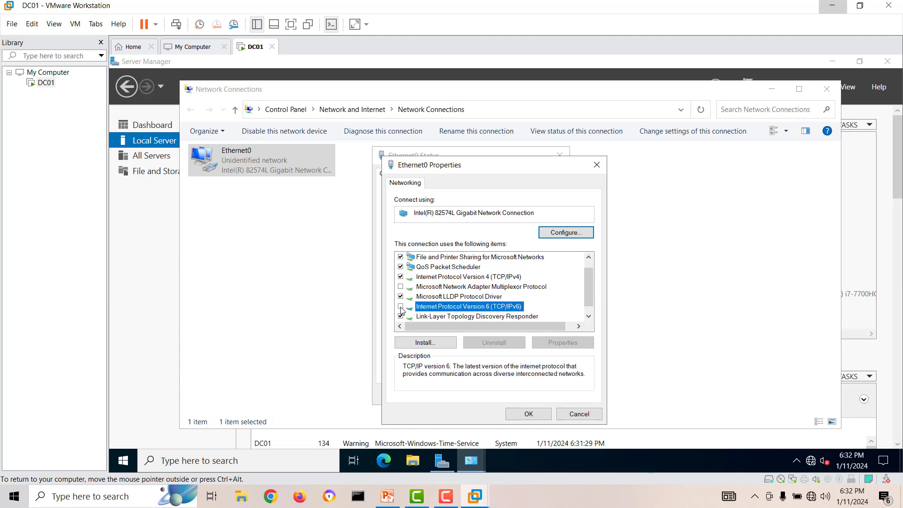
pyautogui.click(482, 278)
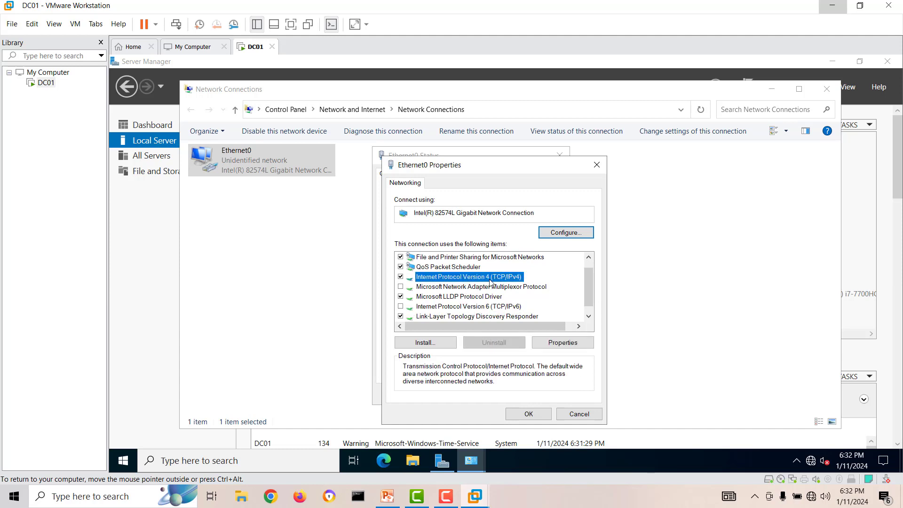
# Switch IPv4 to a manually assigned address and check DC01's addressing on the lab diagram.
pyautogui.click(563, 343)
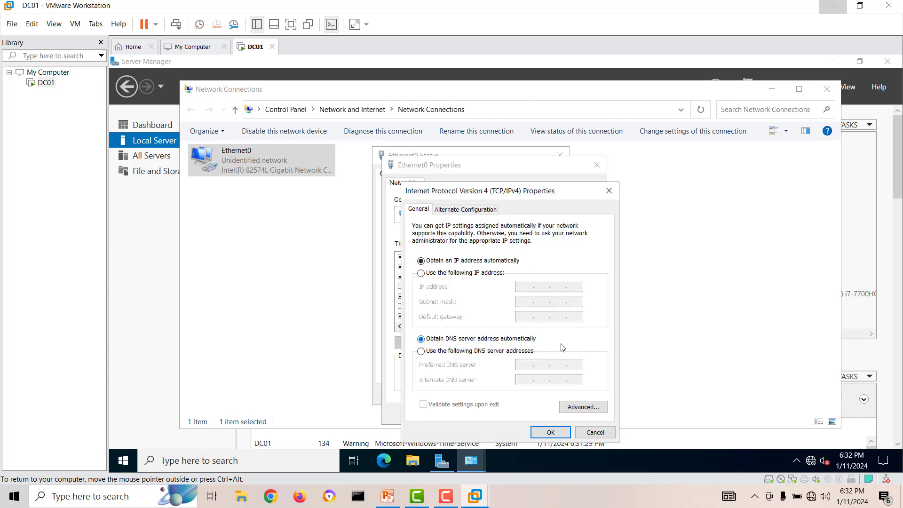
pyautogui.click(431, 277)
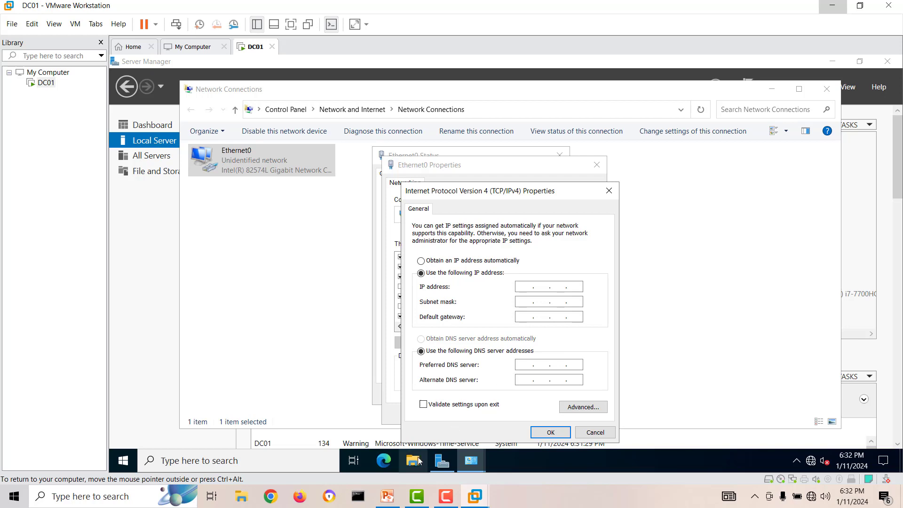
pyautogui.click(386, 496)
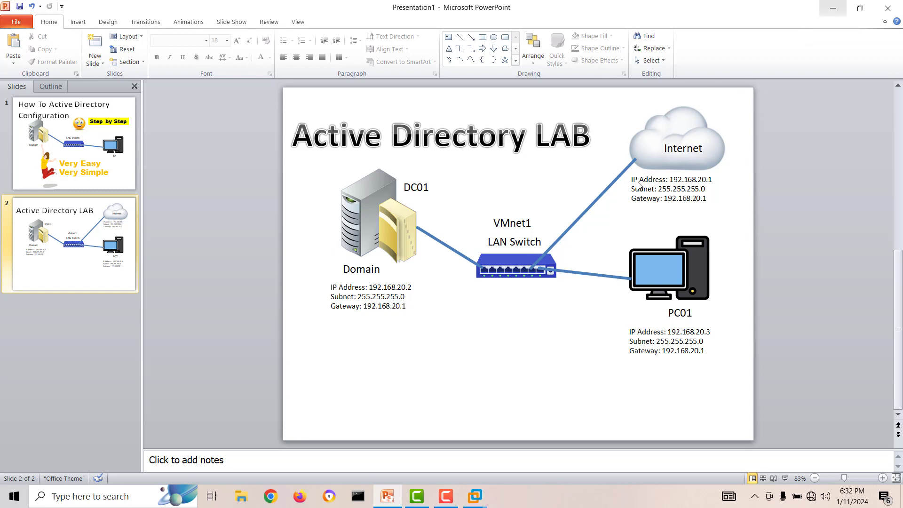
pyautogui.moveTo(475, 494)
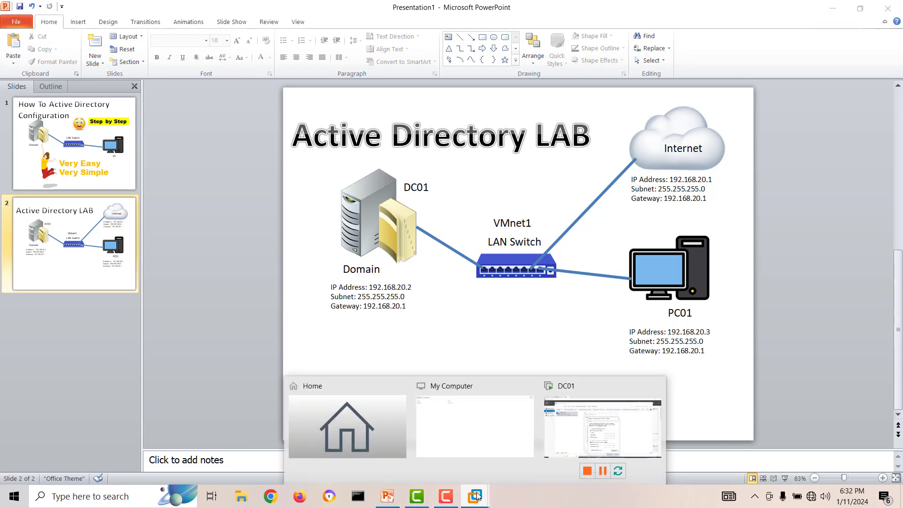
pyautogui.click(573, 430)
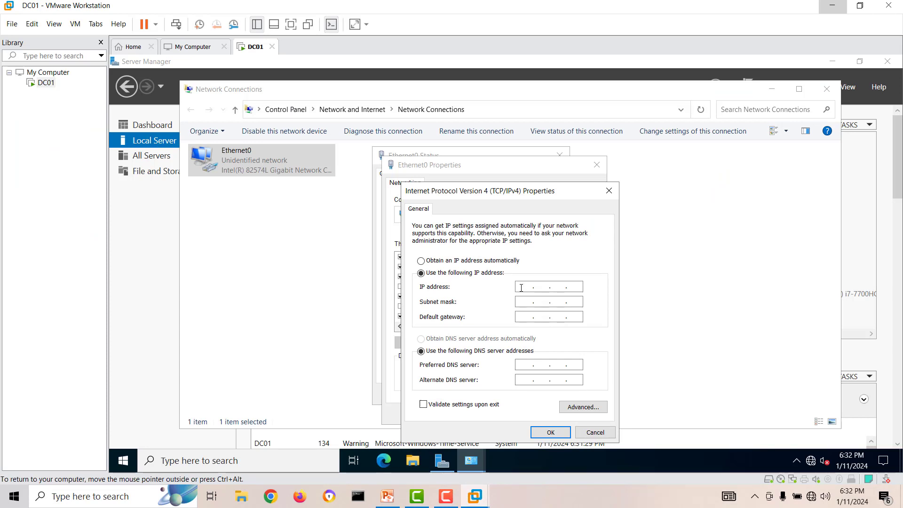
# Enter IP 192.168.20.2, mask 255.255.255.0, gateway 192.168.20.1, then apply and close the adapter dialogs.
pyautogui.click(521, 287)
pyautogui.write('192 . 168 . 20 . 2')
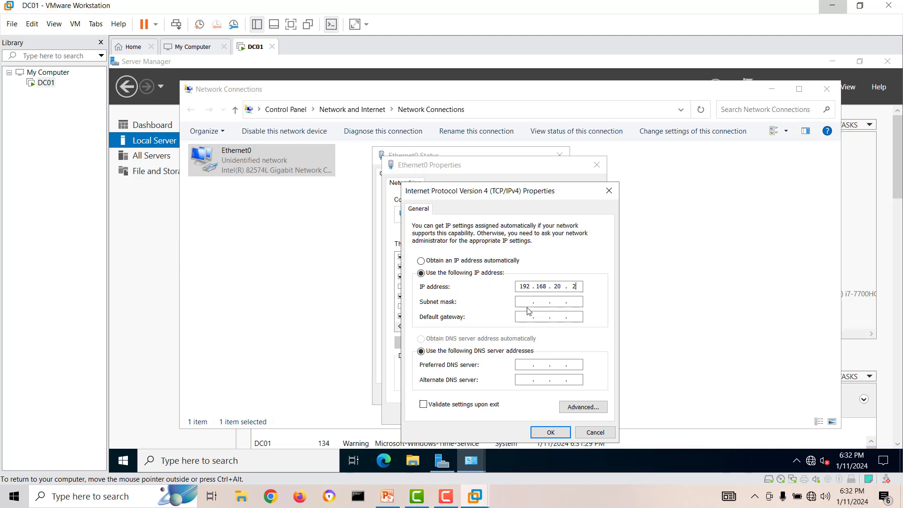
pyautogui.click(524, 301)
pyautogui.click(387, 496)
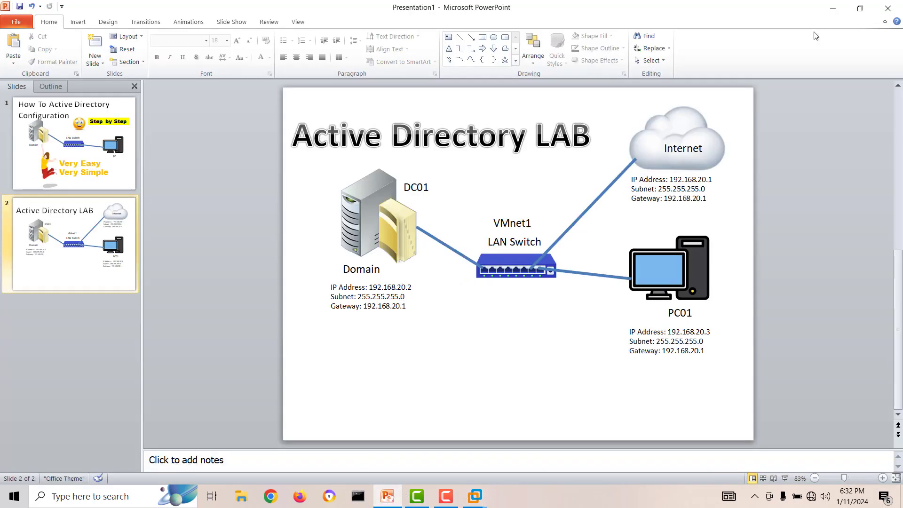
pyautogui.click(832, 8)
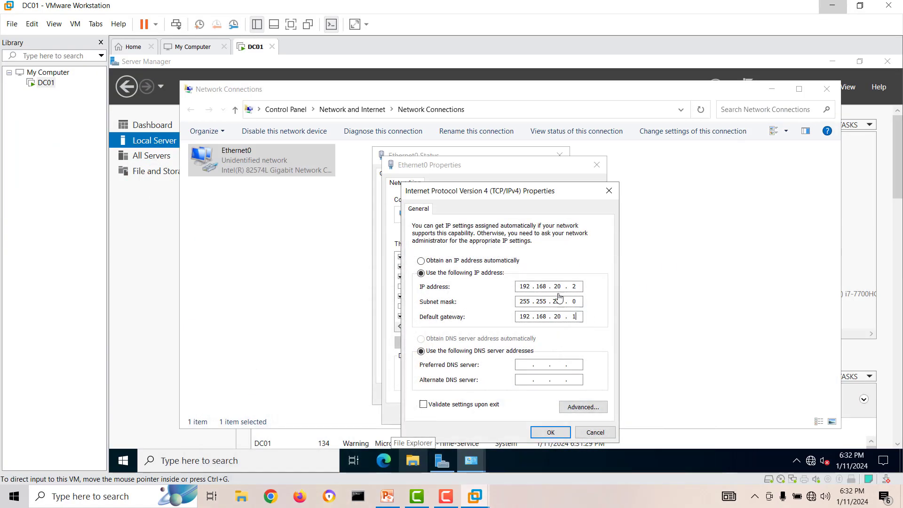
pyautogui.click(552, 432)
pyautogui.click(528, 414)
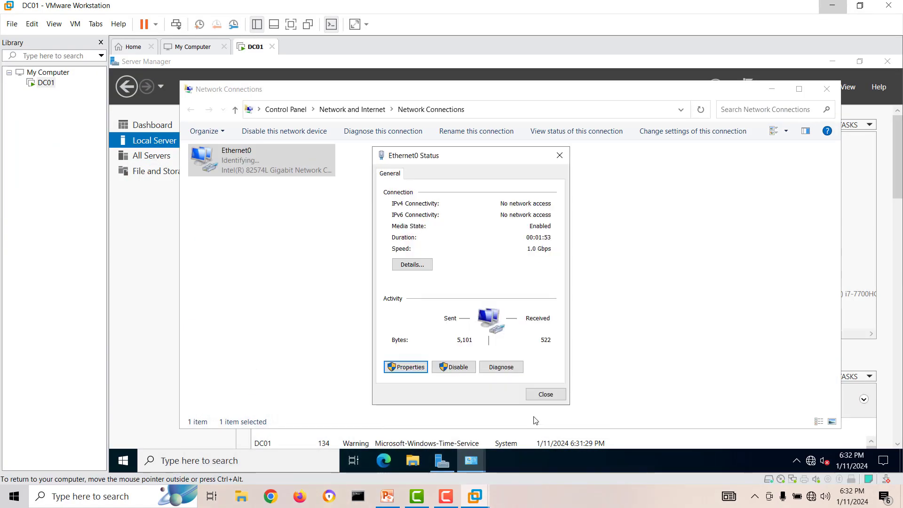
pyautogui.click(531, 401)
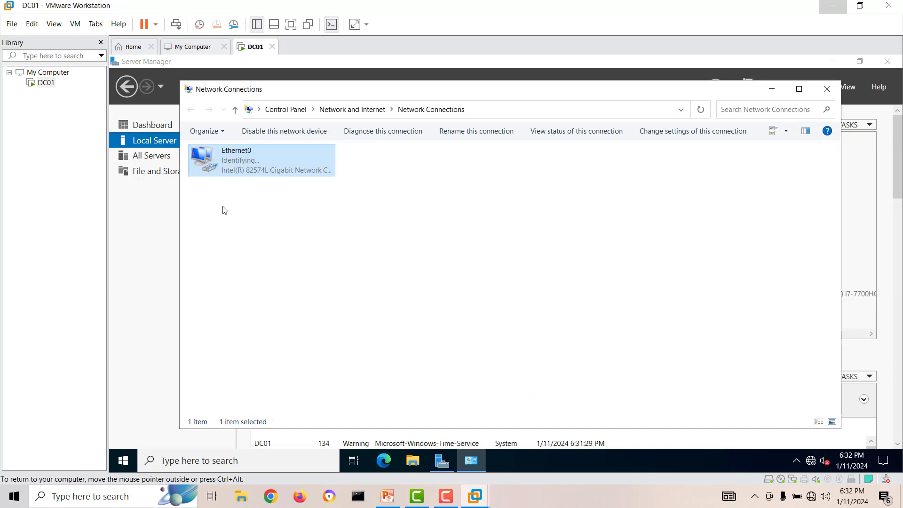
# Close Network Connections and refresh Local Server so Ethernet0 shows 192.168.20.2.
pyautogui.click(826, 91)
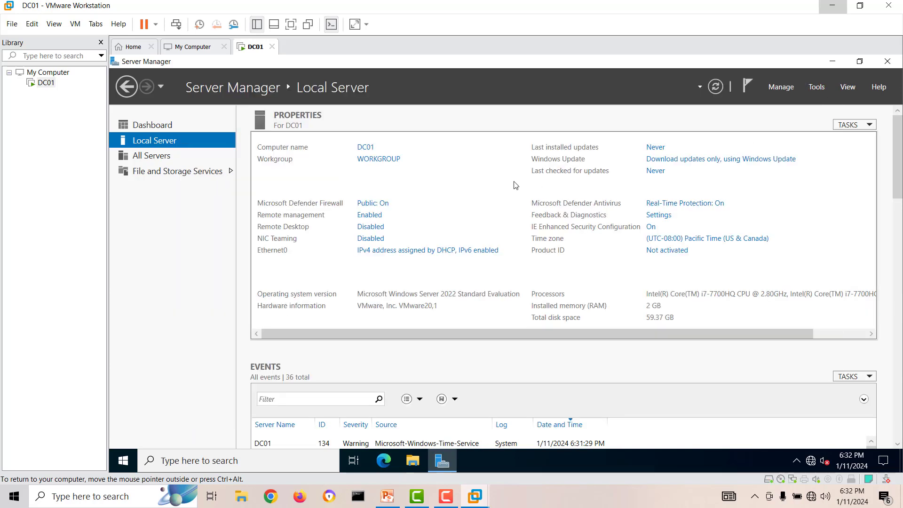
pyautogui.click(717, 88)
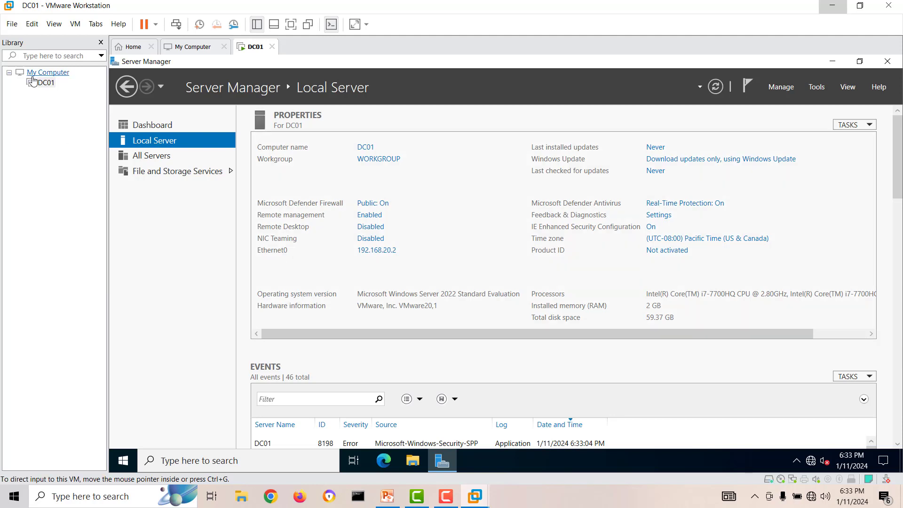
# Start the New Virtual Machine Wizard and advance to the guest operating system page.
pyautogui.rightClick(45, 85)
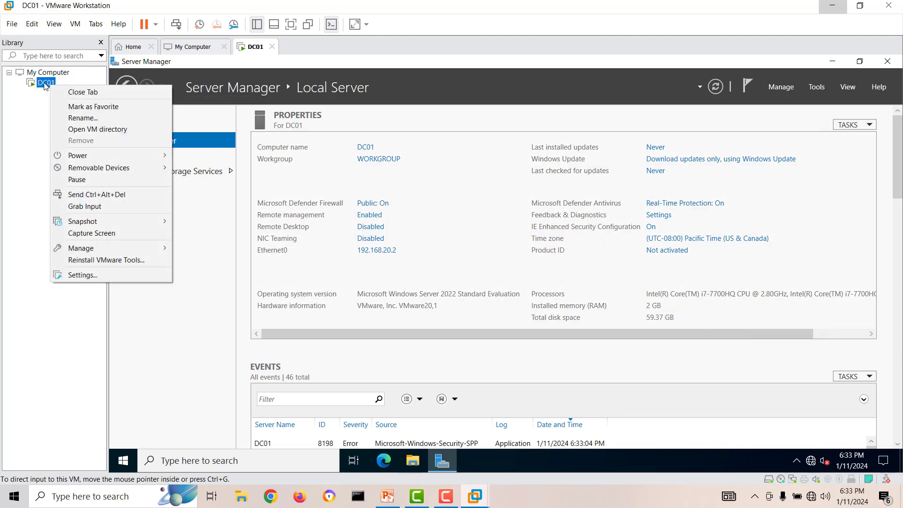
pyautogui.click(12, 24)
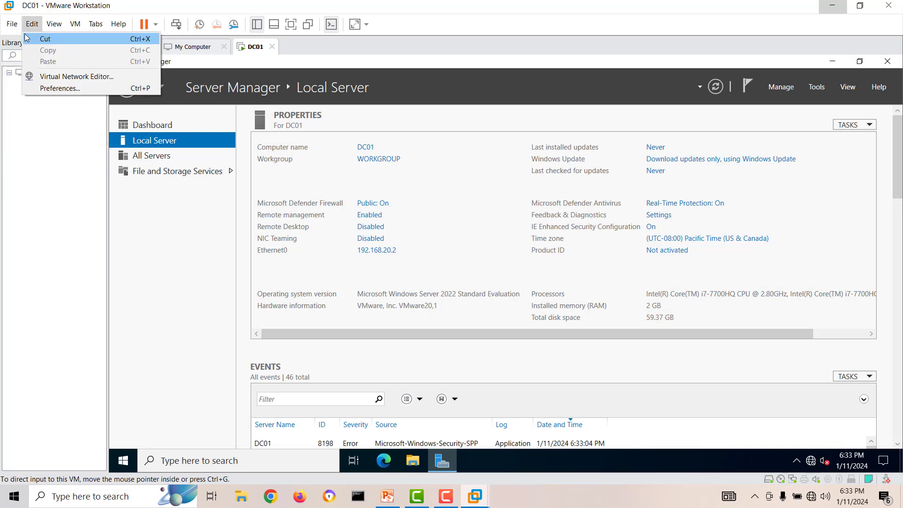
pyautogui.click(12, 41)
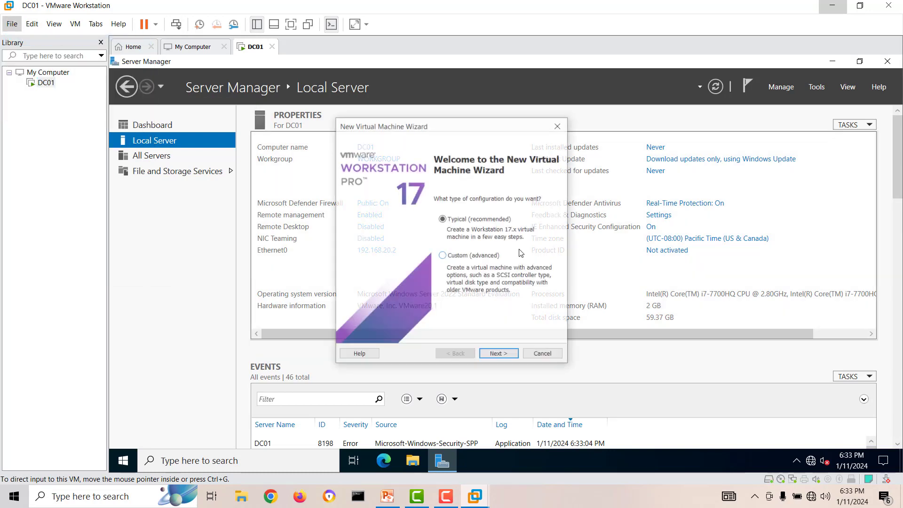
pyautogui.click(489, 359)
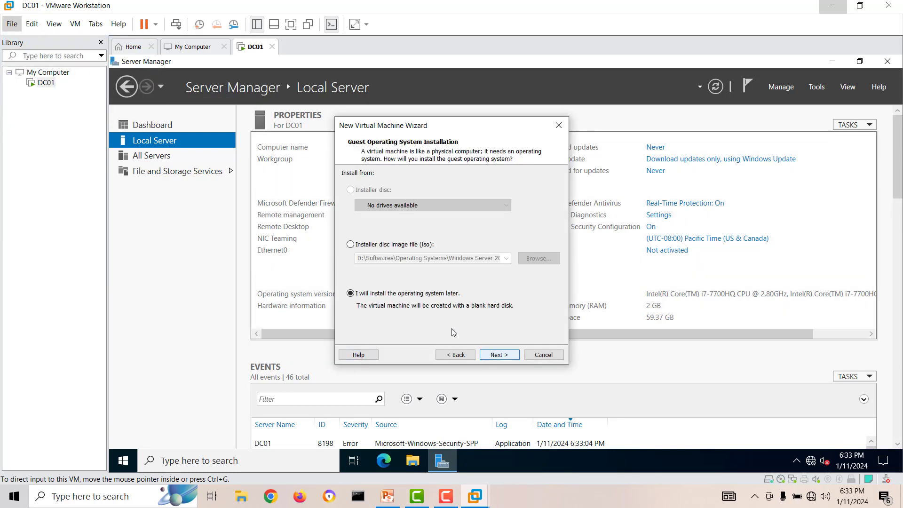
pyautogui.click(512, 357)
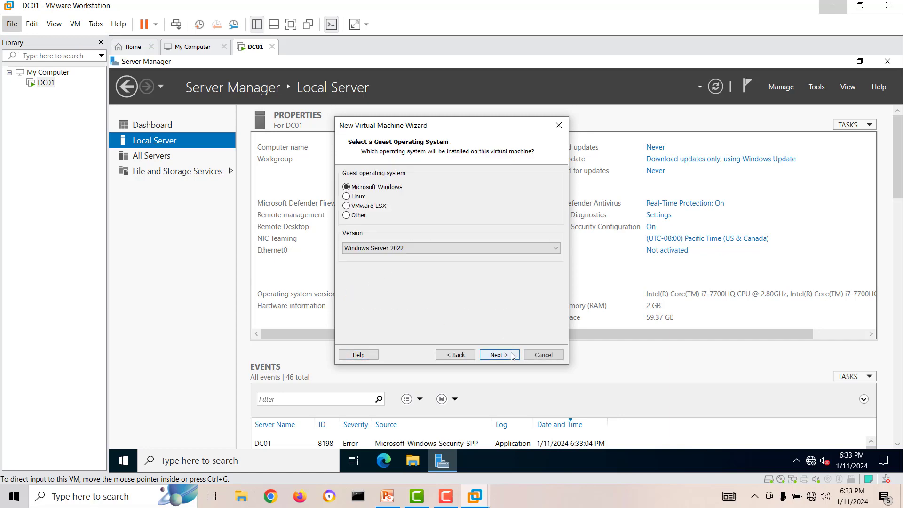
# Choose Windows 10 x64 as the guest operating system version.
pyautogui.click(414, 249)
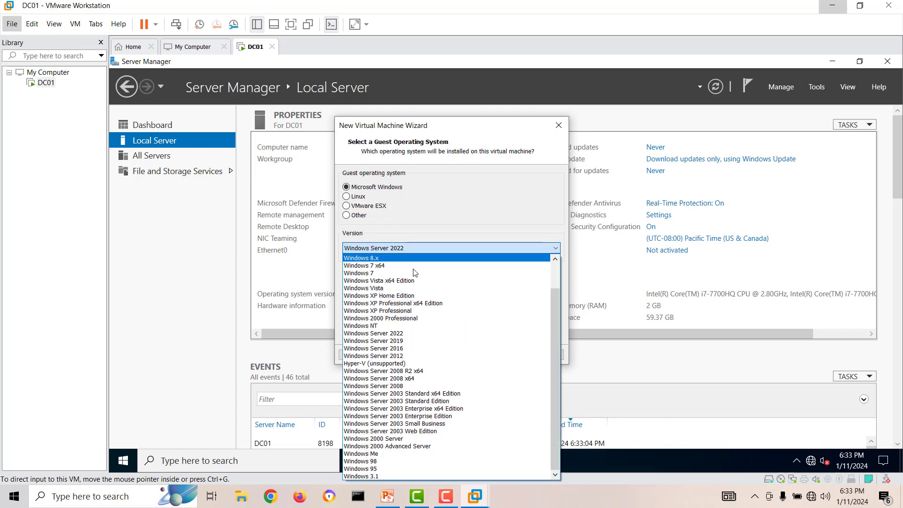
pyautogui.scroll(3, 432, 335)
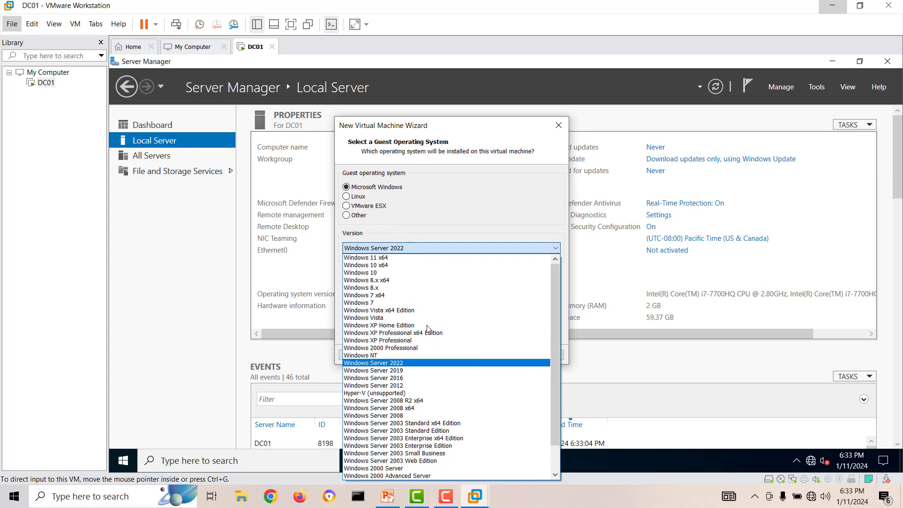
pyautogui.click(386, 279)
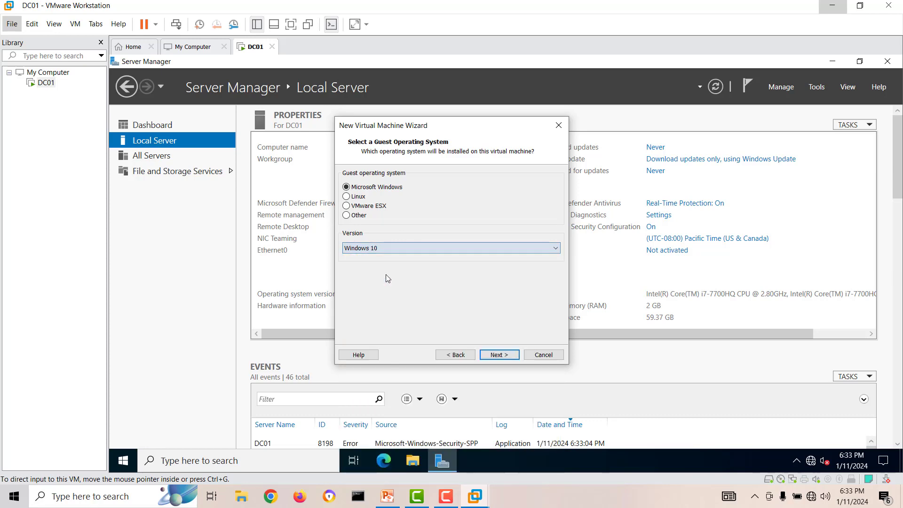
pyautogui.click(405, 248)
pyautogui.scroll(1, 399, 272)
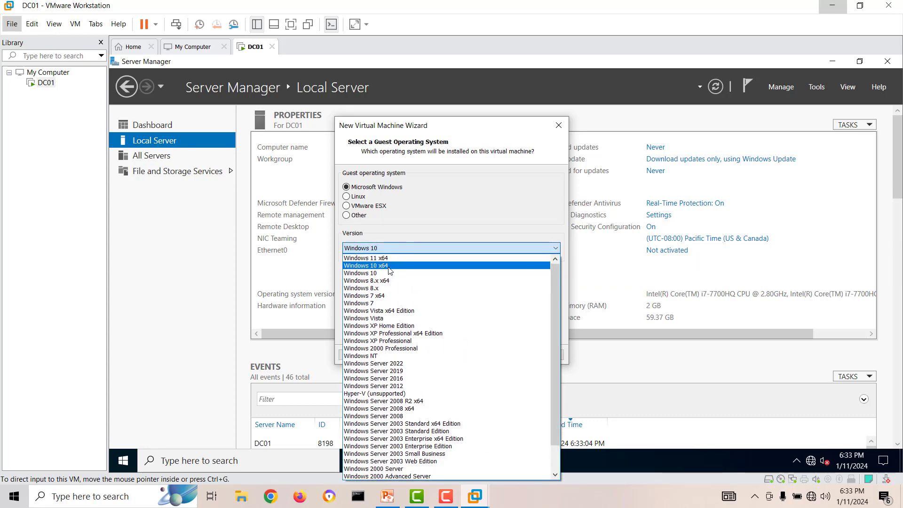
pyautogui.click(396, 266)
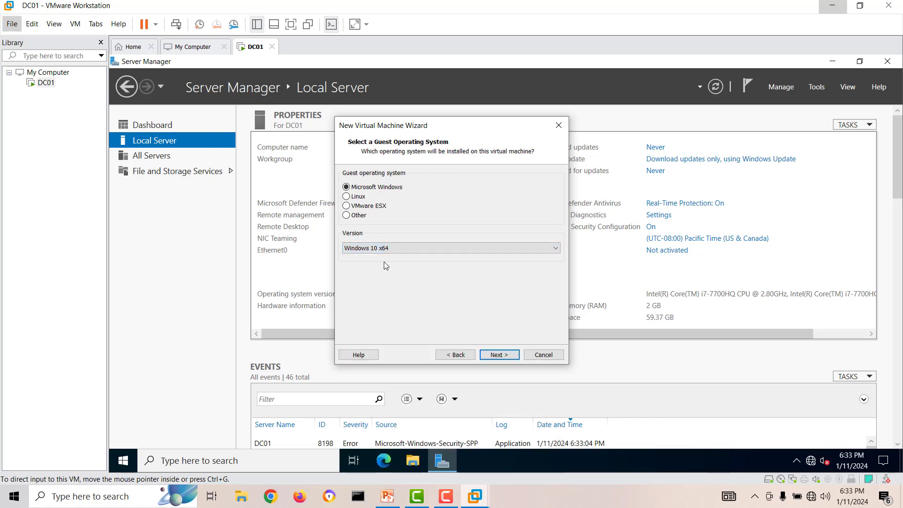
pyautogui.click(510, 357)
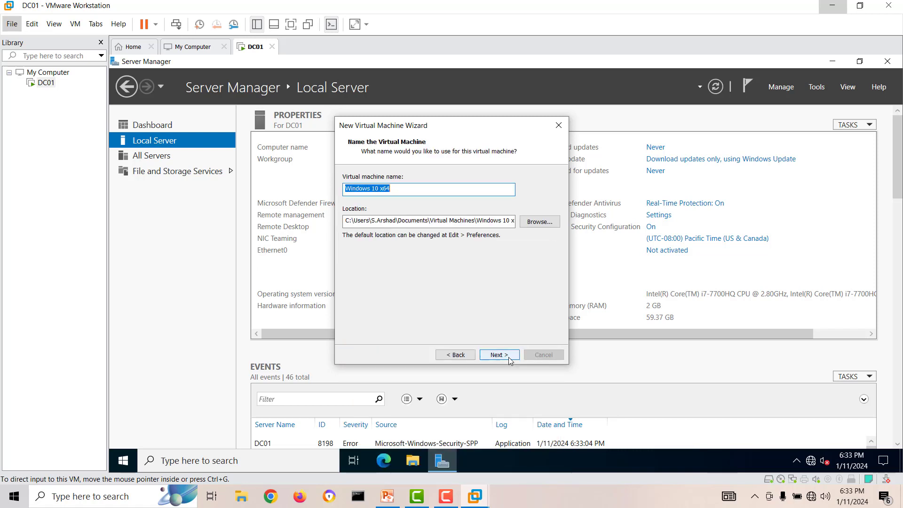
# Name the machine PC01, keep the 60 GB disk, and finish creating it.
pyautogui.click(388, 189)
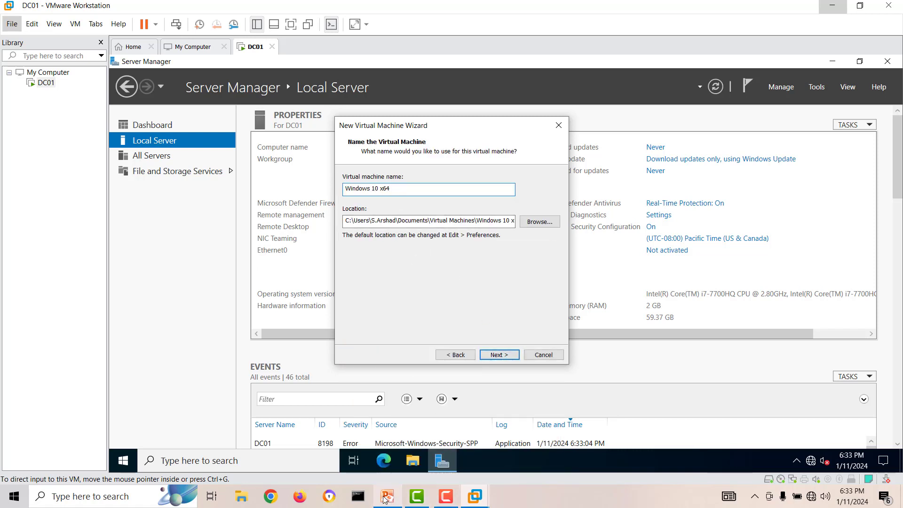
pyautogui.click(377, 472)
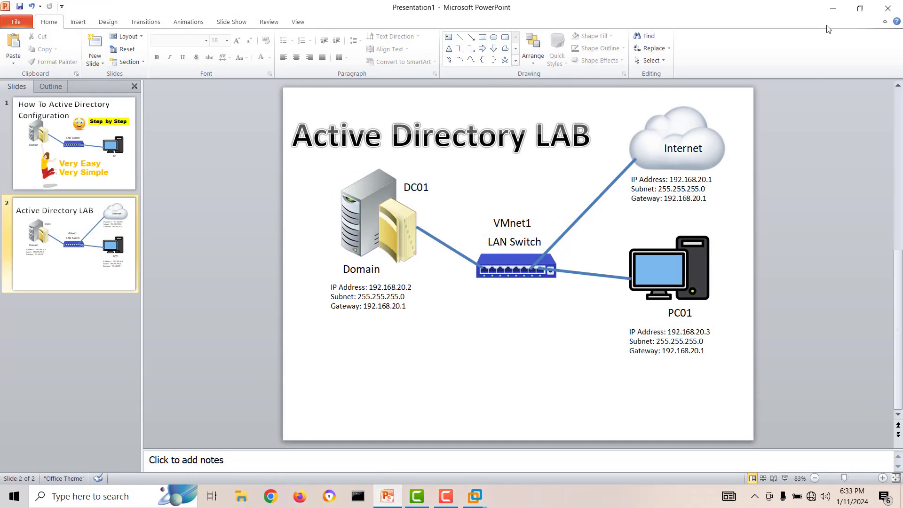
pyautogui.click(832, 8)
pyautogui.moveTo(394, 188); pyautogui.dragTo(251, 197)
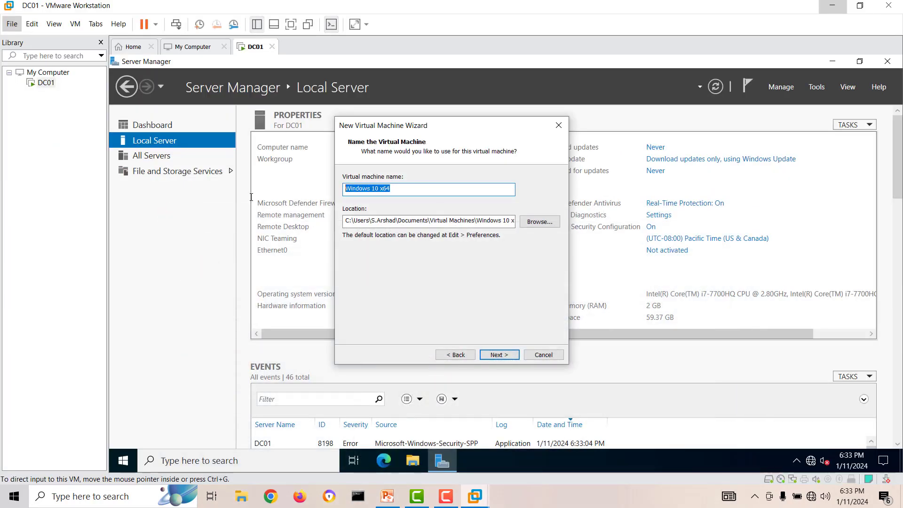
pyautogui.write('PC01')
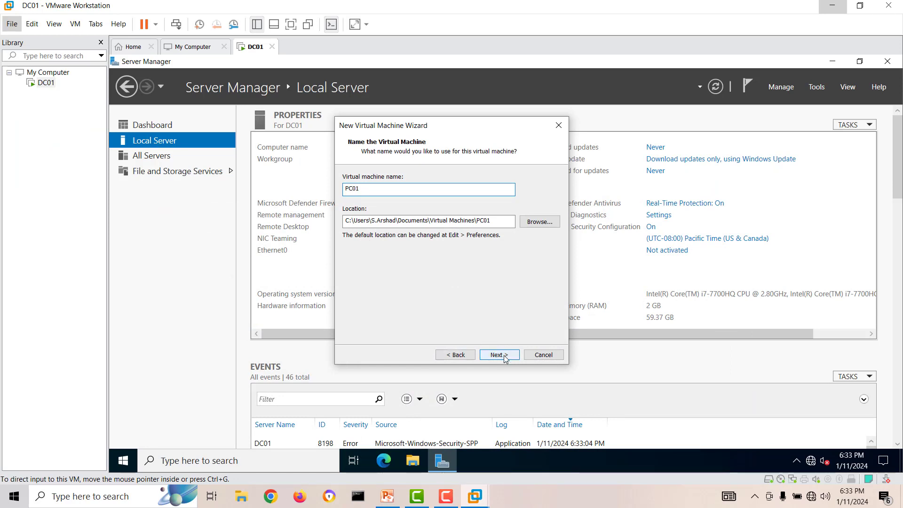
pyautogui.click(501, 354)
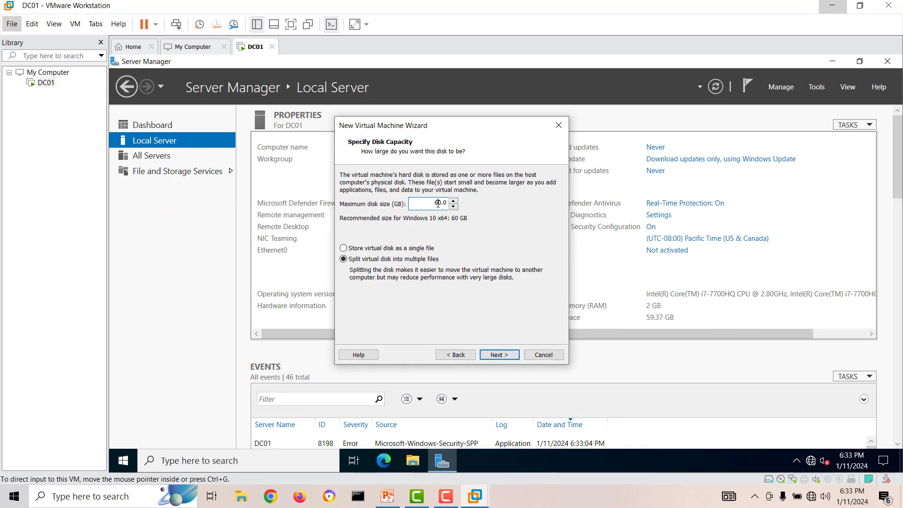
pyautogui.click(503, 356)
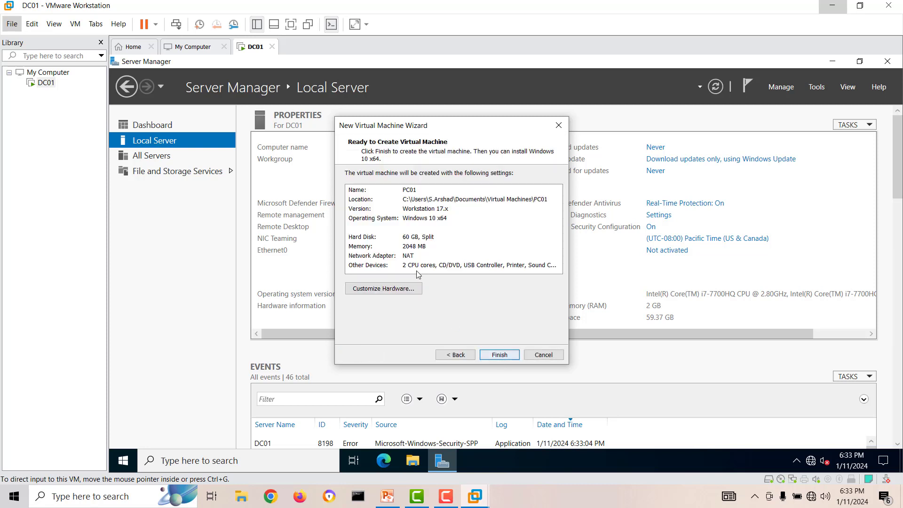
pyautogui.click(495, 355)
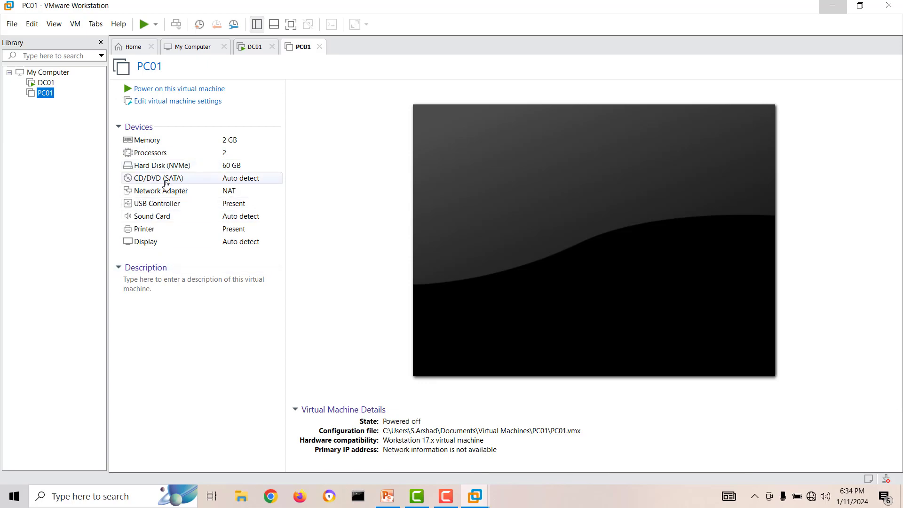
# Check the VMnet1 switch name on the lab diagram, then return to PC01's page.
pyautogui.click(387, 496)
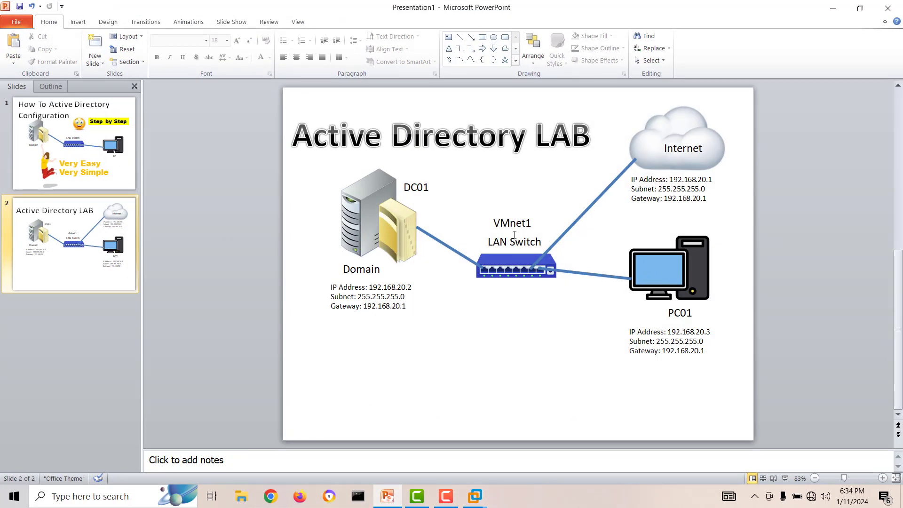
pyautogui.doubleClick(510, 223)
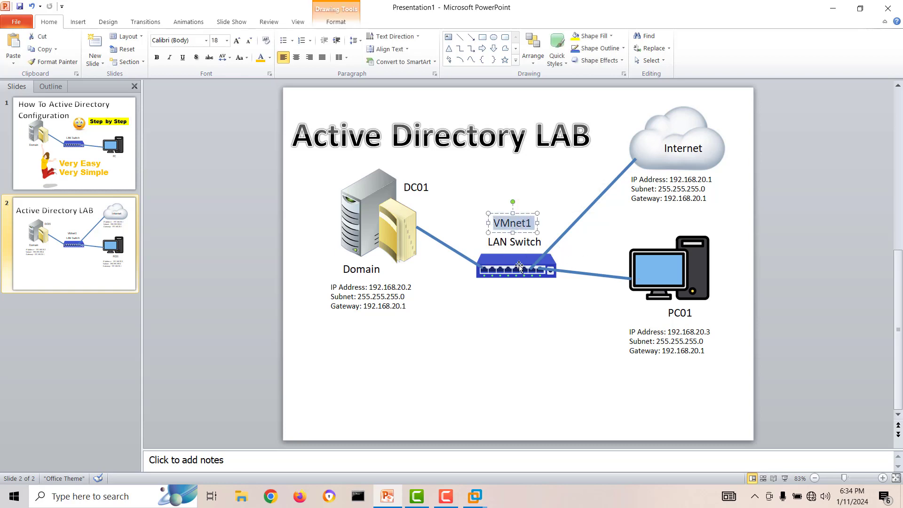
pyautogui.click(832, 8)
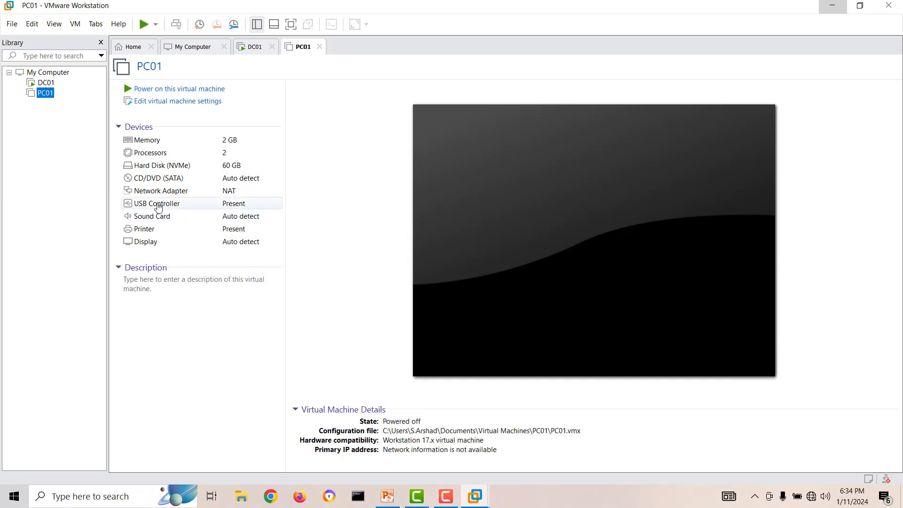
# Connect PC01's network adapter to the custom VMnet1 network.
pyautogui.click(157, 101)
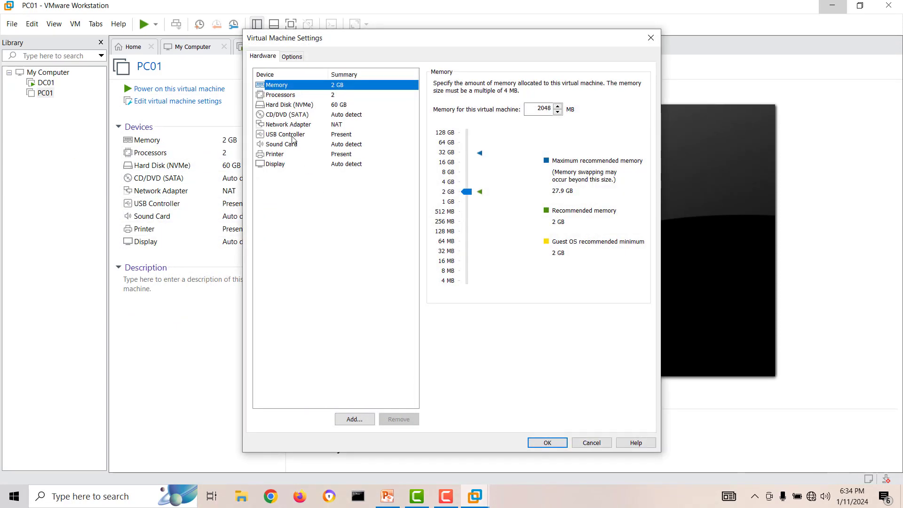
pyautogui.click(288, 126)
pyautogui.click(436, 173)
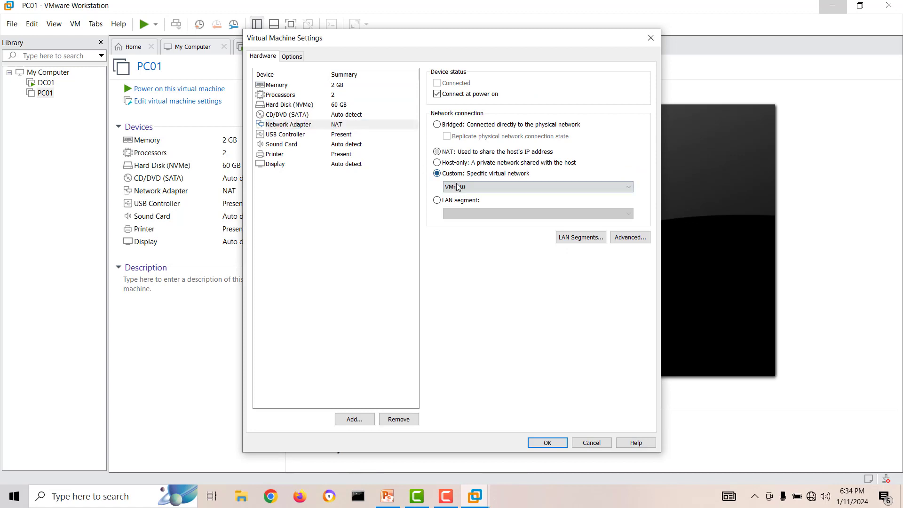
pyautogui.click(458, 187)
pyautogui.click(473, 204)
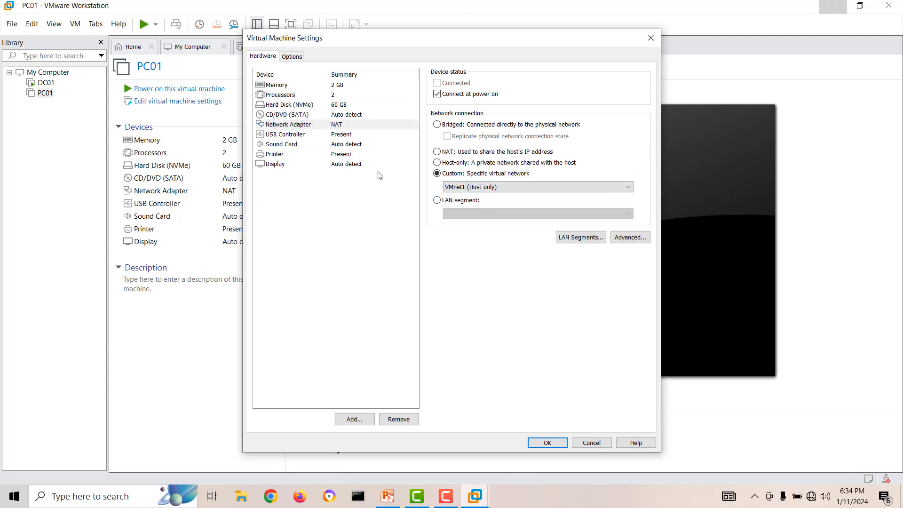
# Attach the Windows 10 installer ISO to the CD/DVD drive and save the settings.
pyautogui.click(294, 116)
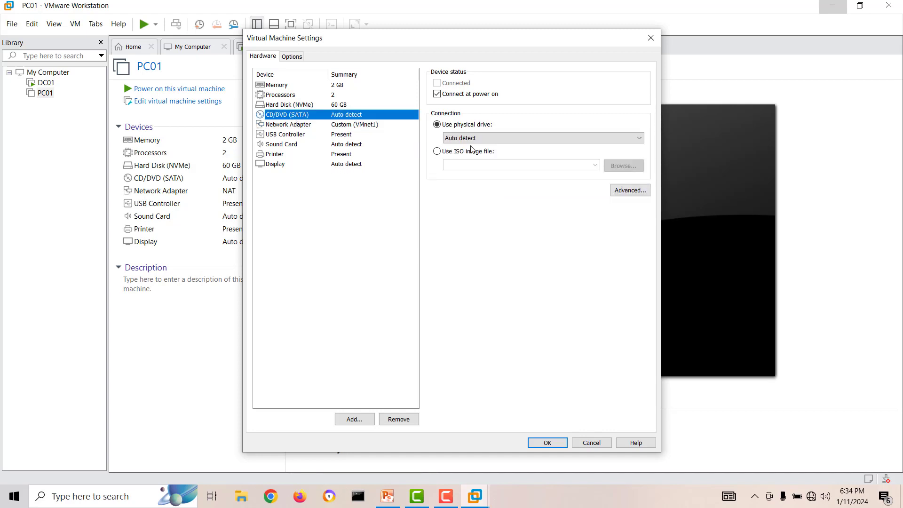
pyautogui.click(489, 151)
pyautogui.click(595, 165)
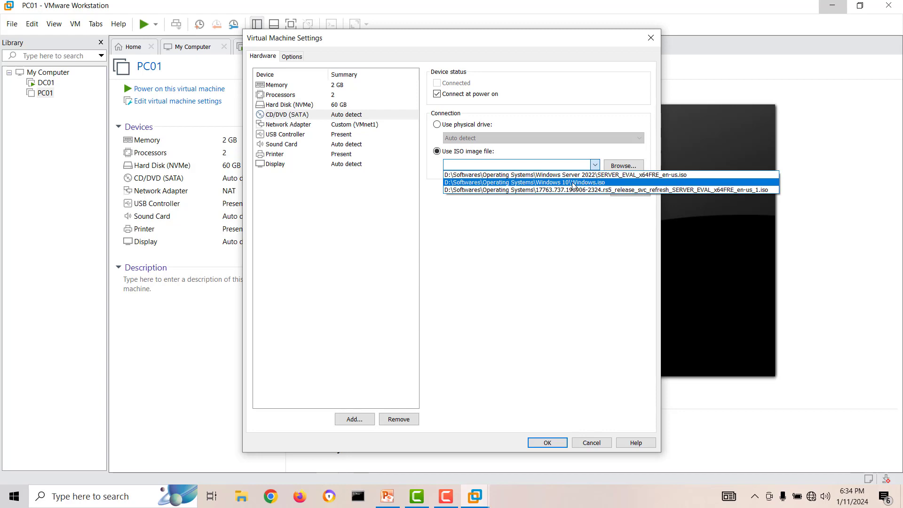
pyautogui.click(592, 183)
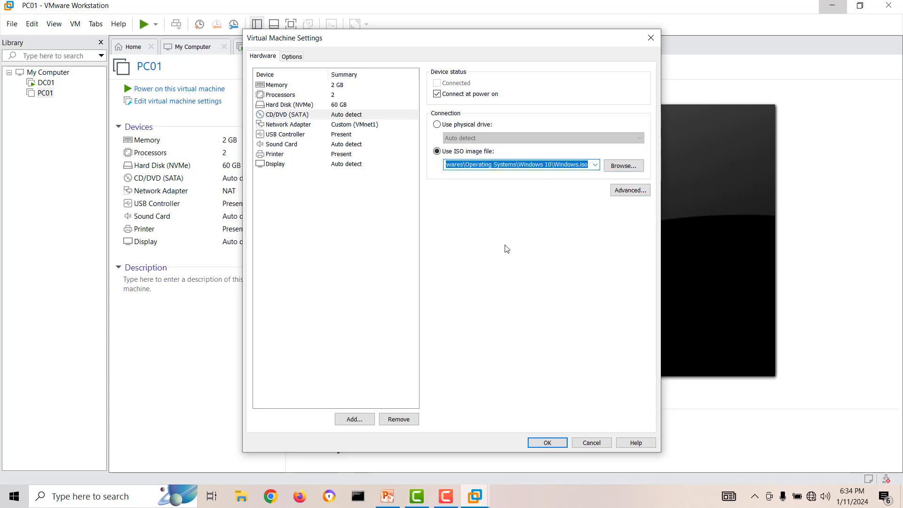
pyautogui.click(623, 166)
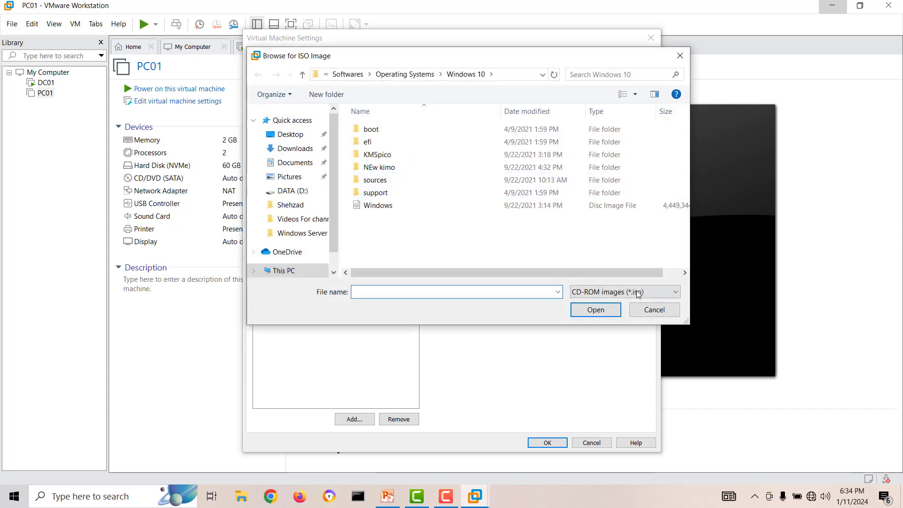
pyautogui.click(376, 206)
pyautogui.click(654, 309)
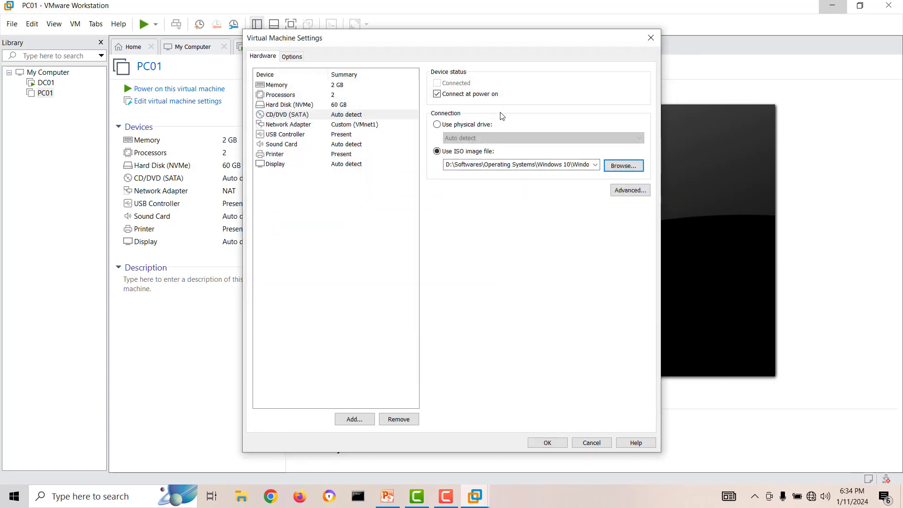
pyautogui.click(550, 442)
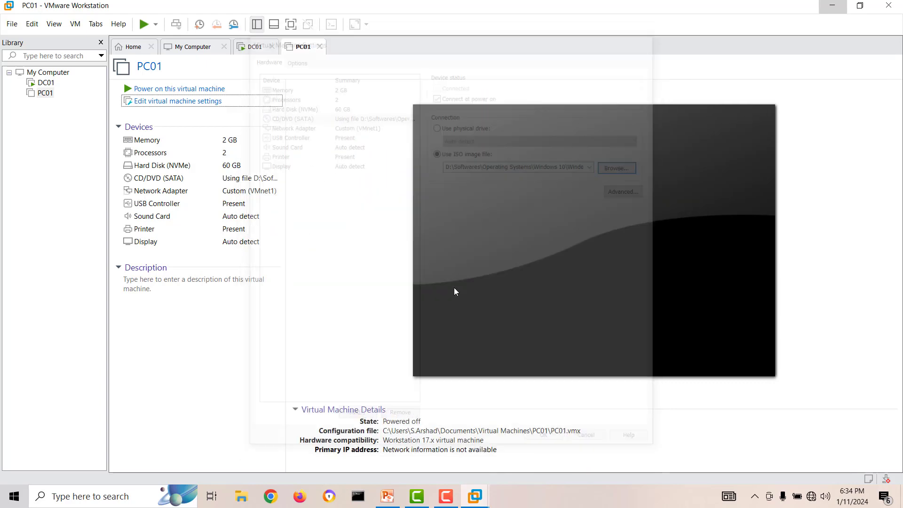
# Power on PC01 to boot from the Windows 10 installer disc and dismiss the hint bar.
pyautogui.click(205, 89)
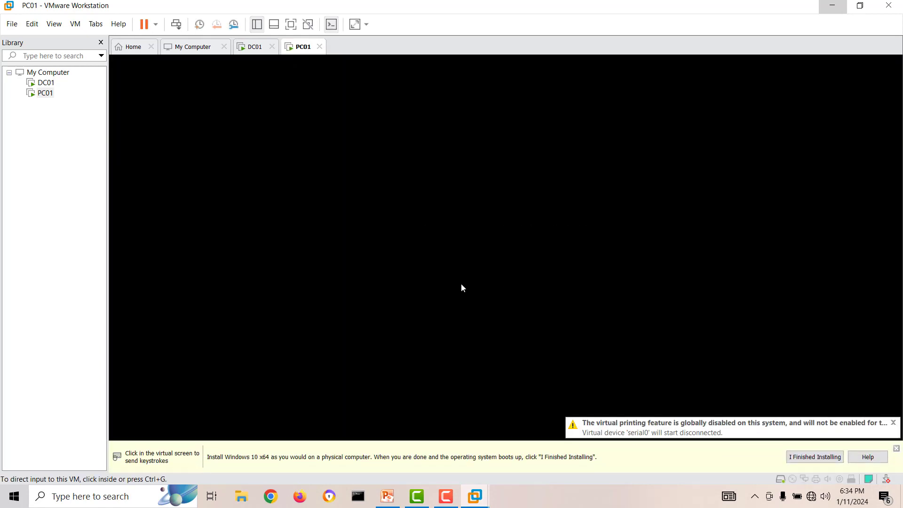
pyautogui.click(454, 269)
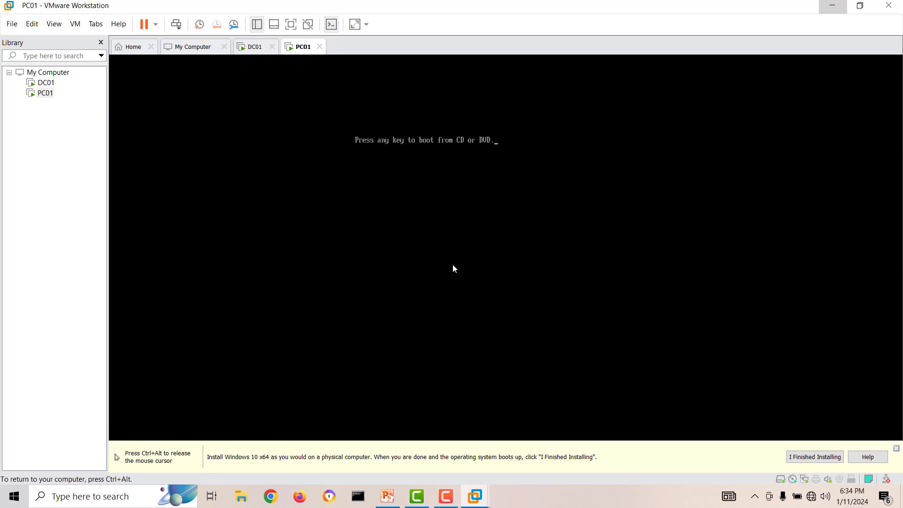
pyautogui.hotkey('ctrl', 'alt')
pyautogui.click(897, 449)
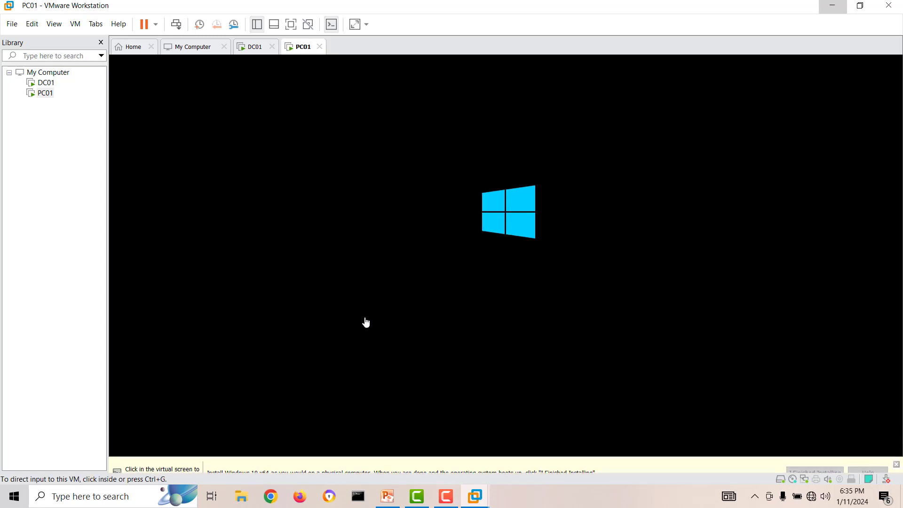
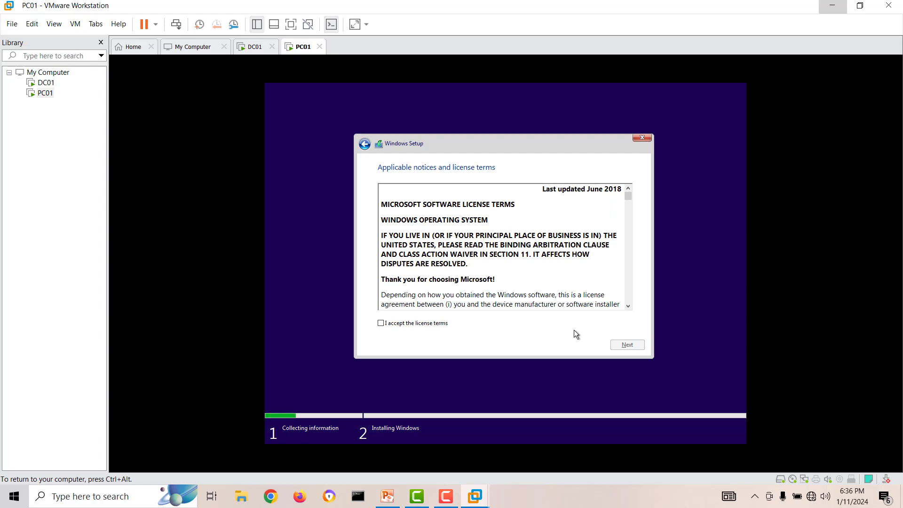
# Accept the license and start a Custom install on a new partition created on the 60 GB drive.
pyautogui.click(441, 321)
pyautogui.click(623, 345)
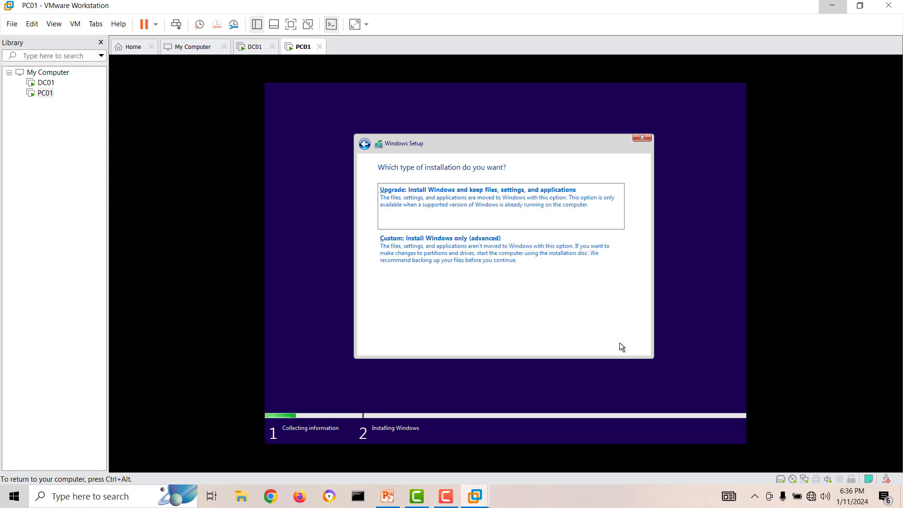
pyautogui.click(509, 252)
pyautogui.click(574, 288)
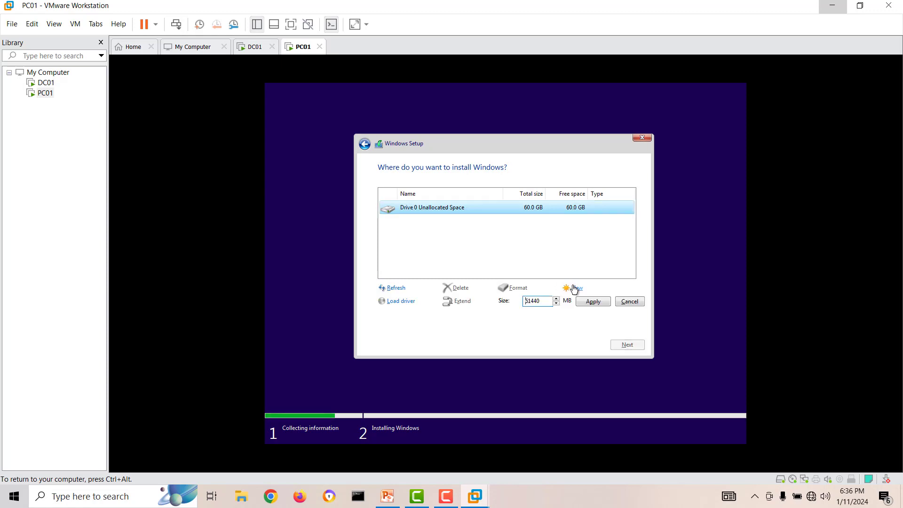
pyautogui.click(582, 300)
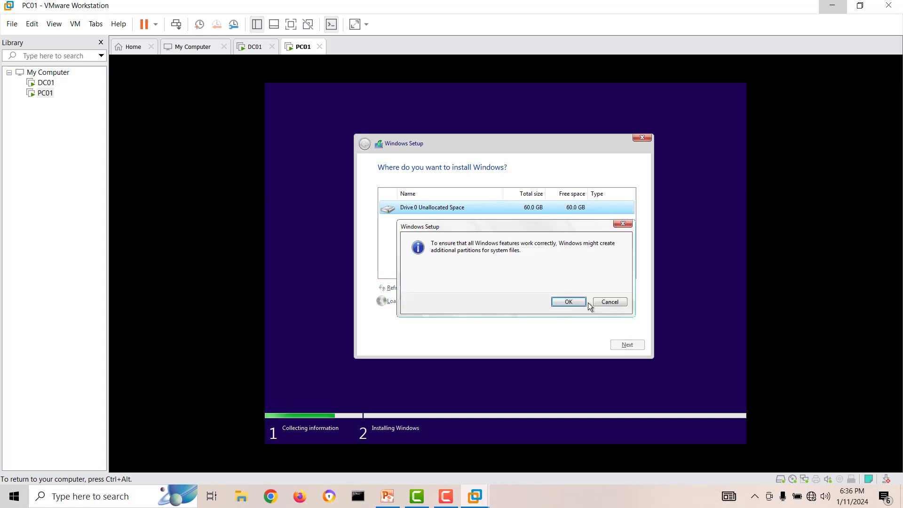
pyautogui.click(564, 301)
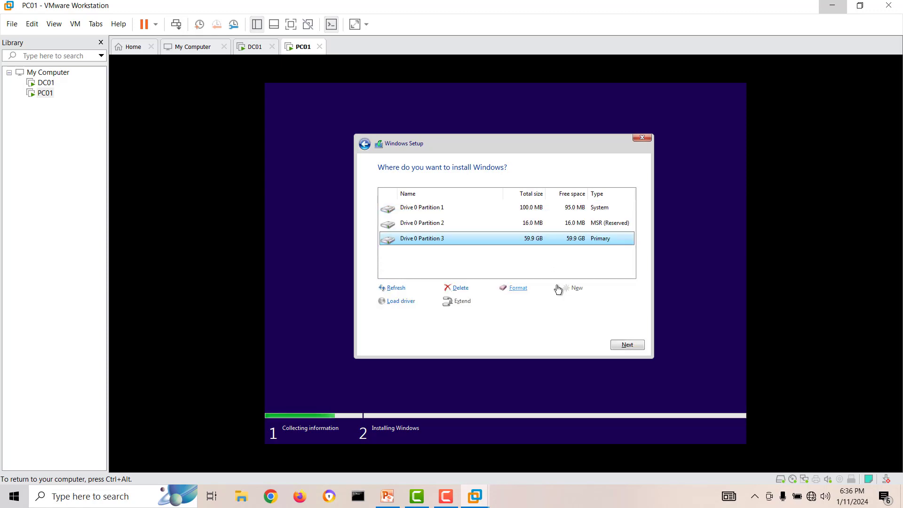
pyautogui.click(627, 344)
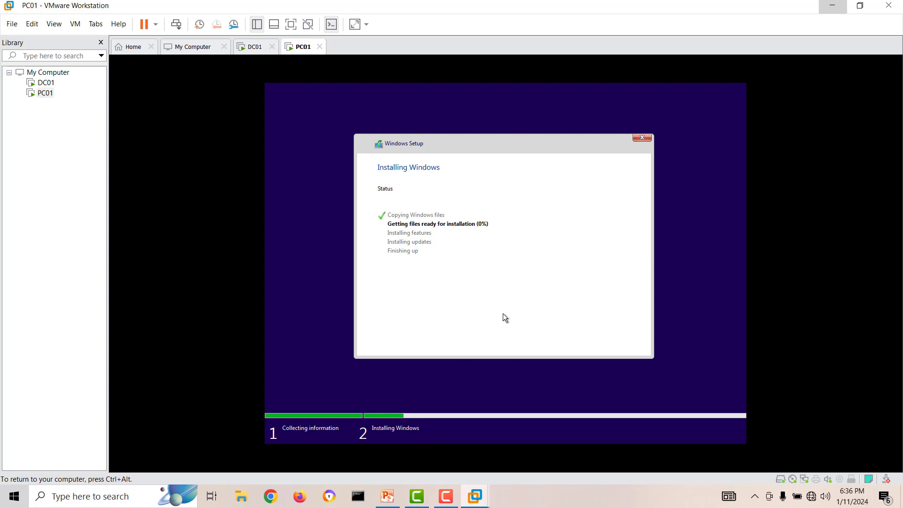
# Step out of PC01 briefly and return input to it while setup copies files.
pyautogui.hotkey('ctrl', 'alt')
pyautogui.click(445, 500)
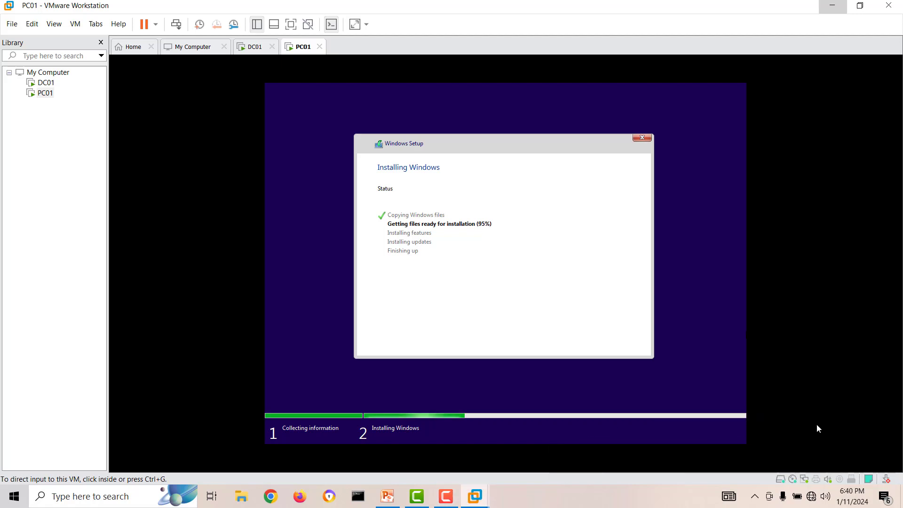
pyautogui.click(817, 424)
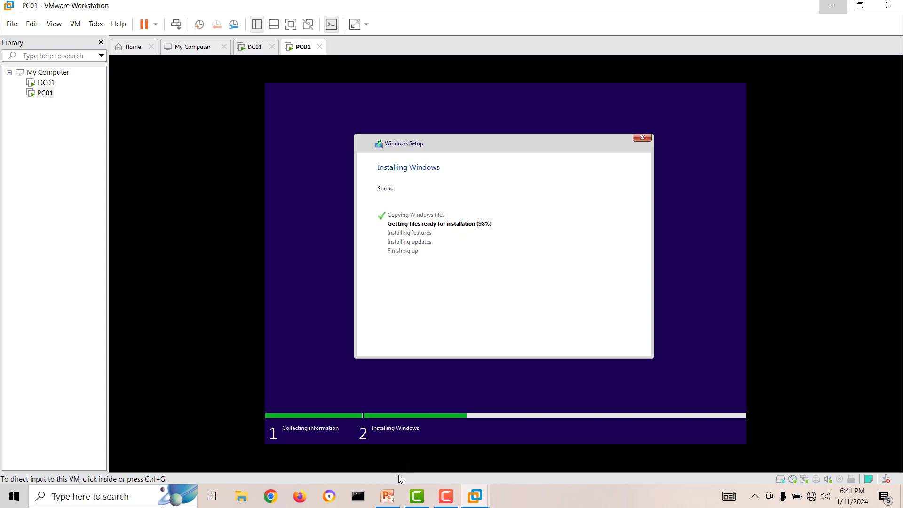
pyautogui.click(387, 496)
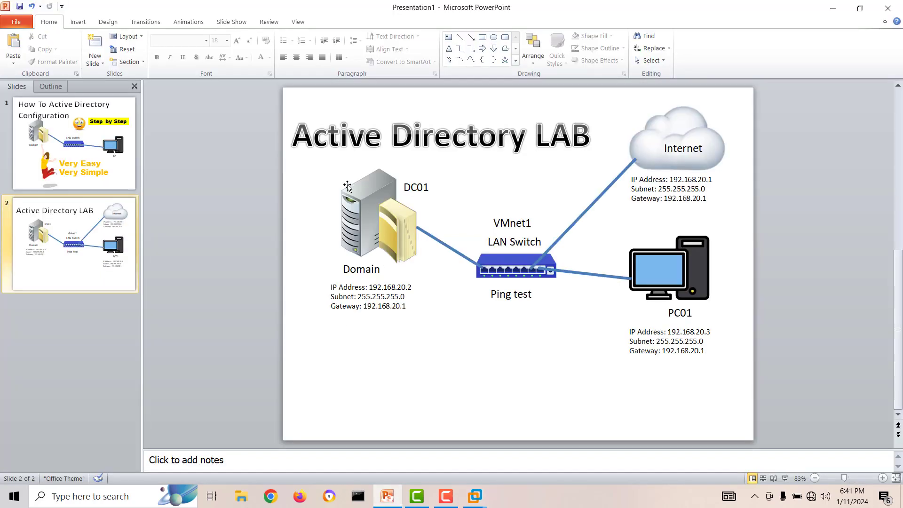
pyautogui.click(372, 194)
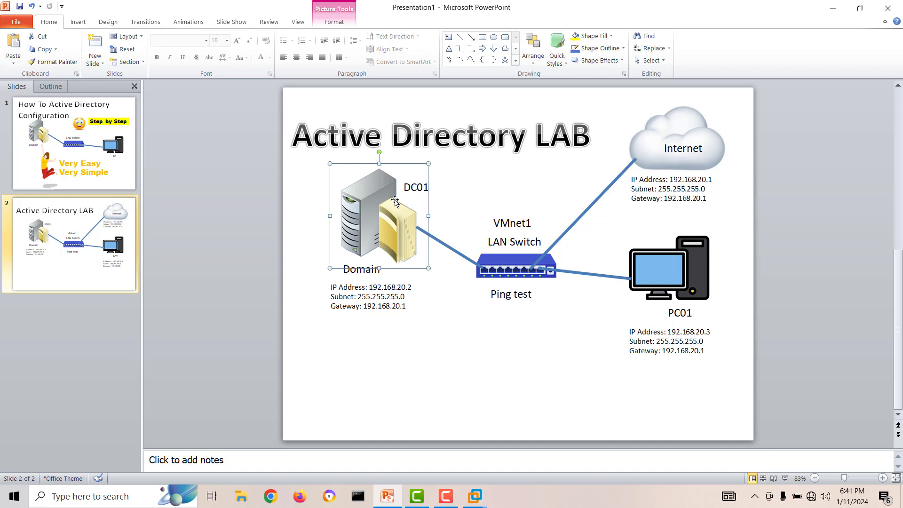
pyautogui.click(672, 265)
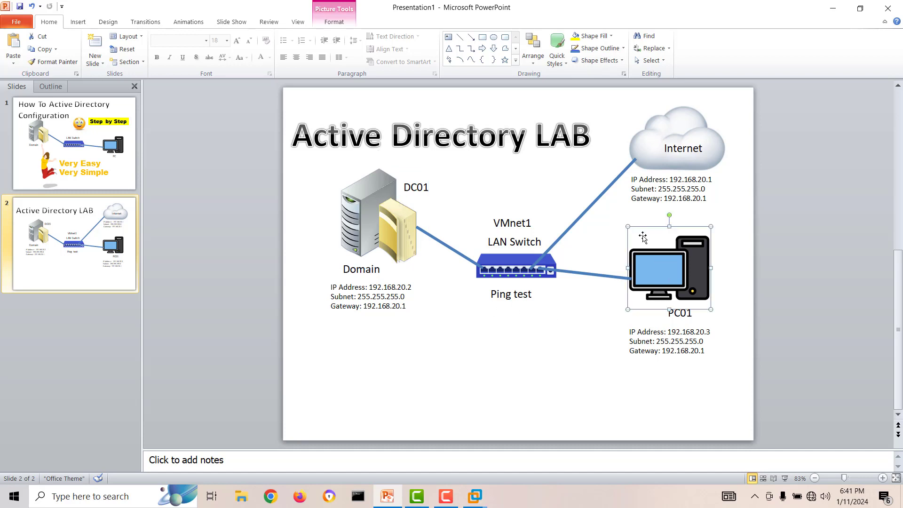
pyautogui.click(333, 287)
pyautogui.moveTo(332, 287); pyautogui.dragTo(405, 311)
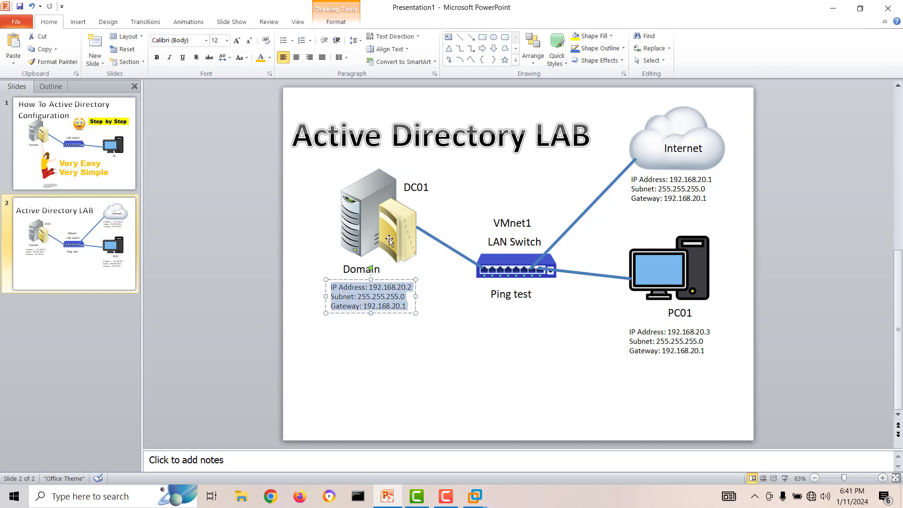
pyautogui.click(661, 277)
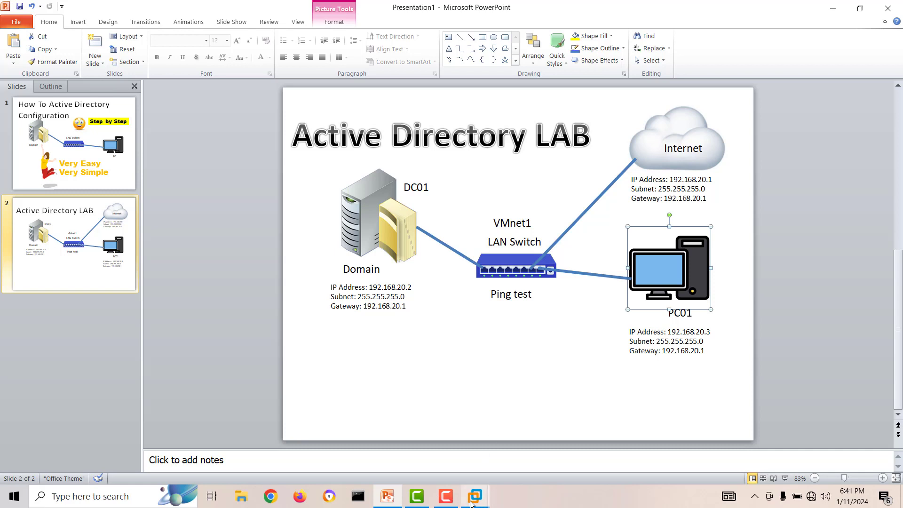
pyautogui.moveTo(472, 500)
pyautogui.click(663, 419)
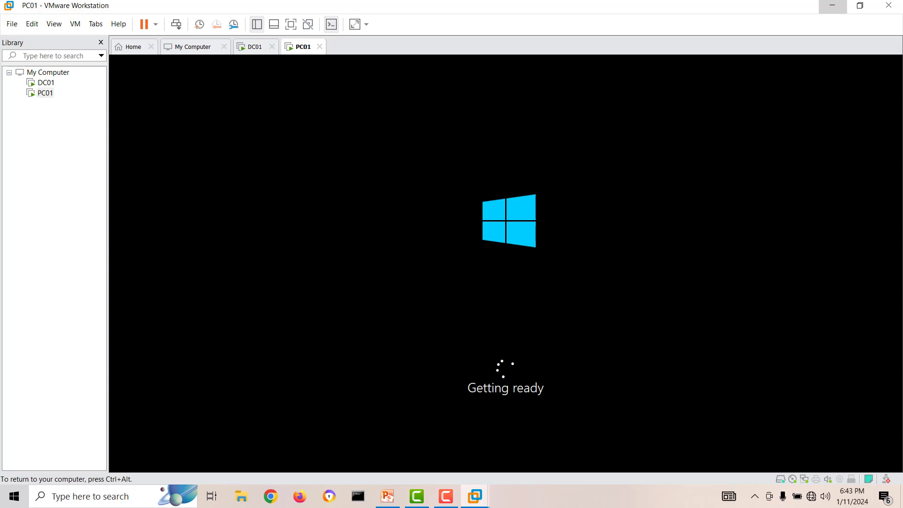
# Let PC01 finish installing Windows up to the Getting ready screen, then release input.
pyautogui.hotkey('ctrl', 'alt')
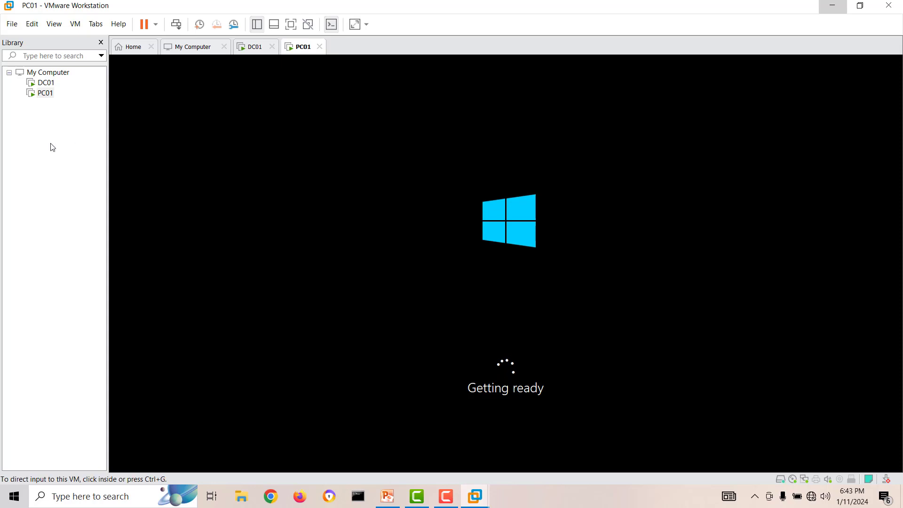
# Close Server Manager on DC01 to show its desktop, then go back to PC01's console.
pyautogui.click(46, 84)
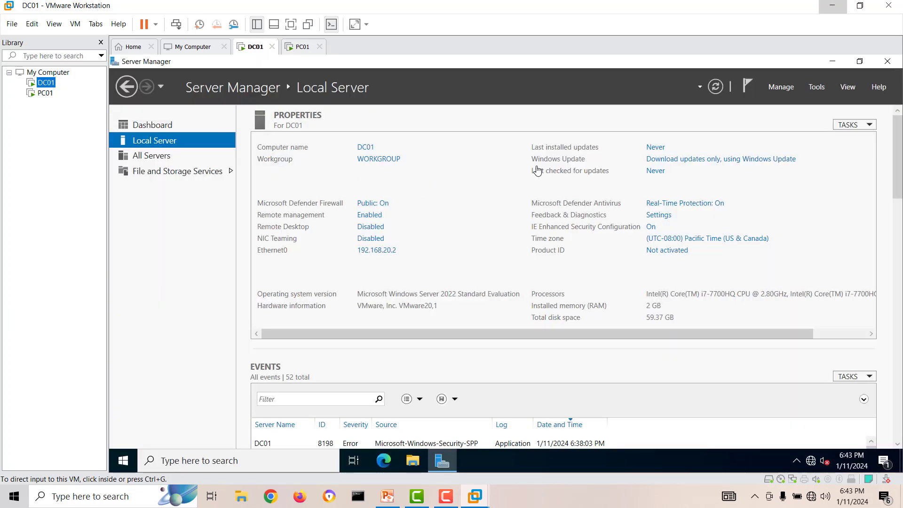
pyautogui.click(887, 62)
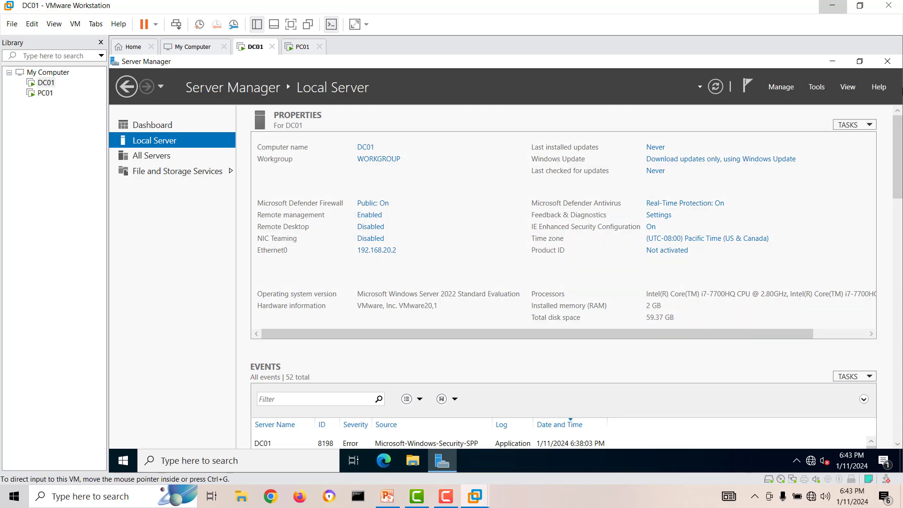
pyautogui.click(887, 62)
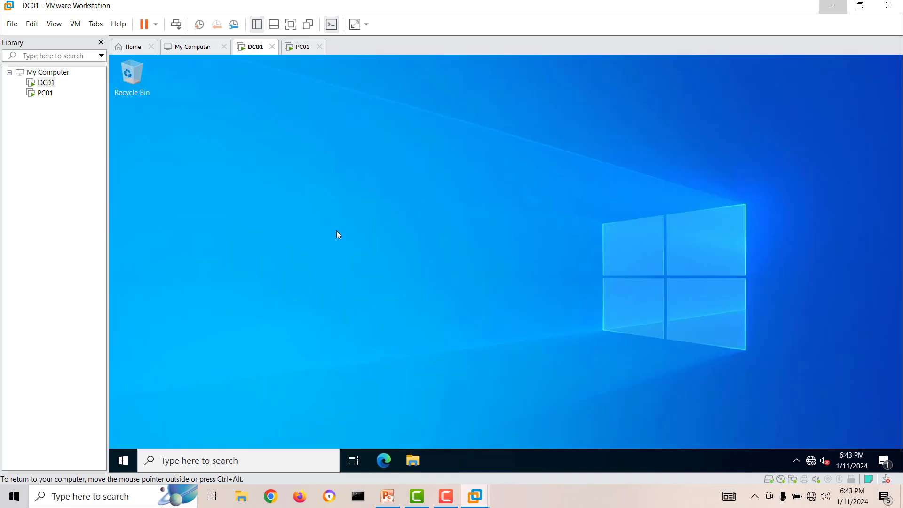
pyautogui.click(47, 96)
pyautogui.click(47, 96)
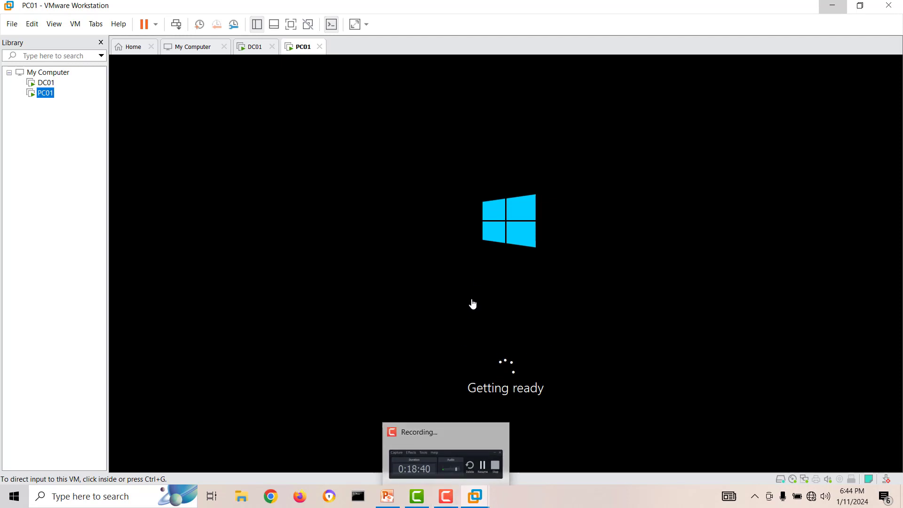
# Confirm United States region and US keyboard, skip a second layout, and choose limited offline setup.
pyautogui.click(442, 496)
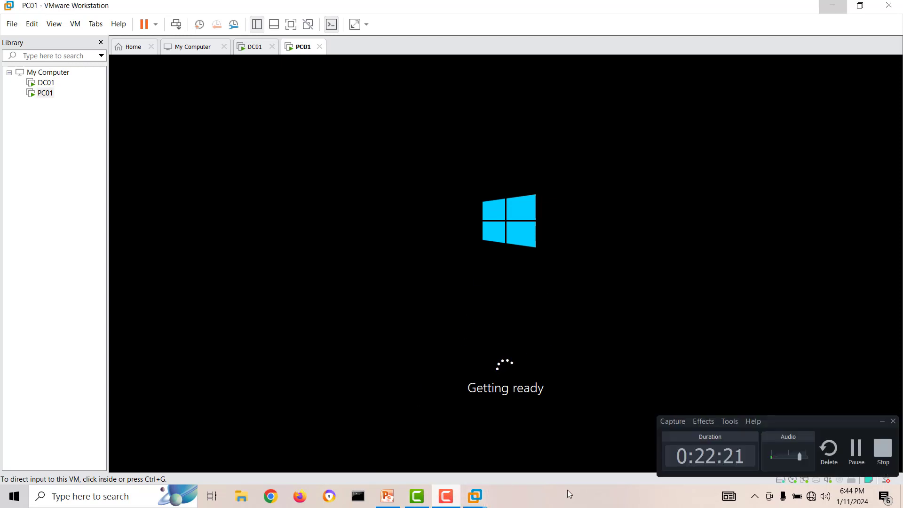
pyautogui.click(856, 449)
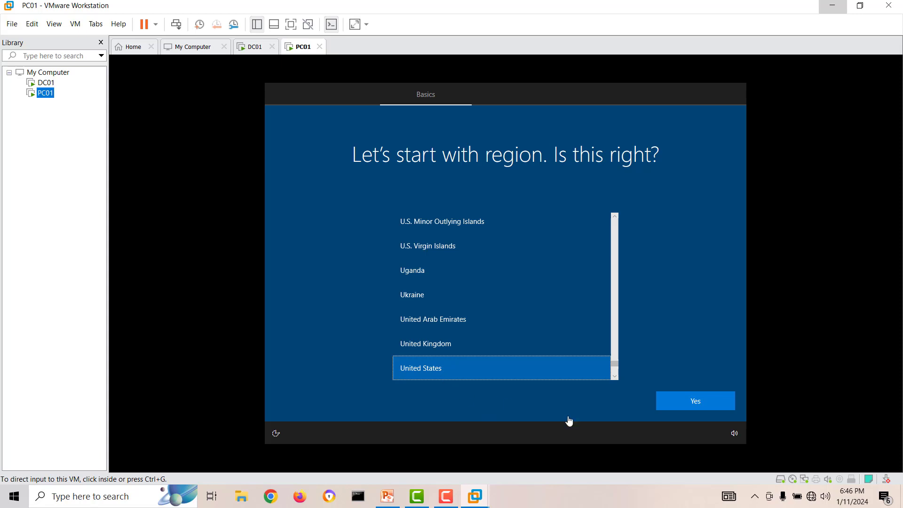
pyautogui.click(700, 402)
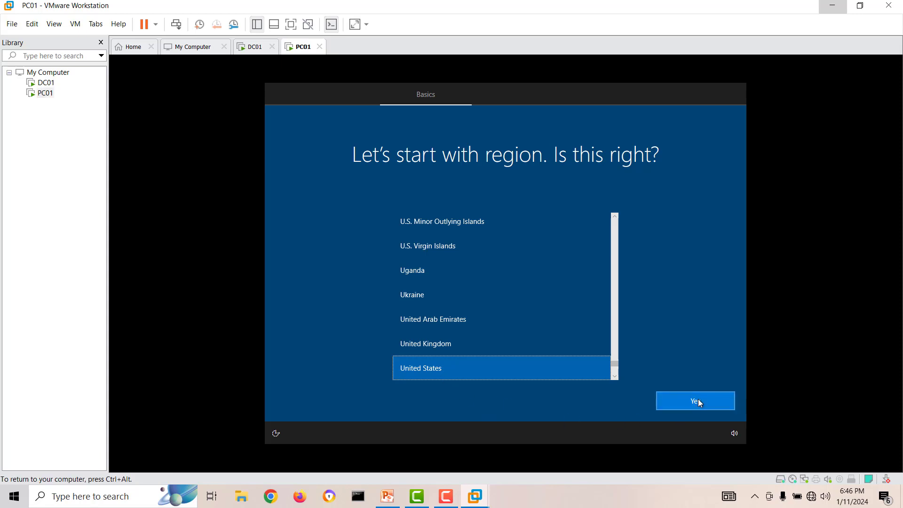
pyautogui.click(685, 403)
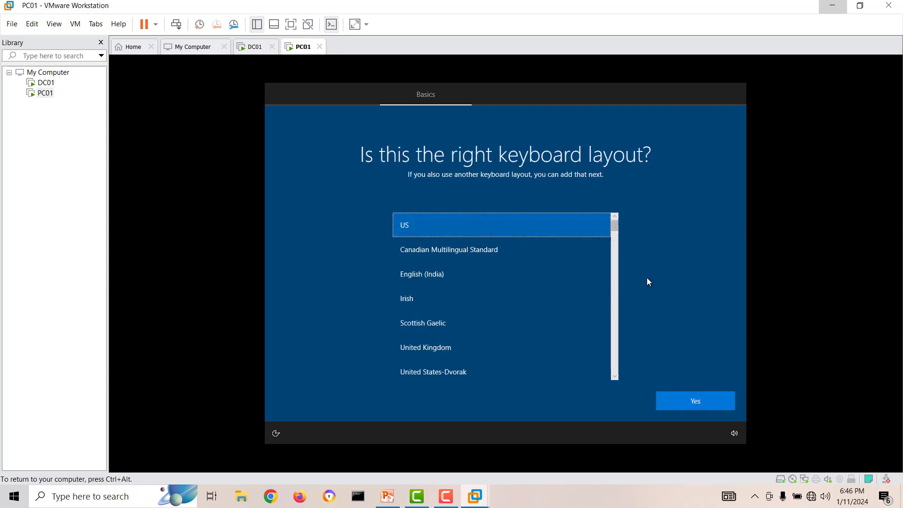
pyautogui.click(704, 403)
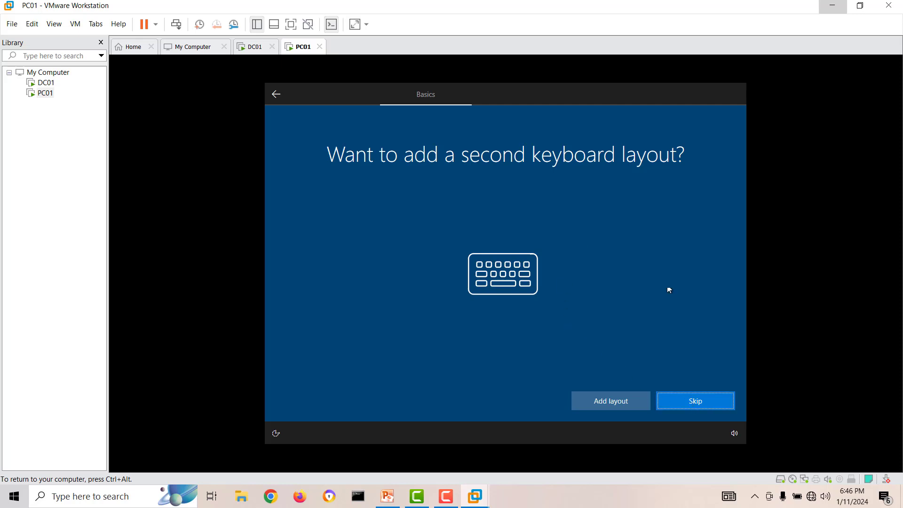
pyautogui.click(708, 401)
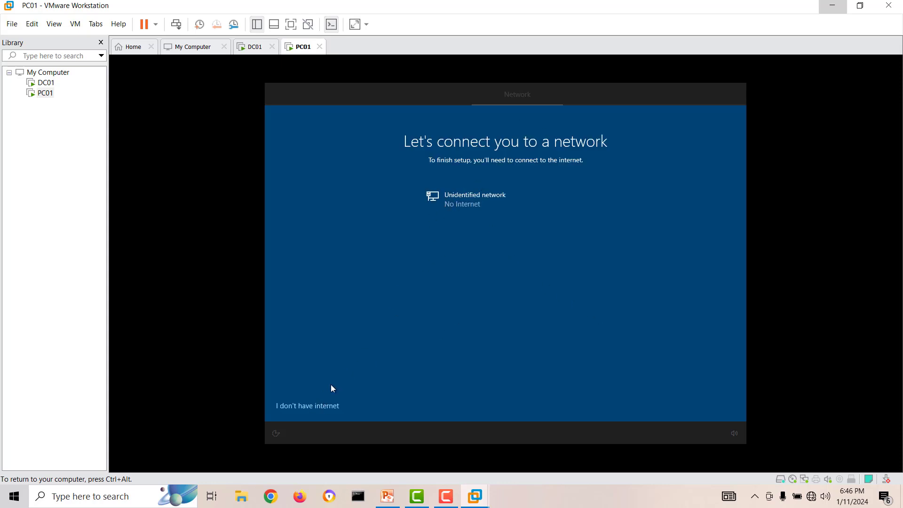
pyautogui.click(317, 407)
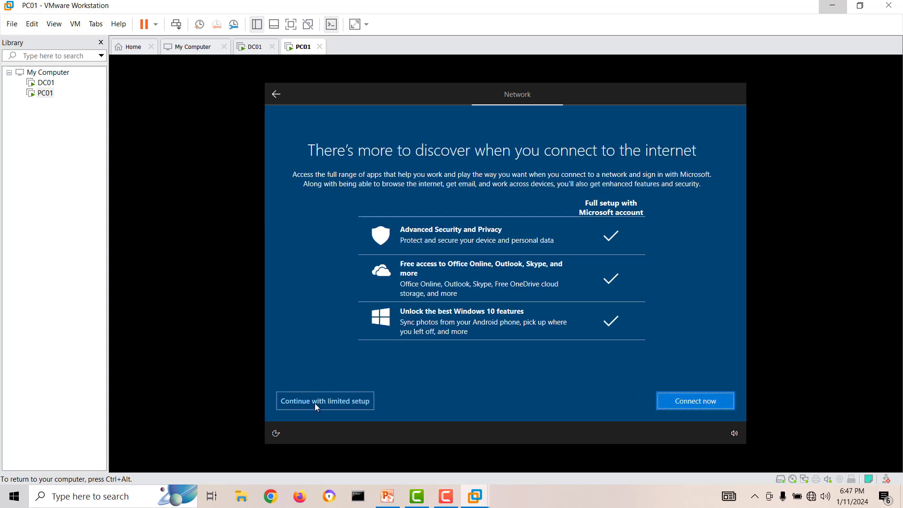
pyautogui.click(344, 405)
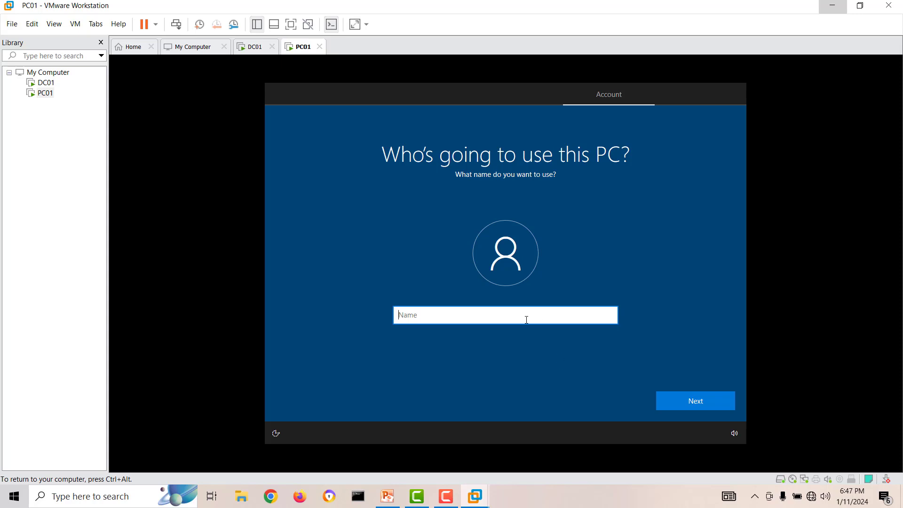
# Create the local account user01 and set and confirm its password.
pyautogui.write('user01')
pyautogui.click(673, 403)
pyautogui.write('********')
pyautogui.click(665, 396)
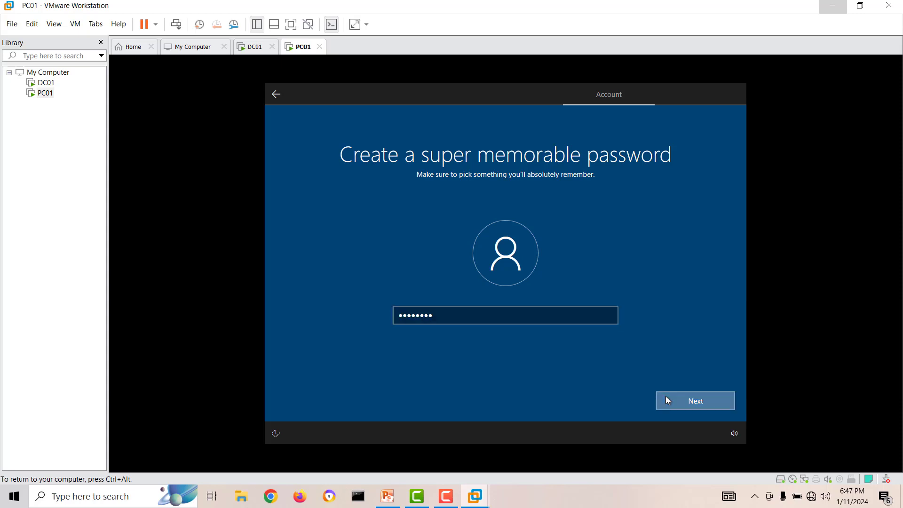
pyautogui.write('********')
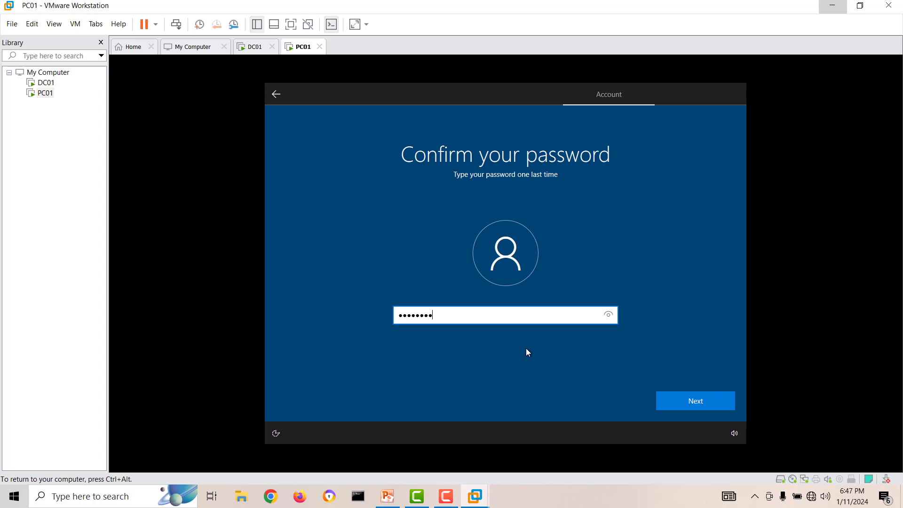
pyautogui.press('Return')
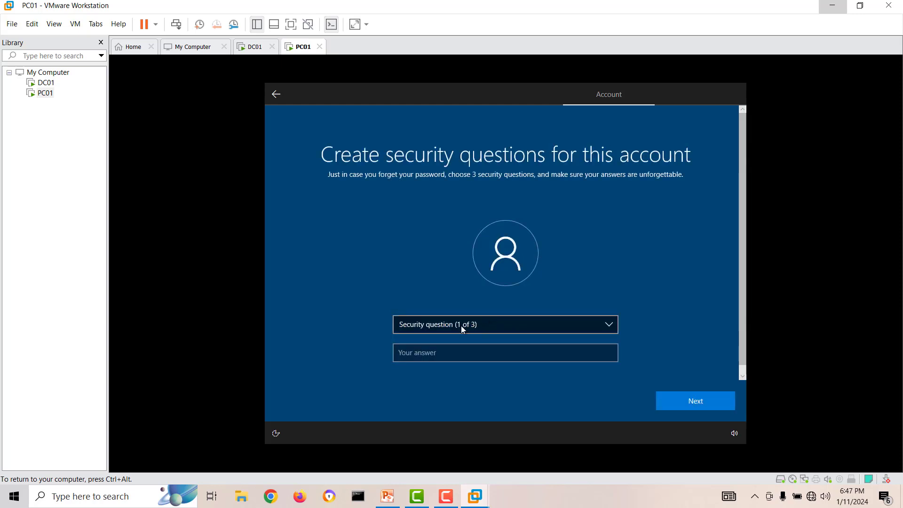
# Answer the first pet's name security question with 'finch'.
pyautogui.click(473, 325)
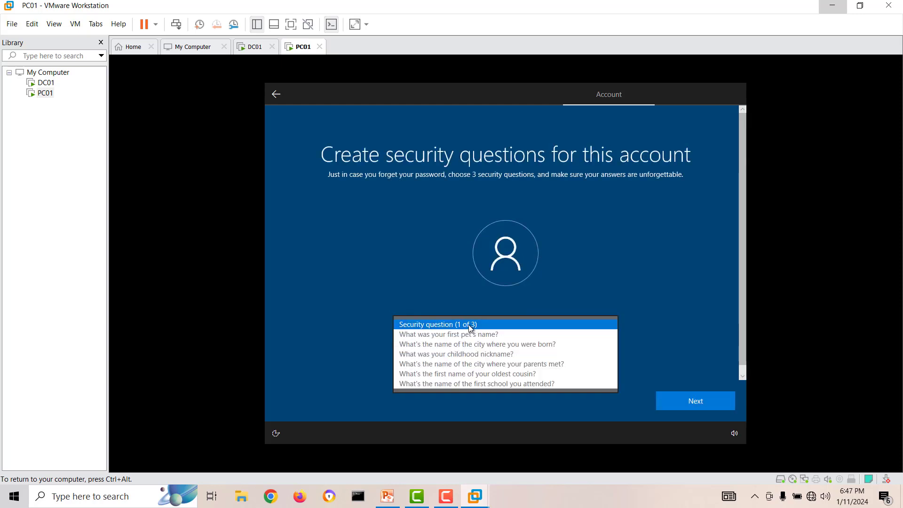
pyautogui.click(463, 333)
pyautogui.click(432, 353)
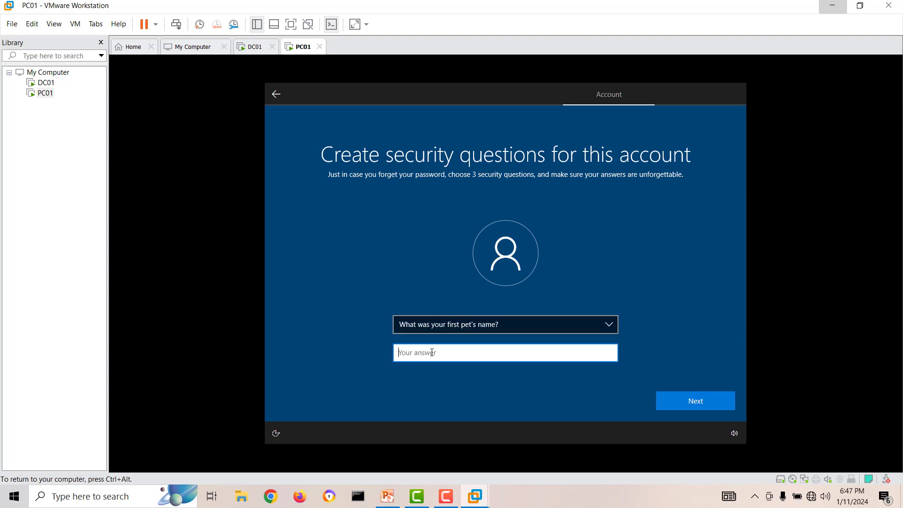
pyautogui.write('finch')
pyautogui.click(685, 395)
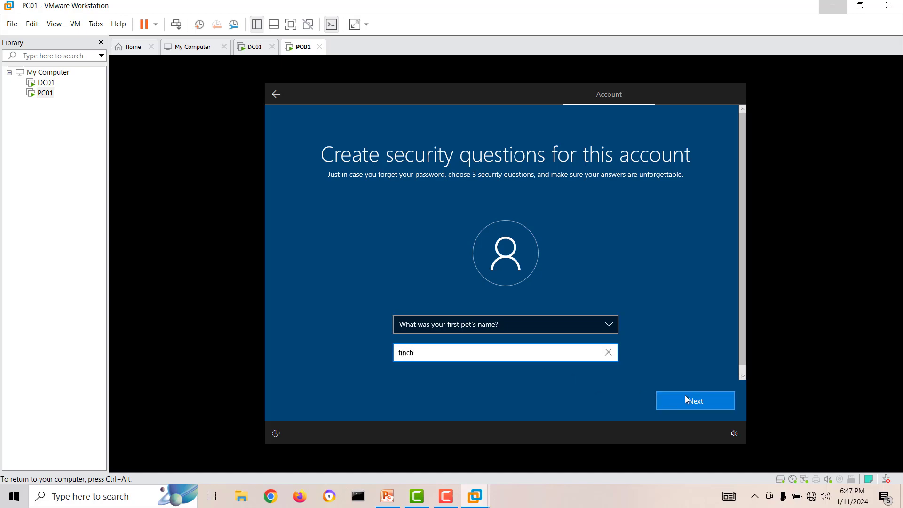
pyautogui.click(505, 327)
pyautogui.click(506, 344)
pyautogui.click(478, 351)
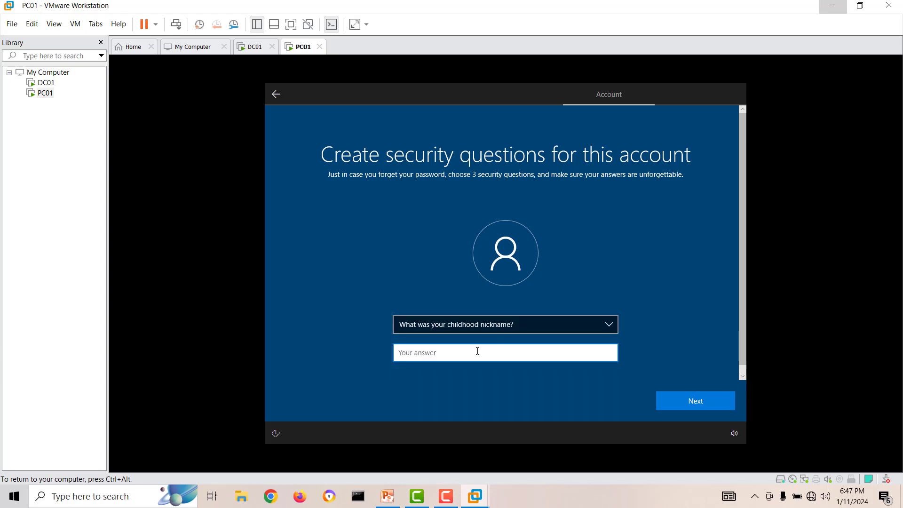
pyautogui.write('mike')
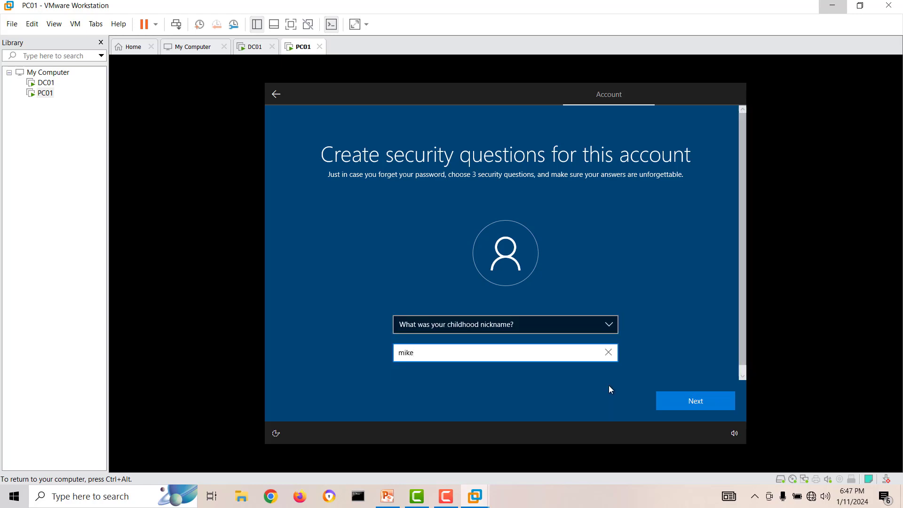
pyautogui.click(676, 400)
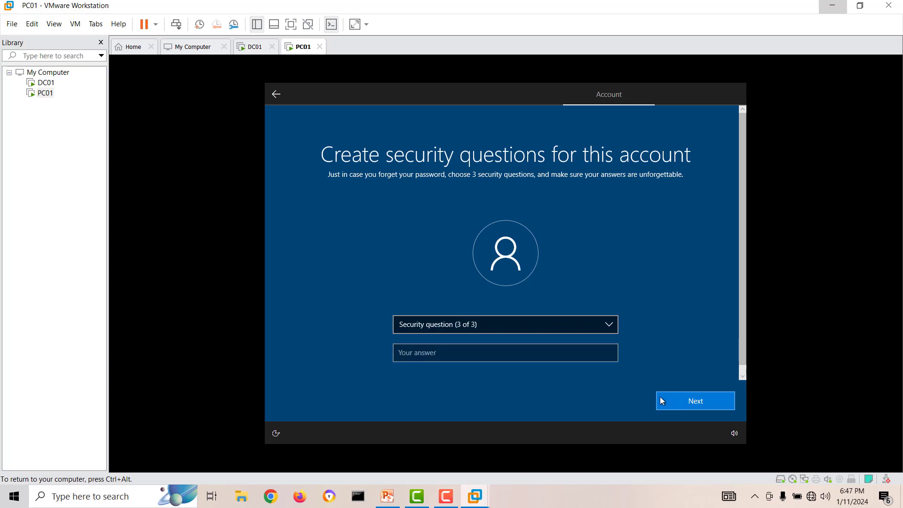
pyautogui.click(509, 326)
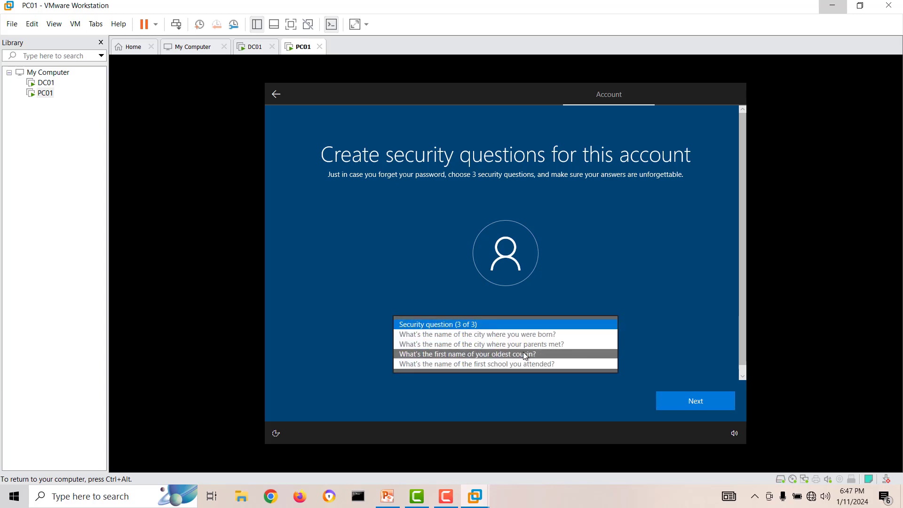
pyautogui.click(523, 335)
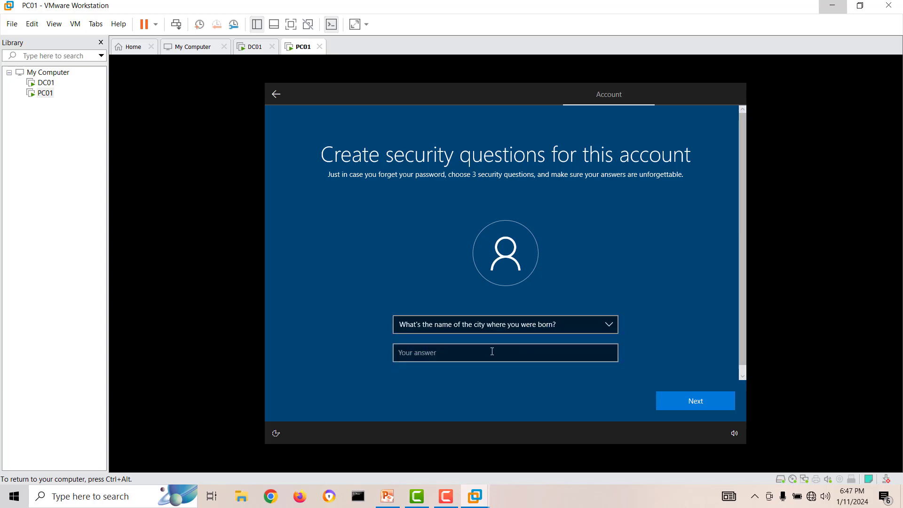
pyautogui.click(472, 357)
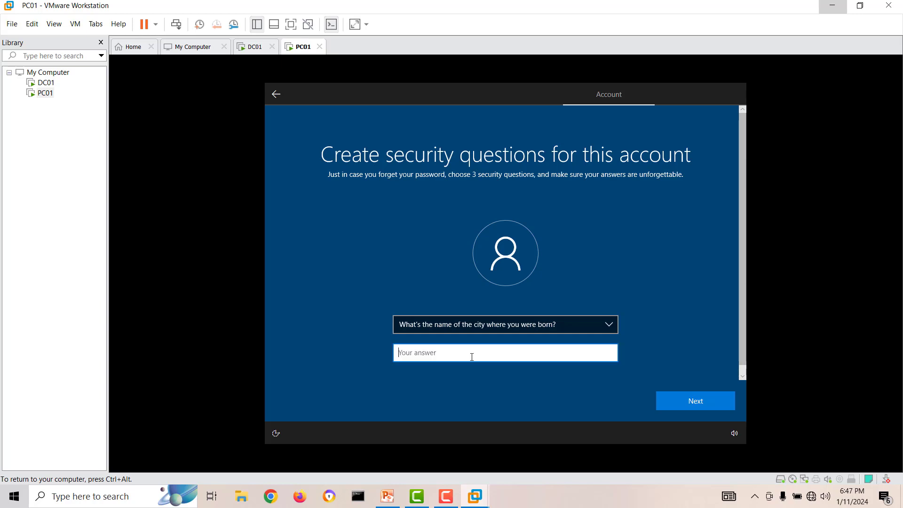
pyautogui.write('lodon')
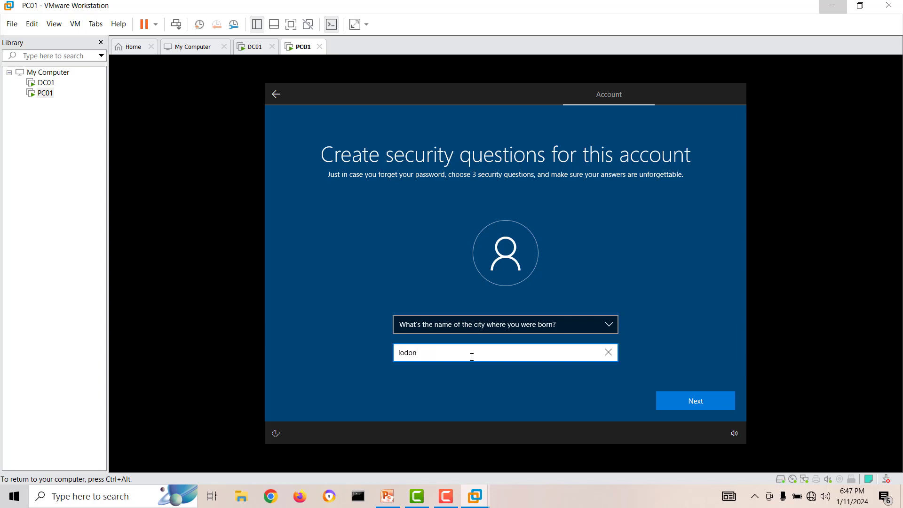
pyautogui.click(677, 403)
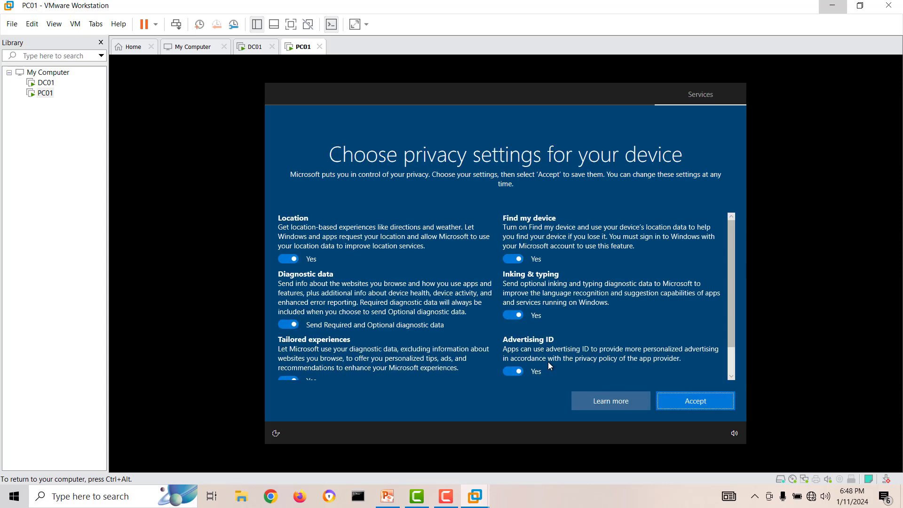
# Accept the default privacy settings and the Cortana offer, then wait while PC01's setup finishes.
pyautogui.click(695, 400)
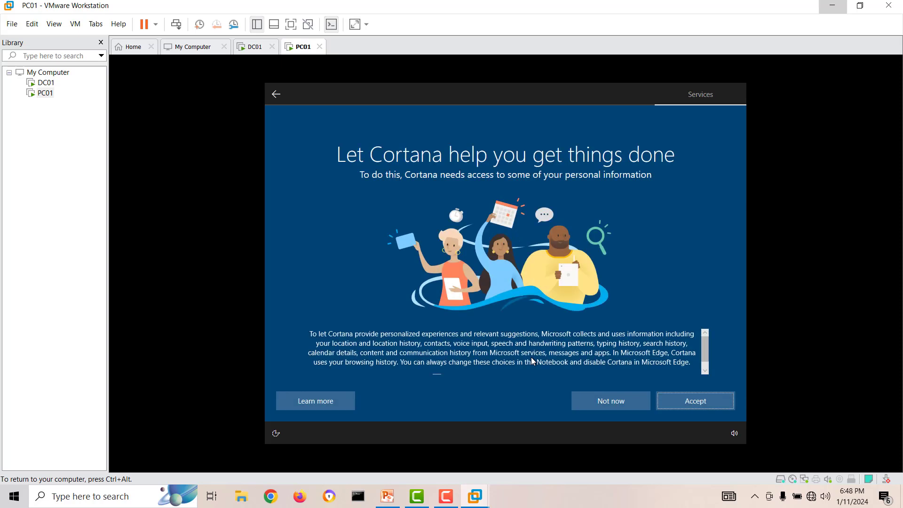
pyautogui.click(692, 402)
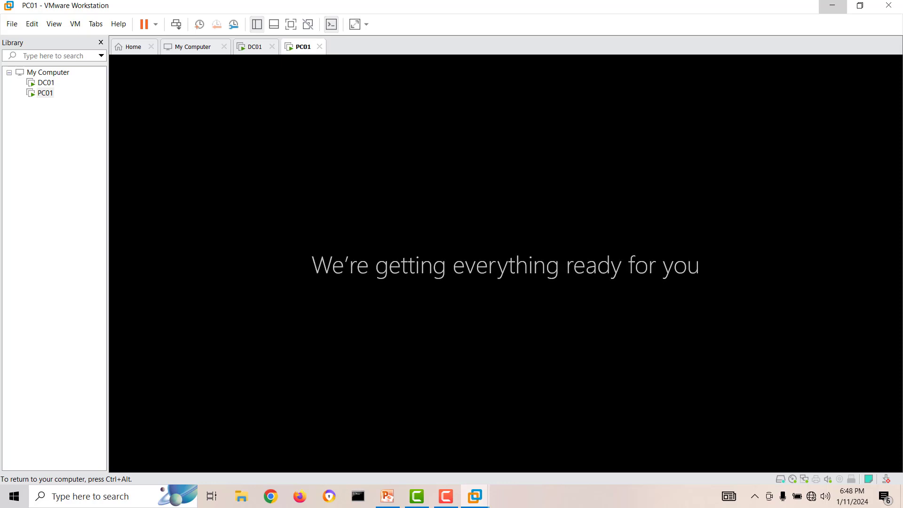
pyautogui.hotkey('ctrl', 'alt')
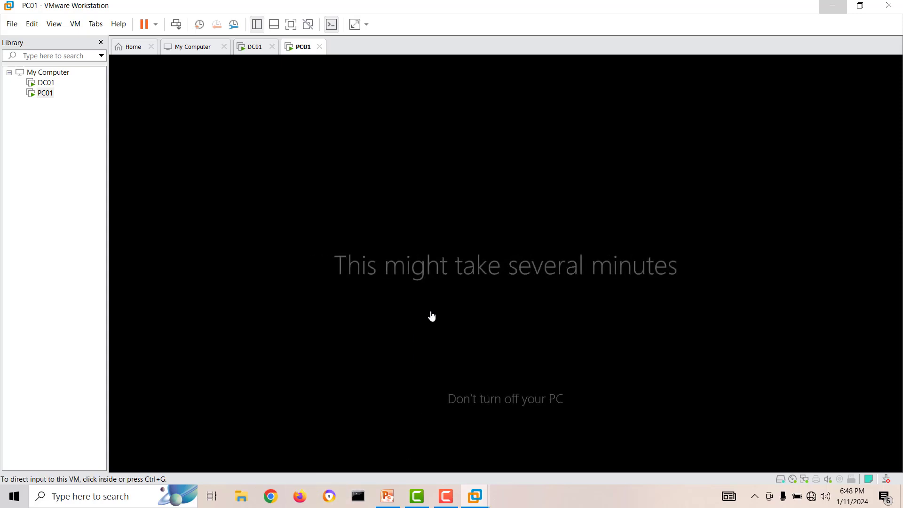
pyautogui.moveTo(449, 503)
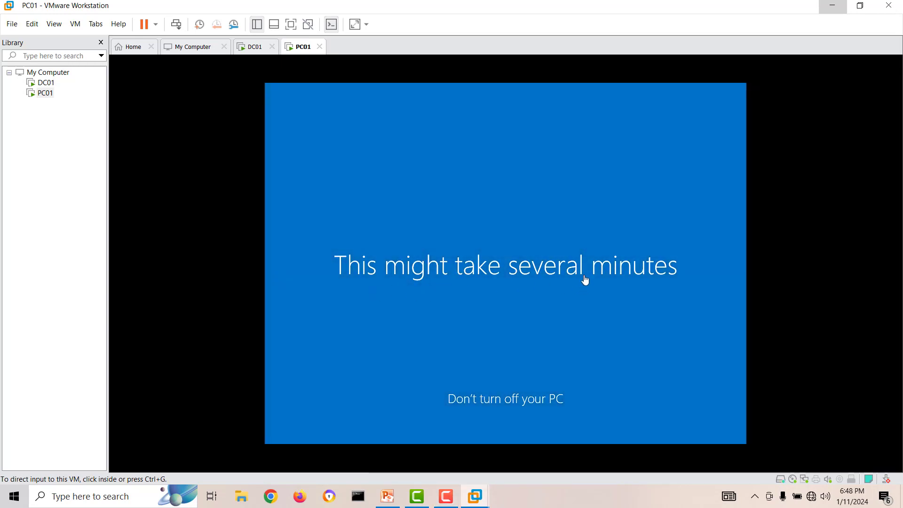
pyautogui.click(446, 496)
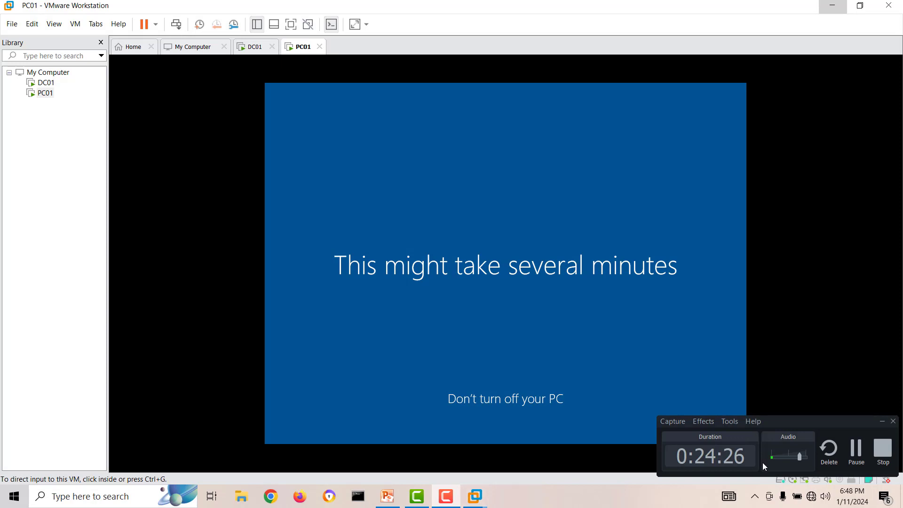
pyautogui.click(854, 456)
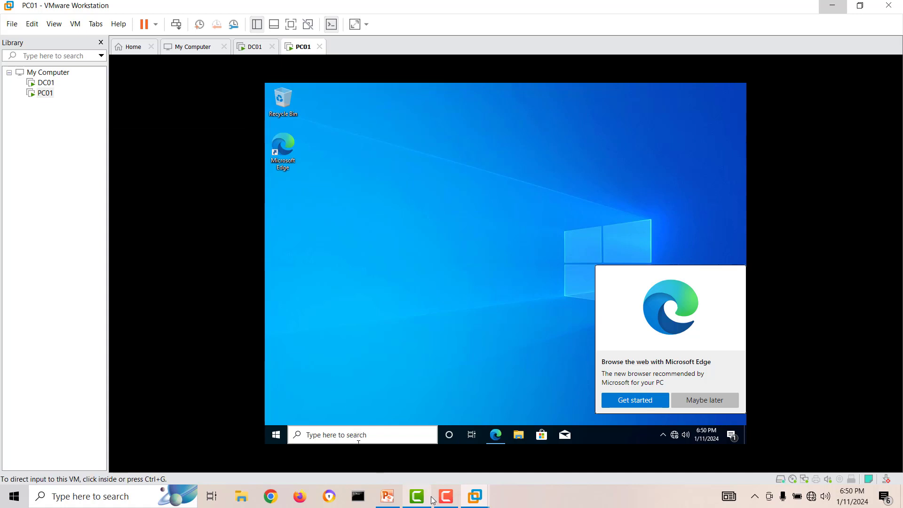
# Dismiss the Edge browser suggestion on PC01's new desktop.
pyautogui.click(446, 496)
pyautogui.click(859, 453)
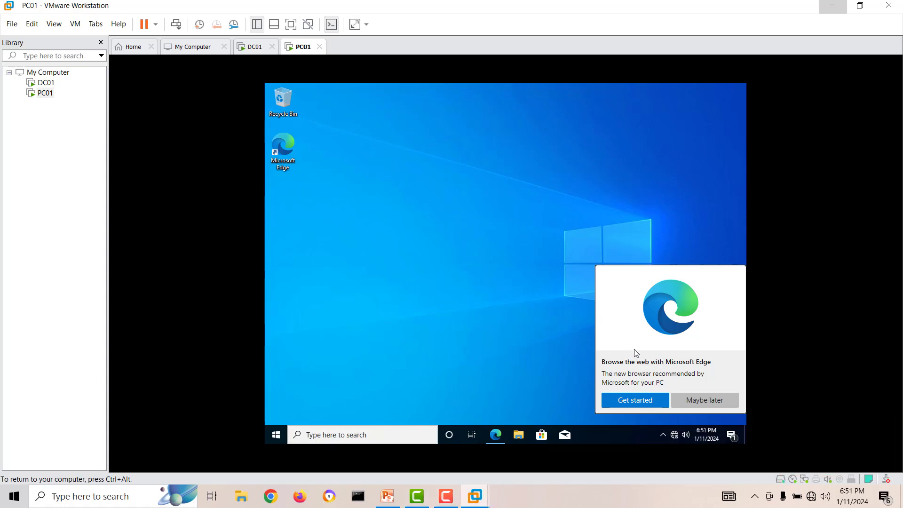
pyautogui.click(690, 397)
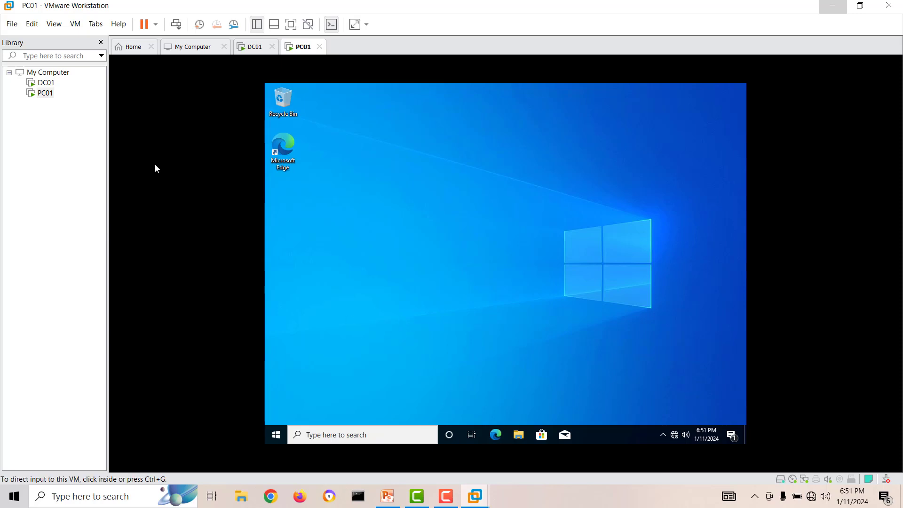
# Mount VMware Tools on PC01 and launch its installer from the DVD drive, allowing the UAC prompt.
pyautogui.rightClick(46, 94)
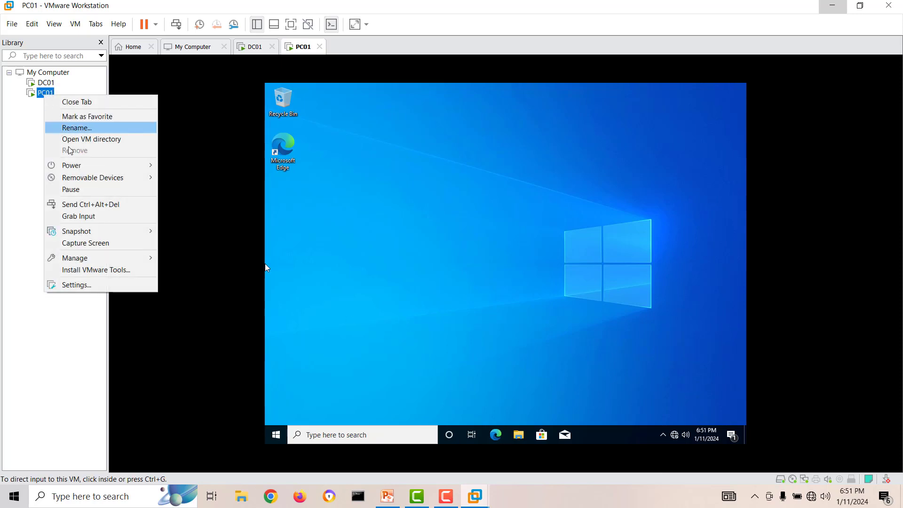
pyautogui.click(111, 270)
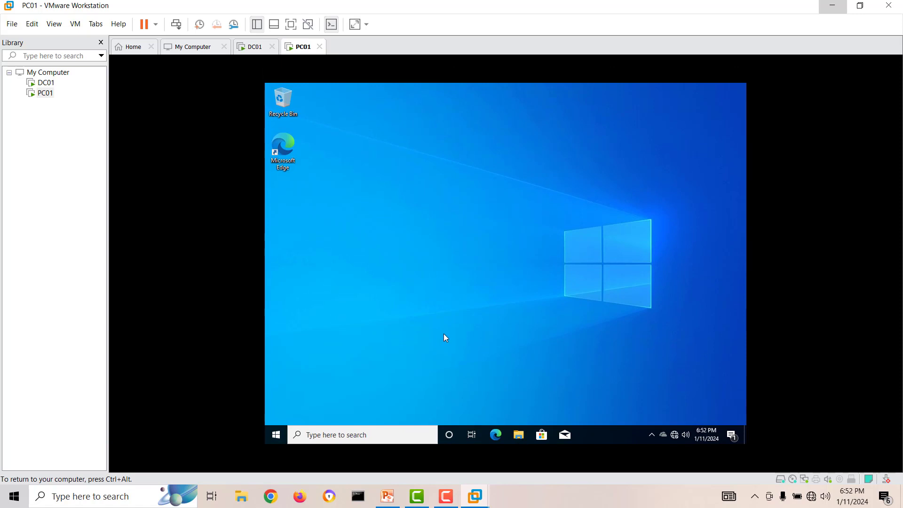
pyautogui.press('super+e')
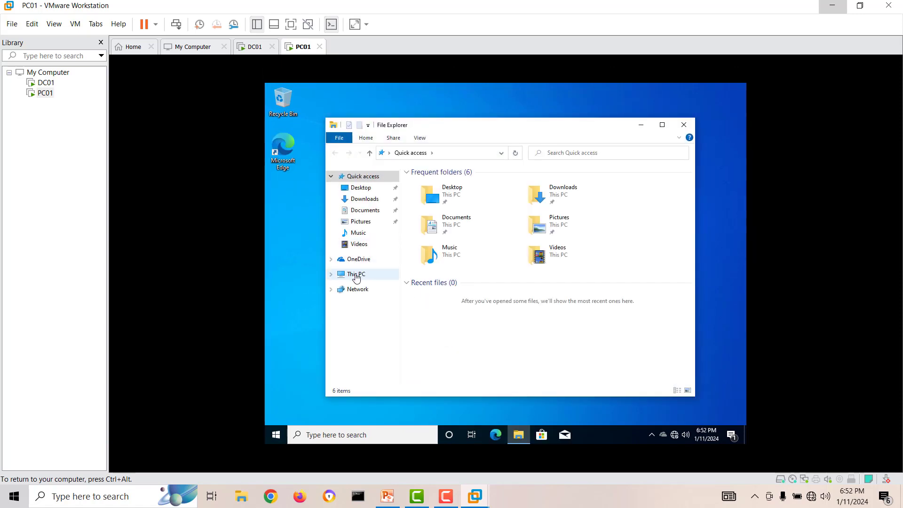
pyautogui.click(355, 274)
pyautogui.doubleClick(586, 318)
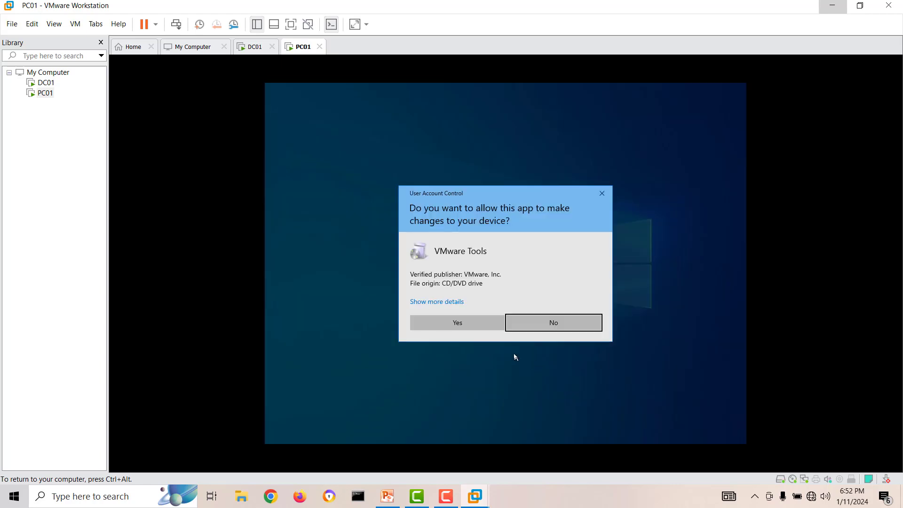
pyautogui.click(463, 323)
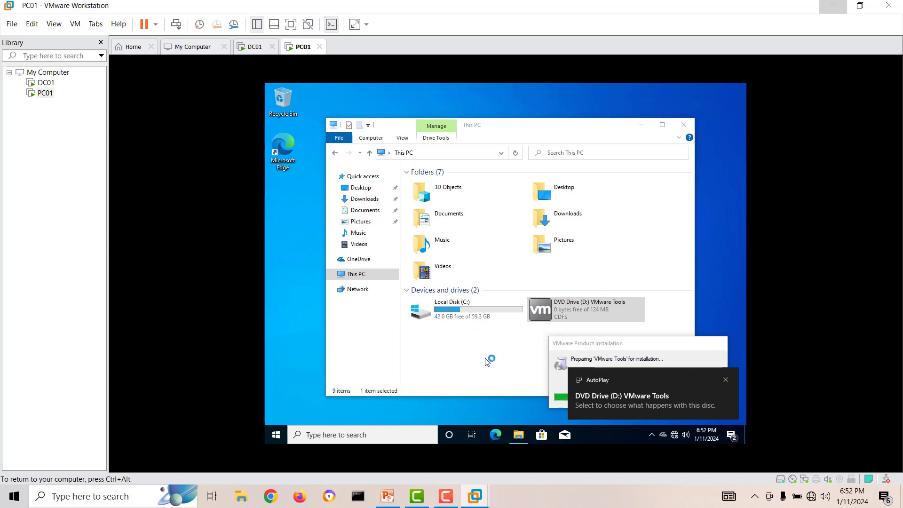
pyautogui.click(727, 380)
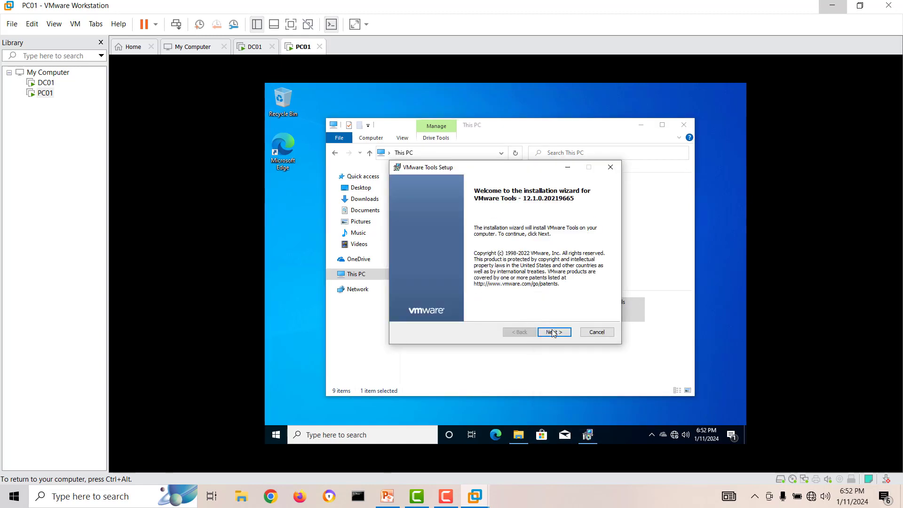
# Run a Typical VMware Tools install on PC01, finish it, and accept the restart.
pyautogui.click(553, 332)
pyautogui.click(554, 333)
pyautogui.click(554, 333)
pyautogui.click(683, 125)
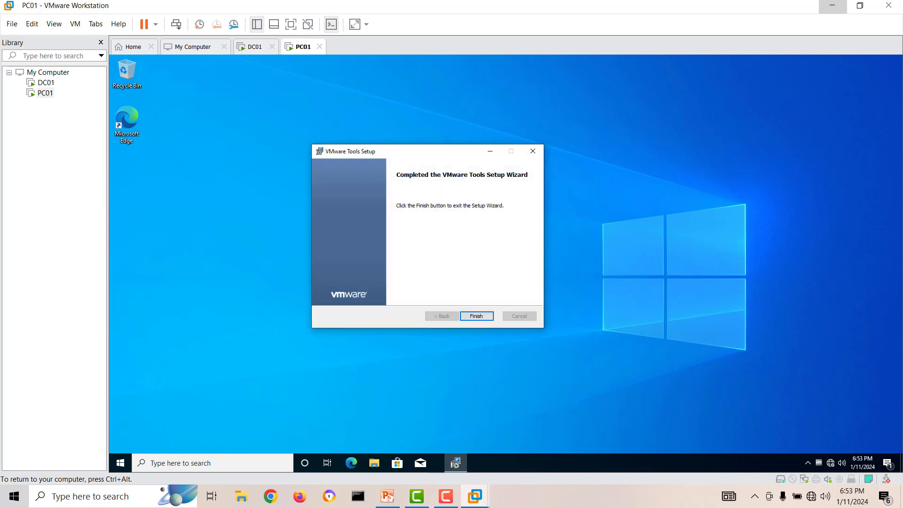
pyautogui.click(477, 316)
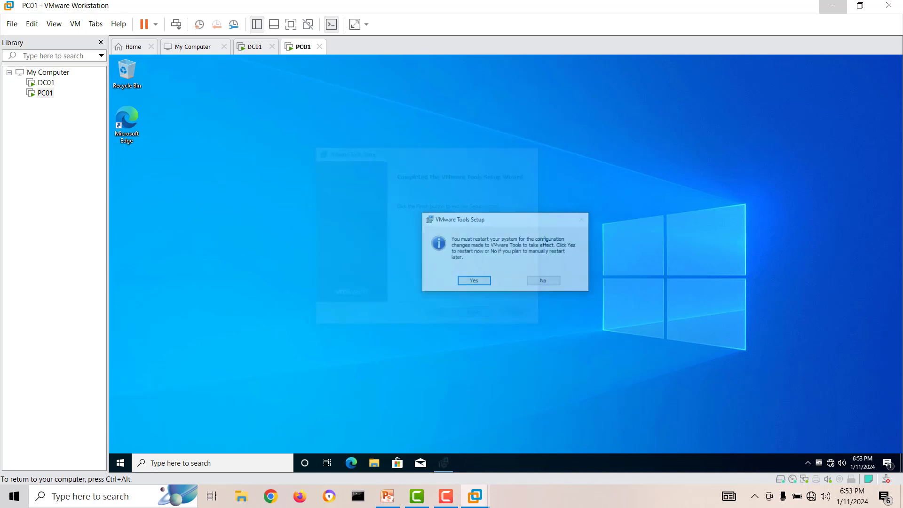
pyautogui.click(474, 282)
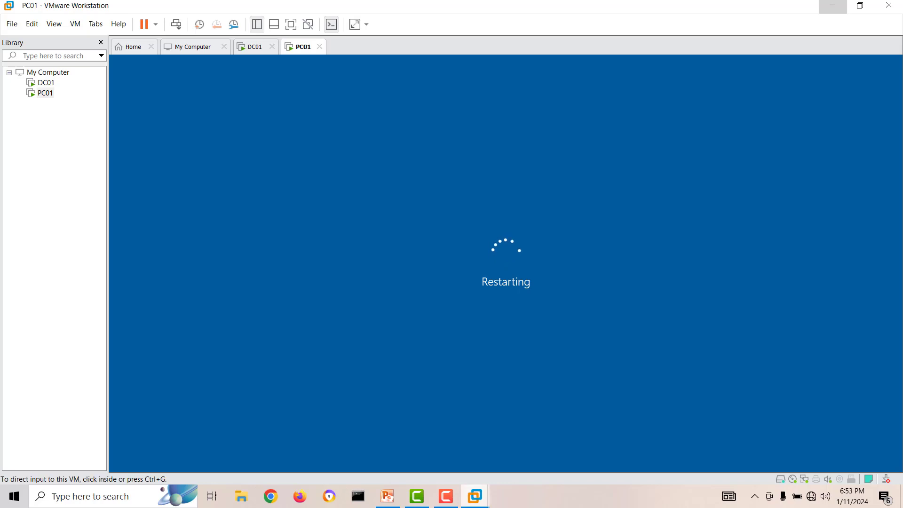
pyautogui.click(387, 496)
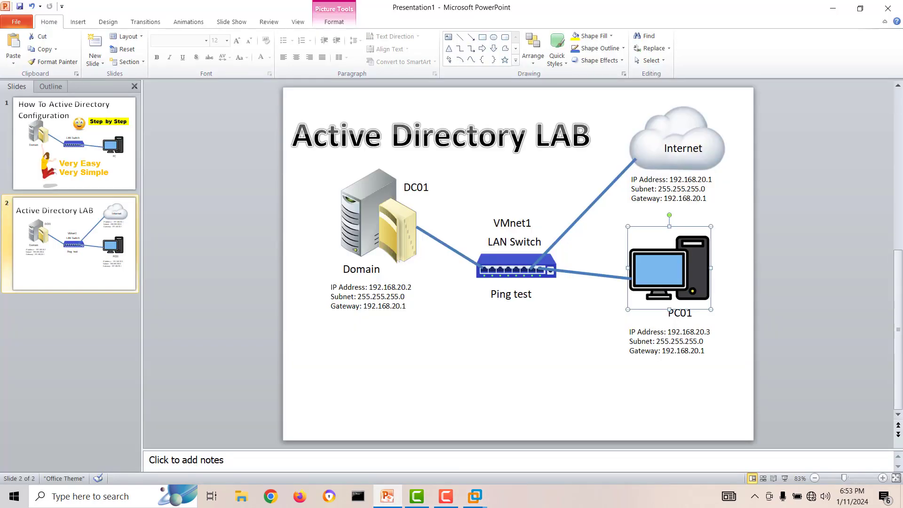
pyautogui.press('Escape')
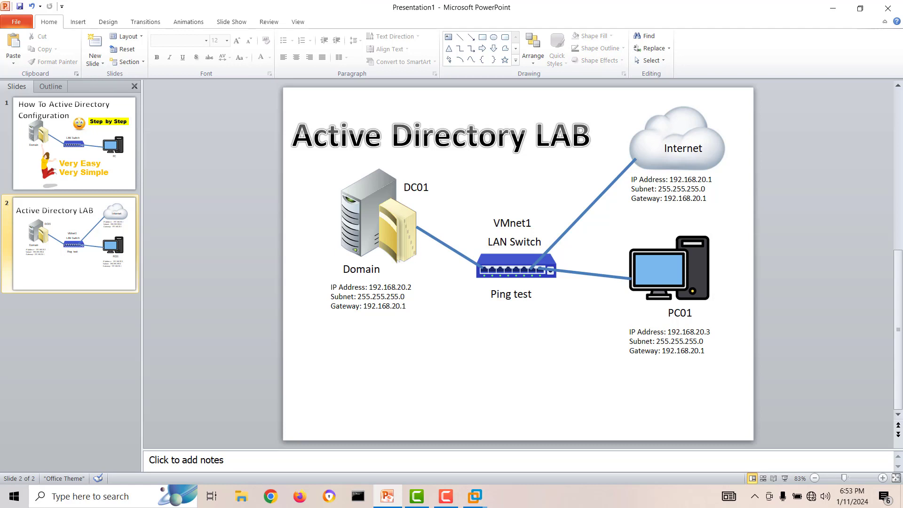
pyautogui.click(669, 268)
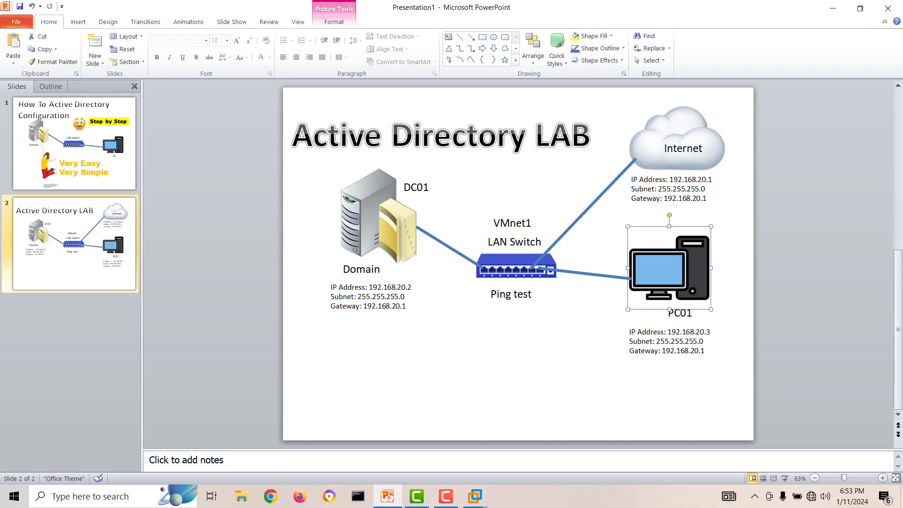
pyautogui.doubleClick(680, 313)
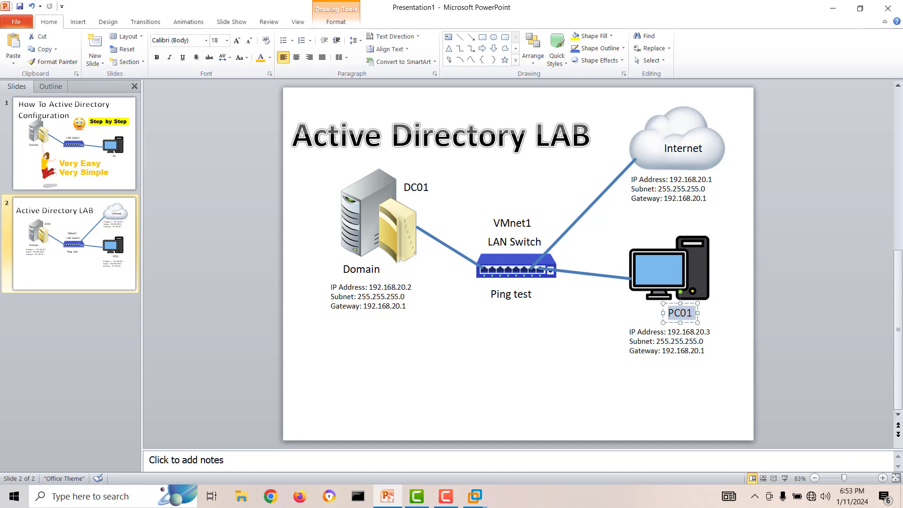
pyautogui.click(583, 350)
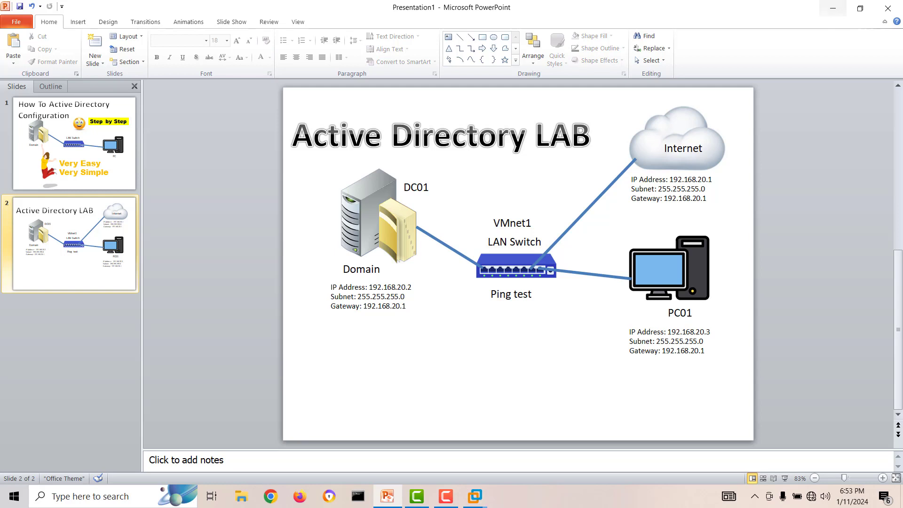
pyautogui.moveTo(475, 496)
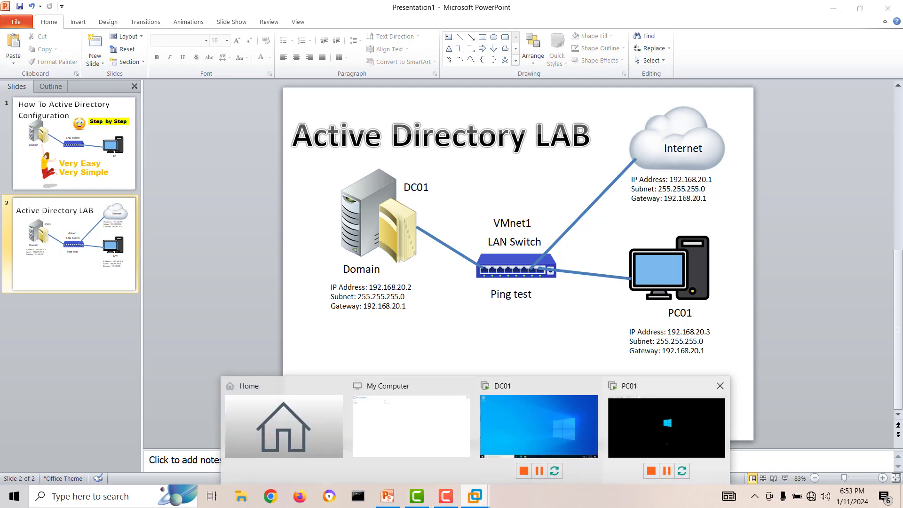
pyautogui.click(666, 427)
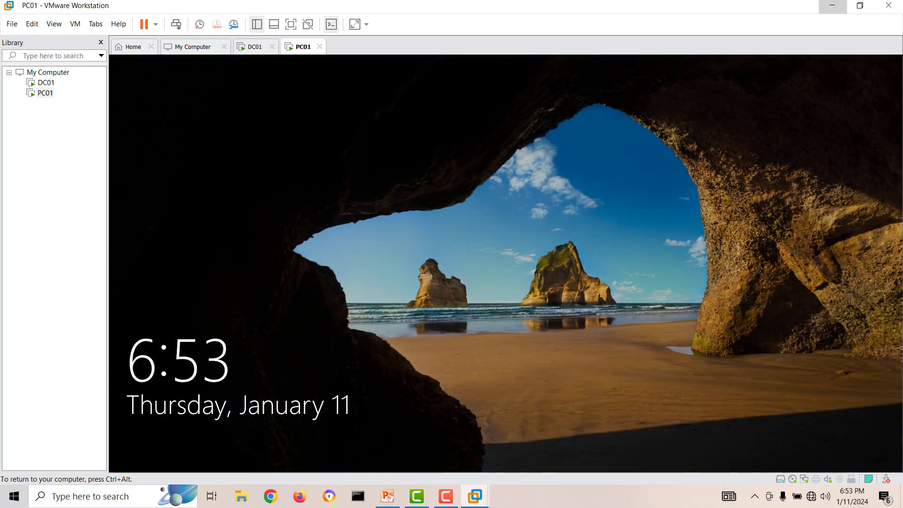
# Sign in to PC01 and open This PC's system properties from File Explorer.
pyautogui.press('Return')
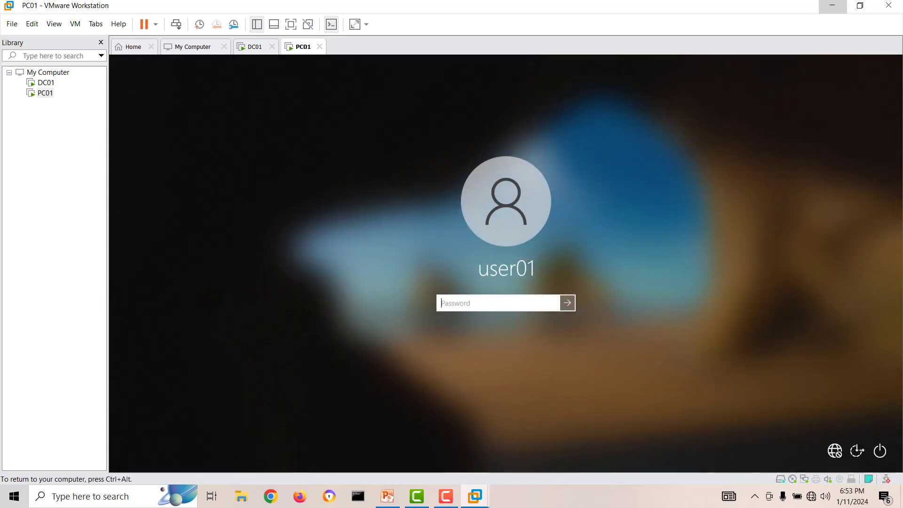
pyautogui.write('•••••••')
pyautogui.press('Return')
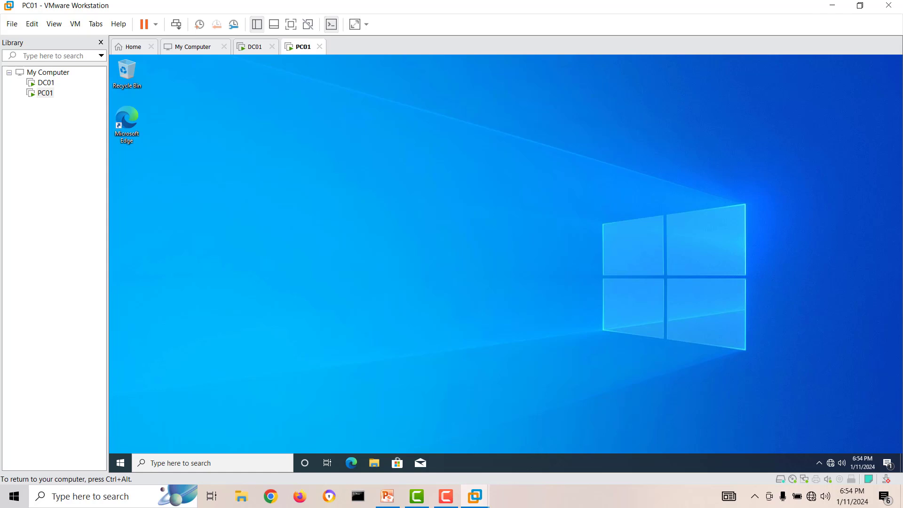
pyautogui.click(374, 463)
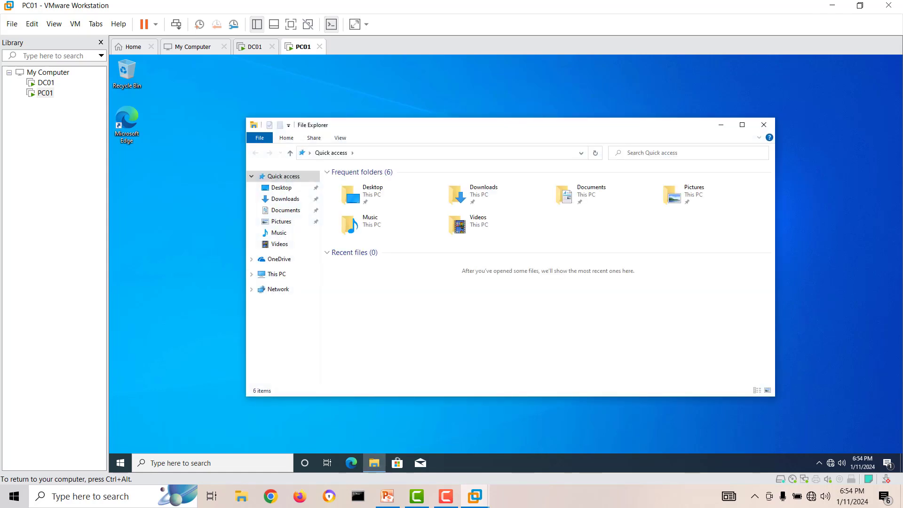
pyautogui.click(276, 274)
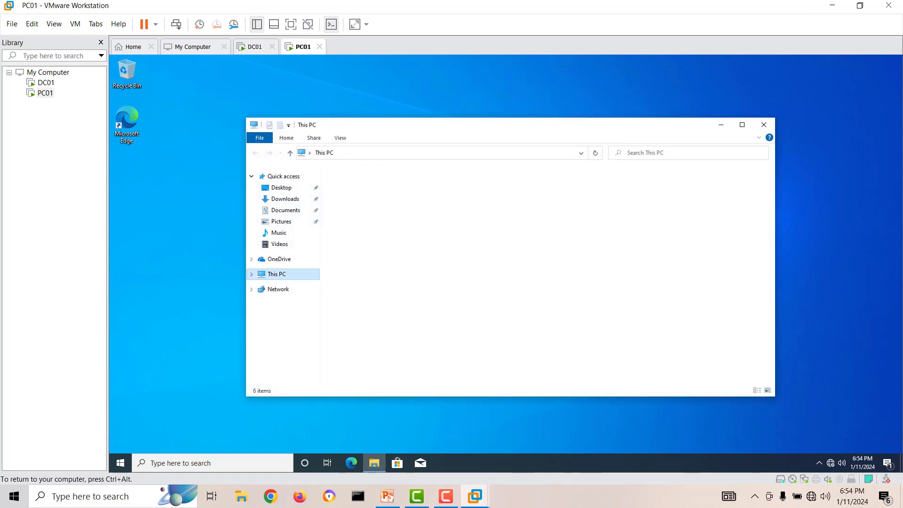
pyautogui.click(742, 125)
pyautogui.rightClick(489, 252)
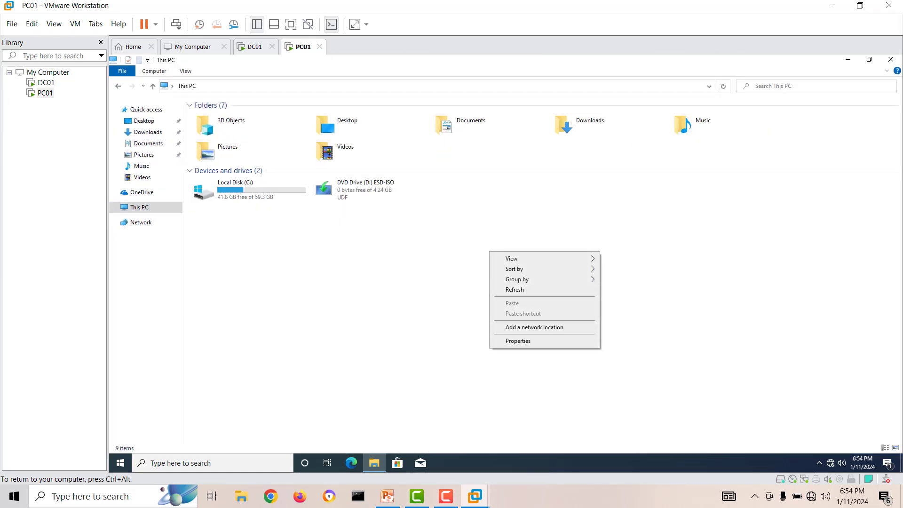
pyautogui.rightClick(558, 229)
pyautogui.click(587, 318)
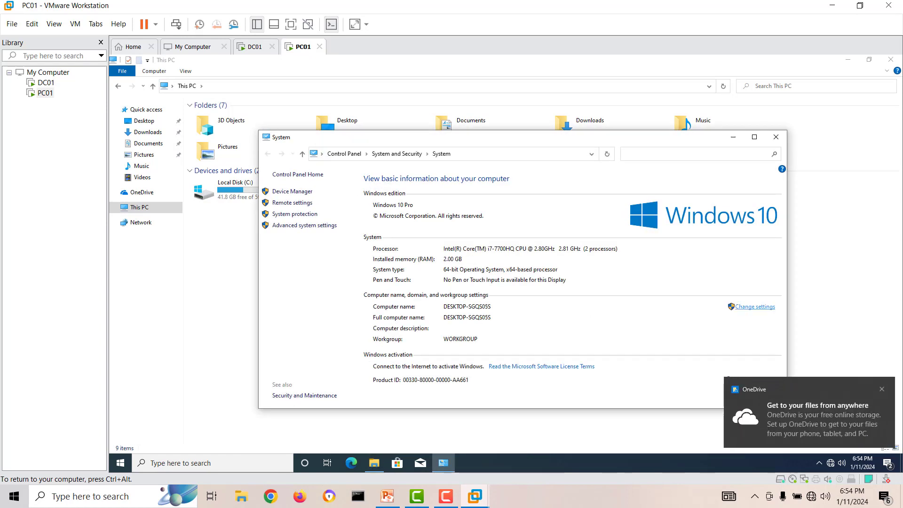
# Change the computer name to PC01 and restart the guest immediately.
pyautogui.click(755, 307)
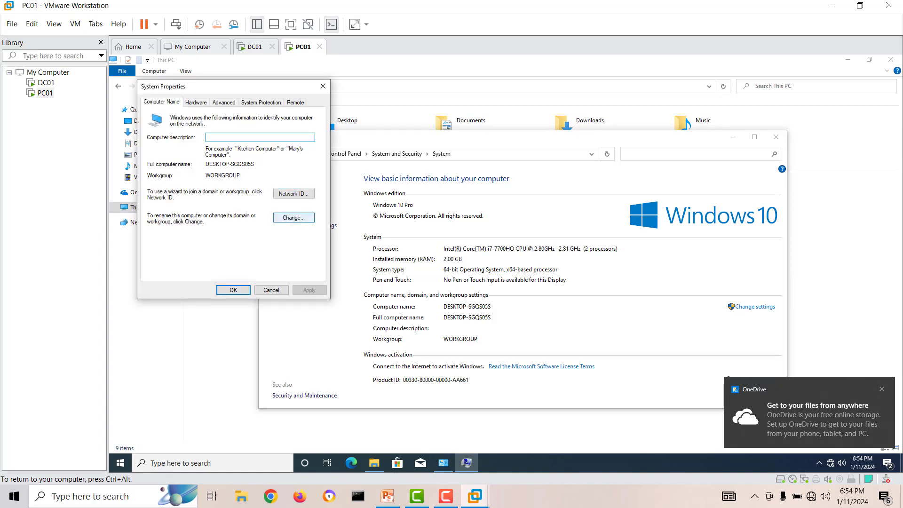
pyautogui.click(293, 217)
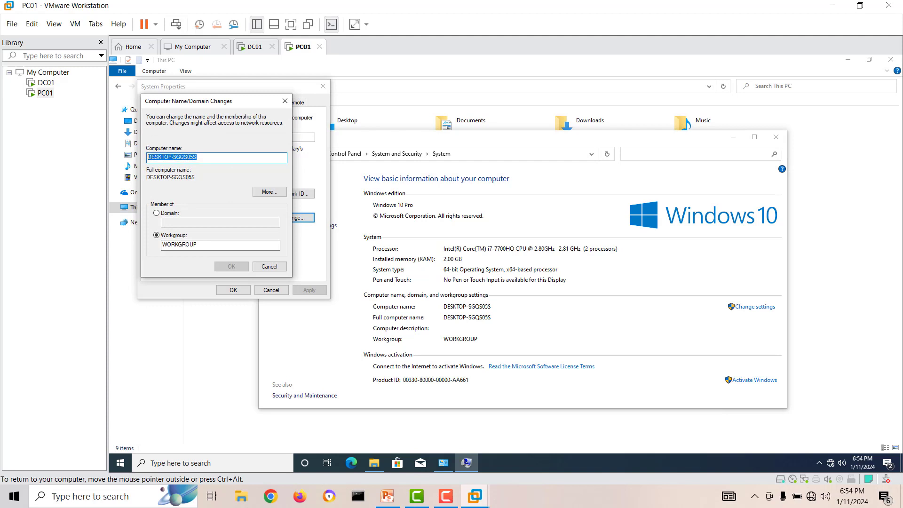
pyautogui.write('PC01')
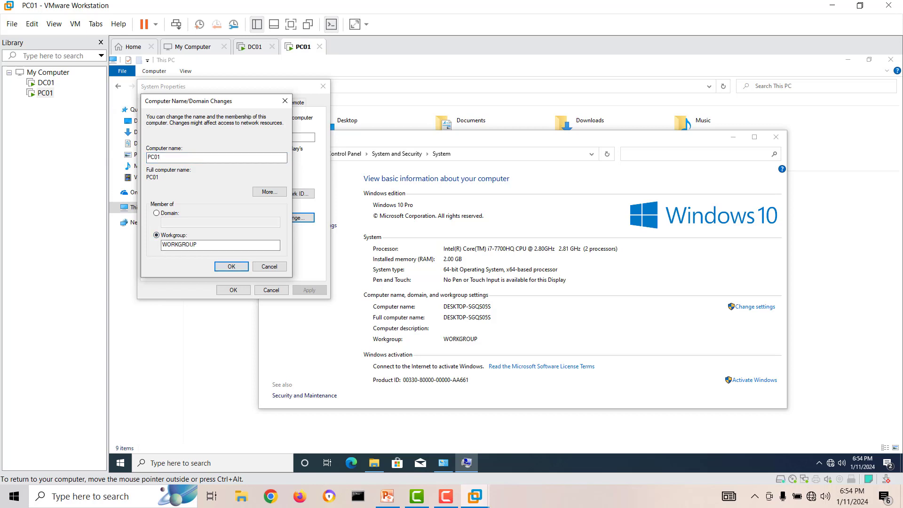
pyautogui.press('Return')
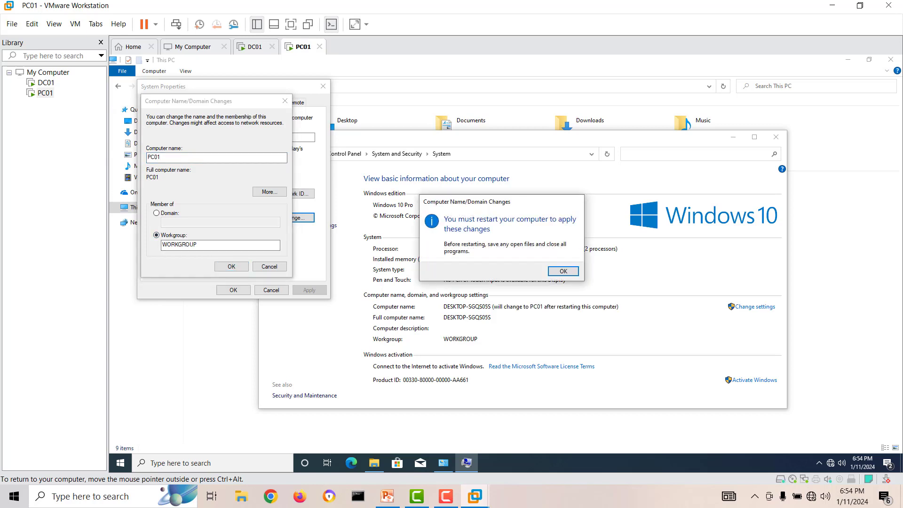
pyautogui.press('Return')
pyautogui.click(234, 290)
pyautogui.click(506, 267)
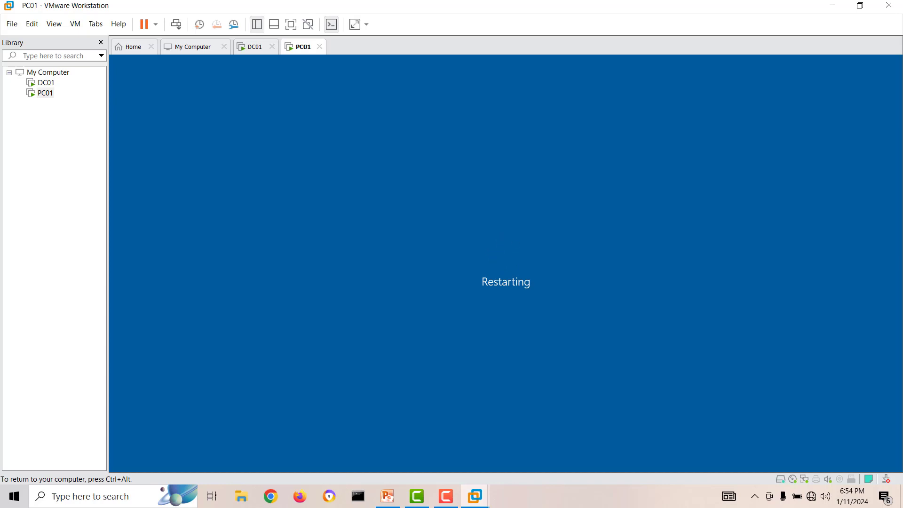
# Highlight the PC01 label on the PowerPoint lab diagram, then glance back at the VM.
pyautogui.hotkey('ctrl', 'alt')
pyautogui.click(388, 496)
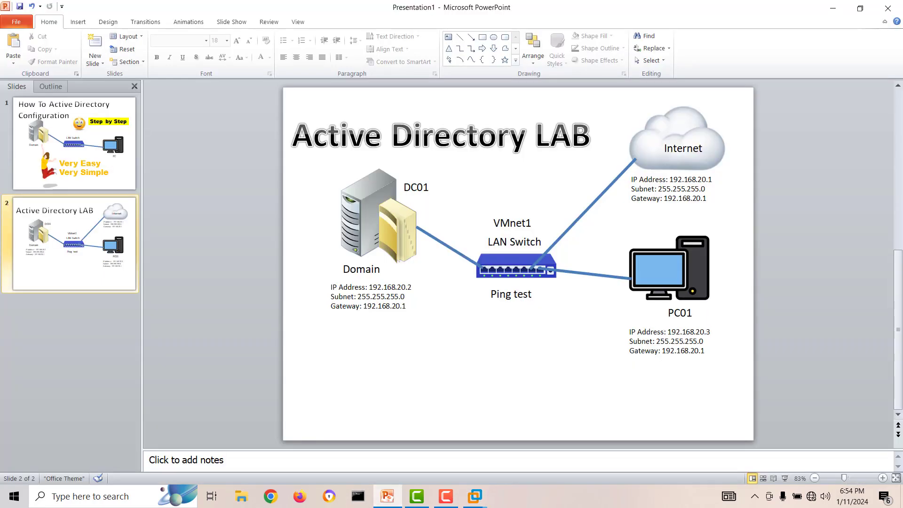
pyautogui.moveTo(695, 313); pyautogui.dragTo(667, 314)
pyautogui.moveTo(475, 496)
pyautogui.click(665, 423)
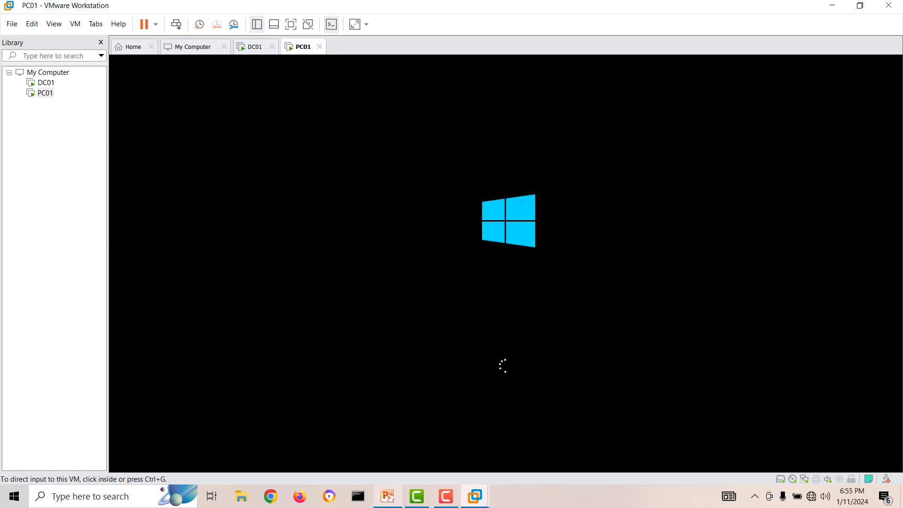
# Review PC01's IP 192.168.20.3, subnet mask and gateway 192.168.20.1 on the diagram.
pyautogui.click(388, 496)
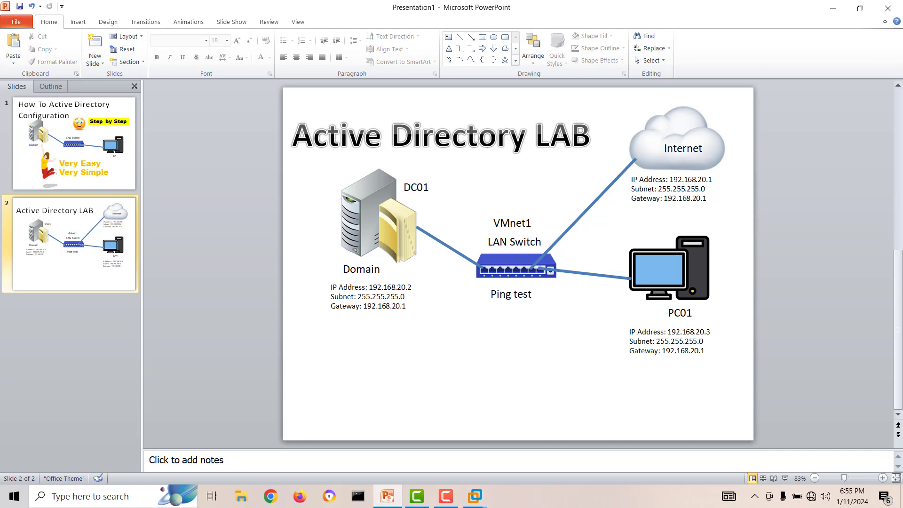
pyautogui.moveTo(668, 332); pyautogui.dragTo(711, 332)
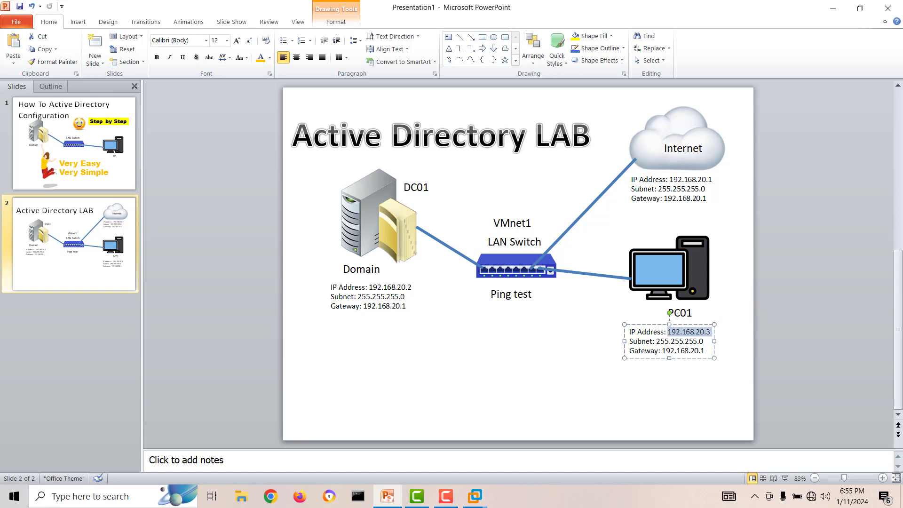
pyautogui.moveTo(656, 341); pyautogui.dragTo(704, 341)
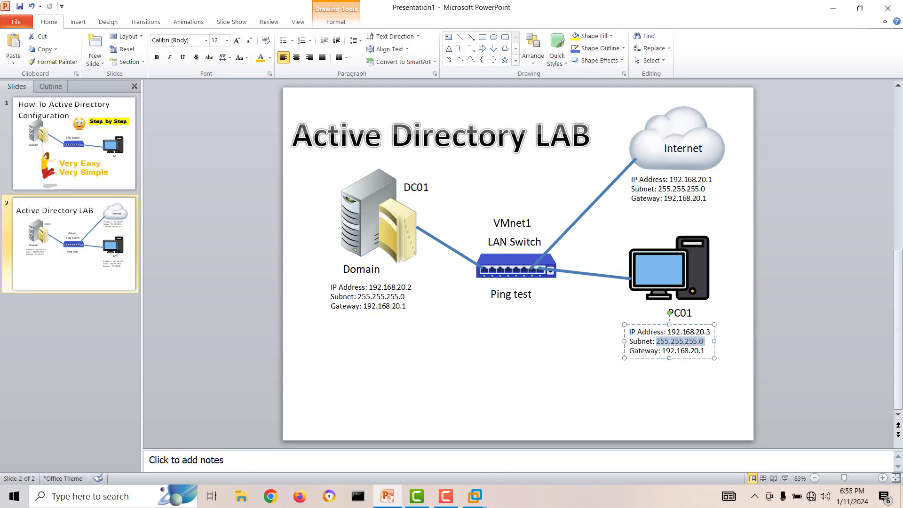
pyautogui.moveTo(662, 351); pyautogui.dragTo(707, 351)
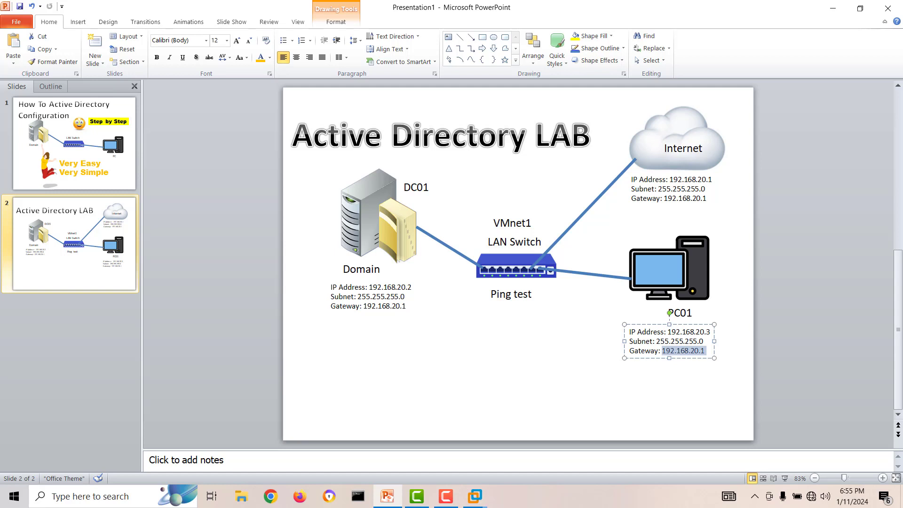
pyautogui.click(678, 398)
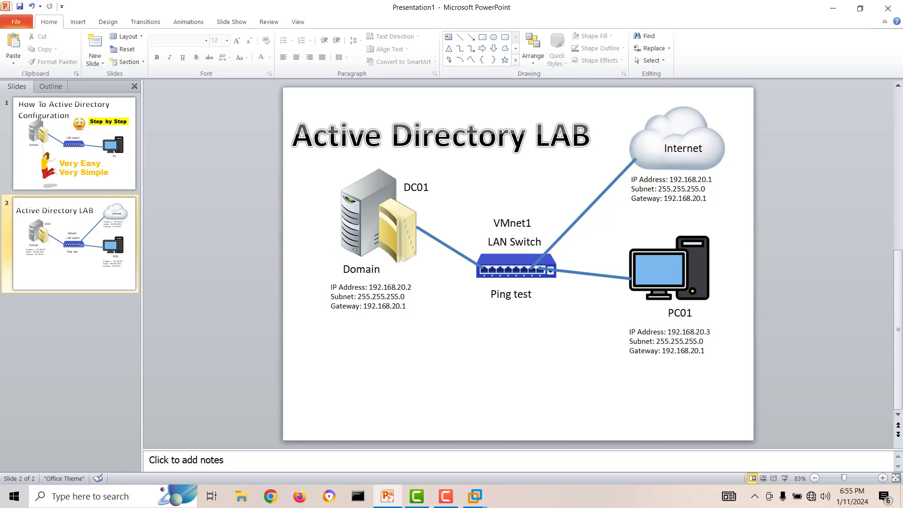
pyautogui.click(475, 496)
pyautogui.click(670, 428)
# Dismiss PC01's lock screen and sign in with the account password.
pyautogui.press('Return')
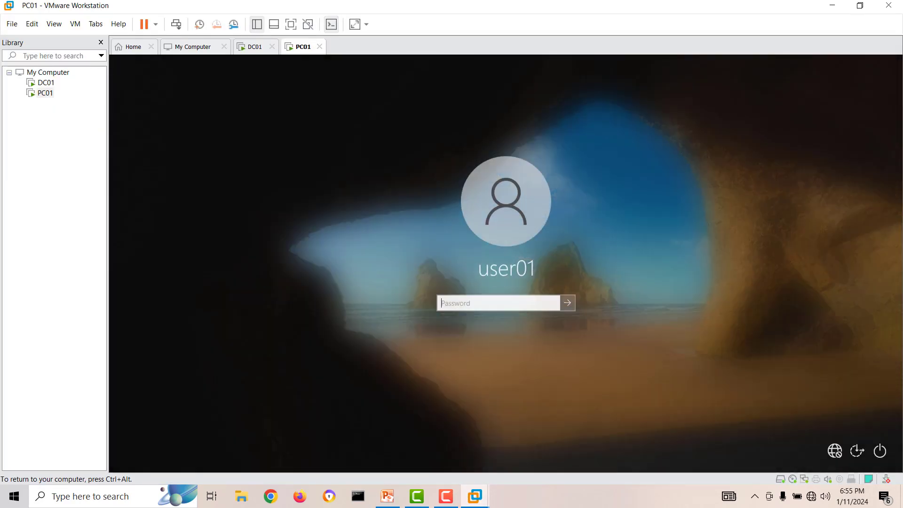
pyautogui.write('P')
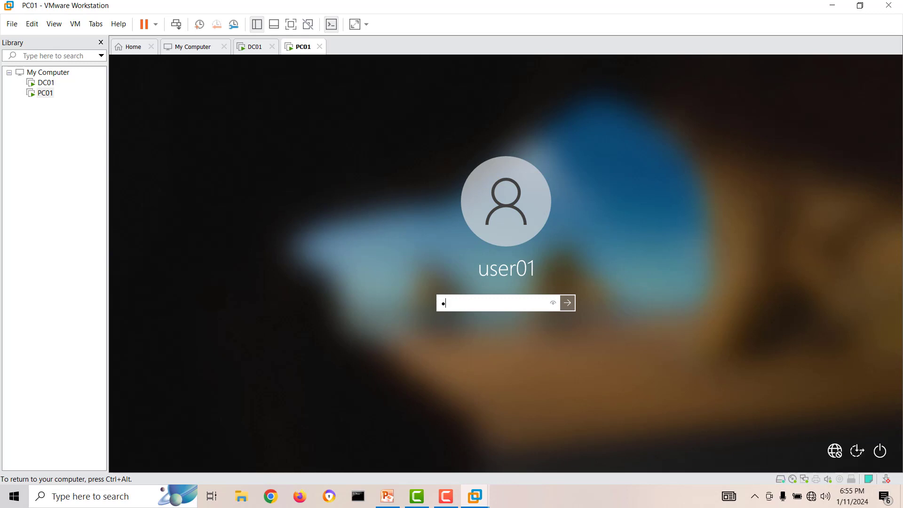
pyautogui.write('a$$w0rd')
pyautogui.press('Return')
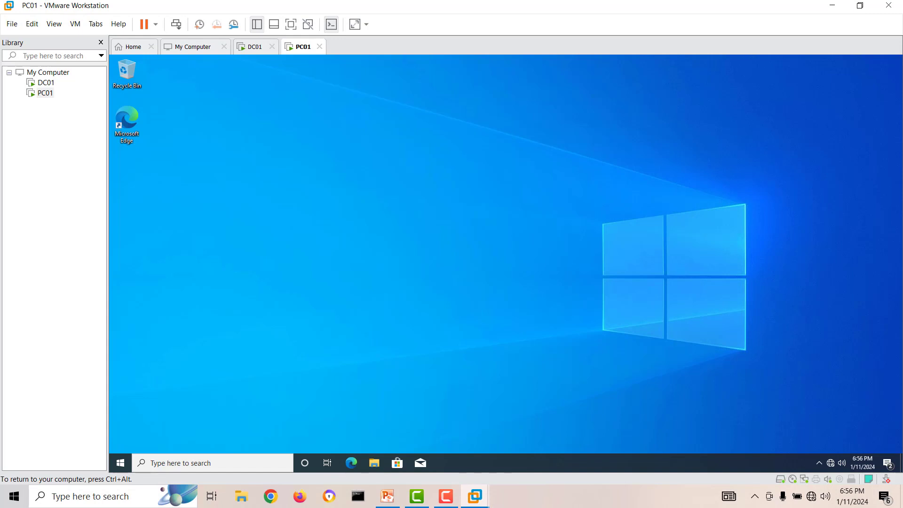
# Open the Ethernet0 adapter properties through Network & Internet settings and Change adapter options.
pyautogui.rightClick(831, 462)
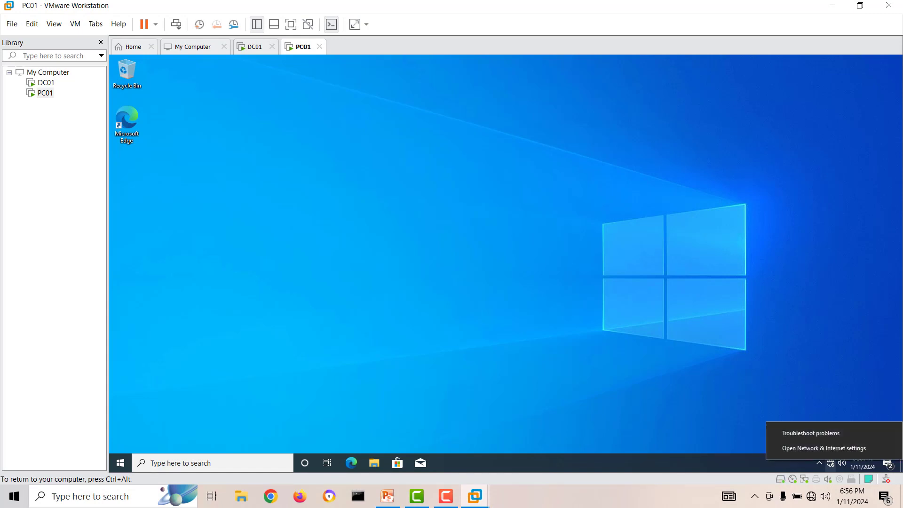
pyautogui.click(824, 449)
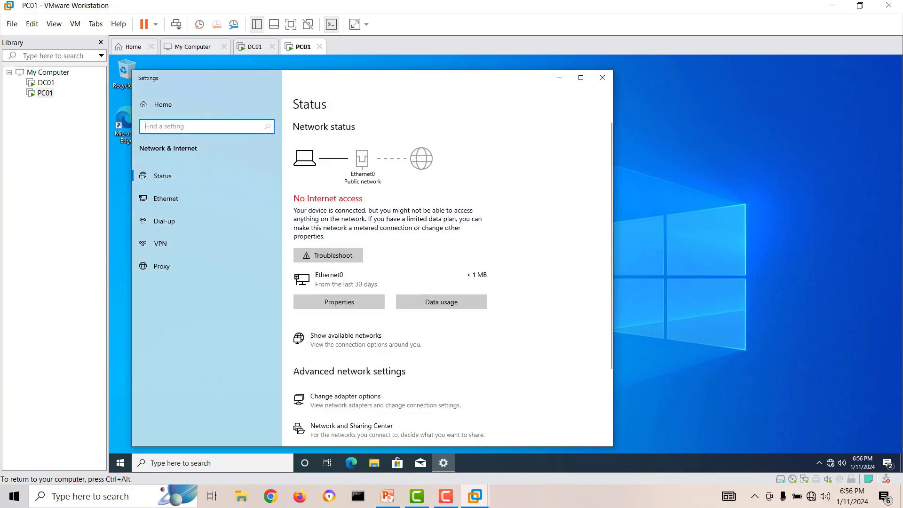
pyautogui.scroll(-3, 423, 296)
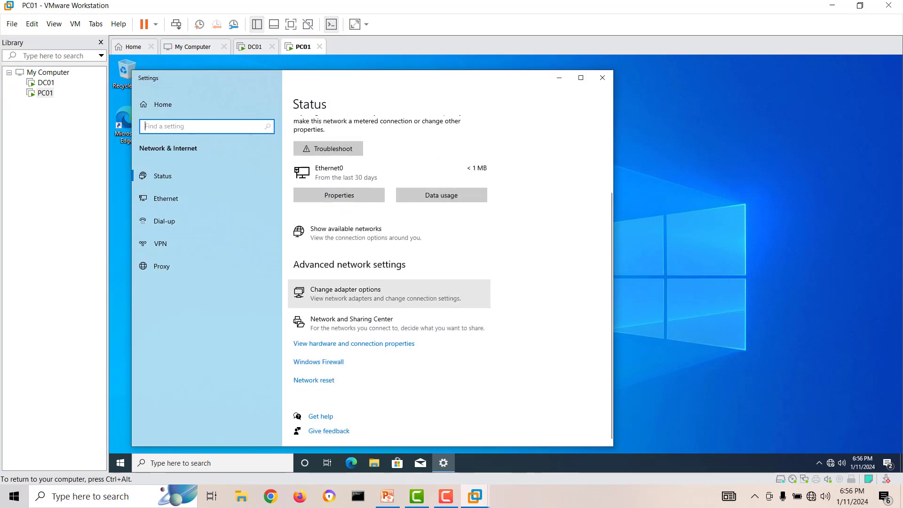
pyautogui.click(346, 291)
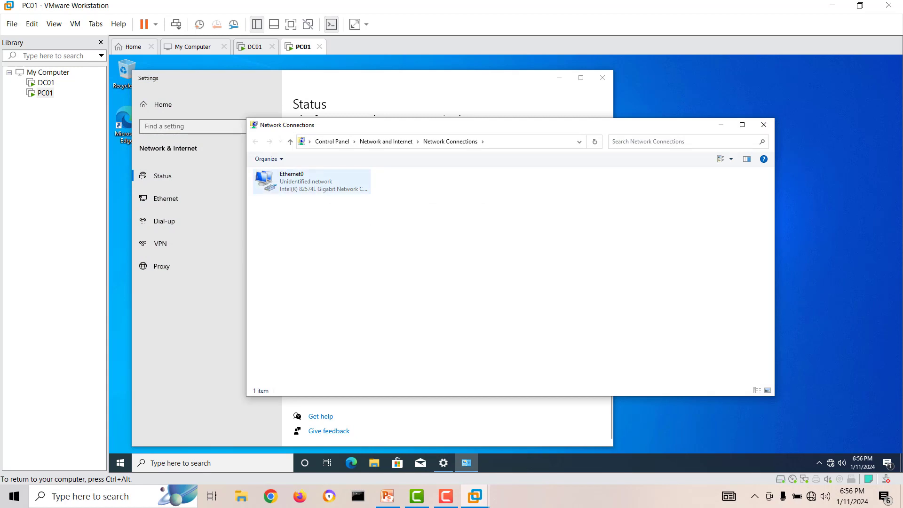
pyautogui.doubleClick(310, 181)
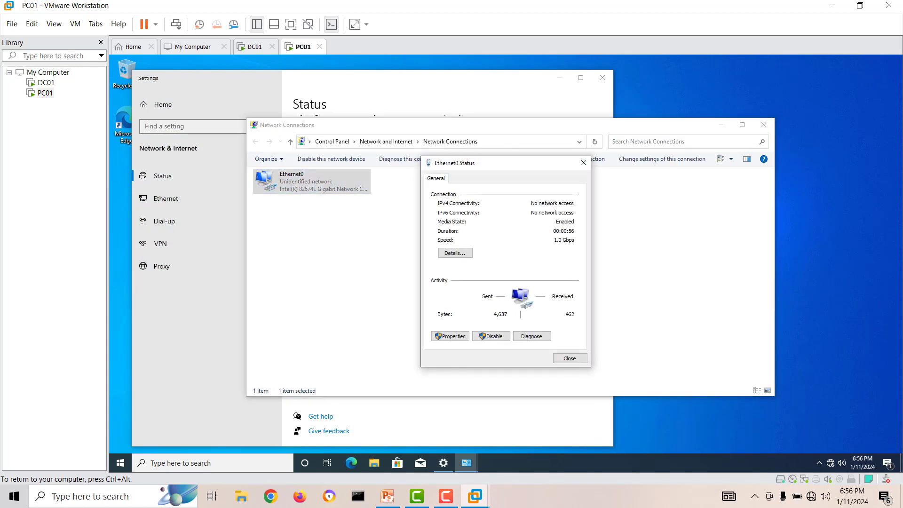
pyautogui.click(450, 336)
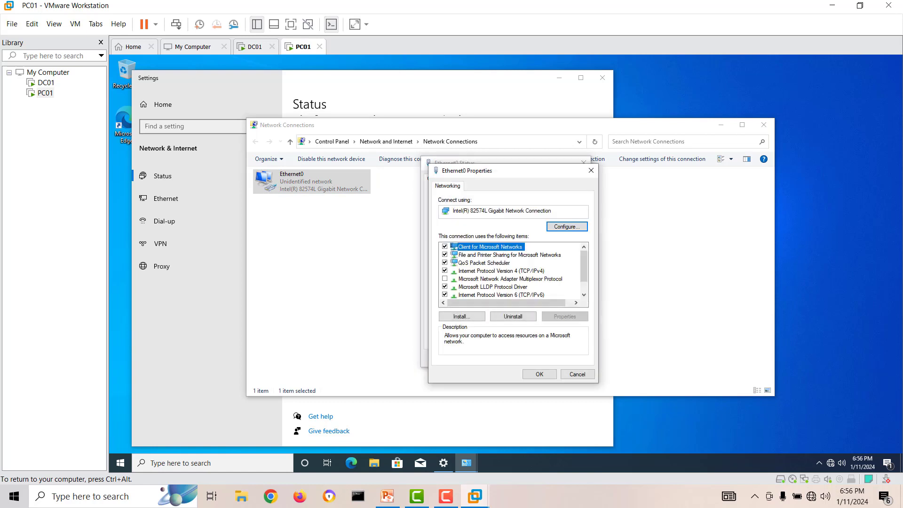
# Uncheck IPv6 on Ethernet0 and open the TCP/IPv4 properties.
pyautogui.click(445, 295)
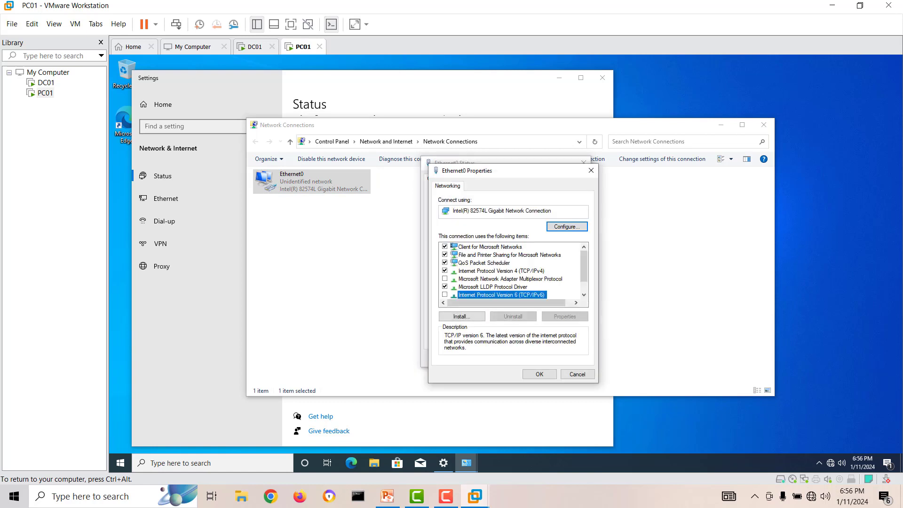
pyautogui.click(501, 271)
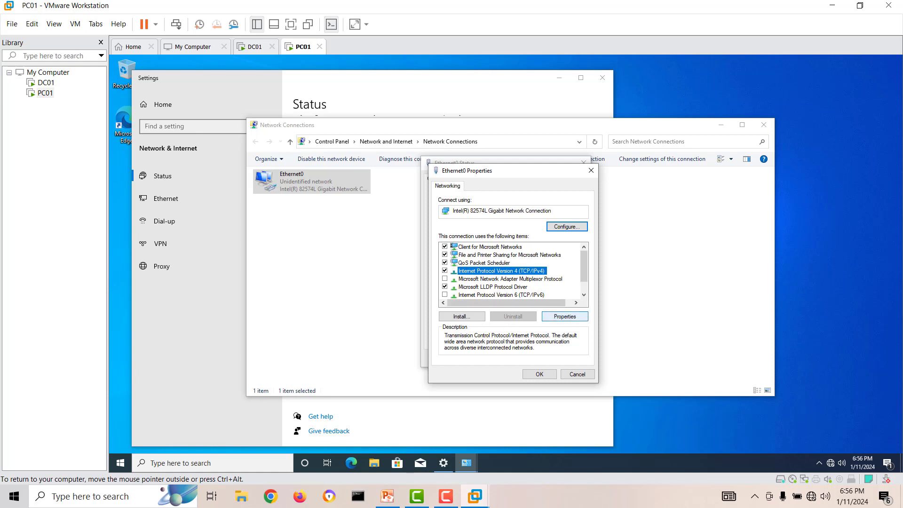
pyautogui.click(564, 316)
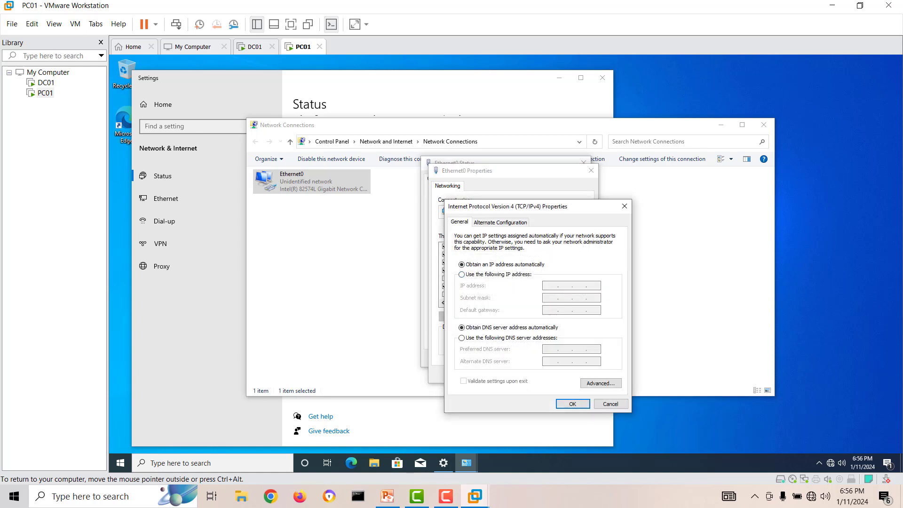
# Give PC01 static IPv4 192.168.20.3, mask 255.255.255.0, gateway 192.168.20.1.
pyautogui.click(461, 274)
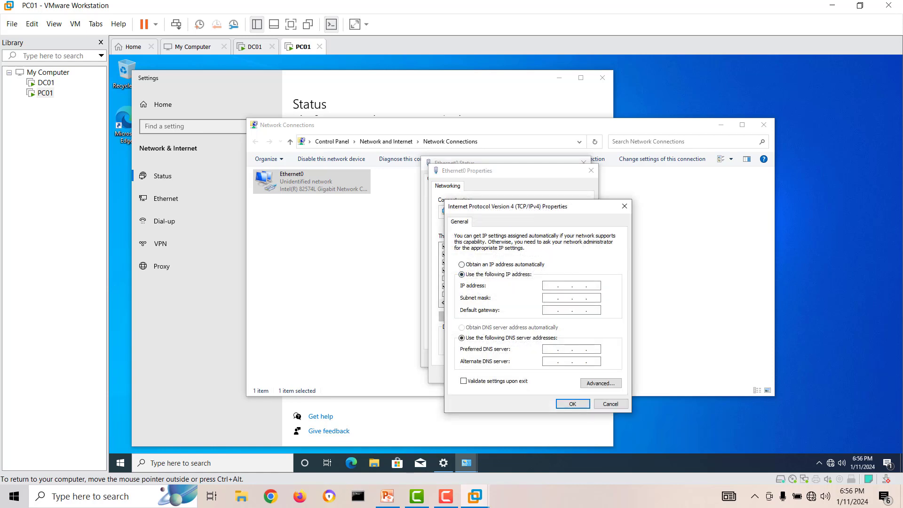
pyautogui.write('192 . 168 . 20')
pyautogui.click(574, 297)
pyautogui.write('192 . 168 . 20')
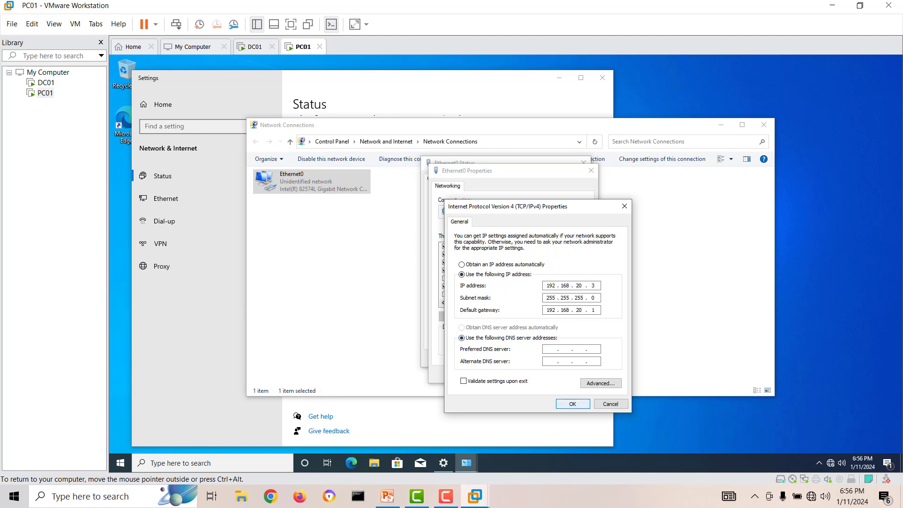
pyautogui.press('Return')
# Close the Ethernet0 dialogs, Network Connections and the Settings window.
pyautogui.press('Return')
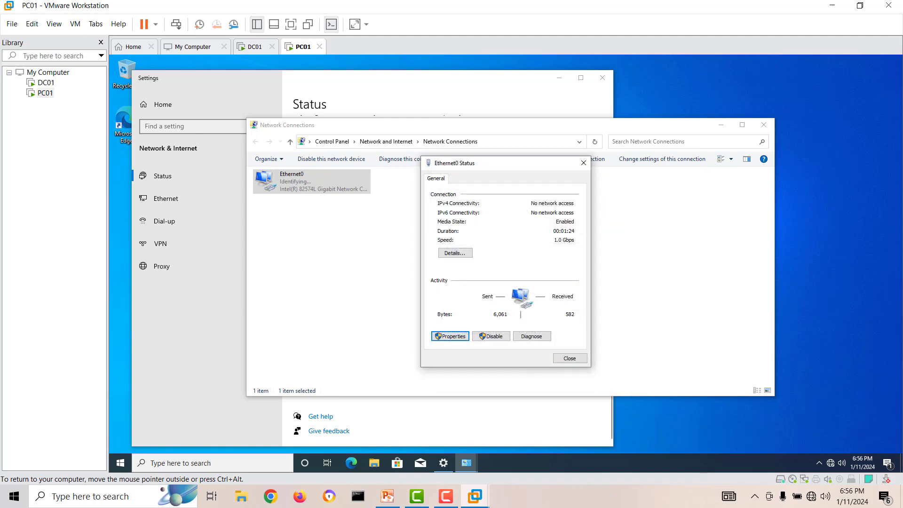
pyautogui.press('Return')
pyautogui.click(763, 125)
pyautogui.click(602, 77)
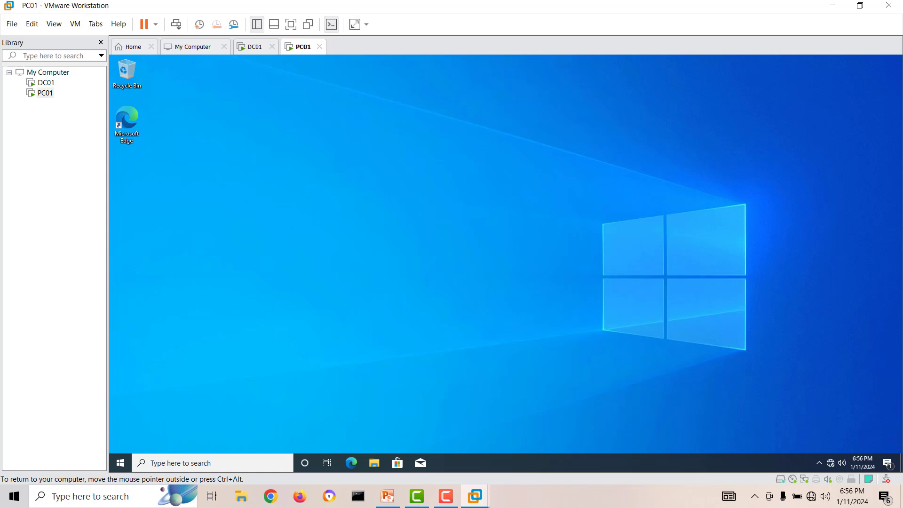
pyautogui.rightClick(405, 193)
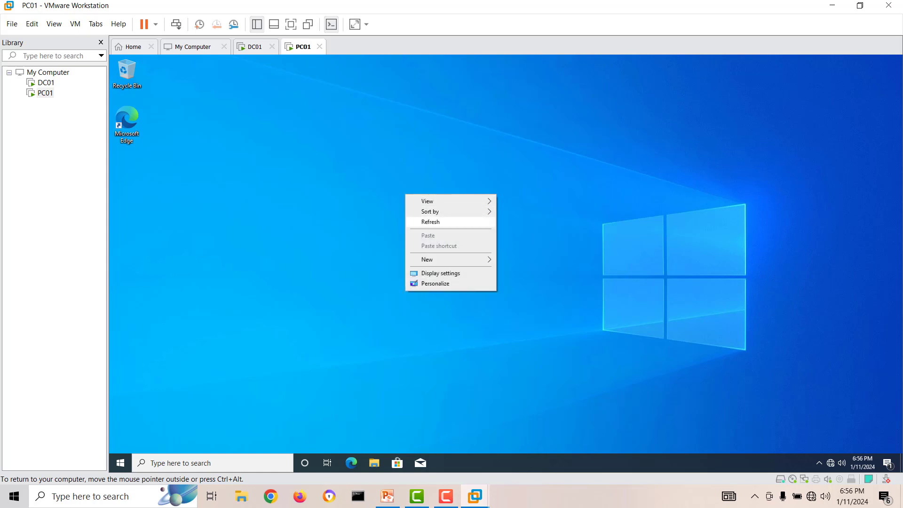
pyautogui.click(425, 221)
pyautogui.click(45, 83)
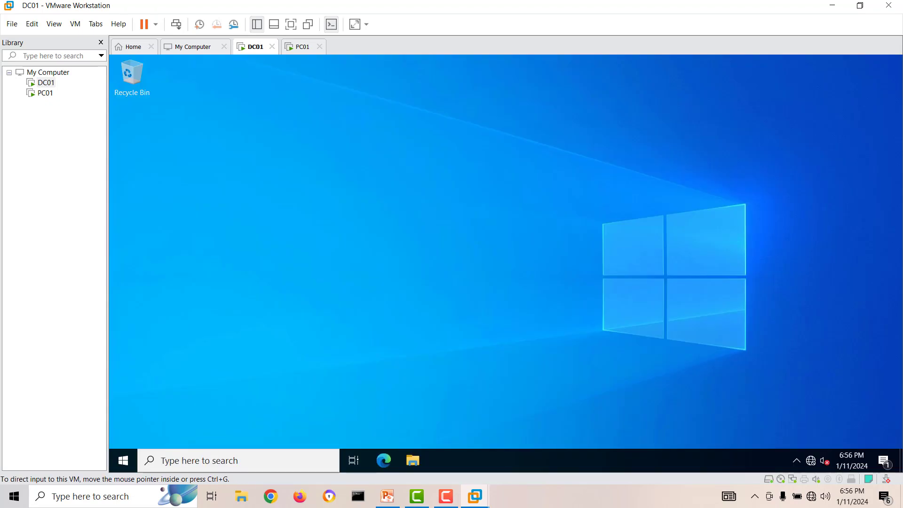
pyautogui.click(46, 93)
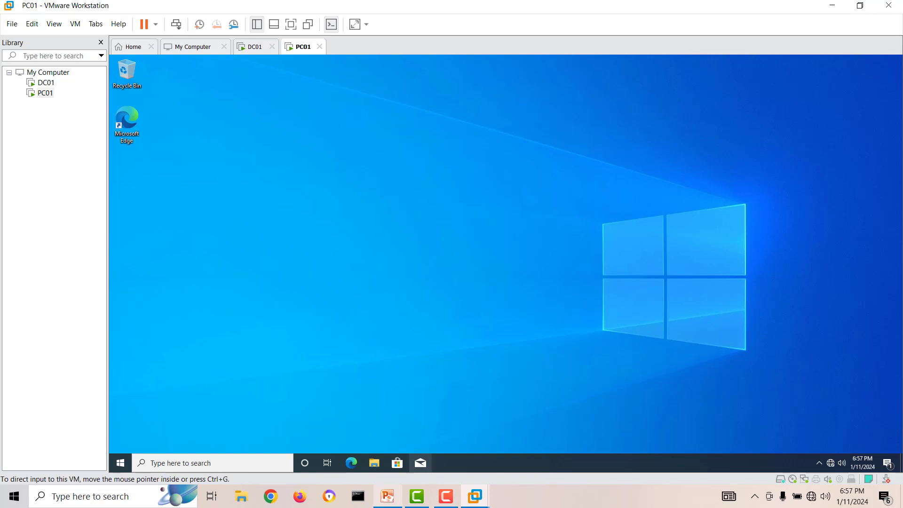
pyautogui.click(387, 496)
pyautogui.click(517, 295)
pyautogui.moveTo(497, 294); pyautogui.dragTo(534, 295)
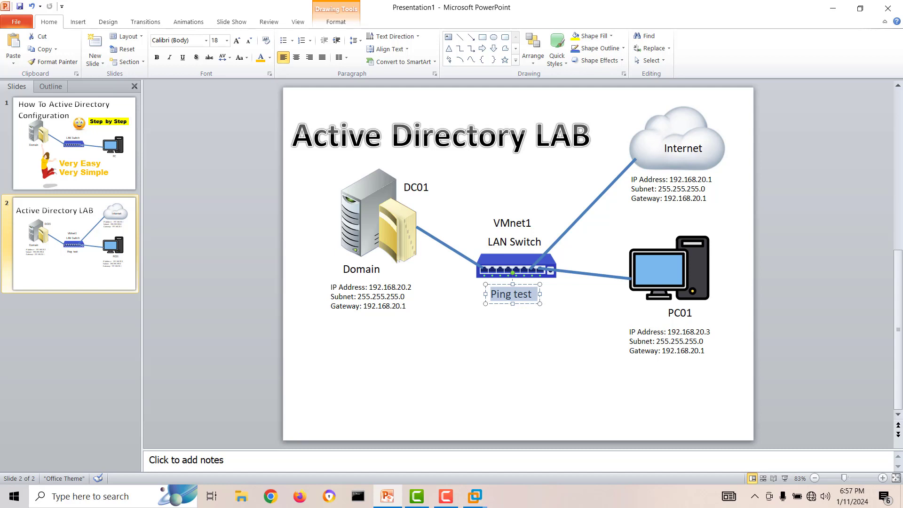
pyautogui.click(475, 496)
pyautogui.click(667, 426)
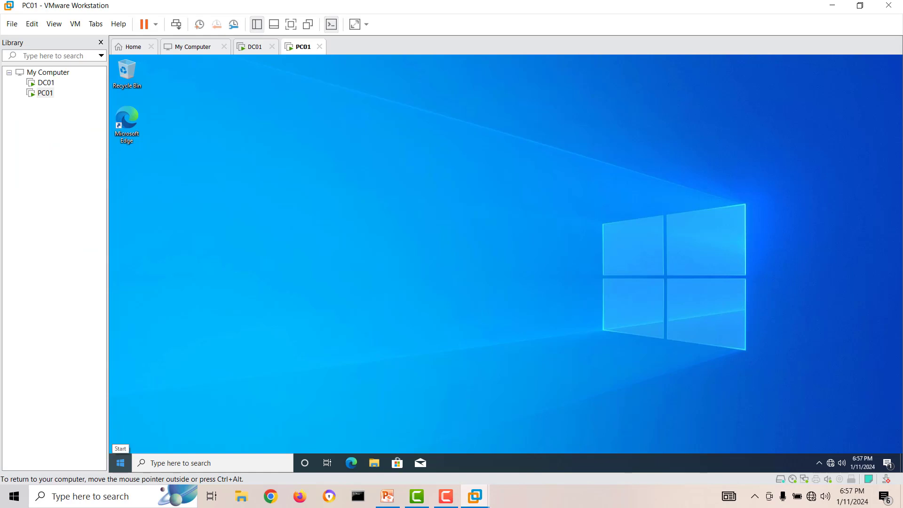
# Launch Command Prompt on PC01 and run ipconfig to confirm 192.168.20.3.
pyautogui.click(121, 463)
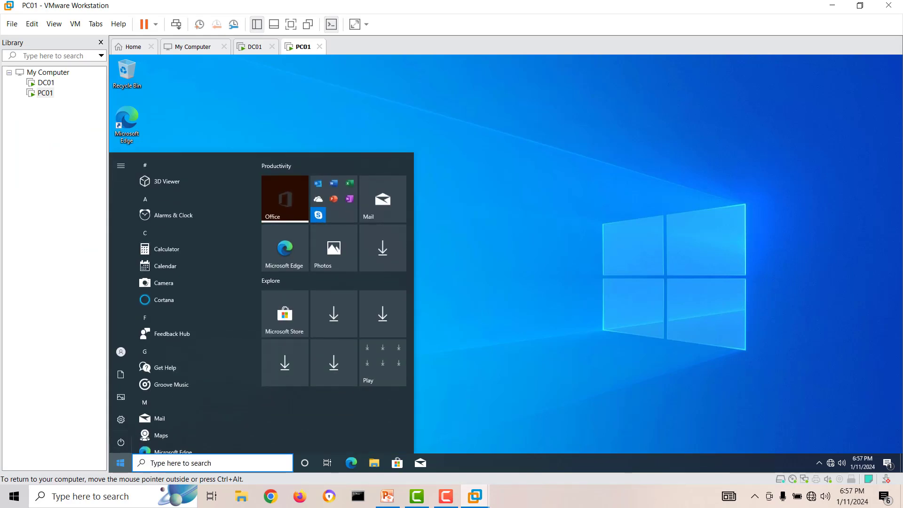
pyautogui.write('cmd')
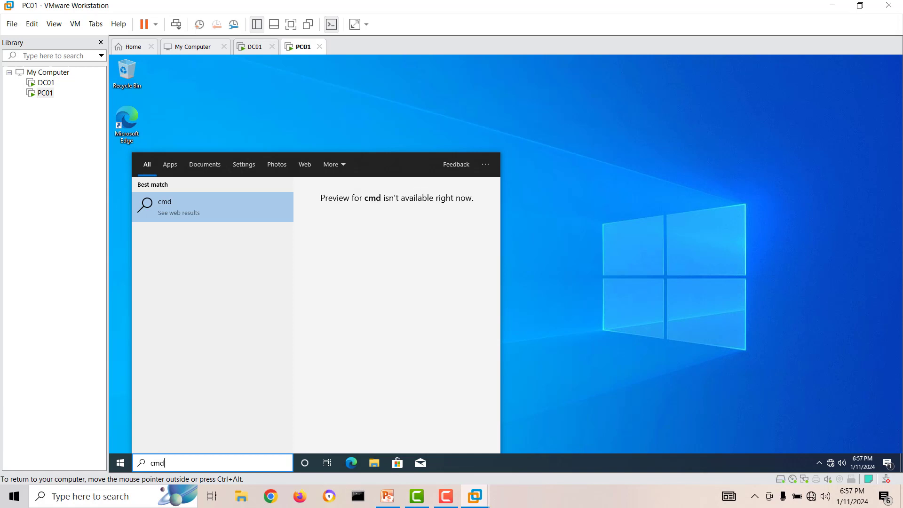
pyautogui.moveTo(168, 464); pyautogui.dragTo(148, 464)
pyautogui.write('cmd')
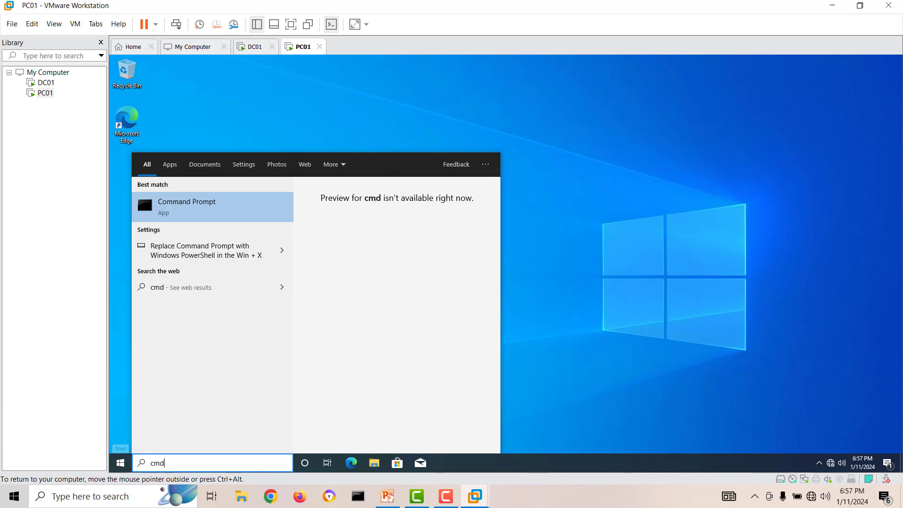
pyautogui.click(143, 193)
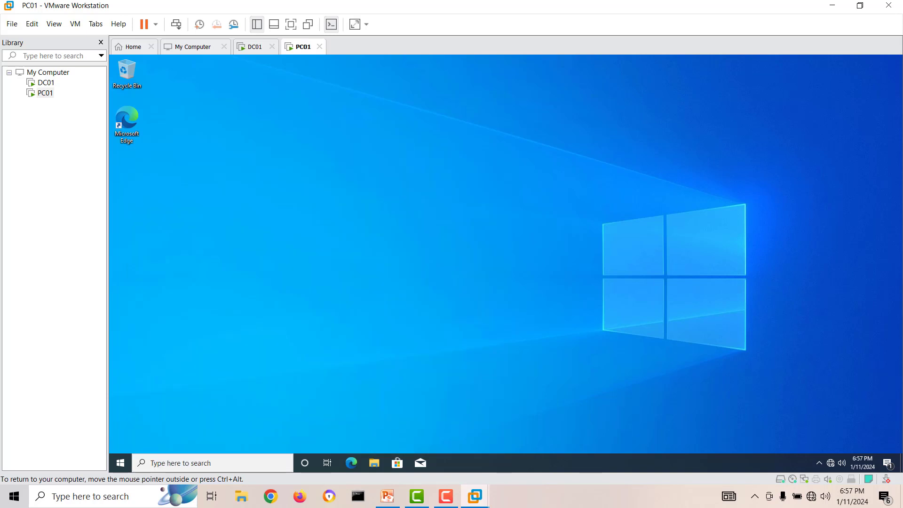
pyautogui.write('ipconfig')
pyautogui.press('Return')
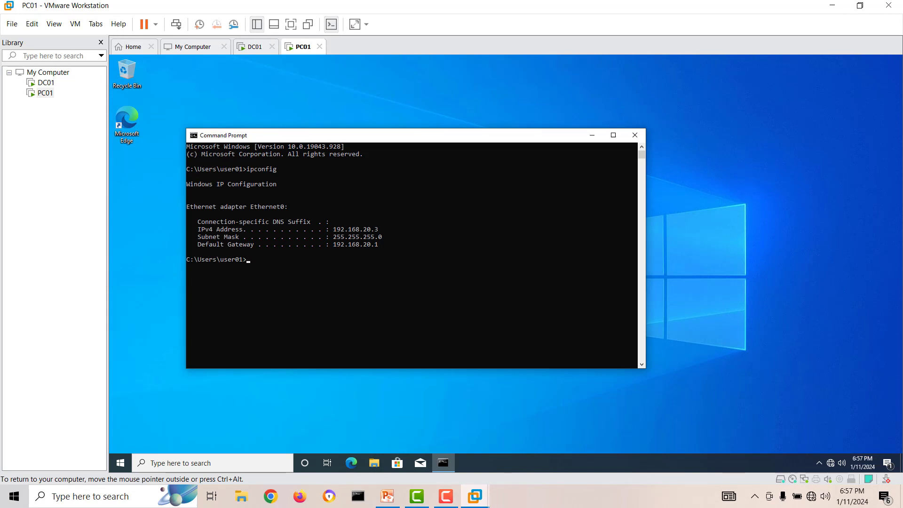
# Start typing 'ping 192.168.20.' after checking DC01's address 192.168.20.2 in the lab diagram.
pyautogui.moveTo(332, 135); pyautogui.dragTo(425, 147)
pyautogui.click(431, 271)
pyautogui.write('p')
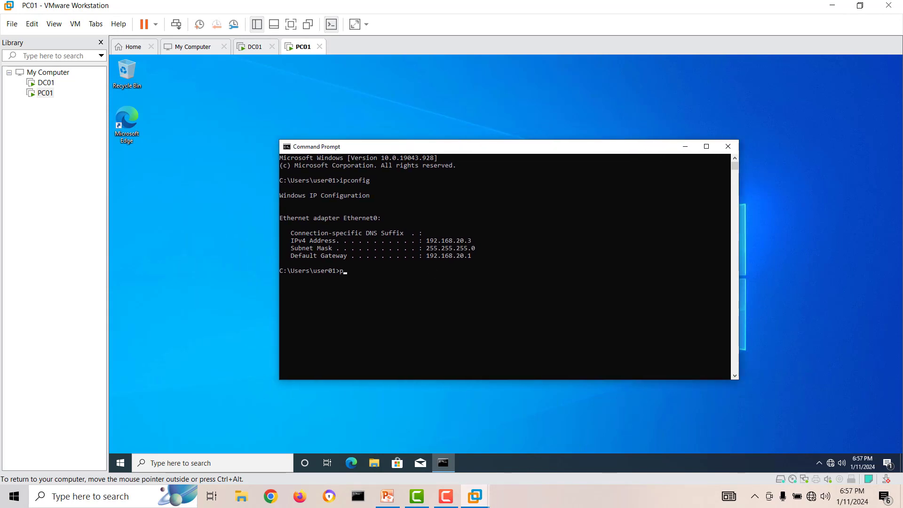
pyautogui.write('ing 192.168.20.')
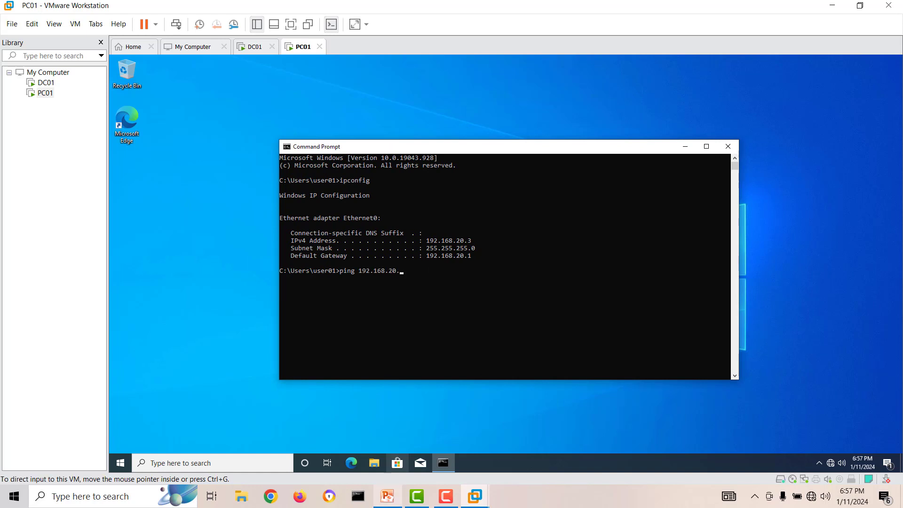
pyautogui.click(387, 496)
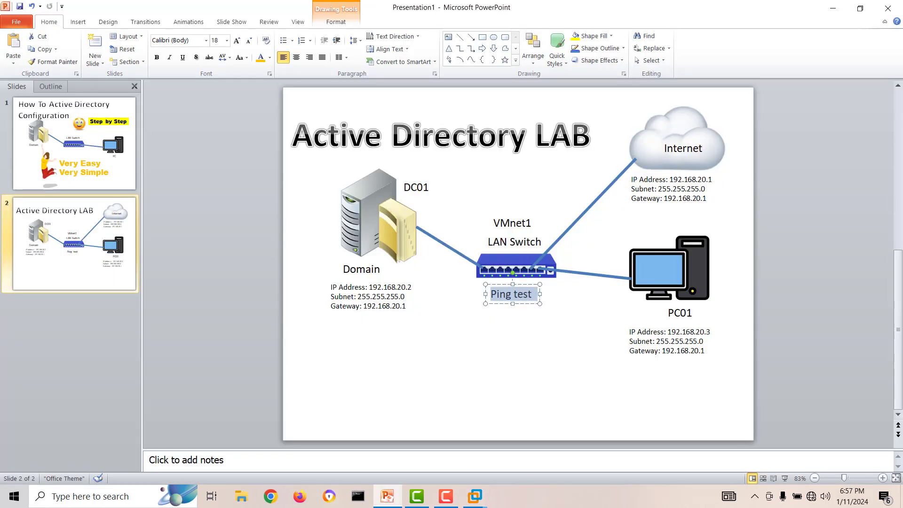
pyautogui.doubleClick(390, 287)
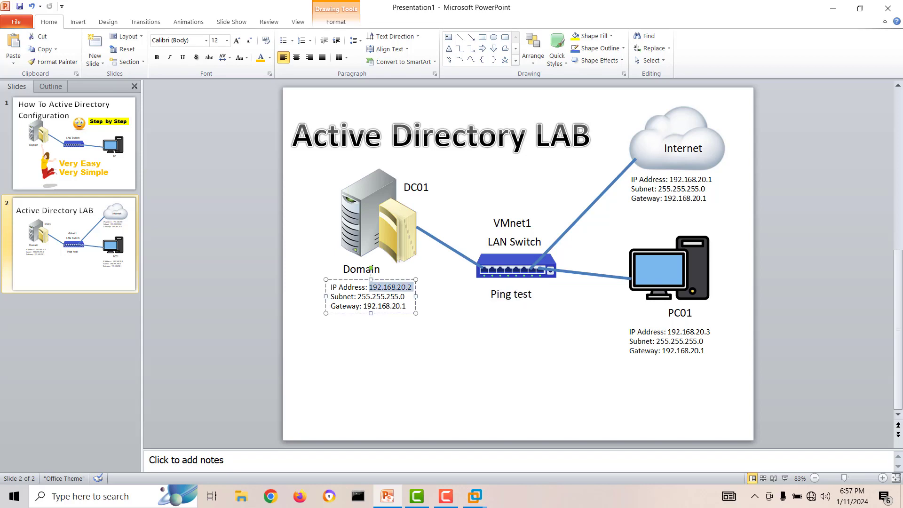
pyautogui.moveTo(475, 496)
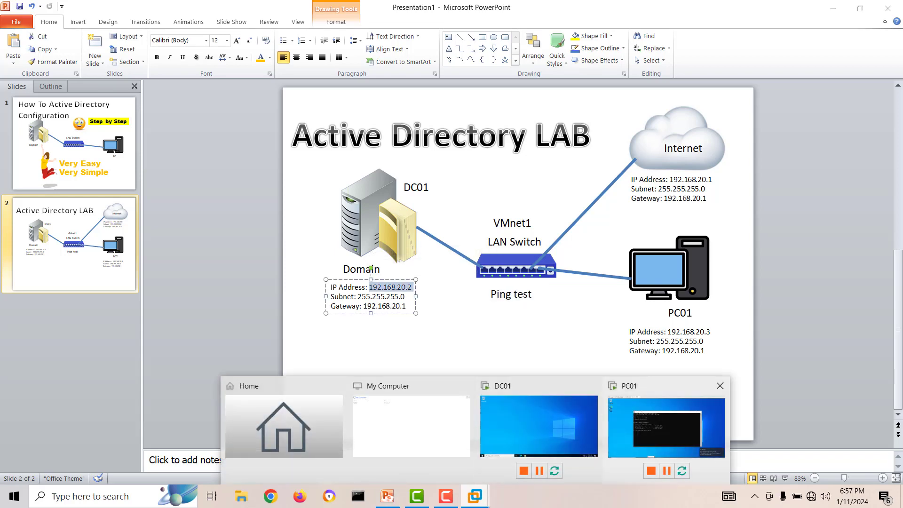
pyautogui.click(666, 425)
pyautogui.click(469, 300)
# Finish and run 'ping 192.168.20.2', getting Request timed out, then move the window aside.
pyautogui.write('2')
pyautogui.press('Return')
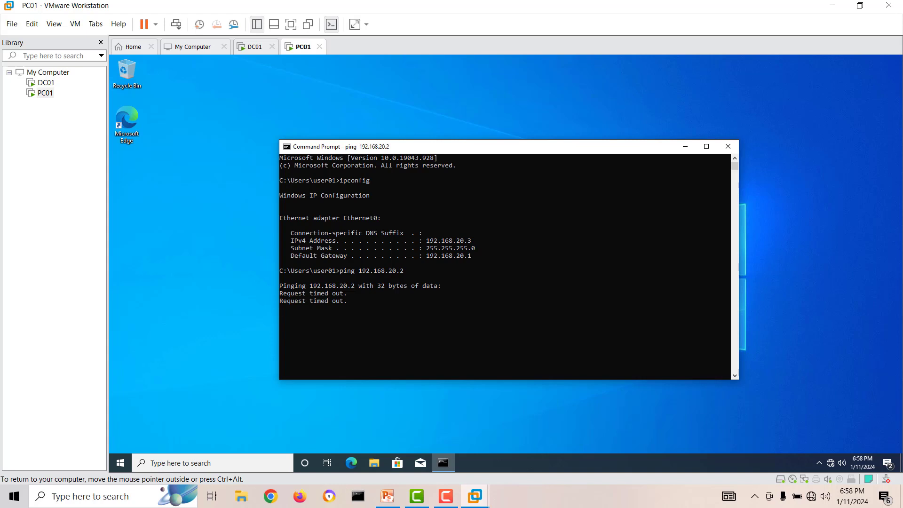
pyautogui.moveTo(481, 151); pyautogui.dragTo(512, 114)
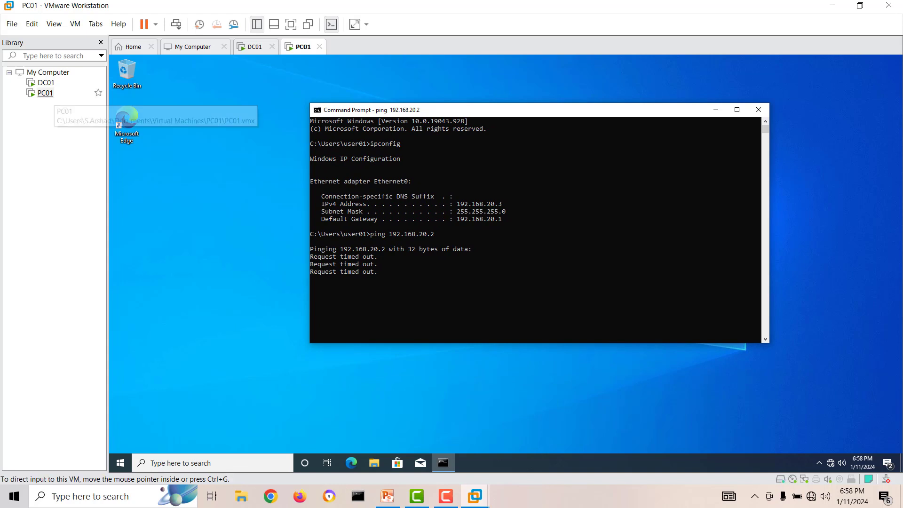
# On DC01, open the Defender Firewall settings from Server Manager's Local Server page.
pyautogui.click(46, 83)
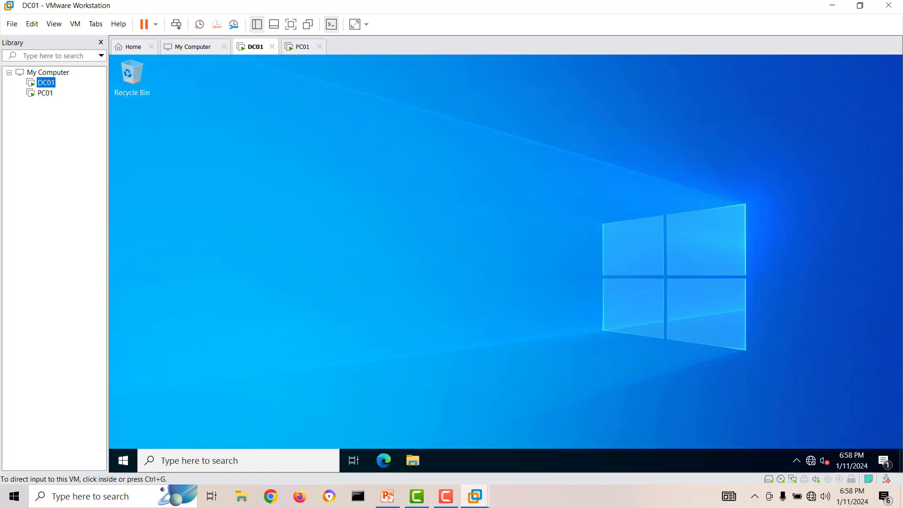
pyautogui.click(123, 461)
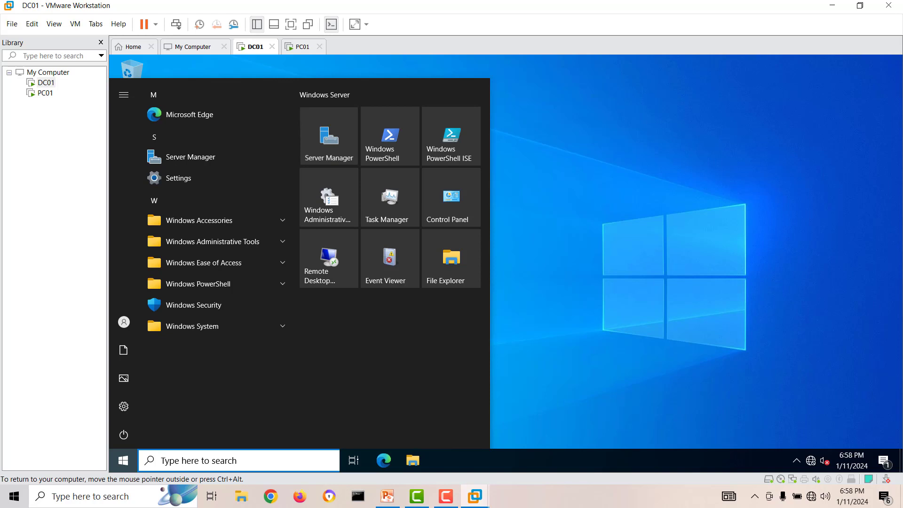
pyautogui.click(328, 137)
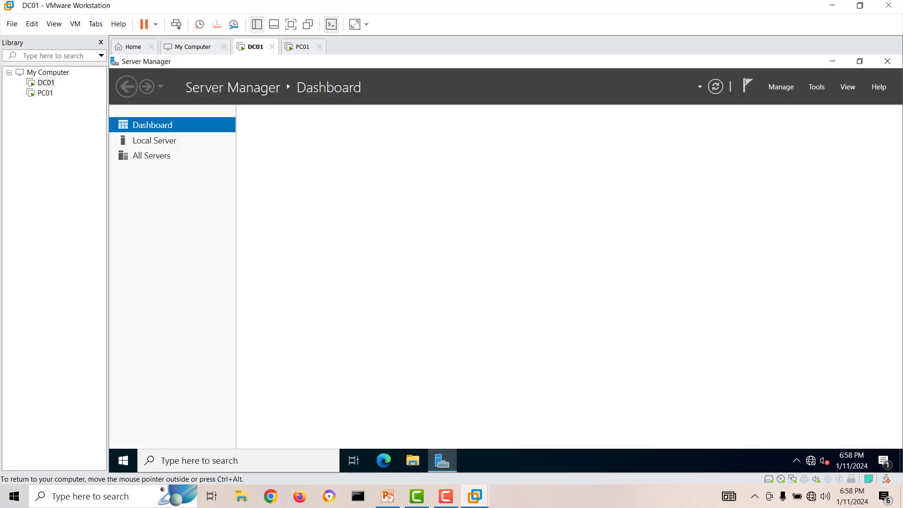
pyautogui.click(154, 141)
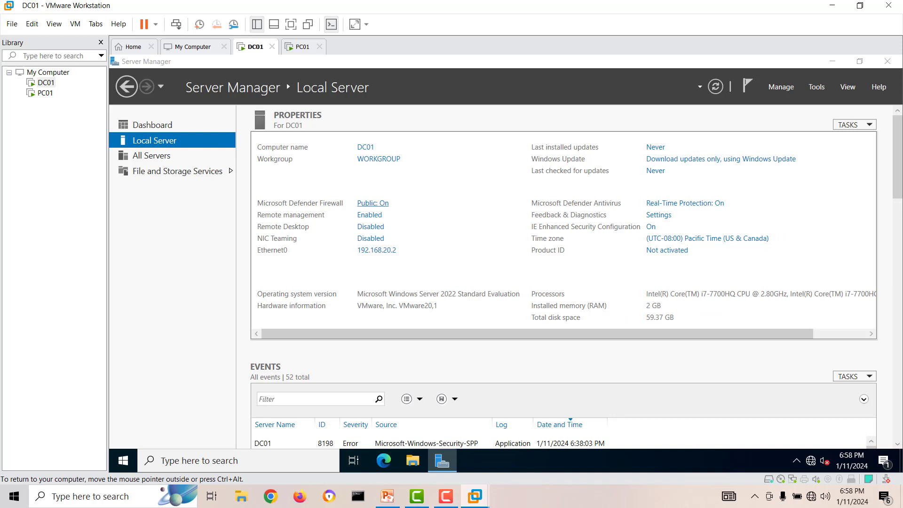
pyautogui.click(372, 203)
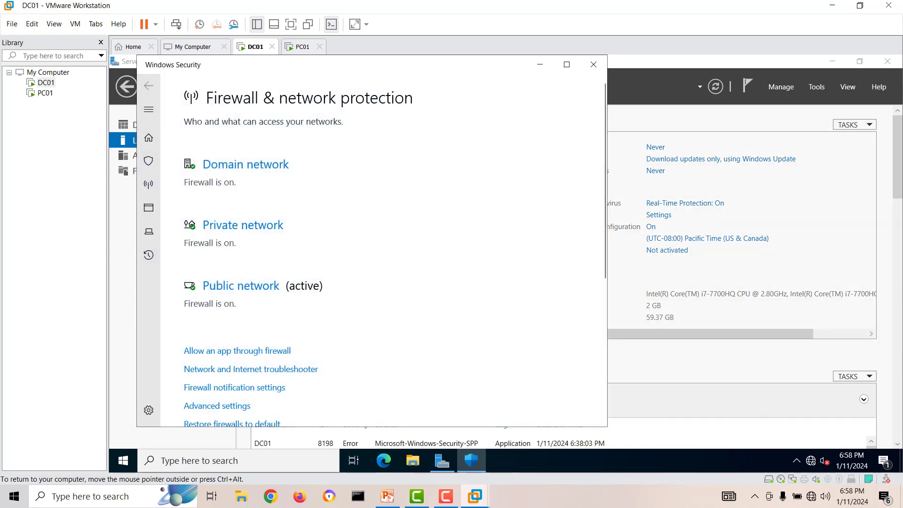
# Turn off the Domain, Private and Public network firewalls and close Windows Security.
pyautogui.click(245, 164)
pyautogui.click(195, 290)
pyautogui.click(148, 85)
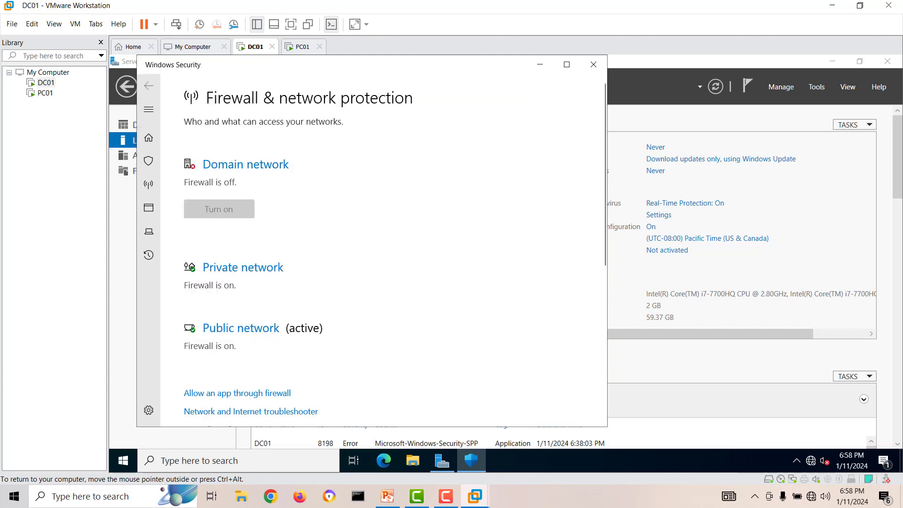
pyautogui.click(243, 267)
pyautogui.click(195, 302)
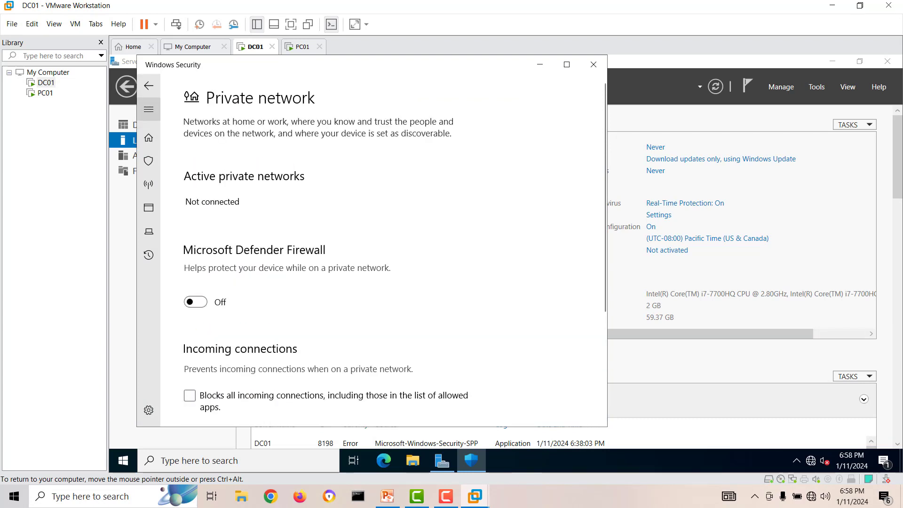
pyautogui.click(149, 85)
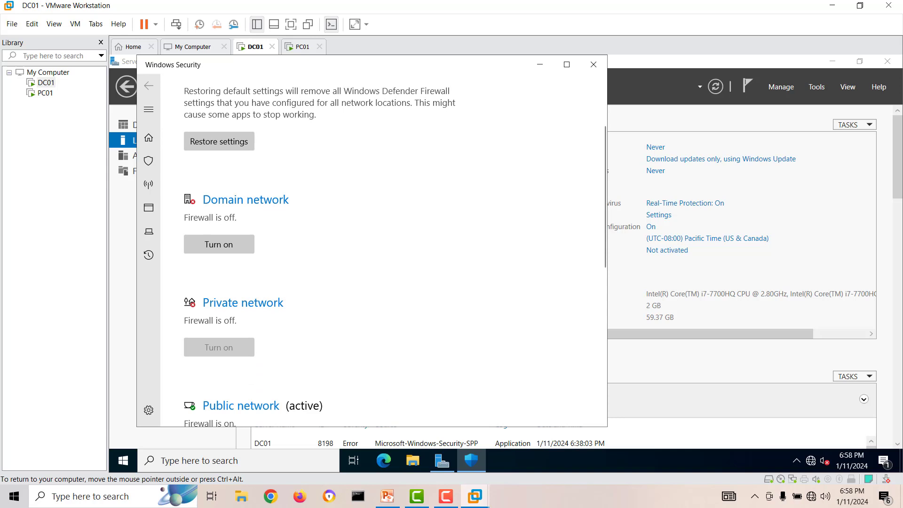
pyautogui.scroll(-3, 277, 331)
pyautogui.click(241, 246)
pyautogui.click(195, 302)
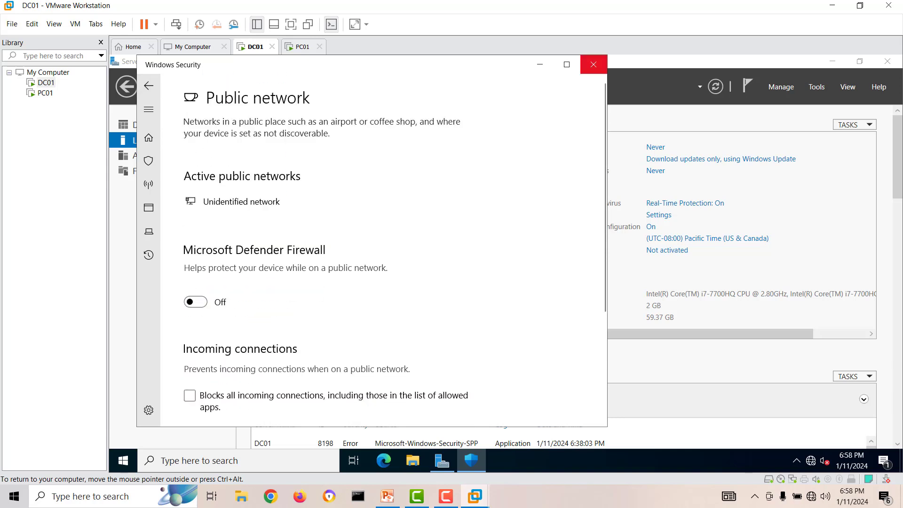
pyautogui.click(593, 64)
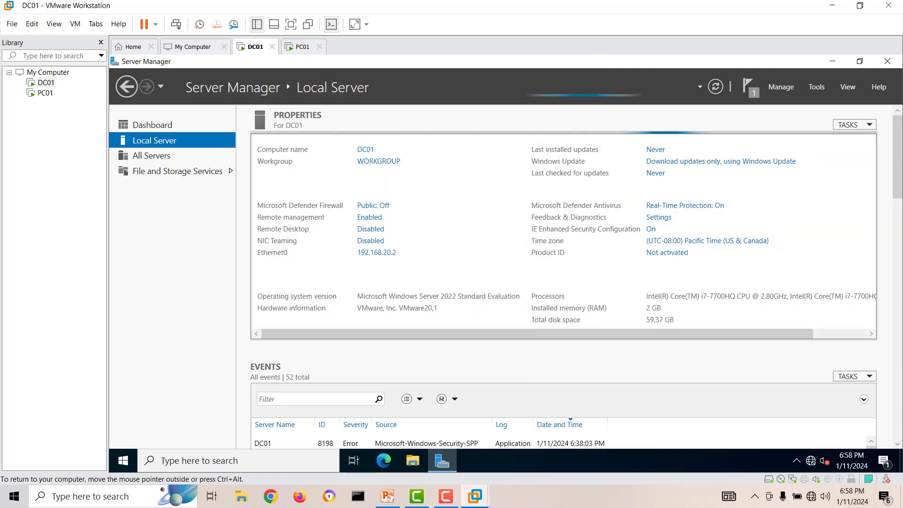
pyautogui.click(45, 93)
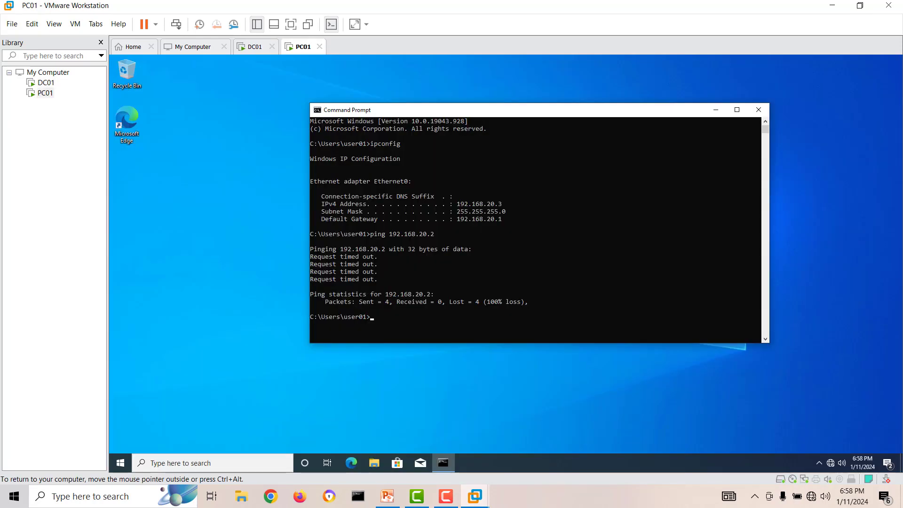
# Rerun 'ping 192.168.20.2' on PC01, now with four replies and 0% loss.
pyautogui.press('Up')
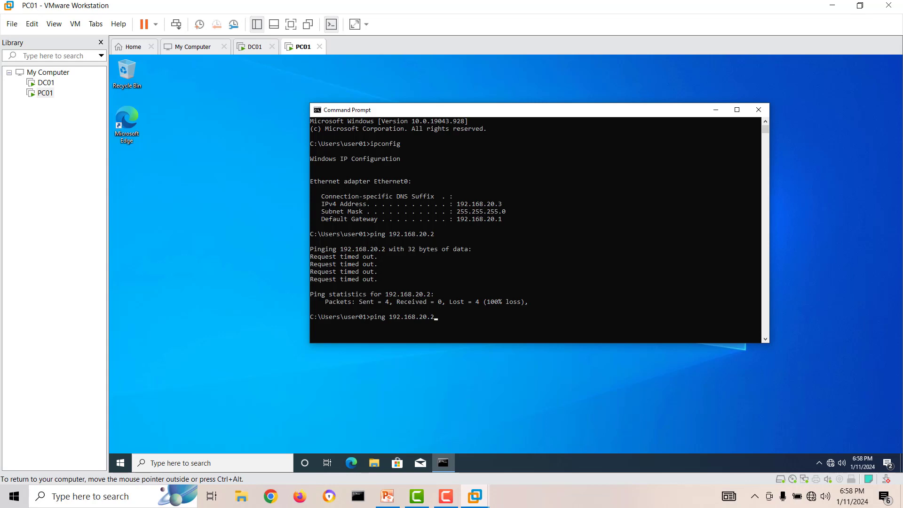
pyautogui.press('Return')
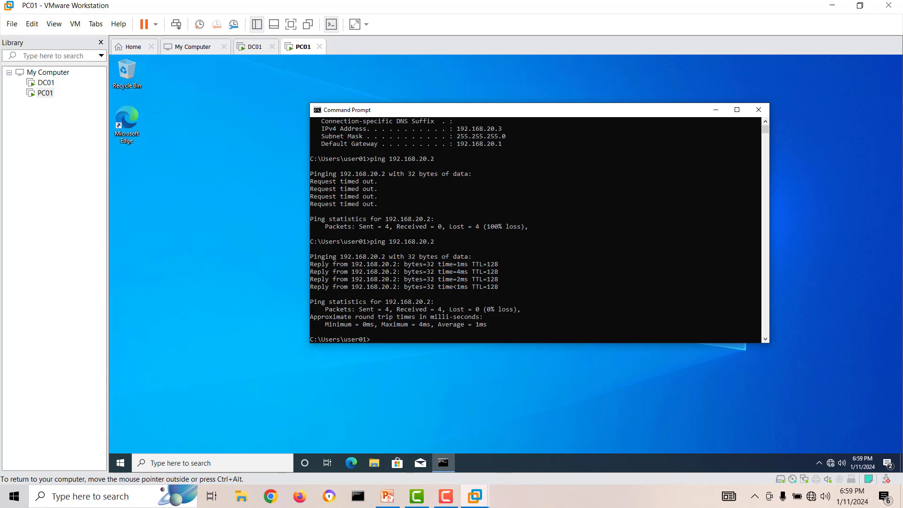
pyautogui.click(46, 83)
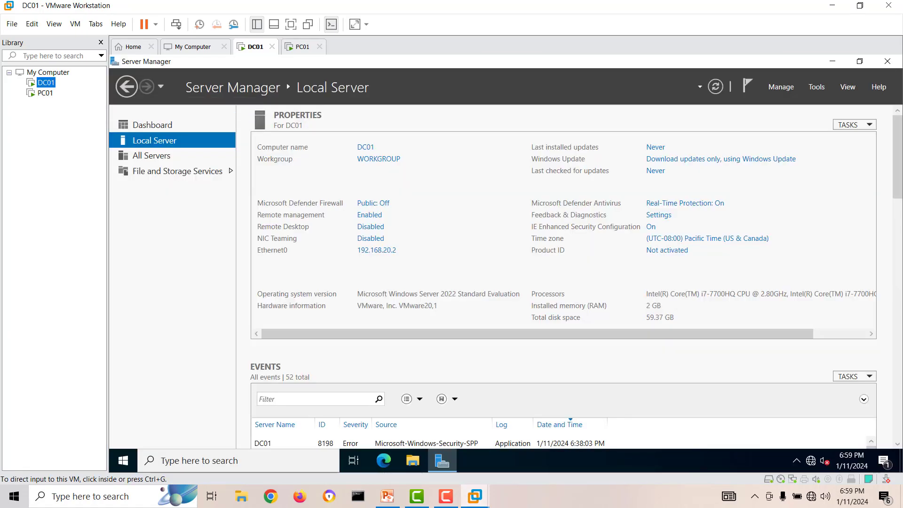
# Close Server Manager, open Command Prompt on DC01 and run ipconfig.
pyautogui.click(888, 61)
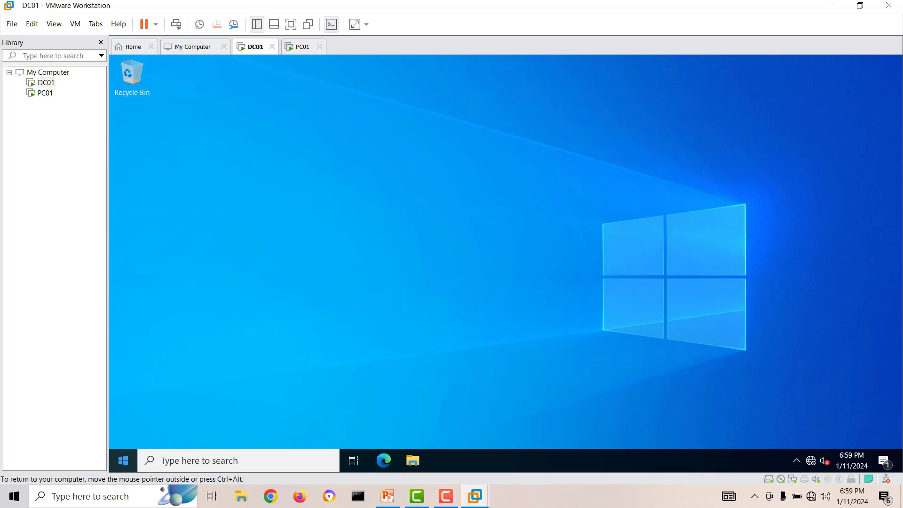
pyautogui.press('super')
pyautogui.write('cmd')
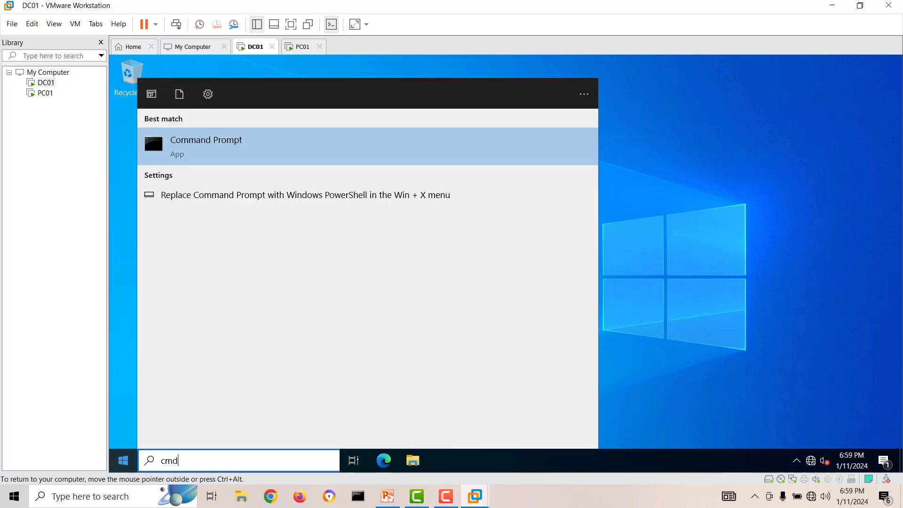
pyautogui.press('Return')
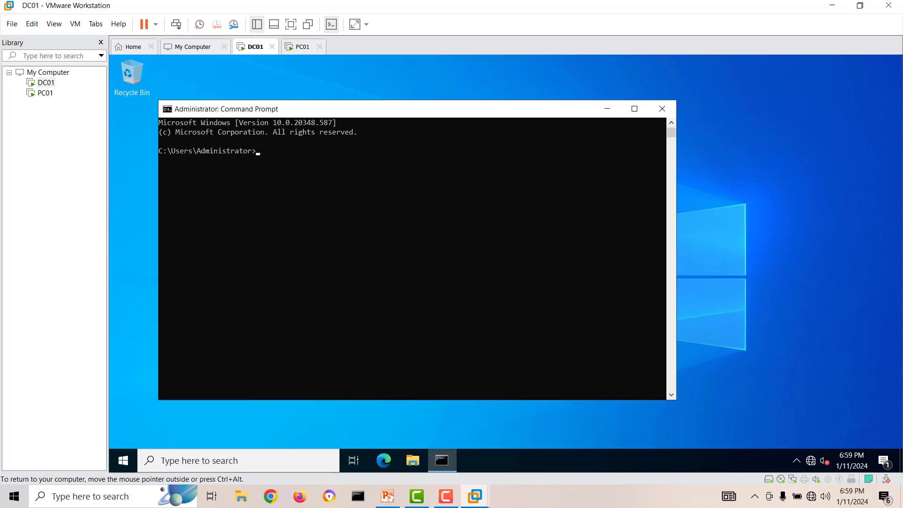
pyautogui.write('ipconfig')
pyautogui.press('Return')
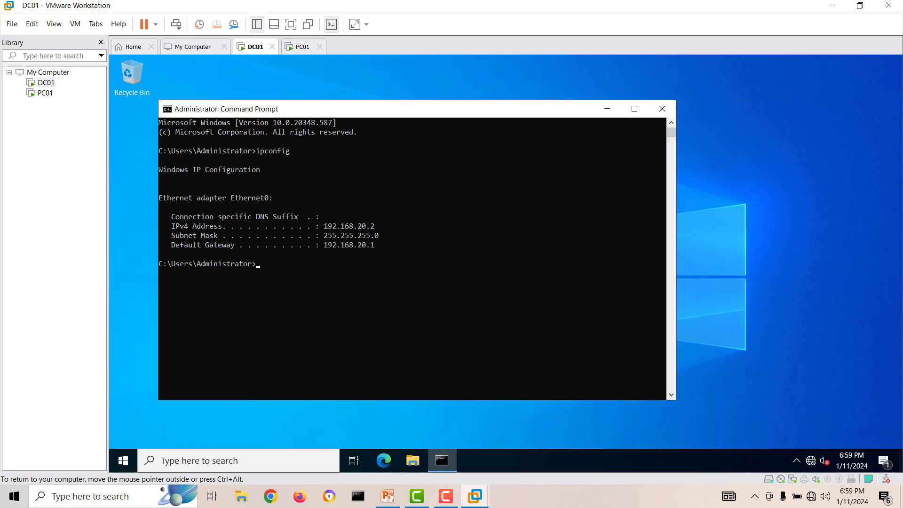
# Ping PC01 at 192.168.20.3 from DC01, which times out.
pyautogui.write('ping 192.168.20.3')
pyautogui.press('Return')
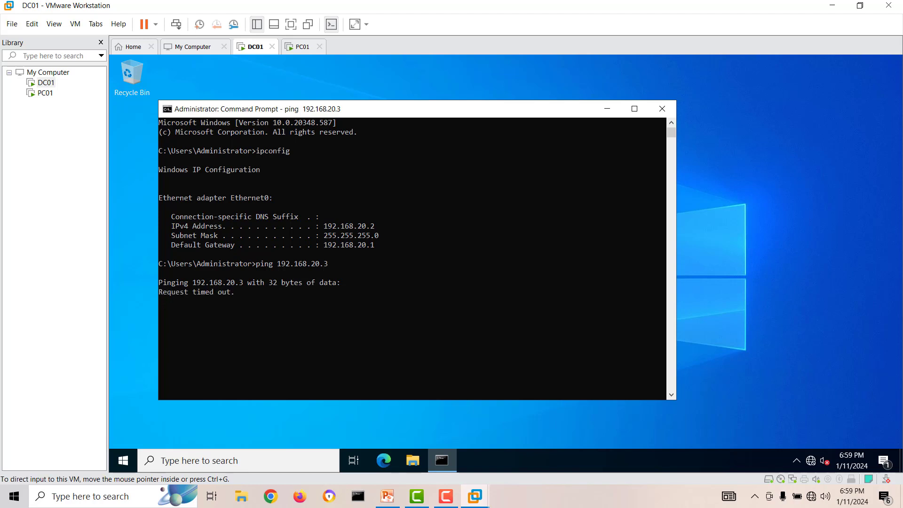
pyautogui.click(45, 93)
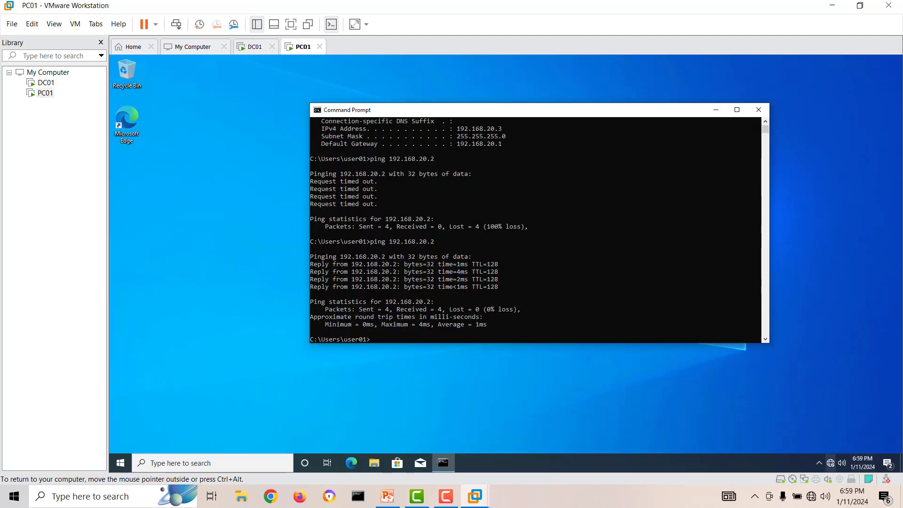
# Open PC01's Windows Firewall settings and turn off the Domain network firewall.
pyautogui.rightClick(831, 463)
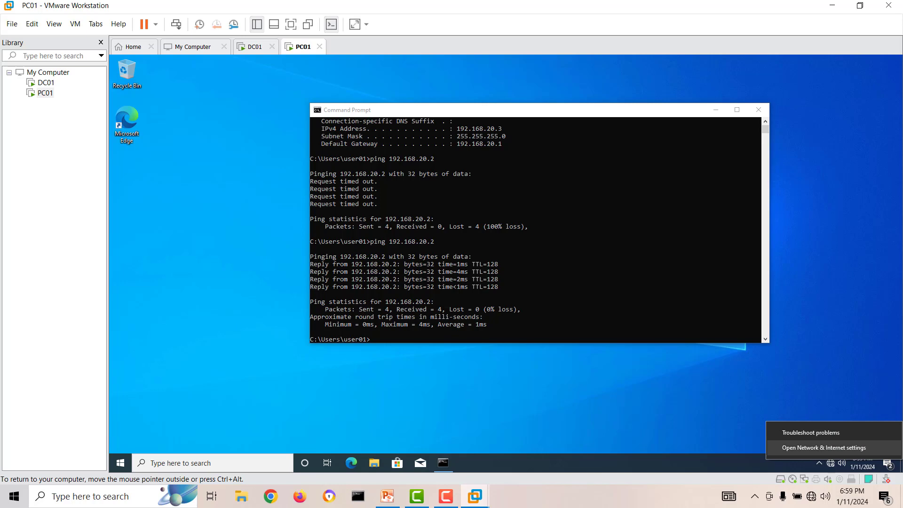
pyautogui.click(823, 447)
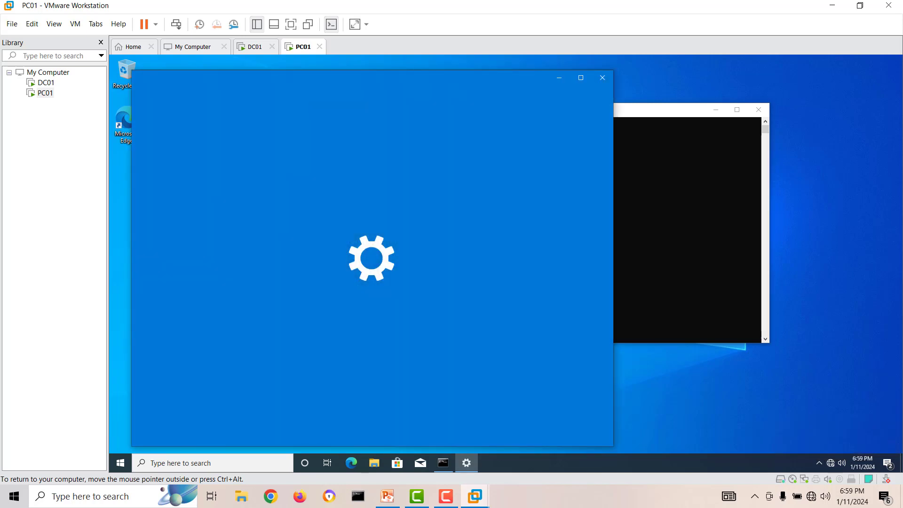
pyautogui.scroll(-3, 447, 259)
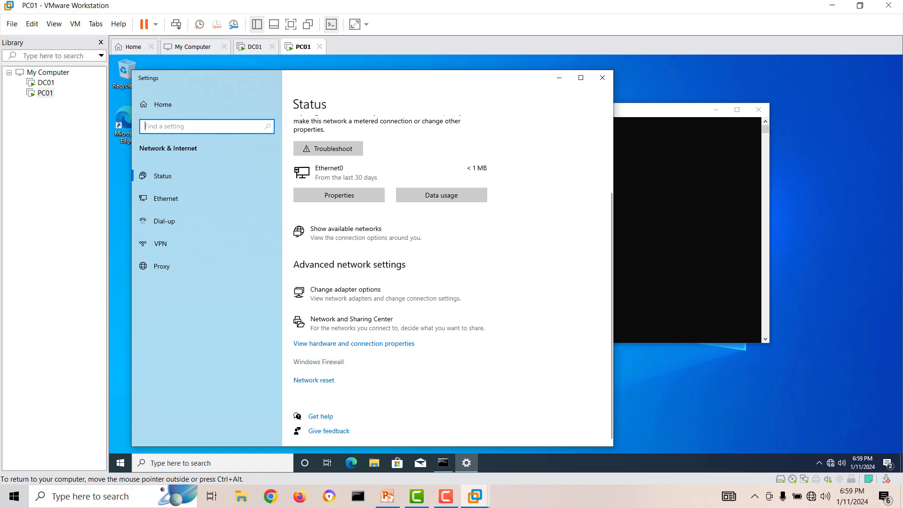
pyautogui.click(319, 362)
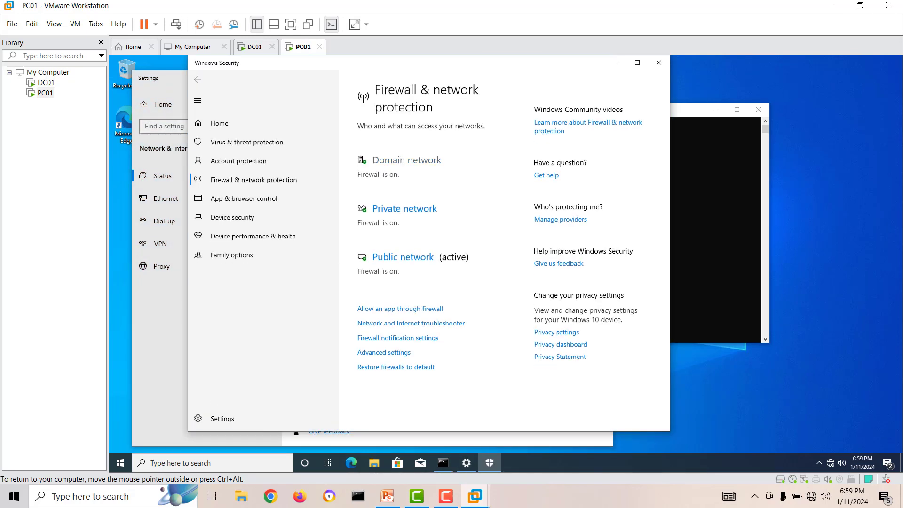
pyautogui.click(406, 161)
pyautogui.click(368, 262)
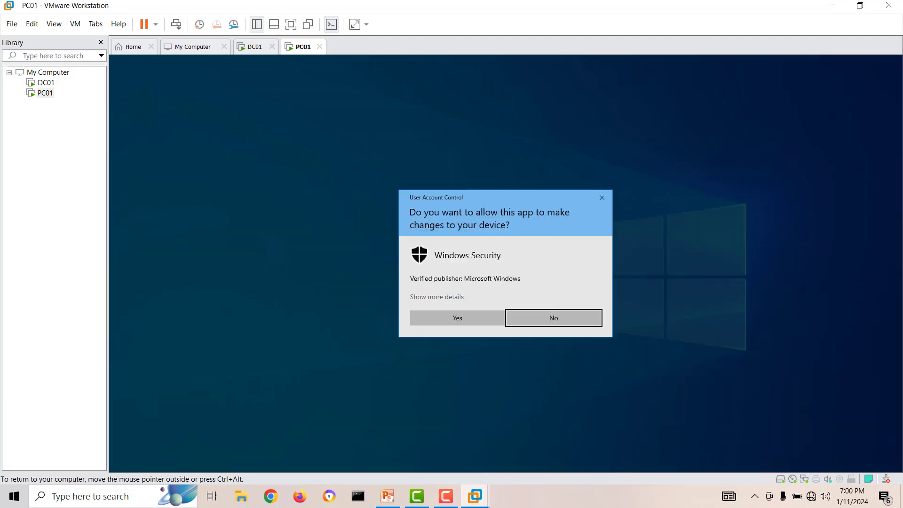
pyautogui.click(457, 318)
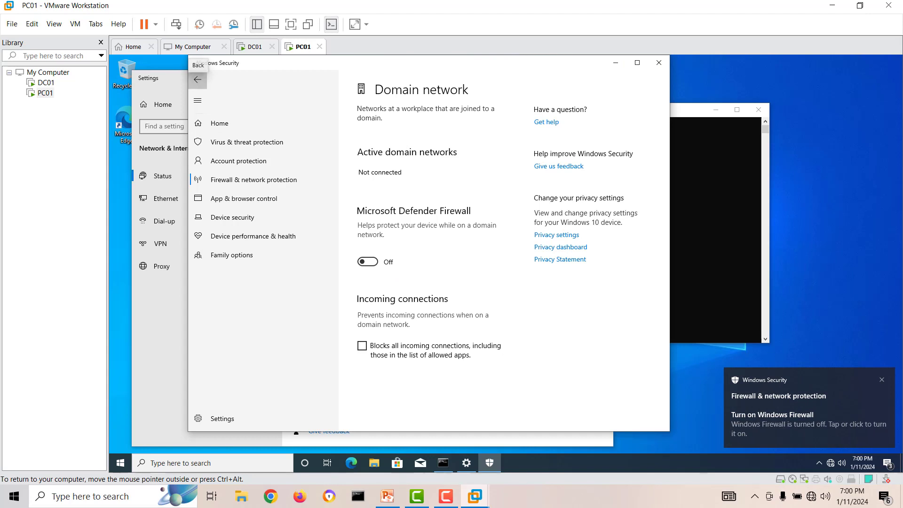
pyautogui.click(197, 79)
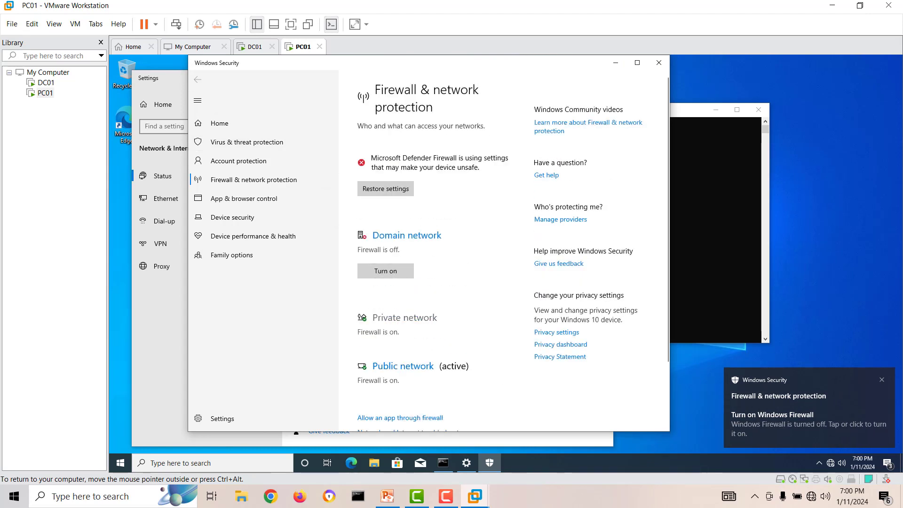
# Turn off the Private and Public network firewalls, then close Windows Security and Settings.
pyautogui.click(405, 317)
pyautogui.click(364, 272)
pyautogui.click(457, 318)
pyautogui.click(197, 79)
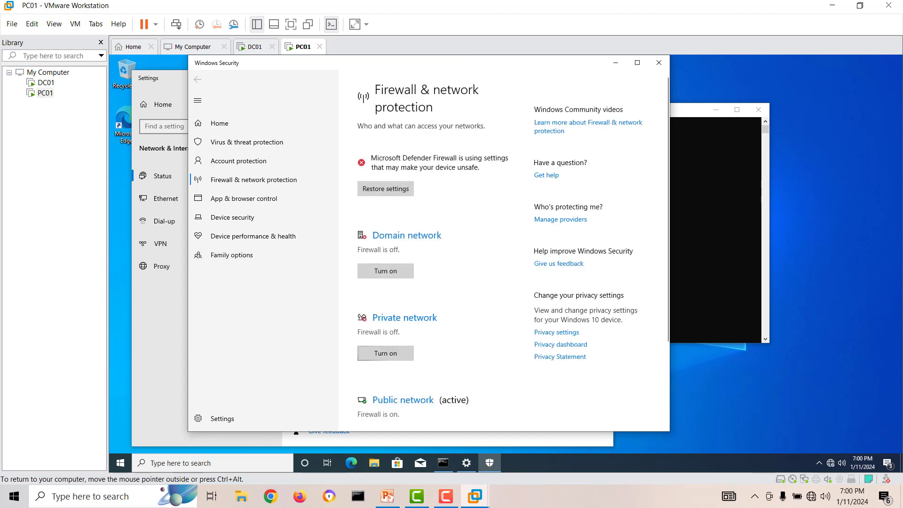
pyautogui.click(403, 400)
pyautogui.click(367, 271)
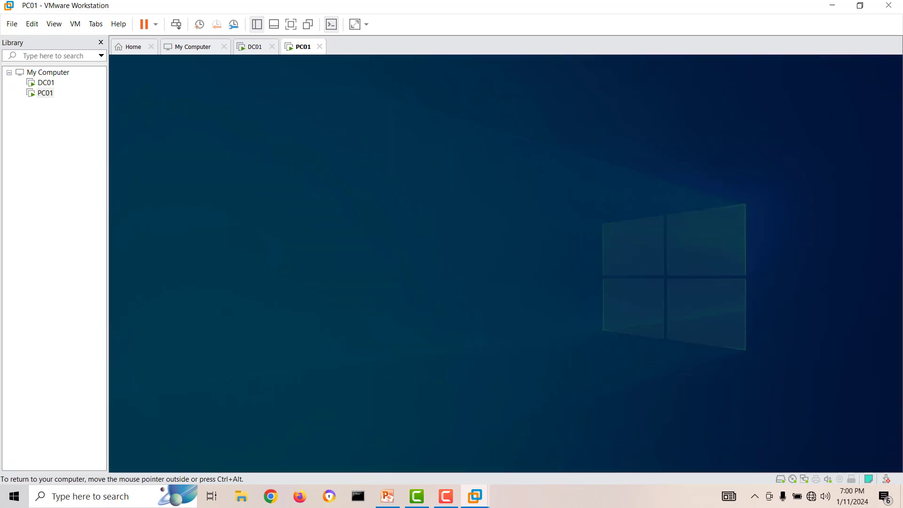
pyautogui.click(459, 317)
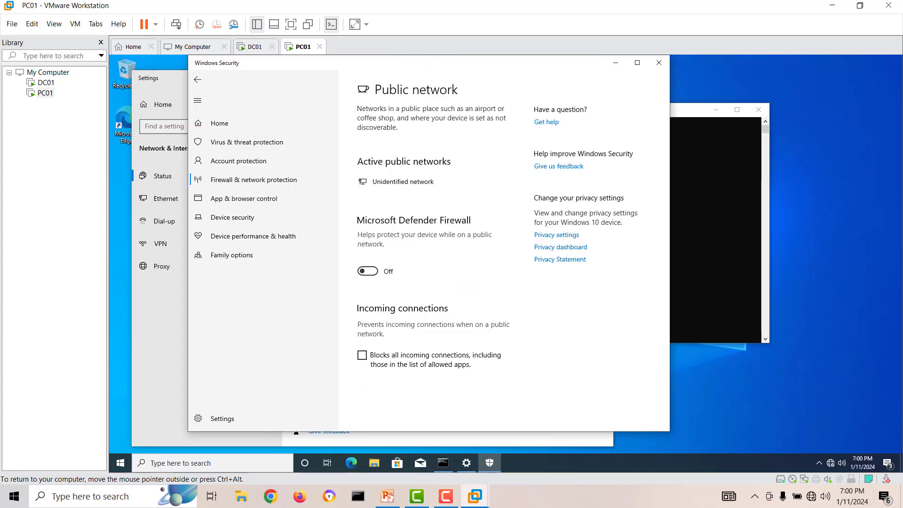
pyautogui.click(658, 62)
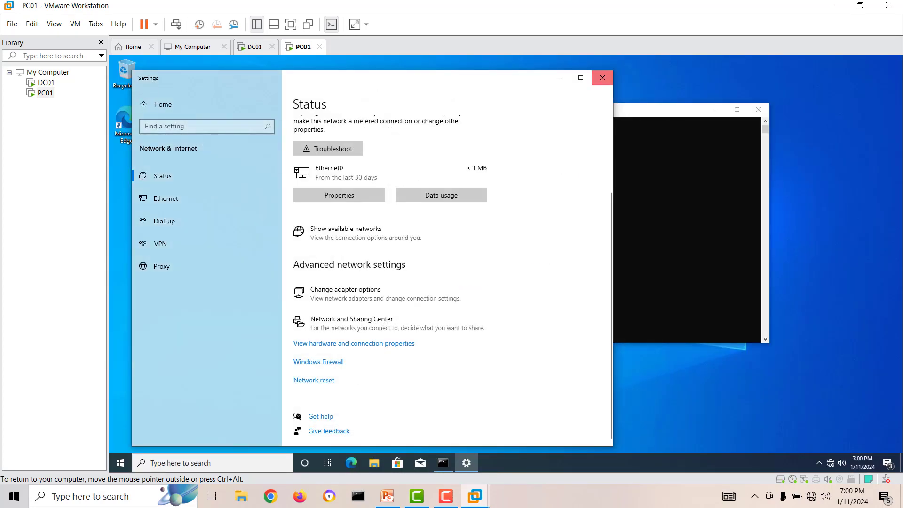
pyautogui.click(602, 77)
pyautogui.click(46, 83)
# Rerun 'ping 192.168.20.3' on DC01 for 0% loss, then show the PowerPoint diagram.
pyautogui.doubleClick(45, 83)
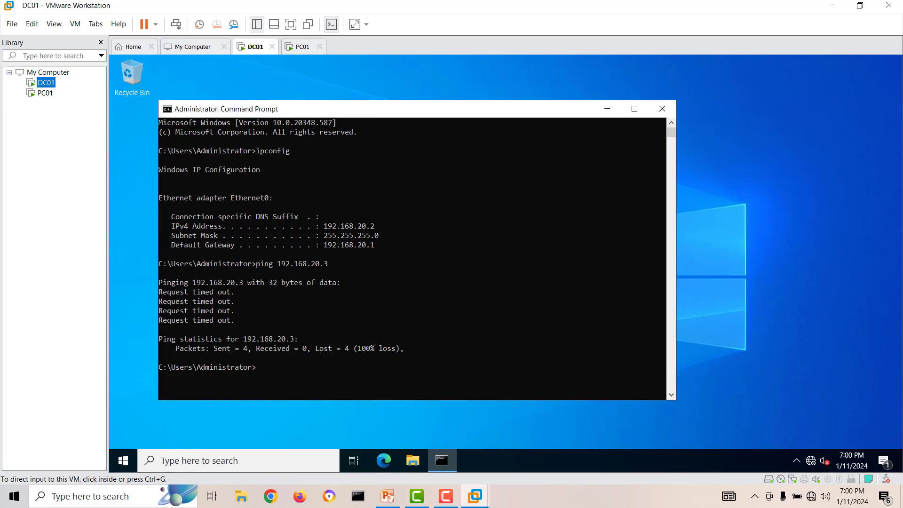
pyautogui.press('Up')
pyautogui.press('Return')
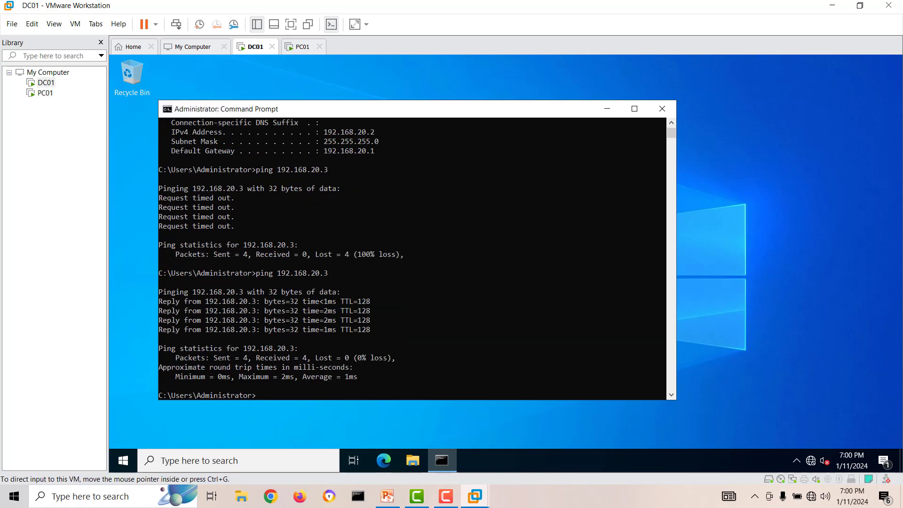
pyautogui.click(387, 496)
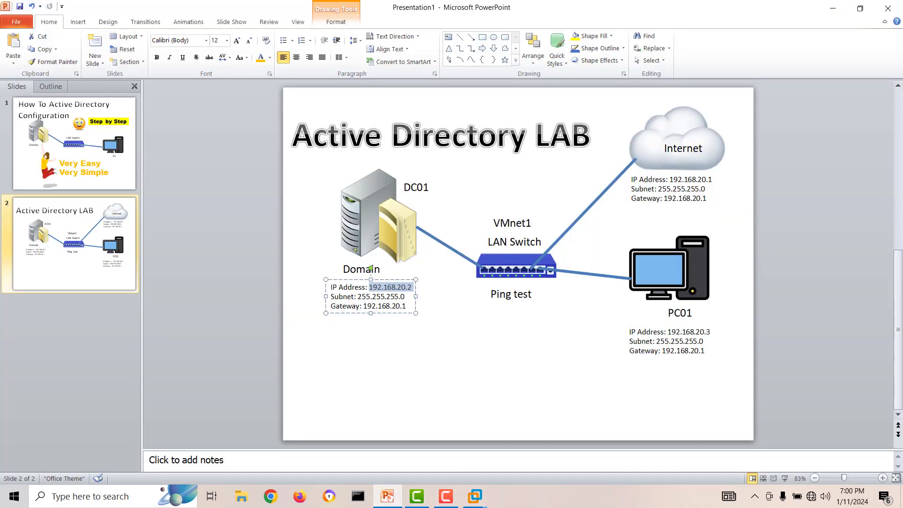
# Add a 'Windows 2022' text box and position it above the DC01 server icon.
pyautogui.click(404, 367)
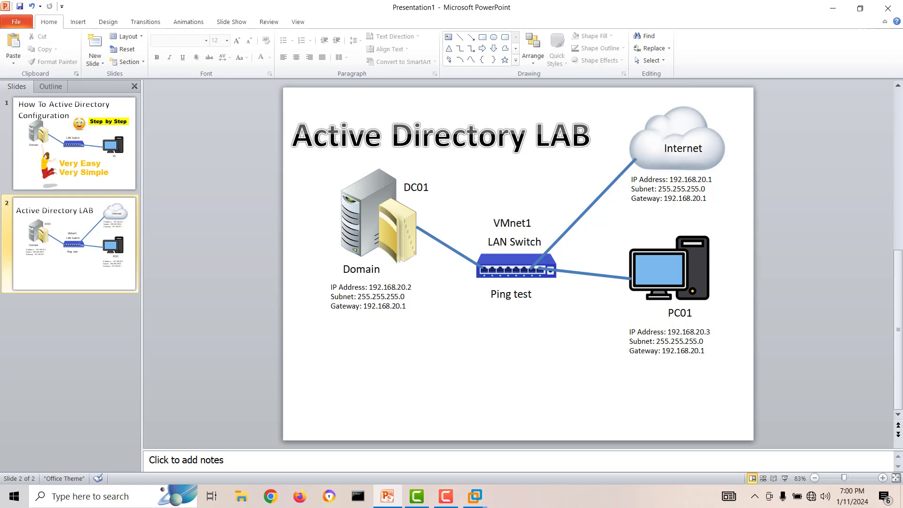
pyautogui.click(448, 37)
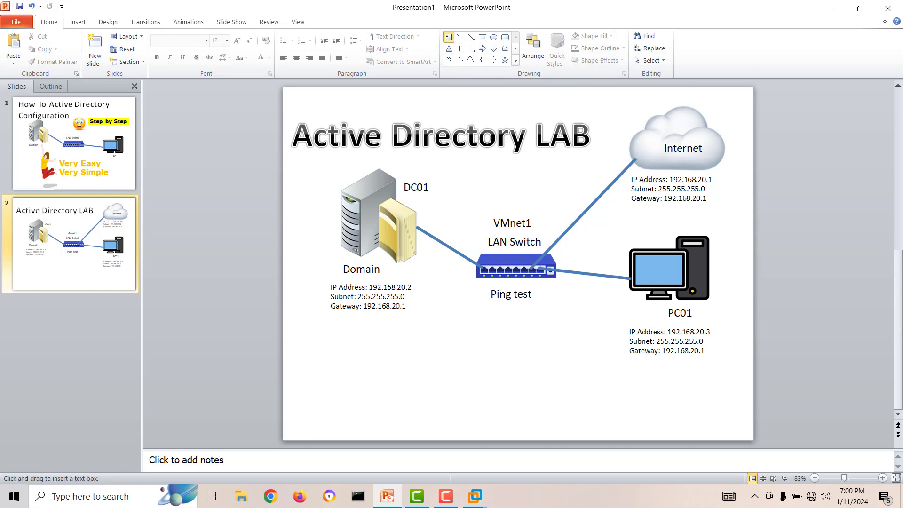
pyautogui.click(331, 173)
pyautogui.write('Wind')
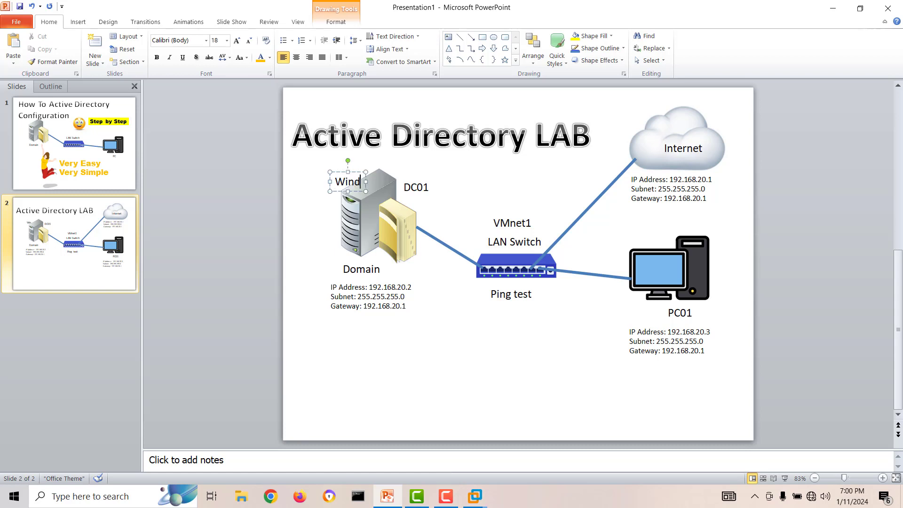
pyautogui.write('ows 2022')
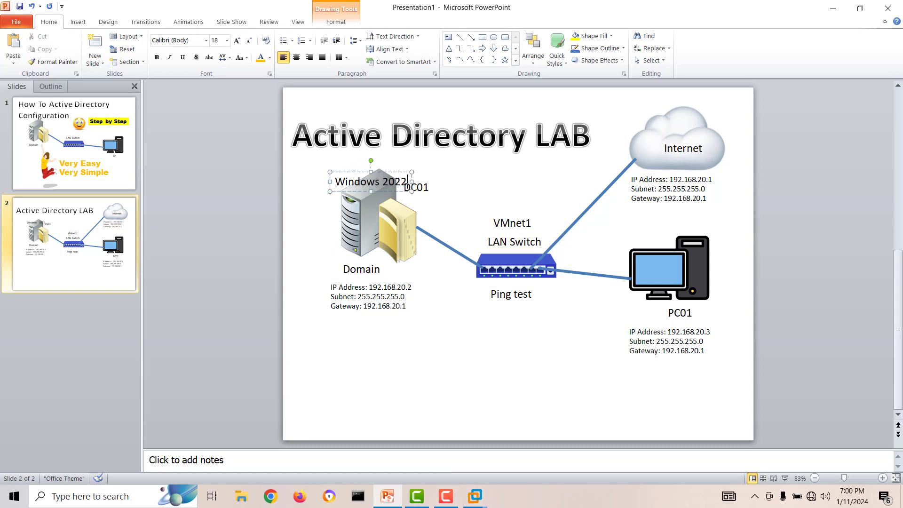
pyautogui.moveTo(358, 172); pyautogui.dragTo(334, 158)
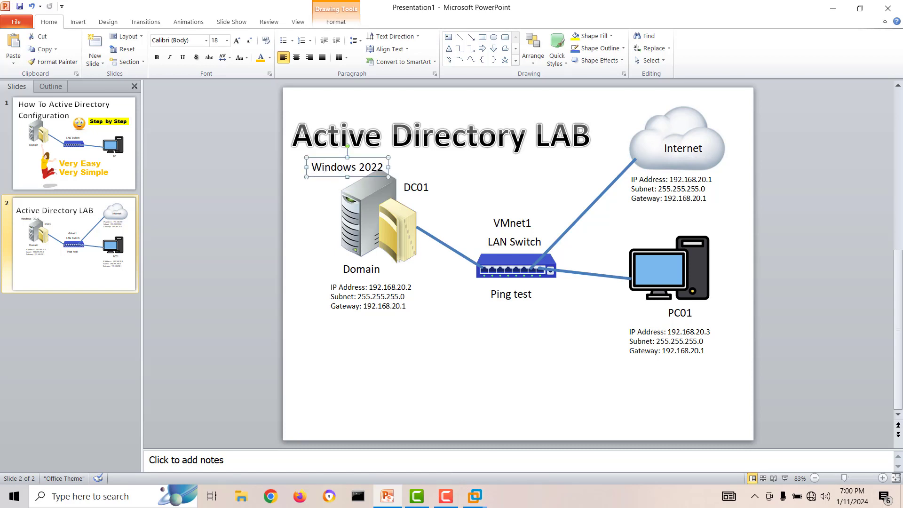
# Add a 'Windos 10' text box and position it above the PC01 computer.
pyautogui.click(448, 37)
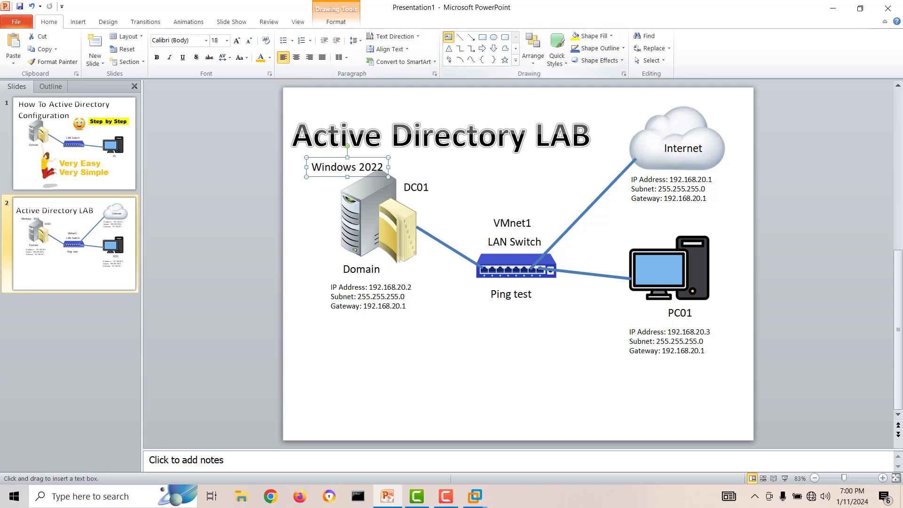
pyautogui.click(638, 230)
pyautogui.write('Wind')
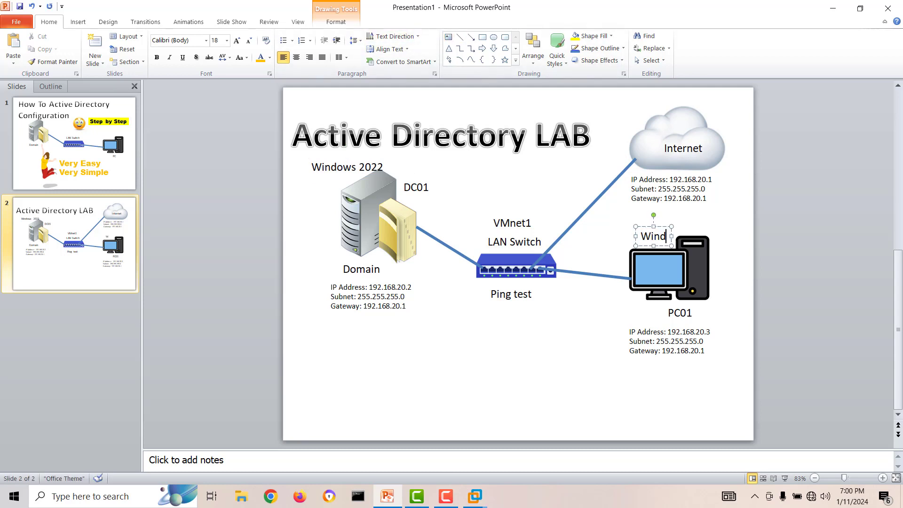
pyautogui.write('os 10')
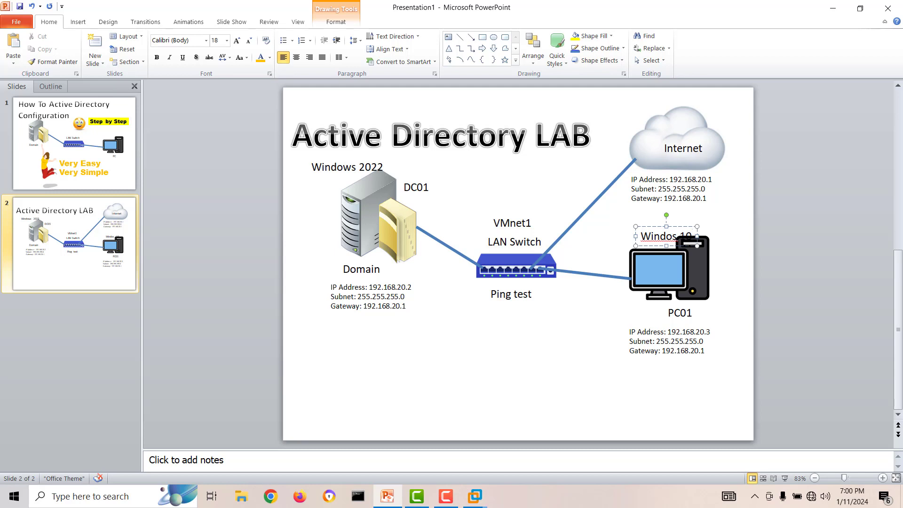
pyautogui.moveTo(692, 237); pyautogui.dragTo(673, 224)
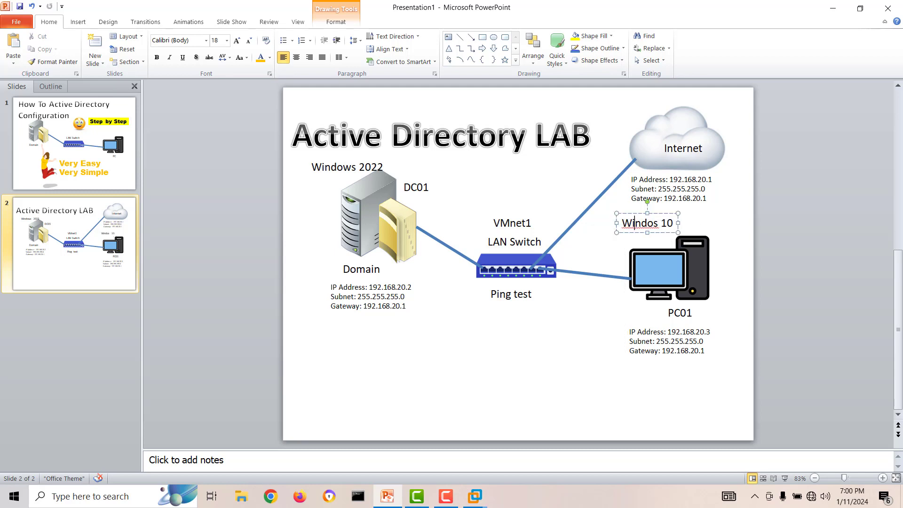
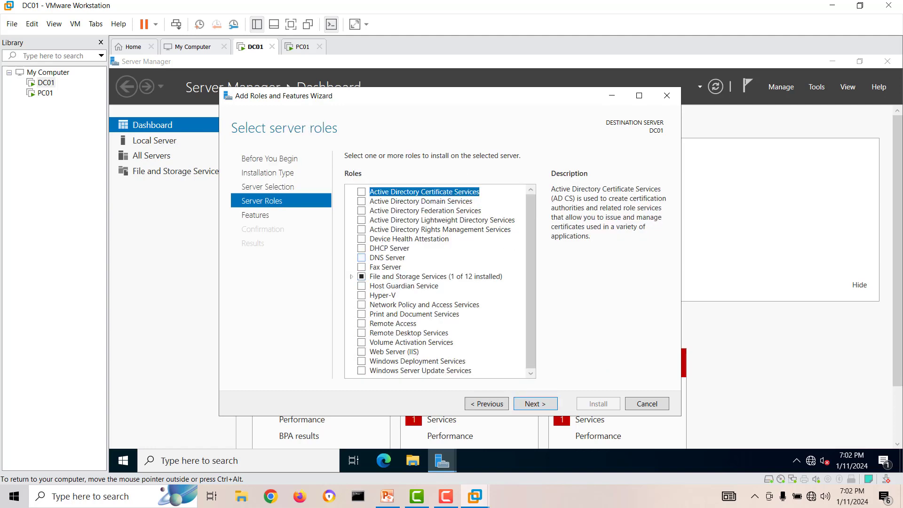
# Select DNS Server with its required features, install it, and close the finished wizard.
pyautogui.click(361, 257)
pyautogui.click(485, 349)
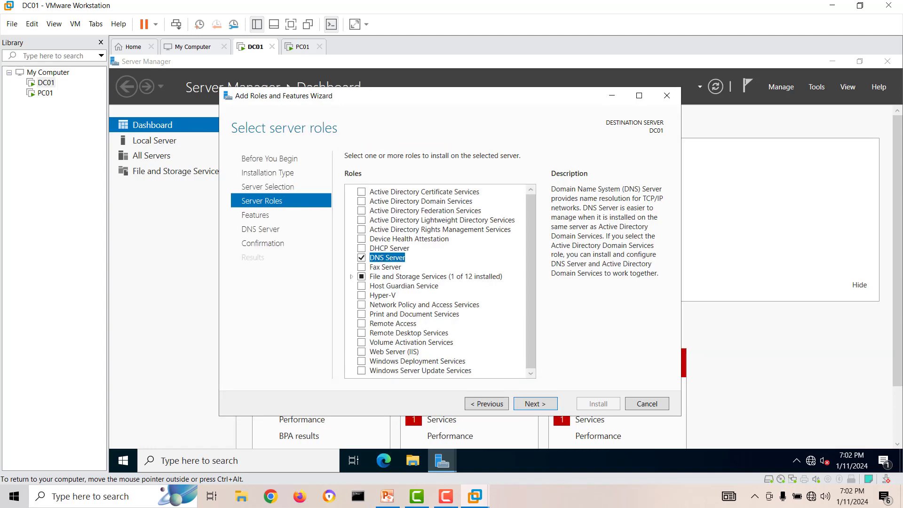
pyautogui.click(535, 404)
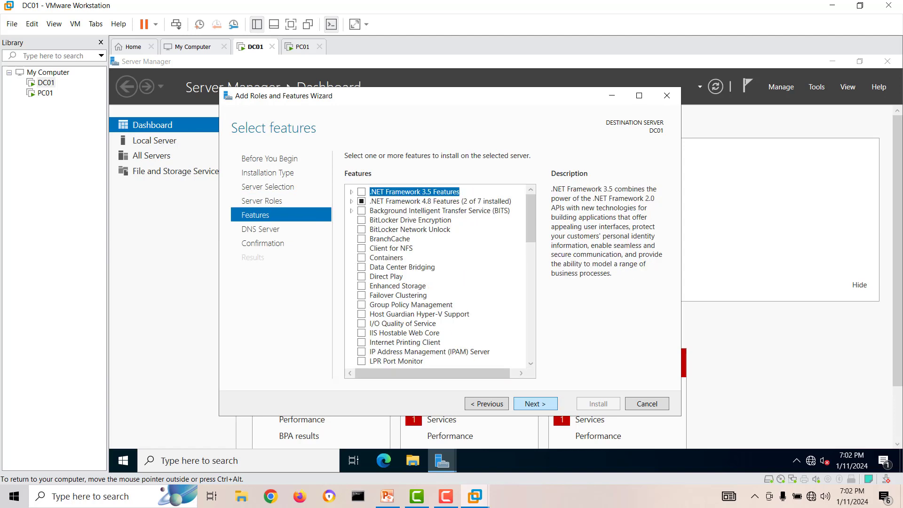
pyautogui.click(535, 403)
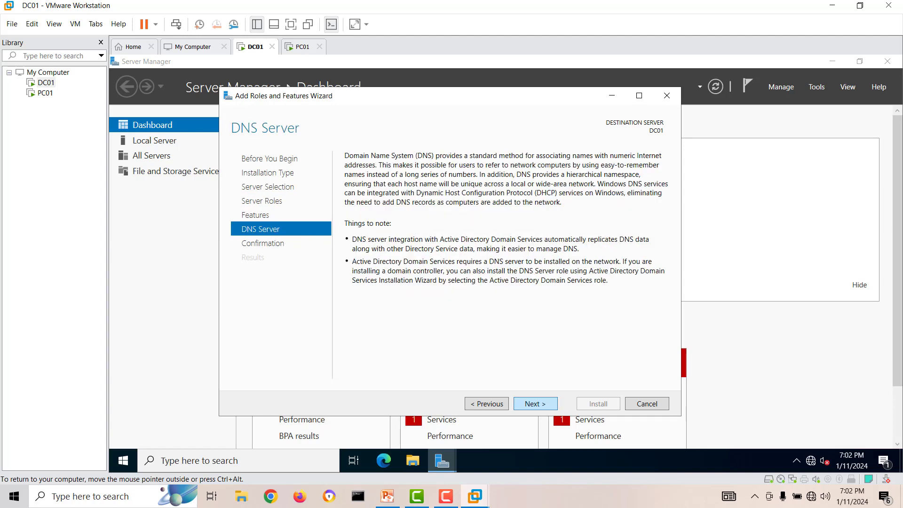
pyautogui.click(535, 403)
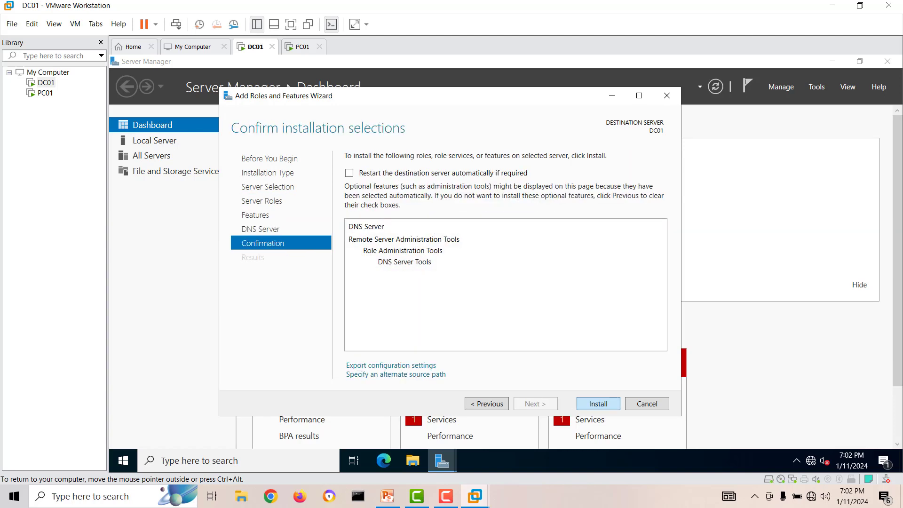
pyautogui.click(598, 403)
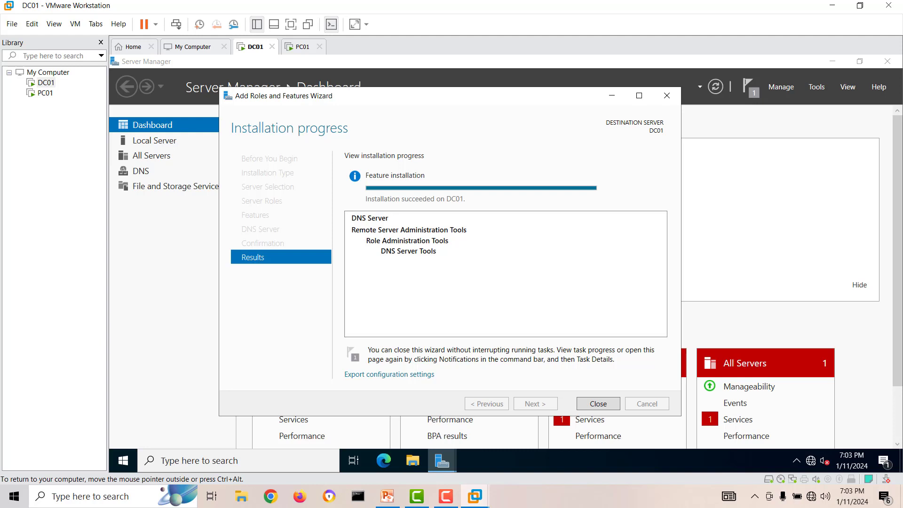
pyautogui.click(599, 403)
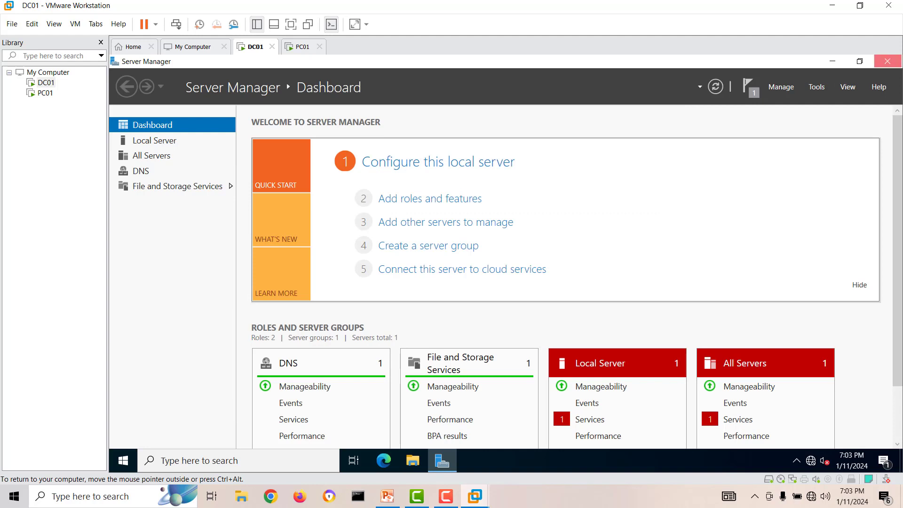
pyautogui.click(887, 61)
pyautogui.press('super')
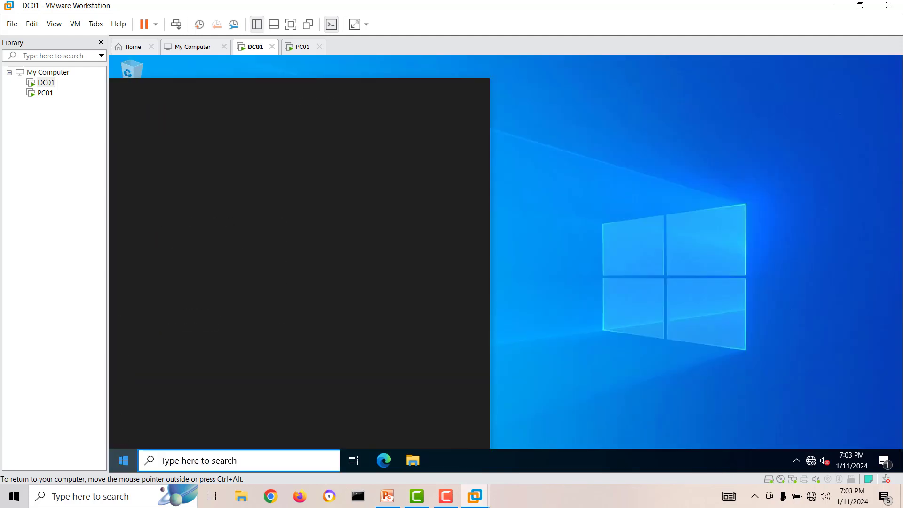
pyautogui.write('dns')
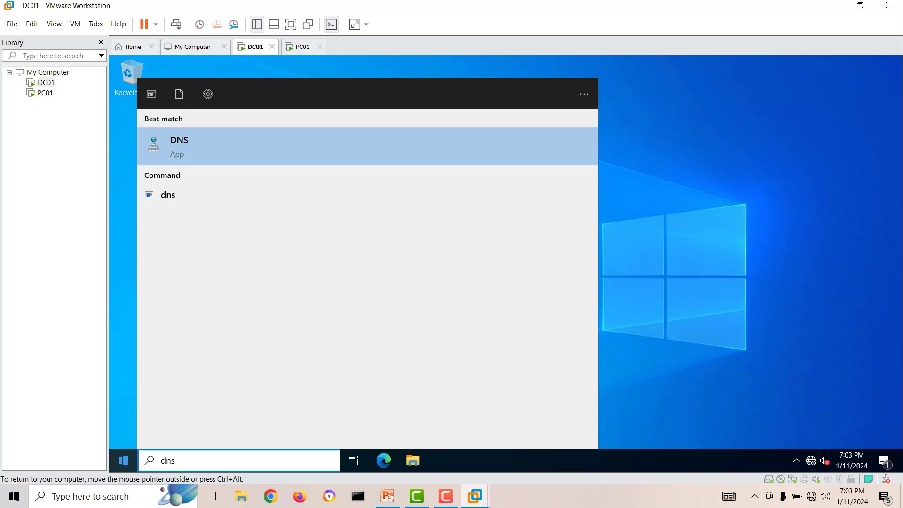
pyautogui.press('Return')
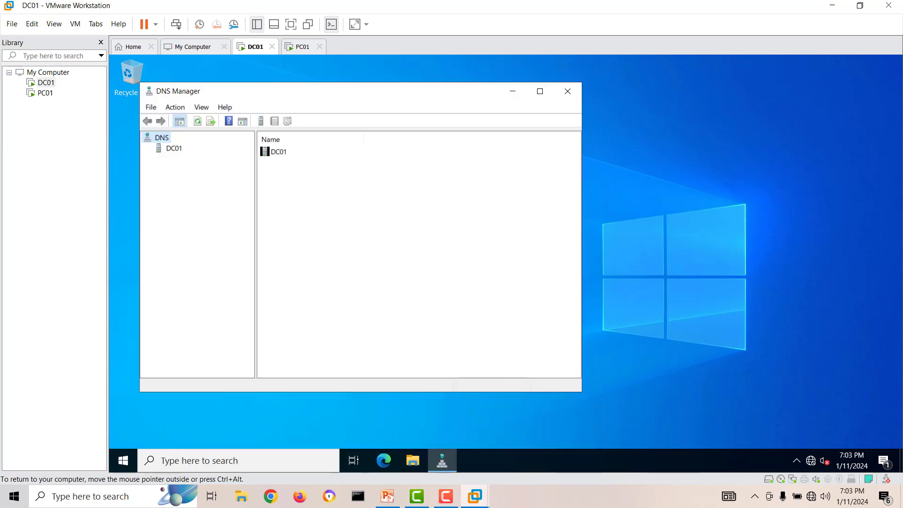
pyautogui.click(174, 148)
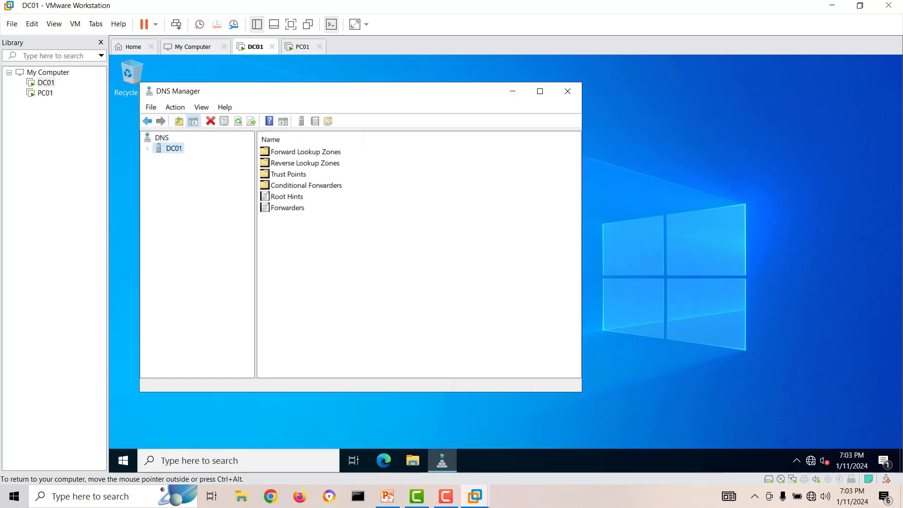
pyautogui.click(147, 148)
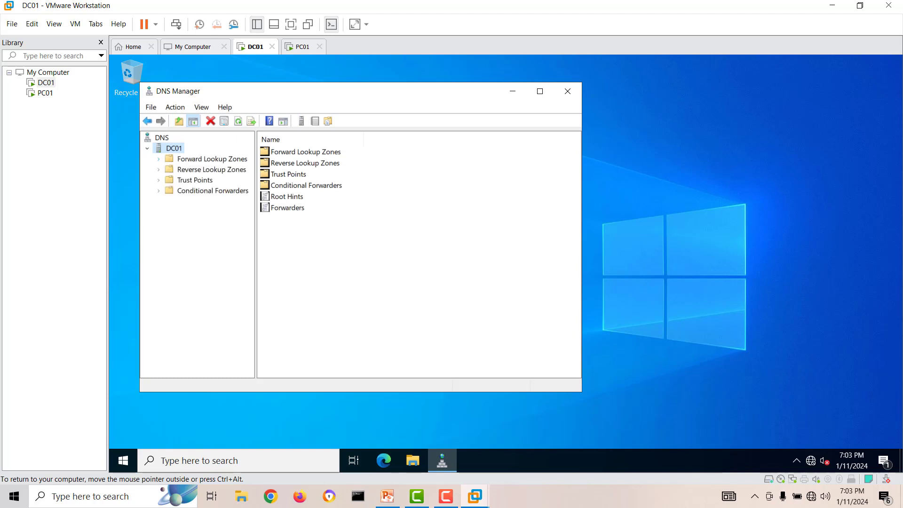
pyautogui.click(212, 159)
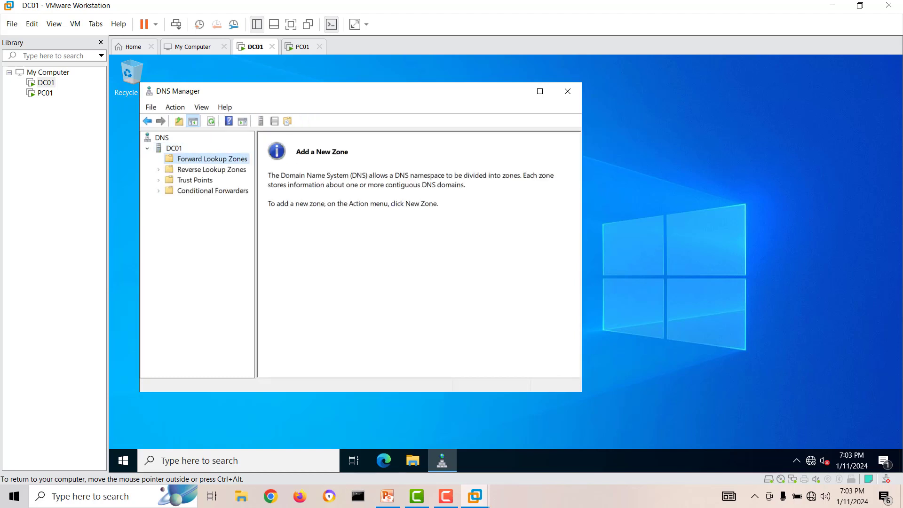
pyautogui.click(568, 91)
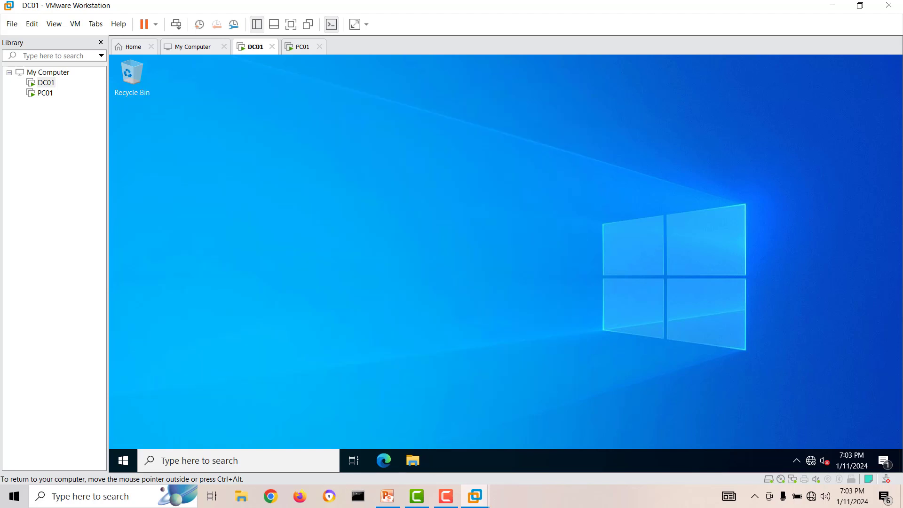
pyautogui.click(123, 461)
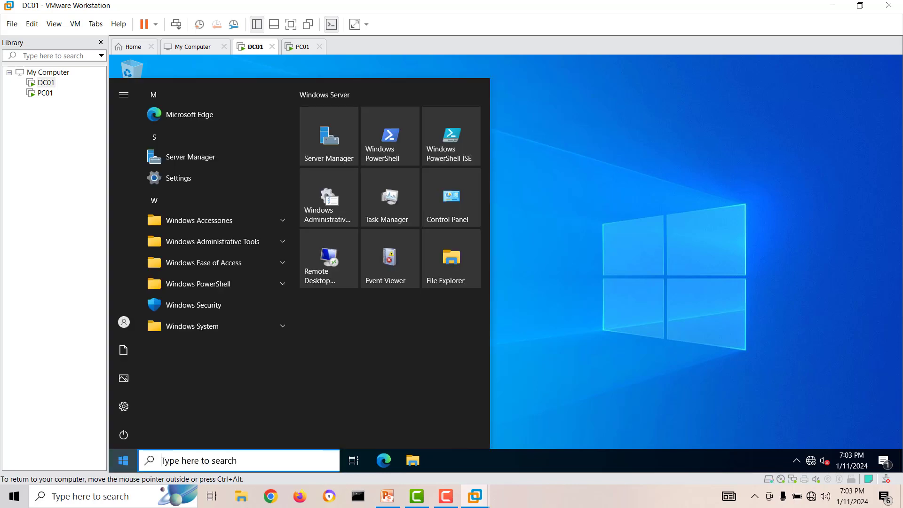
pyautogui.click(328, 136)
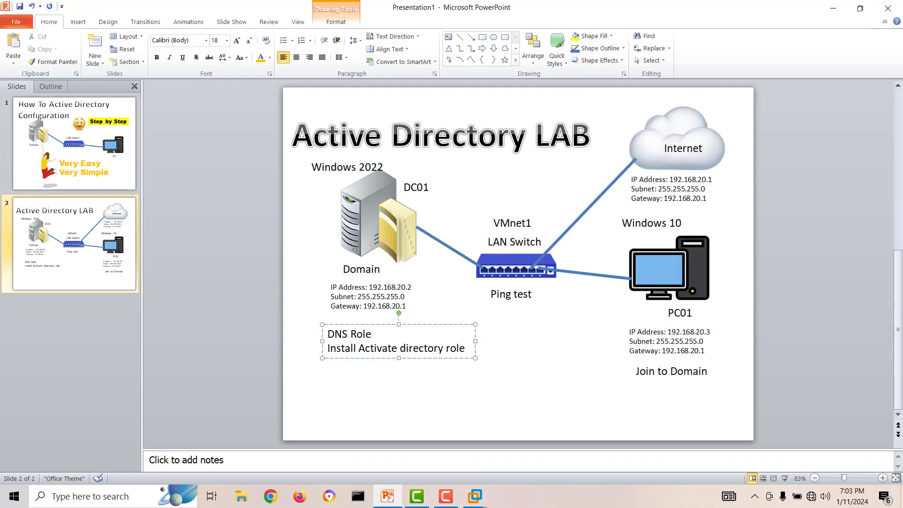
pyautogui.moveTo(373, 334); pyautogui.dragTo(328, 335)
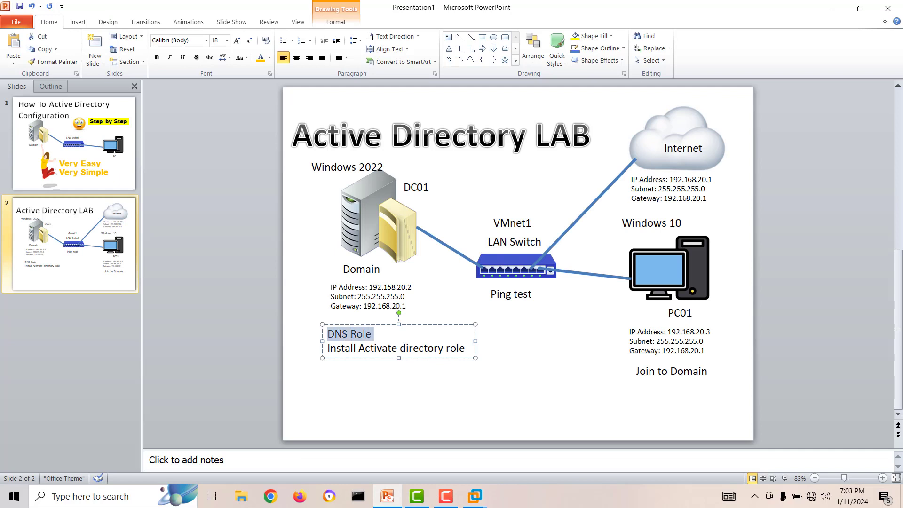
pyautogui.press('Escape')
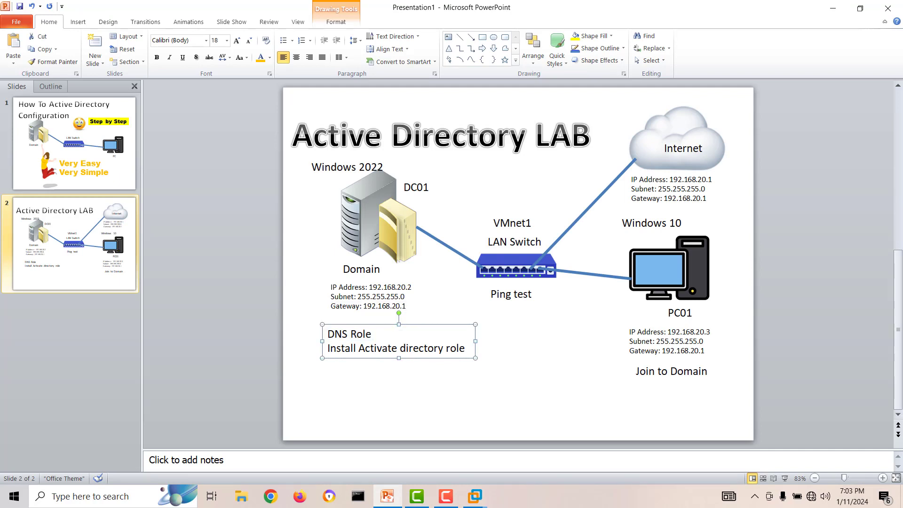
pyautogui.moveTo(465, 348); pyautogui.dragTo(327, 348)
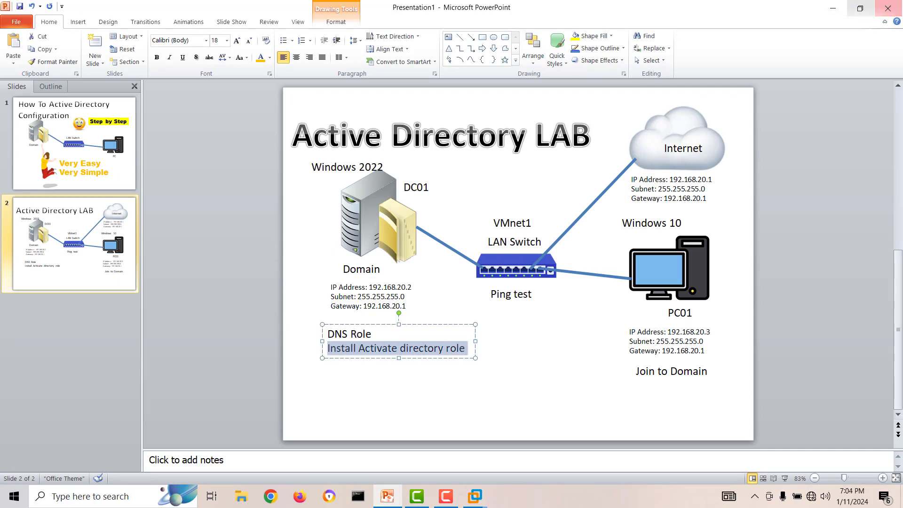
pyautogui.click(832, 8)
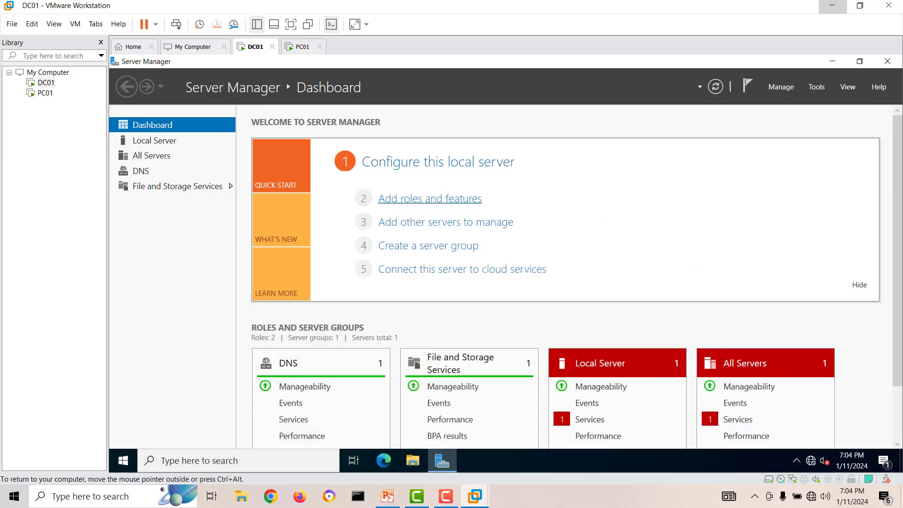
# Start Add Roles and Features and select Active Directory Domain Services with its required features.
pyautogui.click(430, 198)
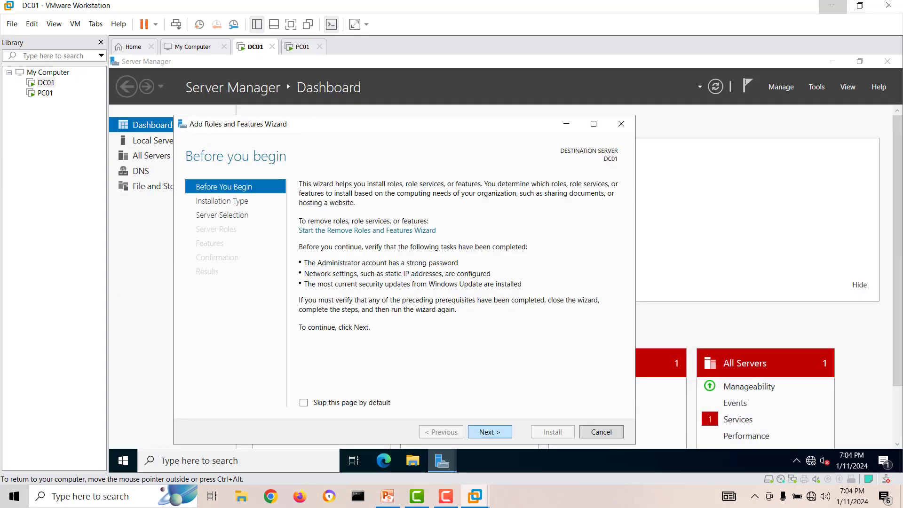
pyautogui.click(489, 432)
pyautogui.click(490, 431)
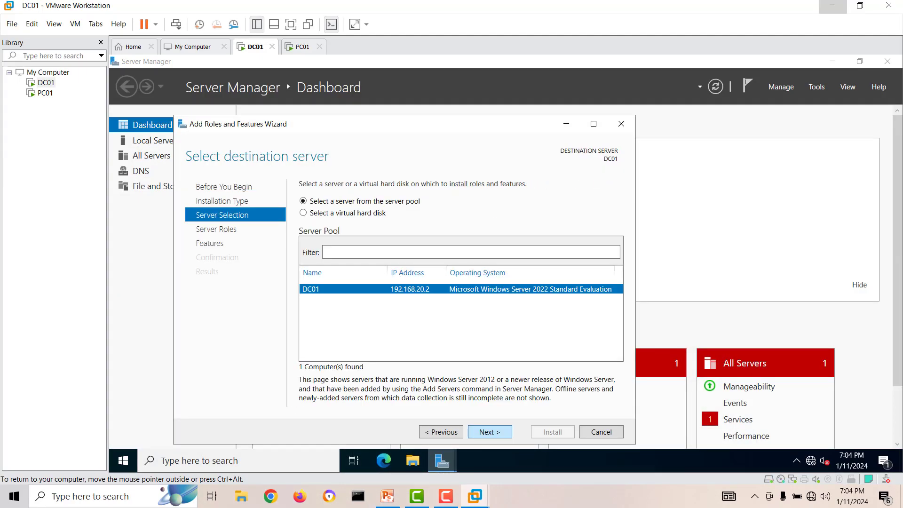
pyautogui.click(489, 432)
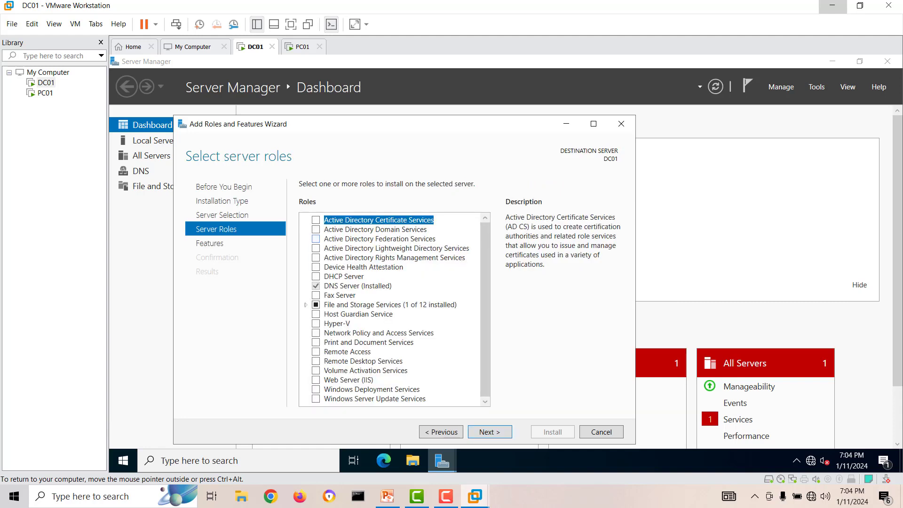
pyautogui.click(315, 229)
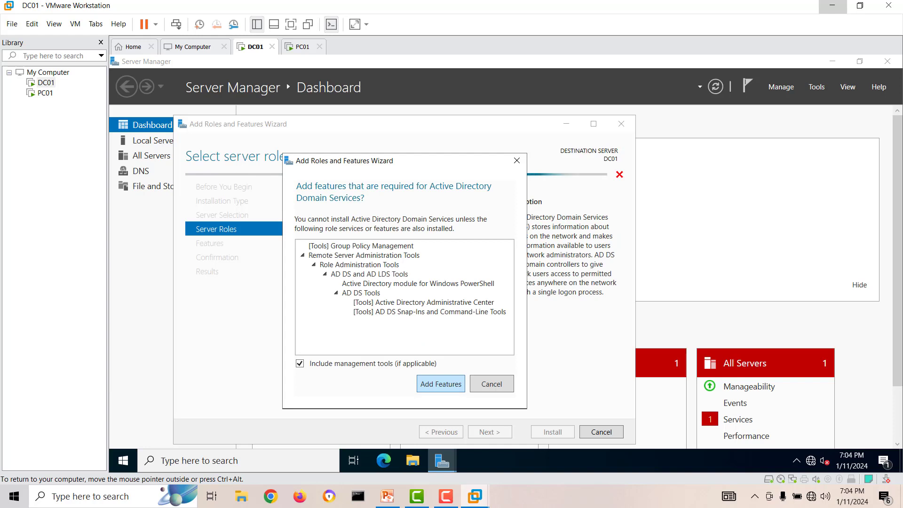
pyautogui.click(441, 383)
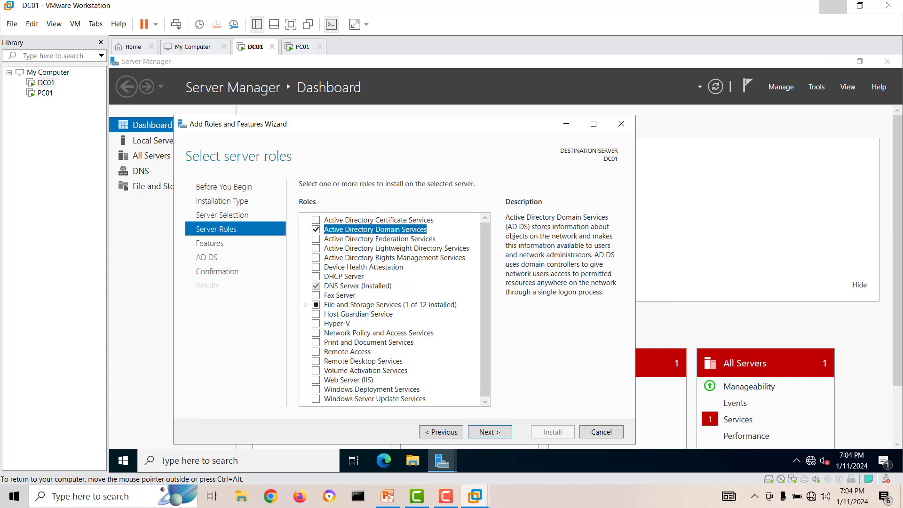
# Advance past the Features and AD DS pages and start the installation.
pyautogui.click(489, 432)
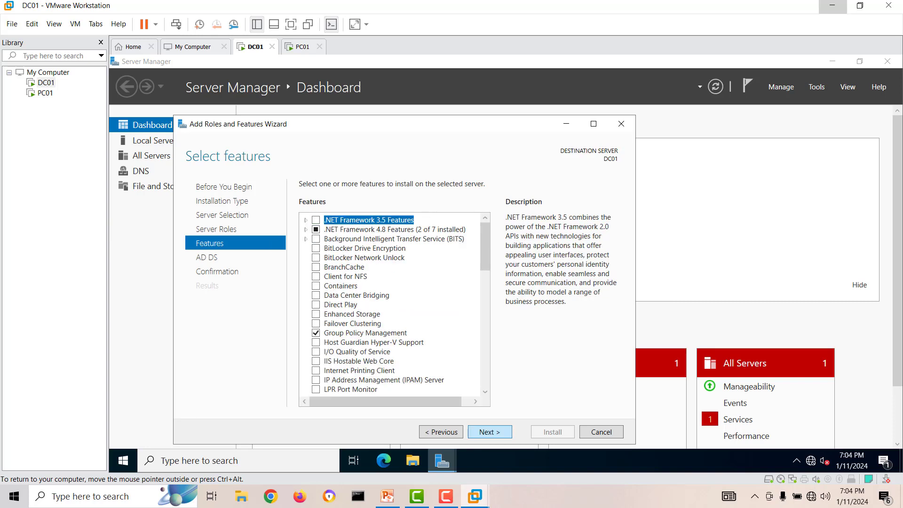
pyautogui.click(489, 431)
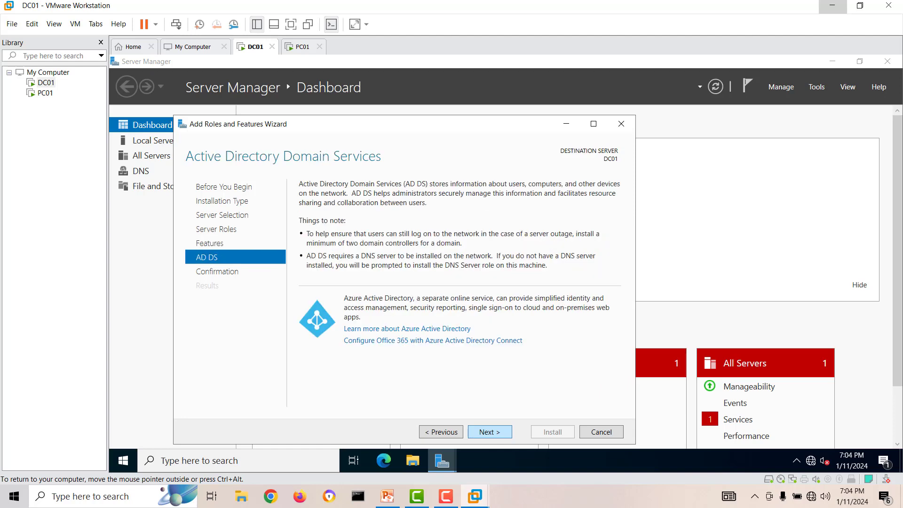
pyautogui.click(490, 432)
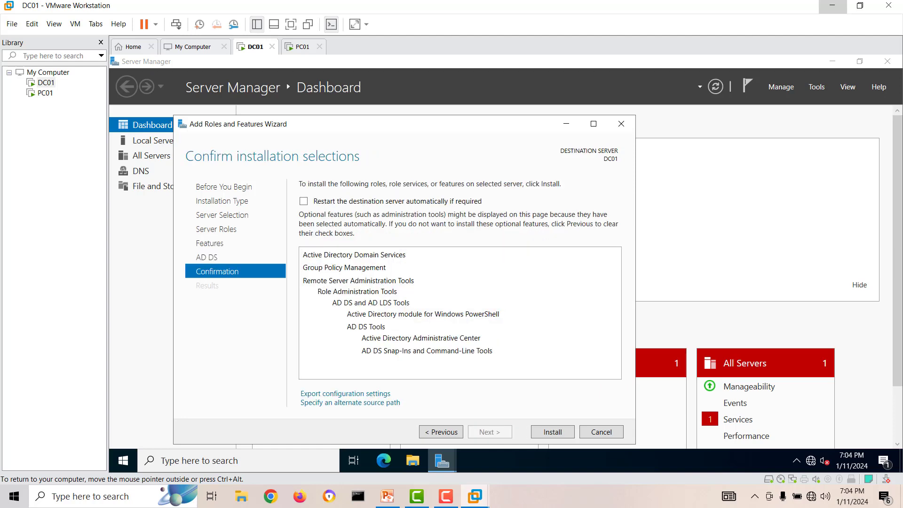
pyautogui.click(552, 431)
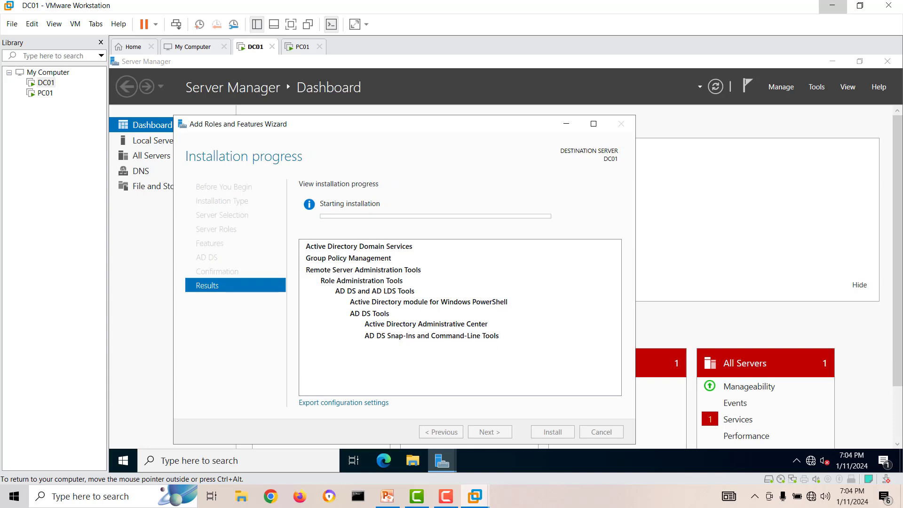
# Drag the Add Roles and Features Wizard aside while AD DS installs.
pyautogui.moveTo(470, 125); pyautogui.dragTo(504, 112)
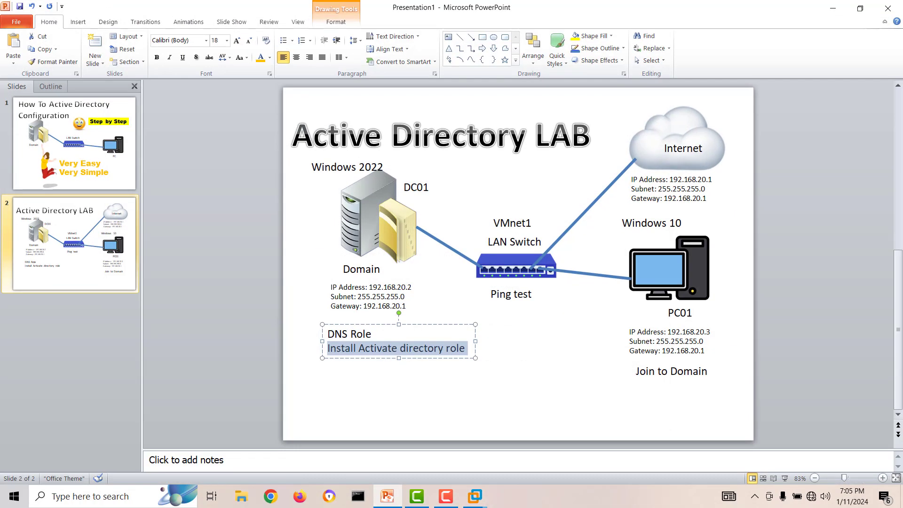
# Add 'Promote the Servers as domain Controller' as a new notes line and shift the box slightly left.
pyautogui.click(465, 348)
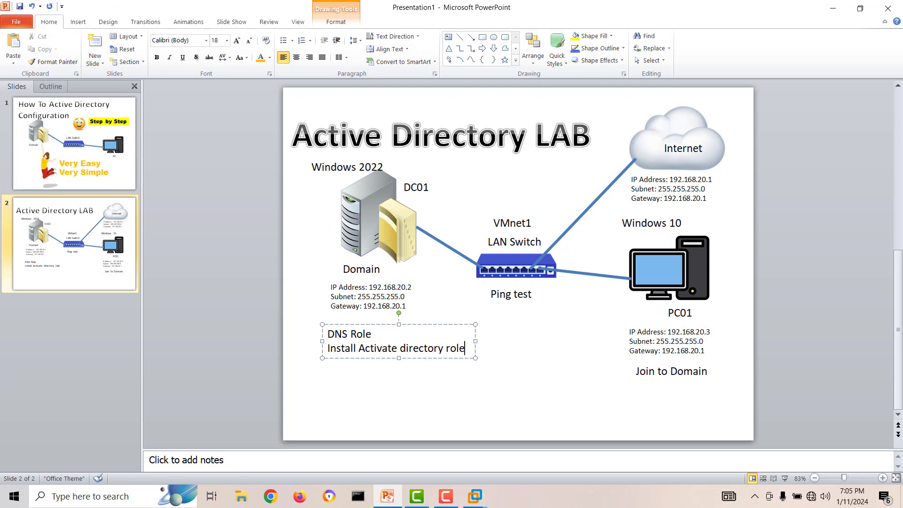
pyautogui.press('Return')
pyautogui.write('P')
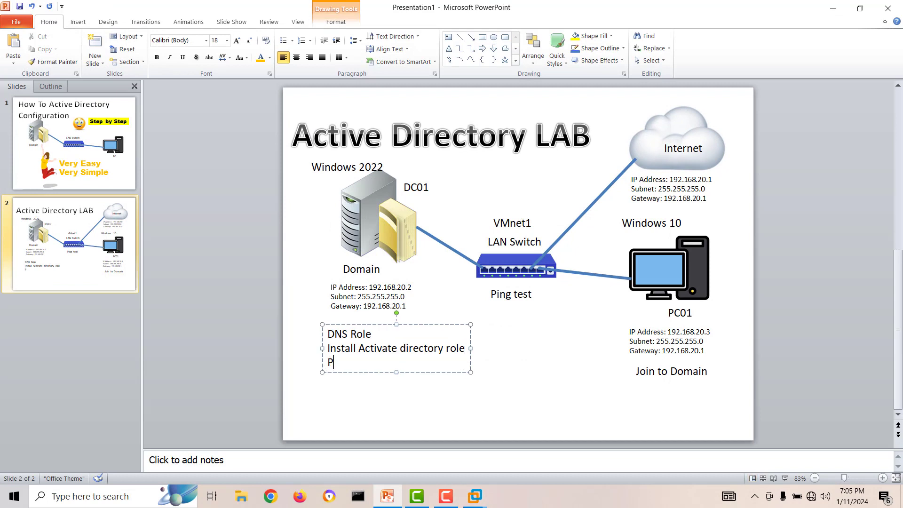
pyautogui.write('romote the Servers as d')
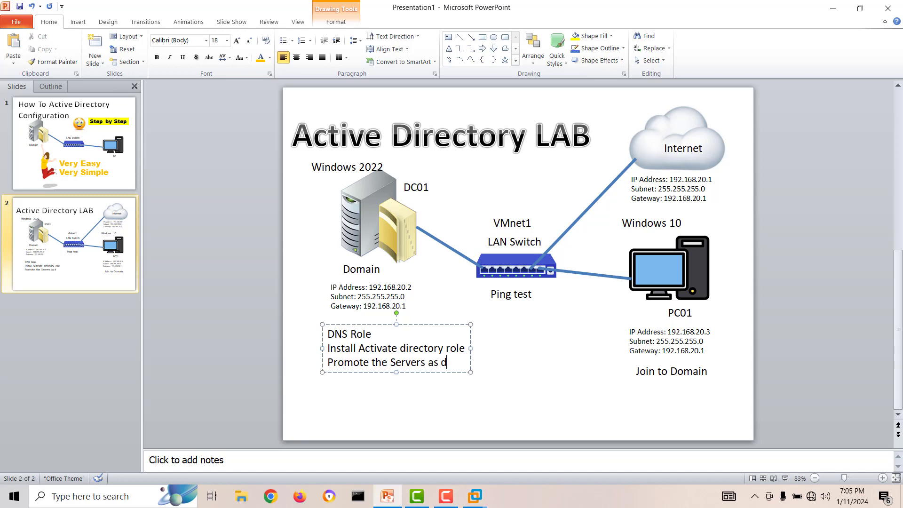
pyautogui.write('omain Cont')
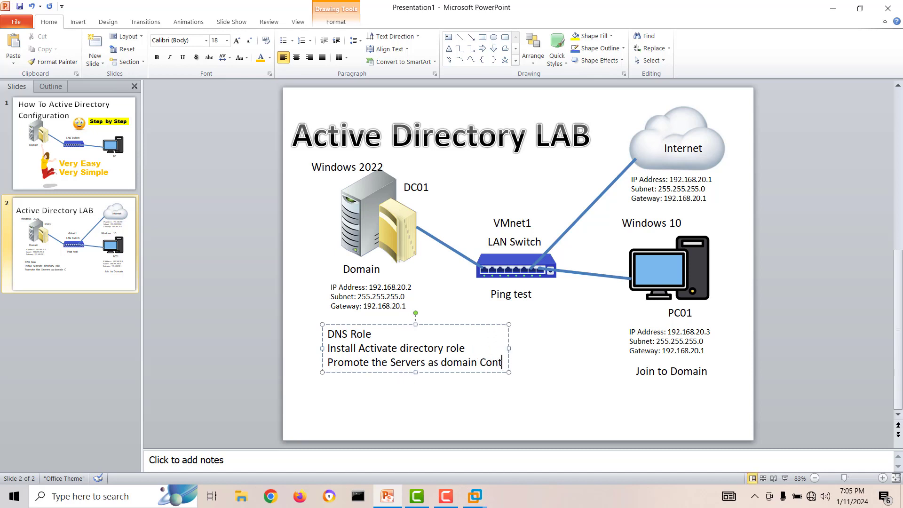
pyautogui.write('roller')
pyautogui.press('Escape')
pyautogui.press('Escape')
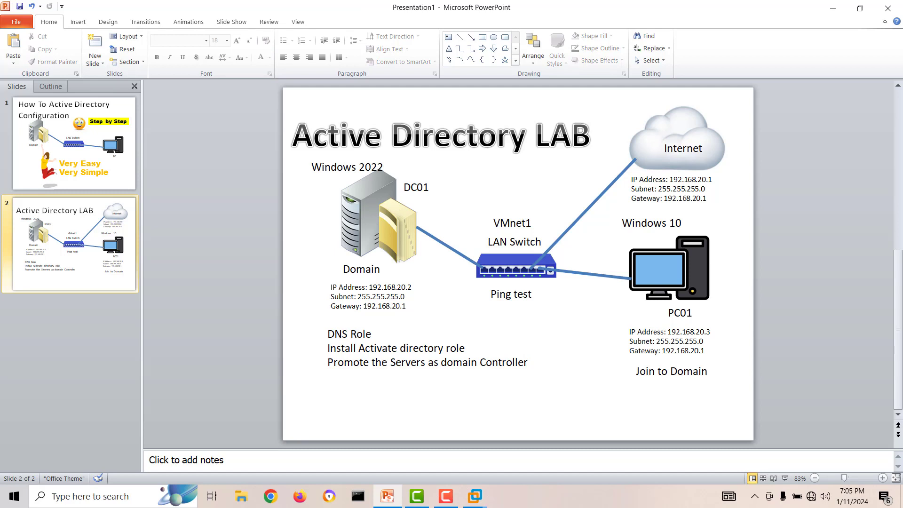
pyautogui.moveTo(329, 335)
pyautogui.mouseDown()
pyautogui.moveTo(374, 334)
pyautogui.moveTo(357, 348)
pyautogui.moveTo(467, 349)
pyautogui.mouseUp()
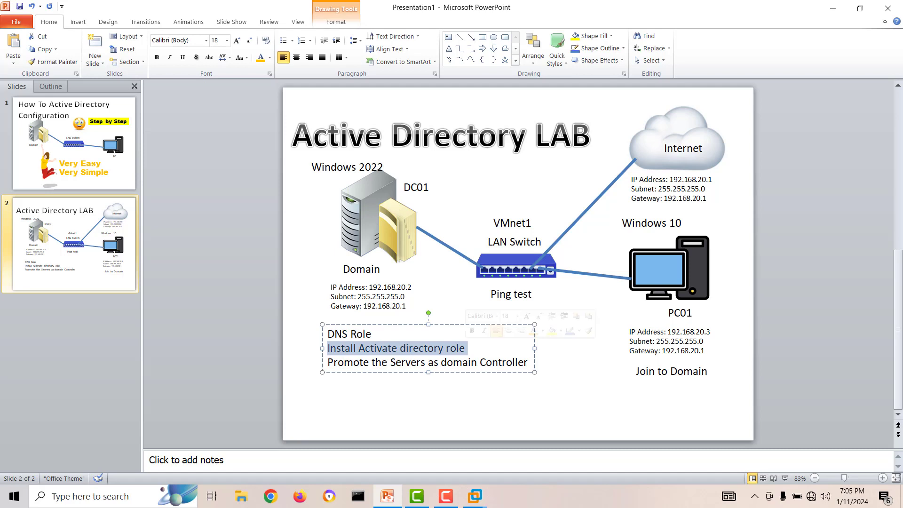
pyautogui.moveTo(323, 363)
pyautogui.mouseDown()
pyautogui.moveTo(383, 362)
pyautogui.moveTo(319, 362)
pyautogui.mouseUp()
pyautogui.press('Escape')
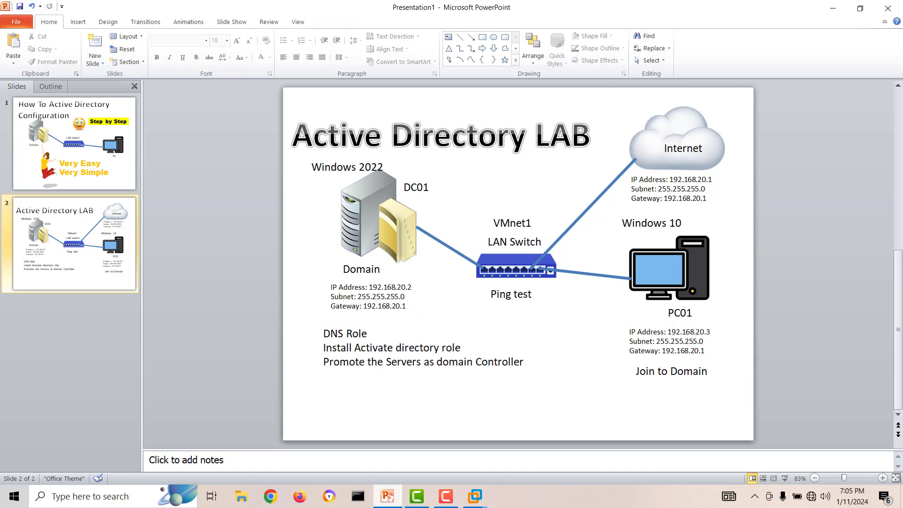
# Back on DC01, close the completed AD DS installation wizard and open Server Manager's Notifications flag.
pyautogui.moveTo(475, 496)
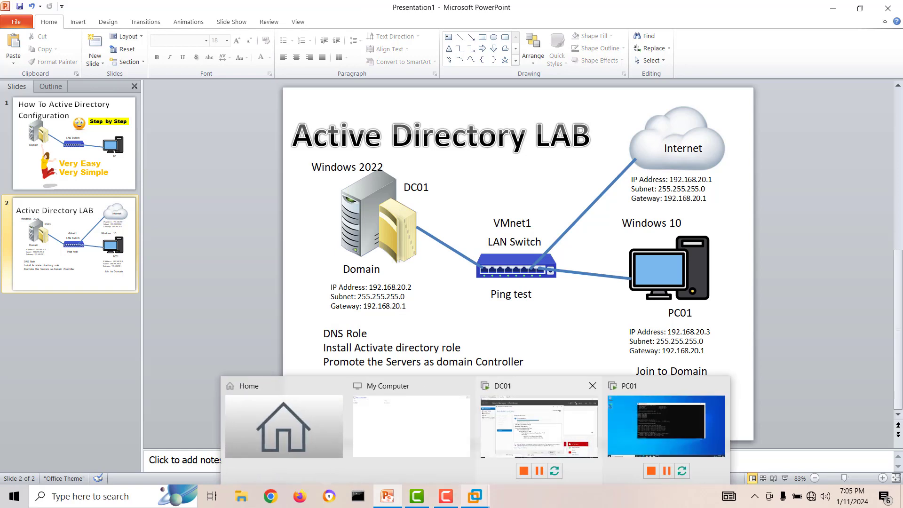
pyautogui.click(539, 426)
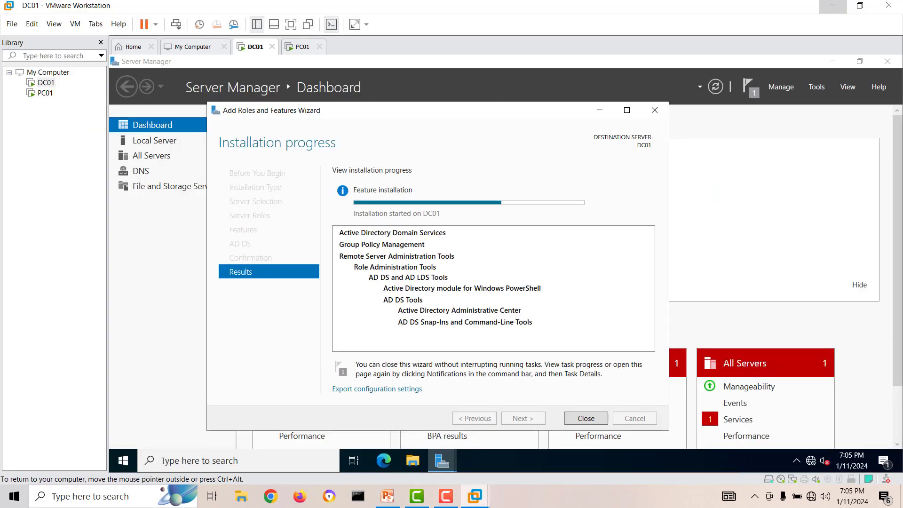
pyautogui.moveTo(483, 115); pyautogui.dragTo(490, 114)
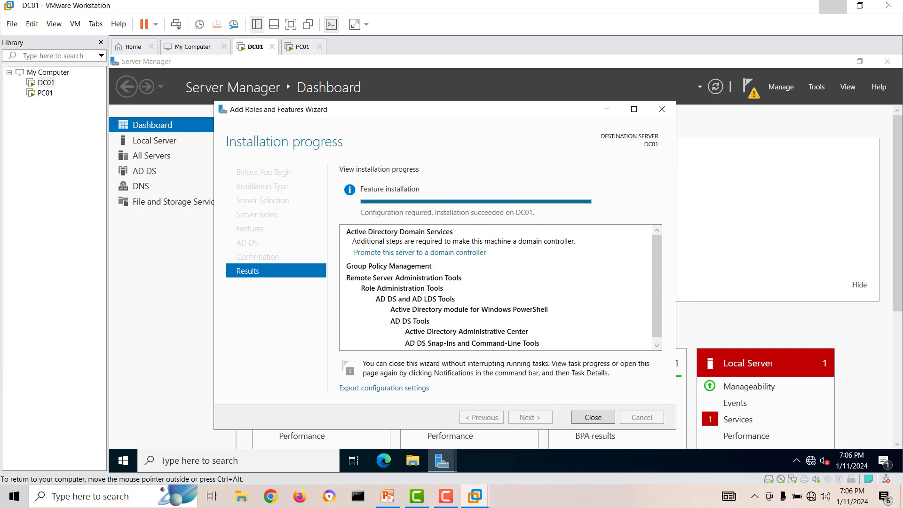
pyautogui.scroll(-1, 499, 287)
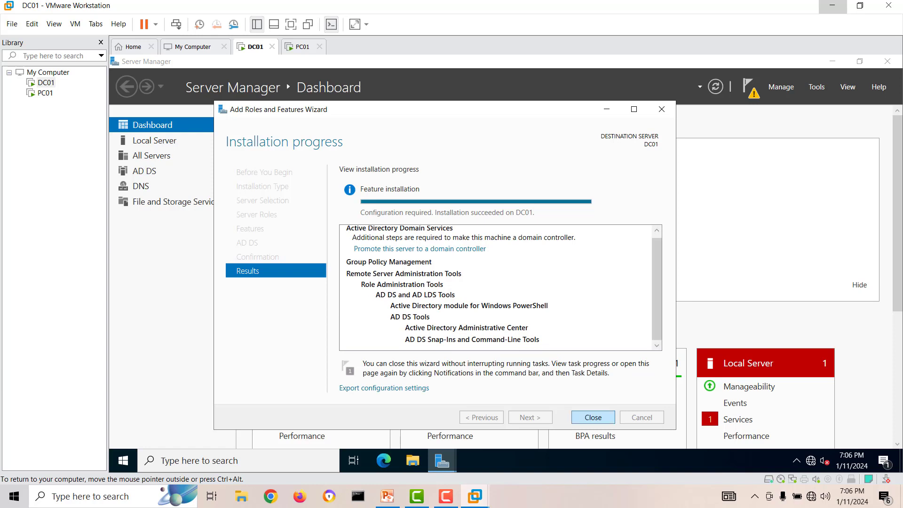
pyautogui.click(593, 417)
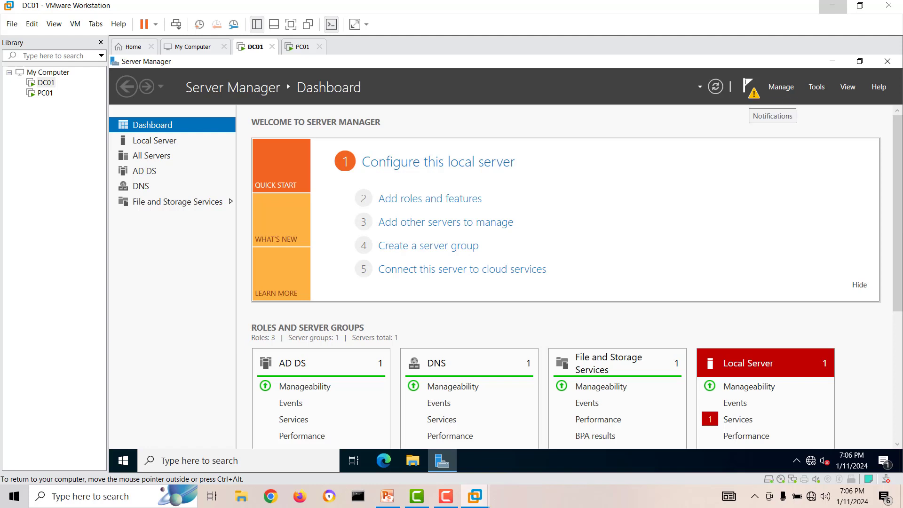
pyautogui.click(748, 86)
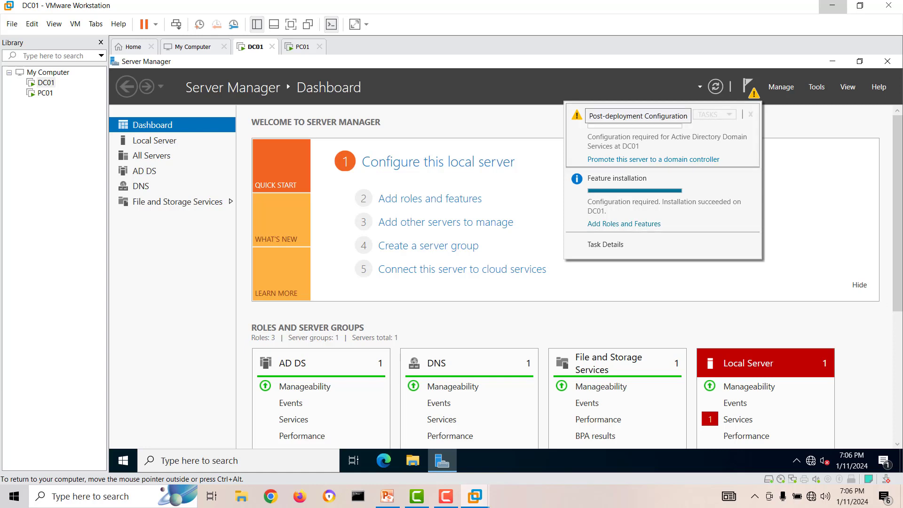
# Choose 'Promote this server to a domain controller', then return to the PowerPoint slide.
pyautogui.click(654, 160)
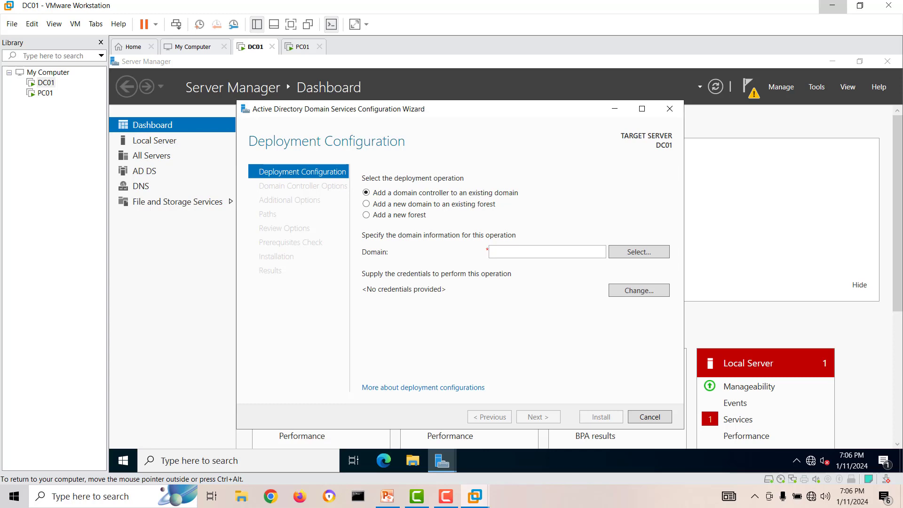
pyautogui.click(387, 497)
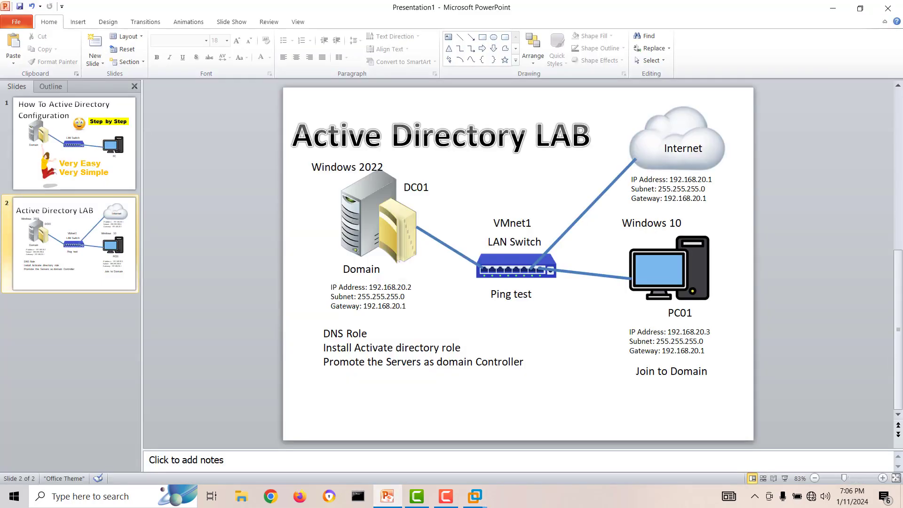
# Nudge the 'Windows 2022' label up and to the left on the slide.
pyautogui.click(359, 168)
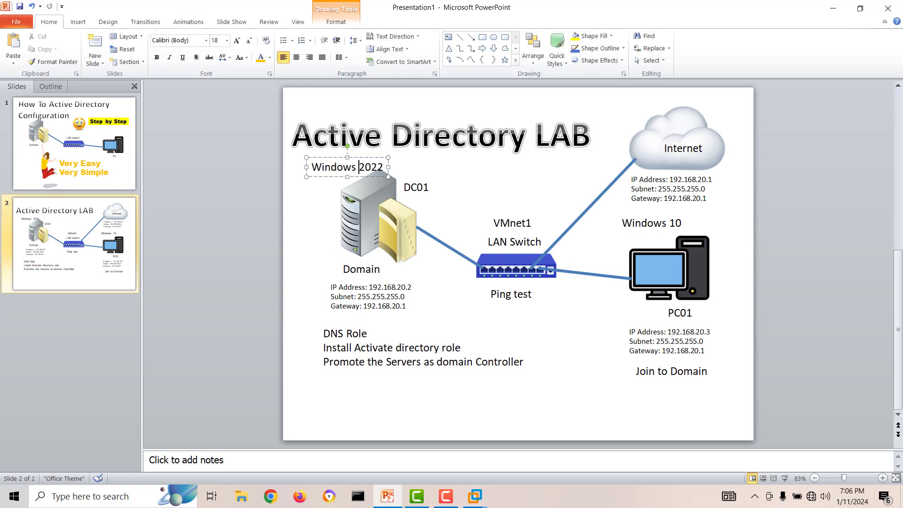
pyautogui.moveTo(359, 157); pyautogui.dragTo(358, 154)
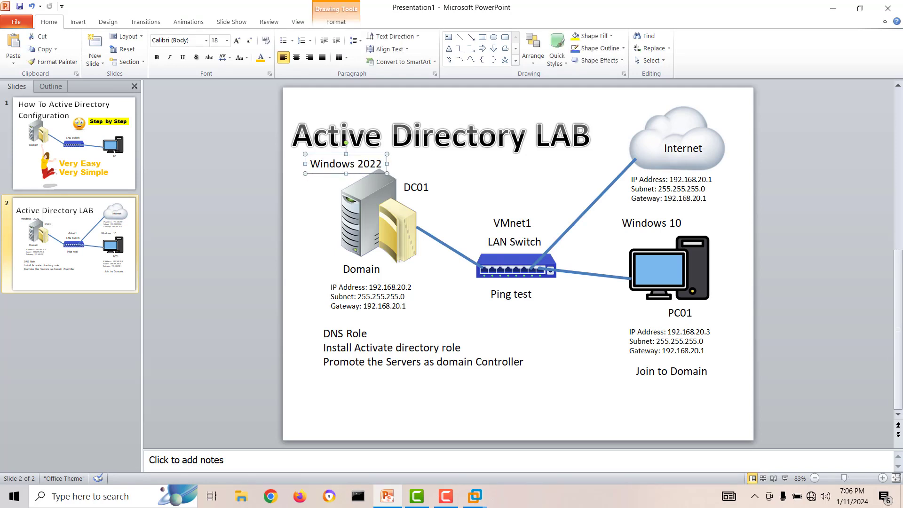
pyautogui.press('Left')
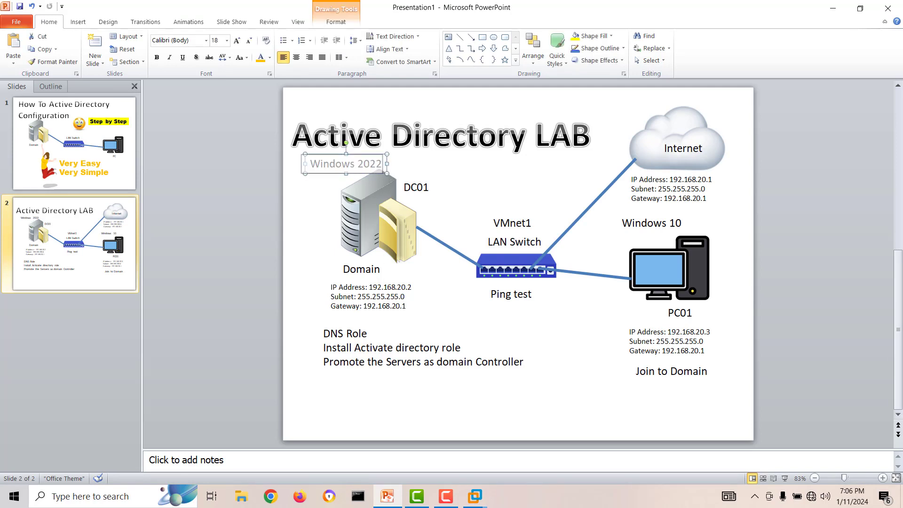
# Select 'Add a new forest' in DC01's AD DS Configuration Wizard, then return to the slide.
pyautogui.moveTo(475, 496)
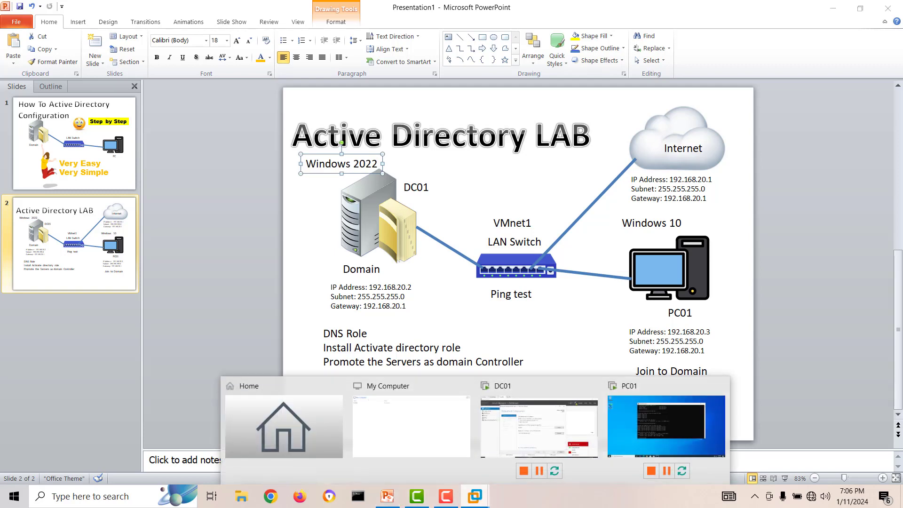
pyautogui.click(470, 386)
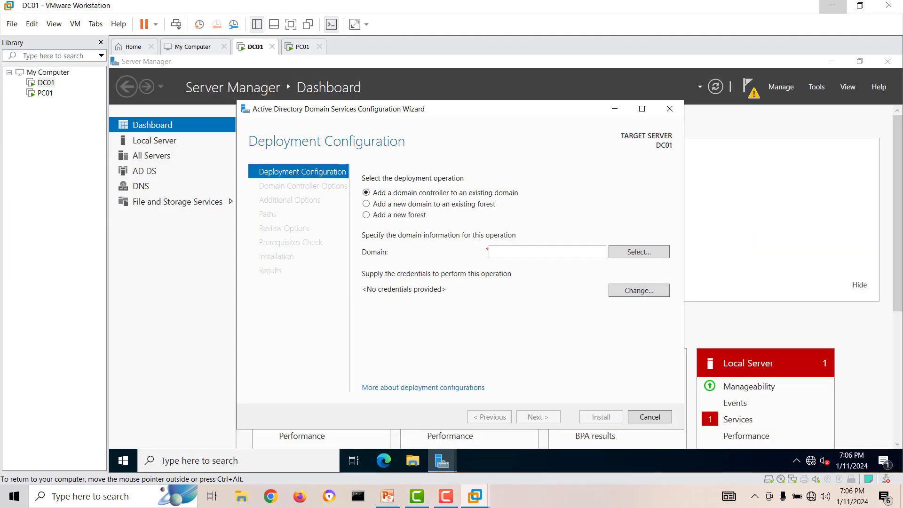
pyautogui.click(367, 215)
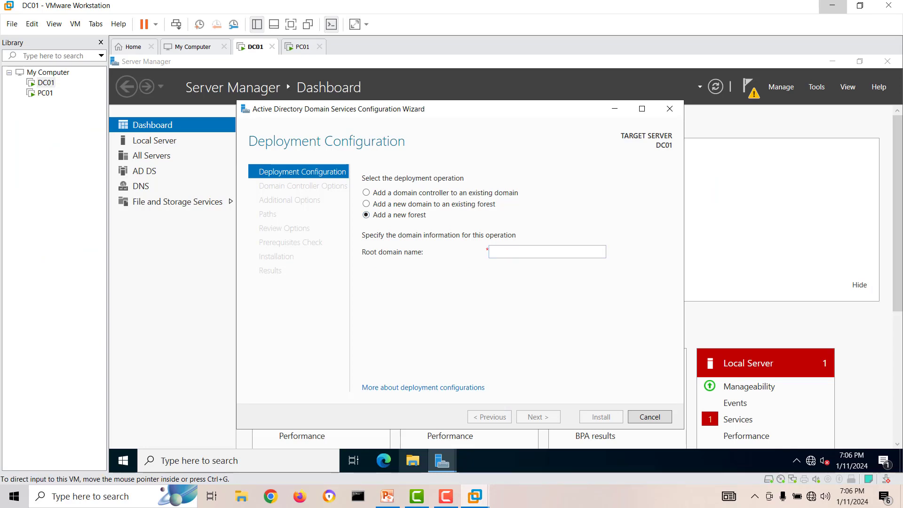
pyautogui.click(387, 496)
# Add a 'pingitcomputer.local' text box below the role notes on the slide.
pyautogui.click(434, 135)
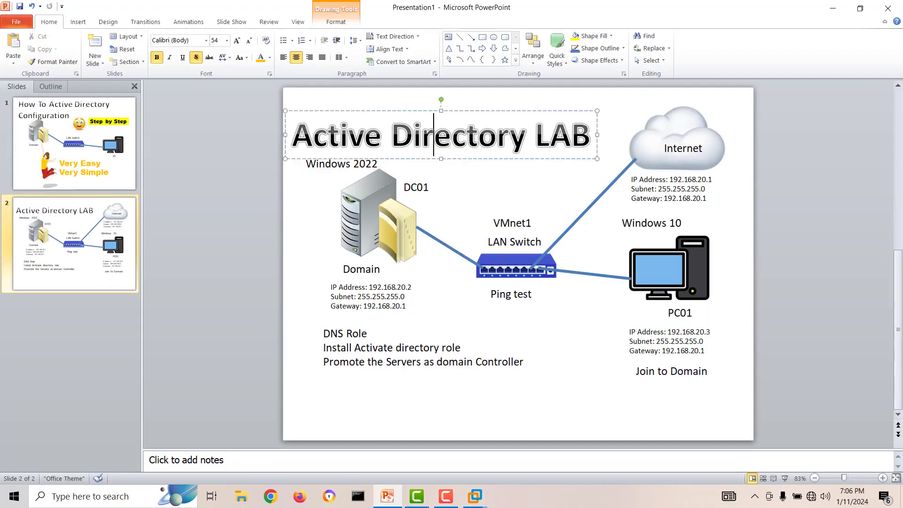
pyautogui.click(497, 188)
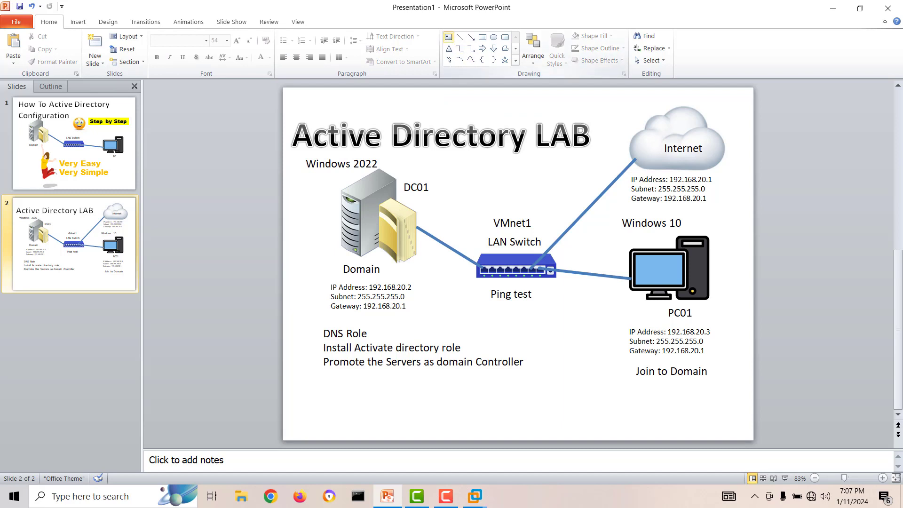
pyautogui.click(448, 37)
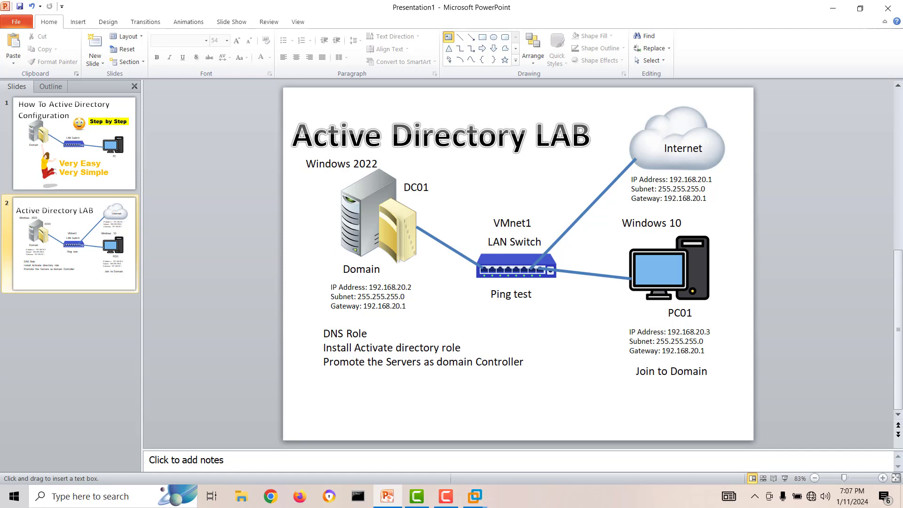
pyautogui.click(323, 389)
pyautogui.write('pi')
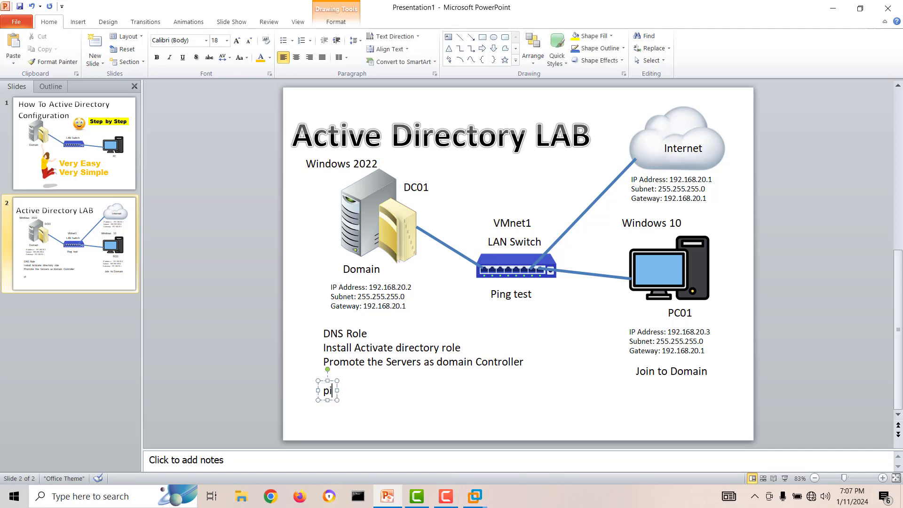
pyautogui.write('ngitco')
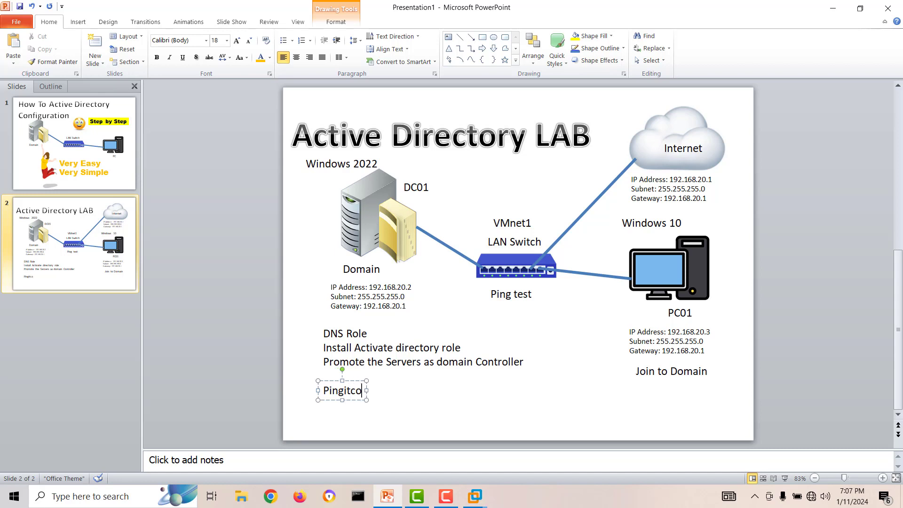
pyautogui.write('mputer.loca')
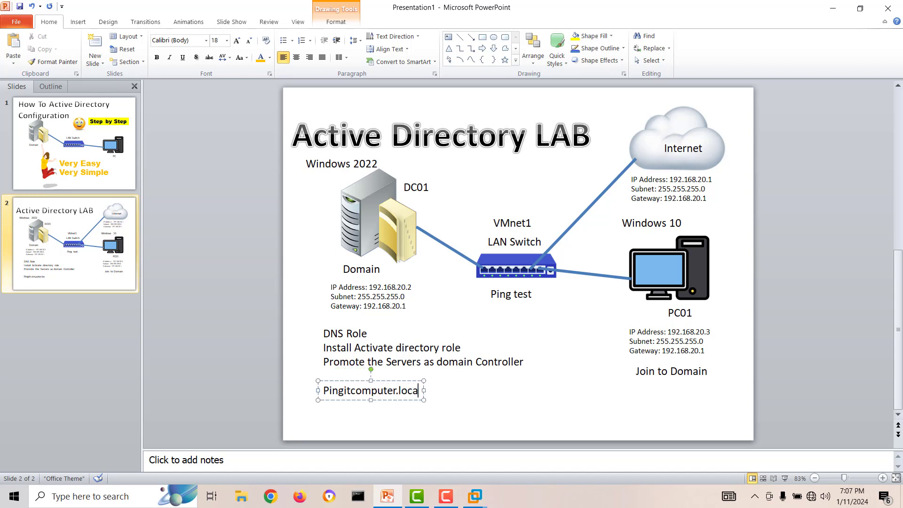
pyautogui.write('l')
pyautogui.press('Escape')
pyautogui.press('Escape')
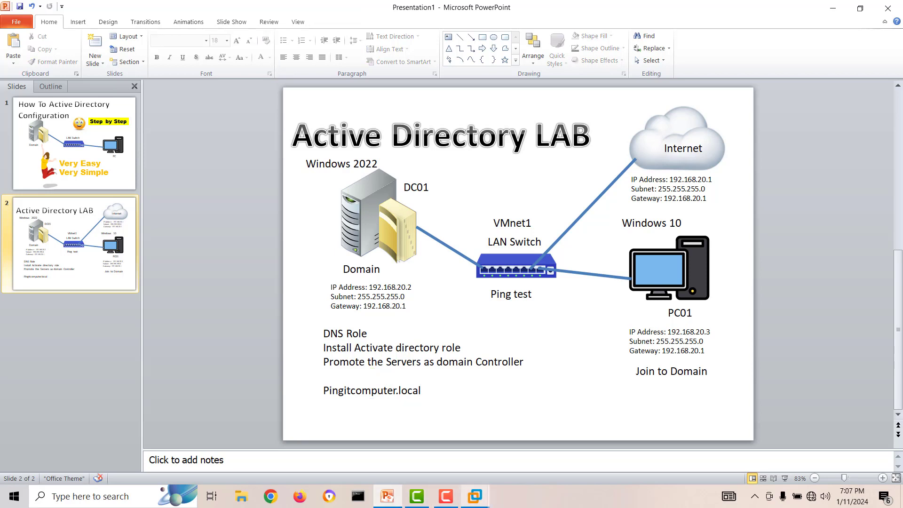
pyautogui.click(475, 496)
# Enter pingitcomputer.local as the new forest's root domain name and continue to Domain Controller Options.
pyautogui.click(539, 426)
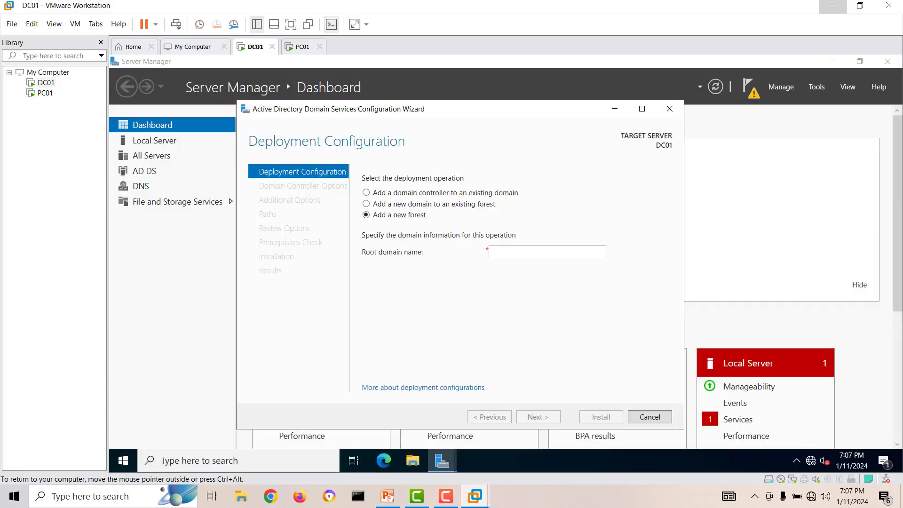
pyautogui.write('pin')
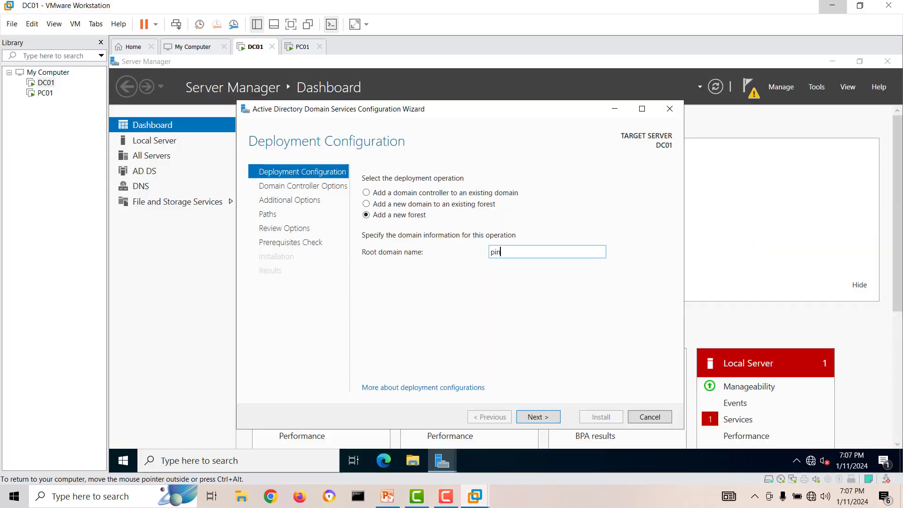
pyautogui.write('gitcomputer')
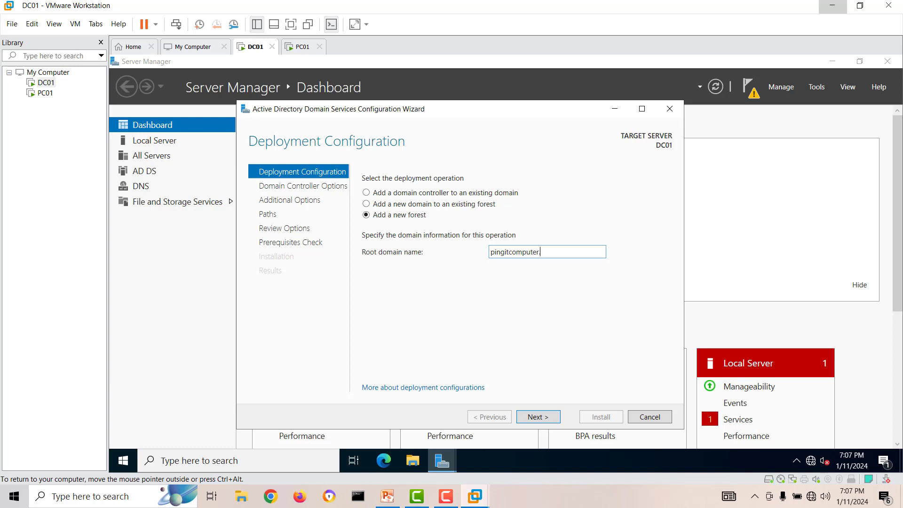
pyautogui.write('.local')
pyautogui.click(538, 417)
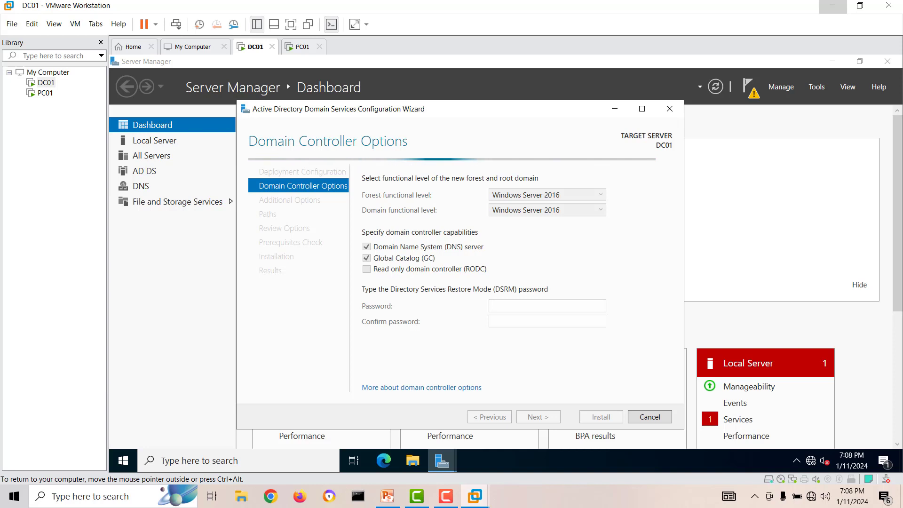
# Enter and confirm the DSRM restore password, then advance past DNS Options to Additional Options.
pyautogui.moveTo(456, 109); pyautogui.dragTo(466, 104)
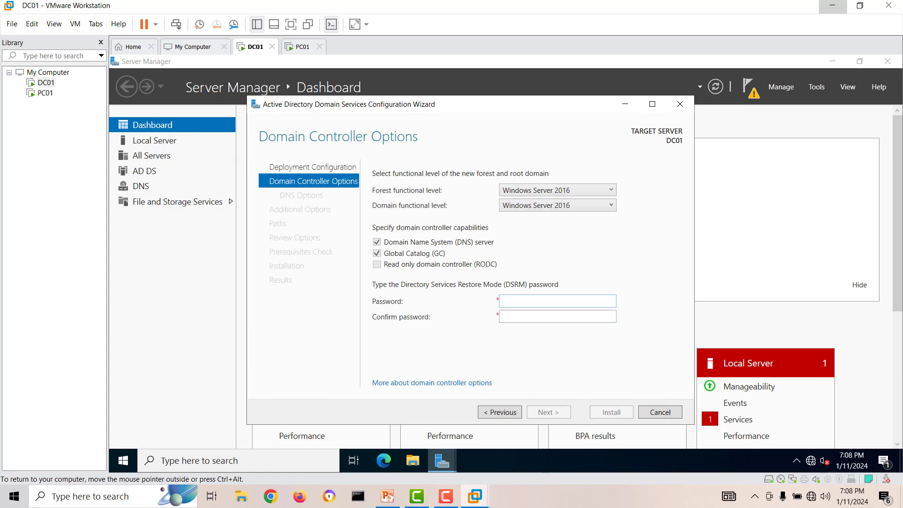
pyautogui.write('P@ssw0rd')
pyautogui.press('Tab')
pyautogui.write('P@ssw0rd')
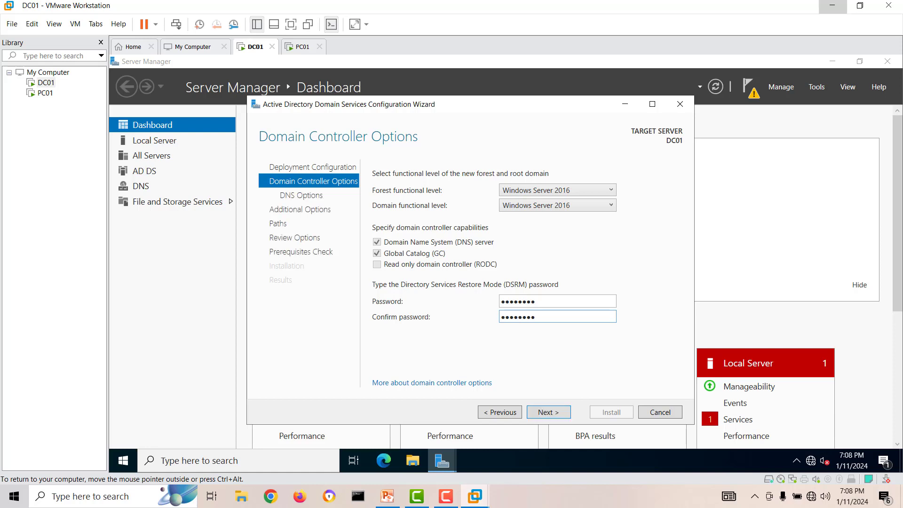
pyautogui.press('Return')
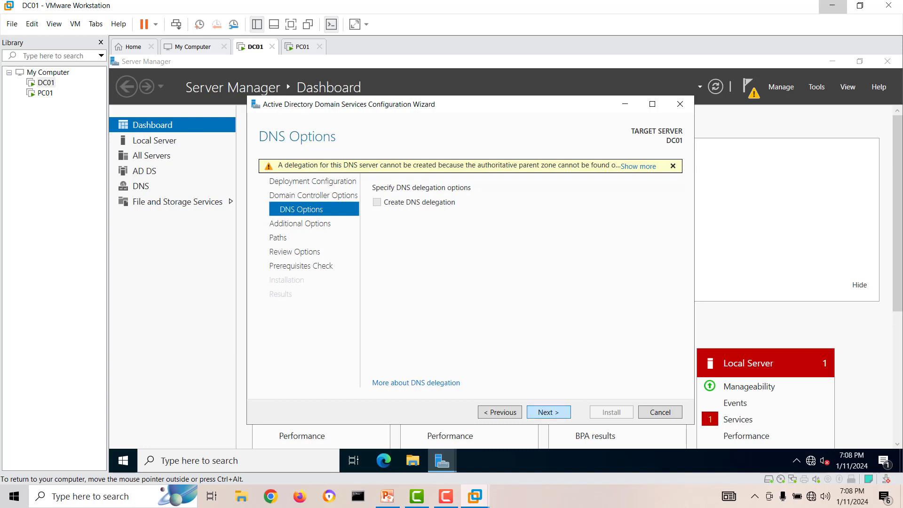
pyautogui.press('Return')
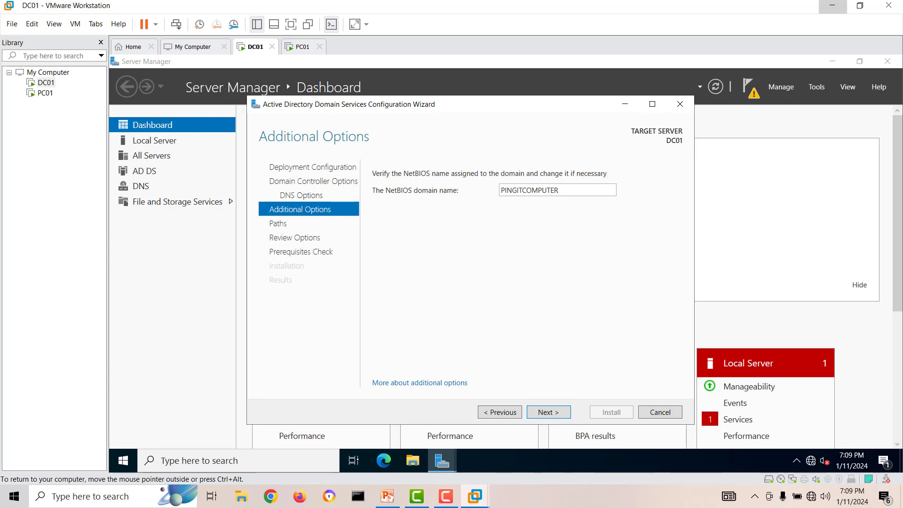
# Accept NetBIOS name PINGITCOMPUTER and default paths, review the options, and run the prerequisites check.
pyautogui.click(549, 412)
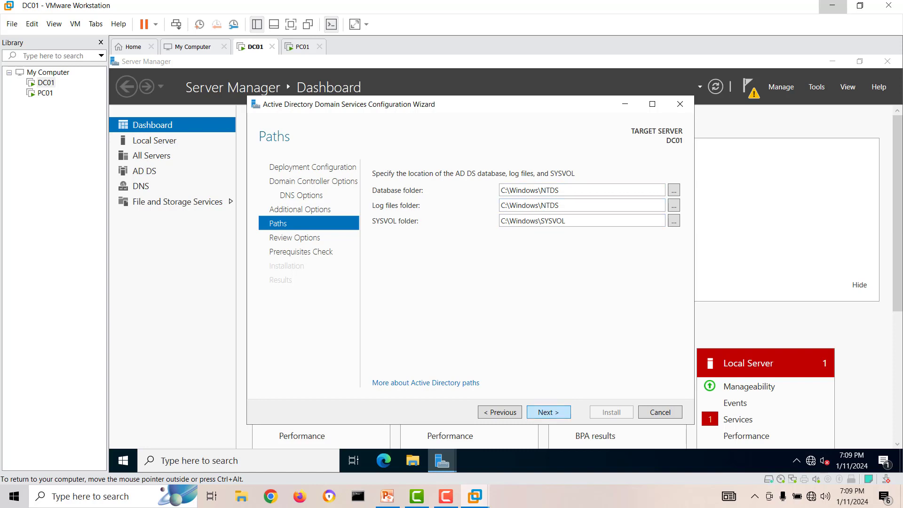
pyautogui.press('Return')
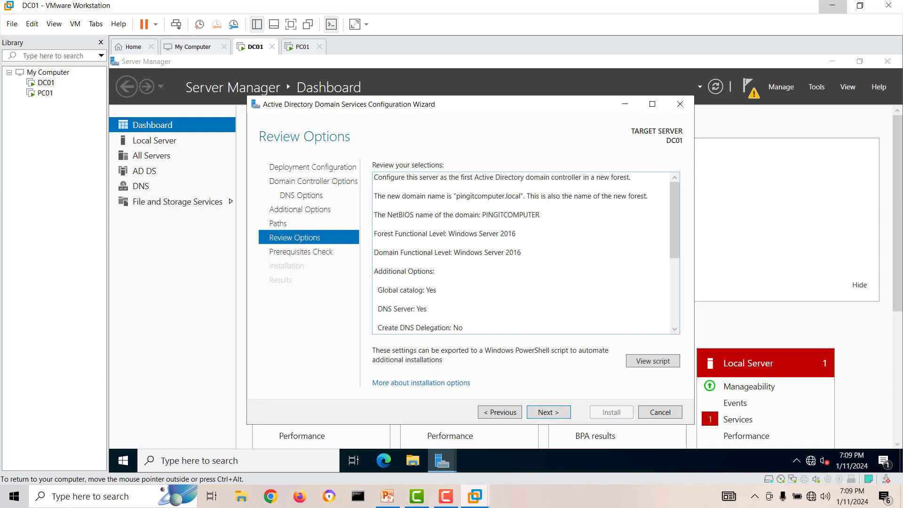
pyautogui.scroll(-5, 522, 253)
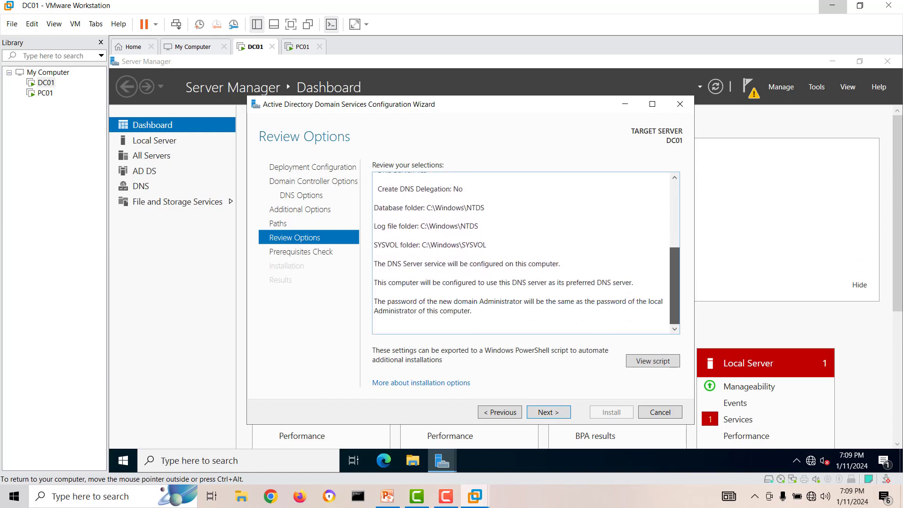
pyautogui.press('Return')
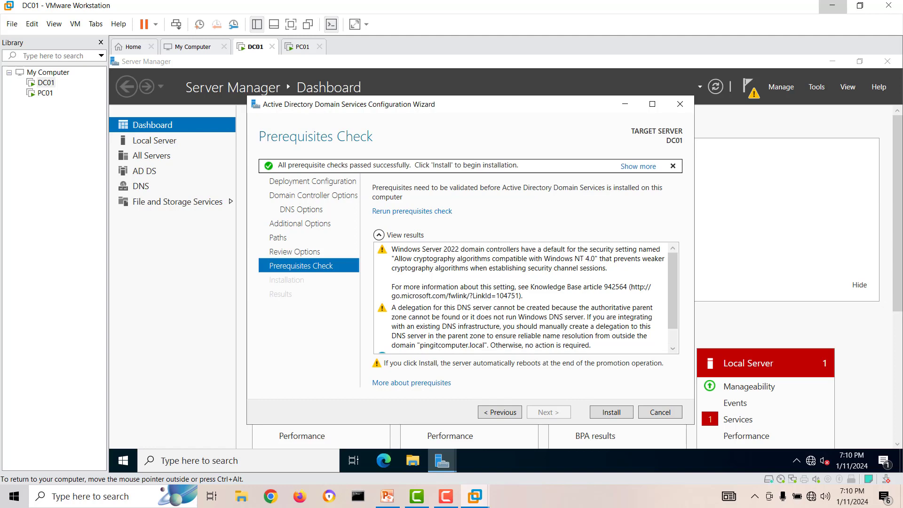
# Run the AD DS installation on DC01 and wait for the success and automatic restart warning.
pyautogui.moveTo(672, 291)
pyautogui.mouseDown()
pyautogui.moveTo(673, 306)
pyautogui.moveTo(672, 291)
pyautogui.mouseUp()
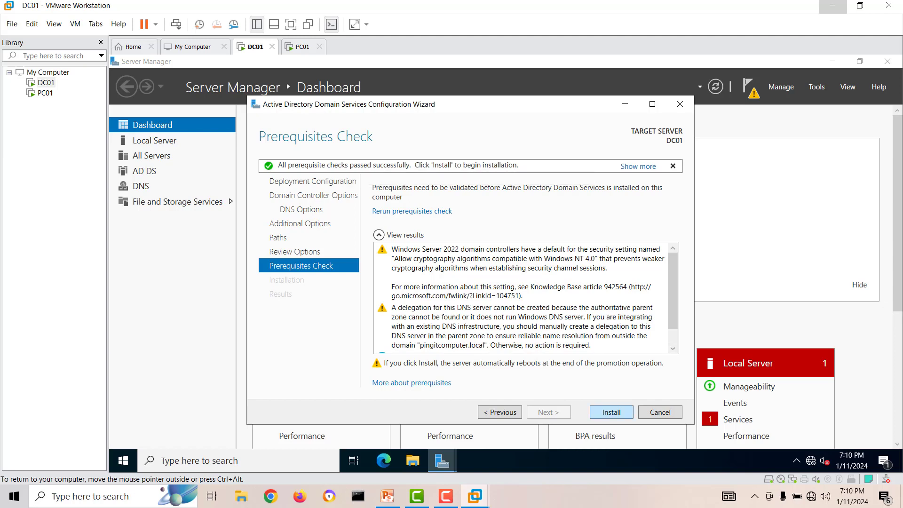
pyautogui.press('Return')
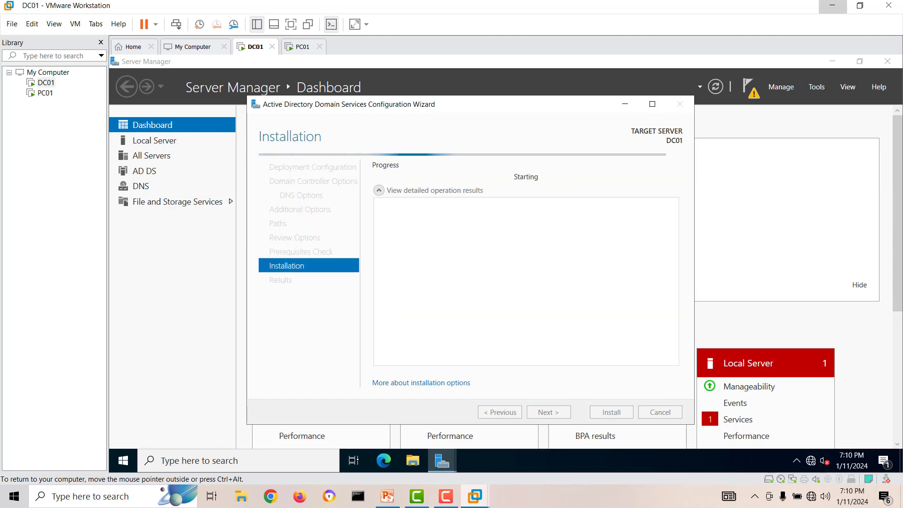
pyautogui.moveTo(493, 108); pyautogui.dragTo(526, 111)
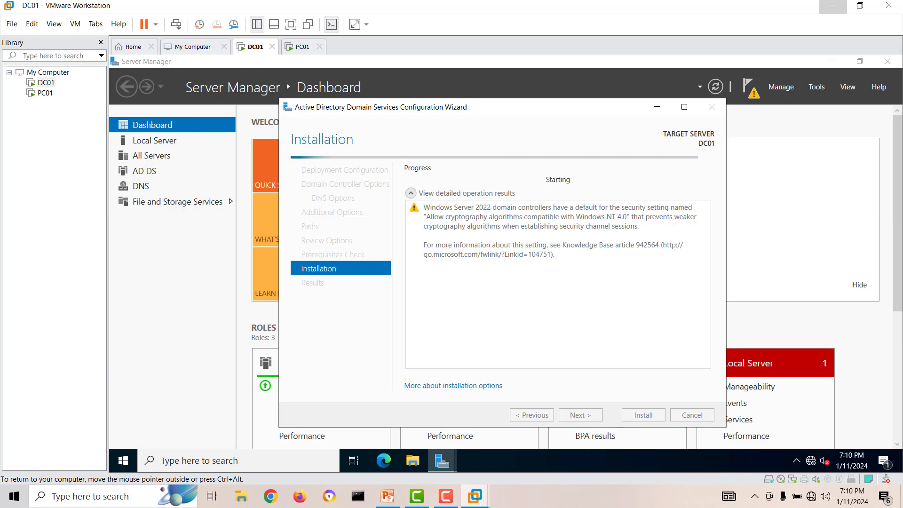
pyautogui.moveTo(442, 461)
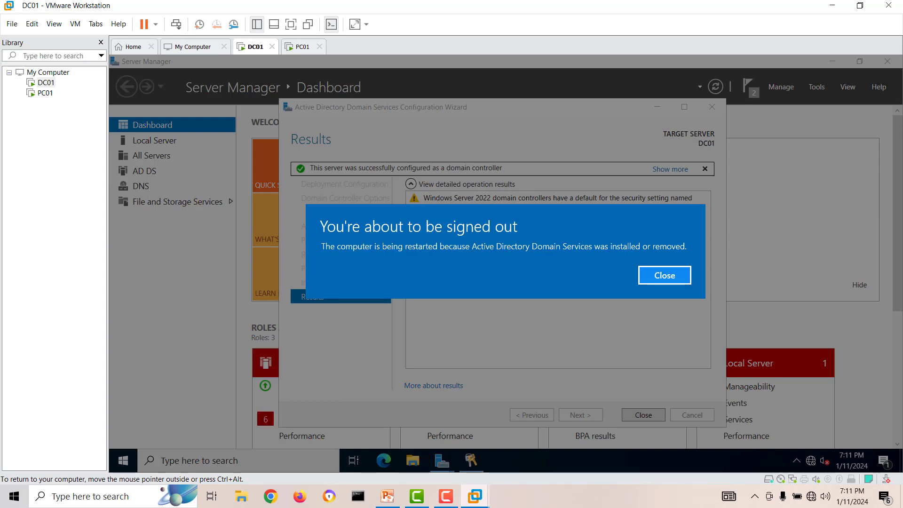
# Close the sign-out notice and the wizard Results page, then release the VM while DC01 reboots.
pyautogui.click(665, 276)
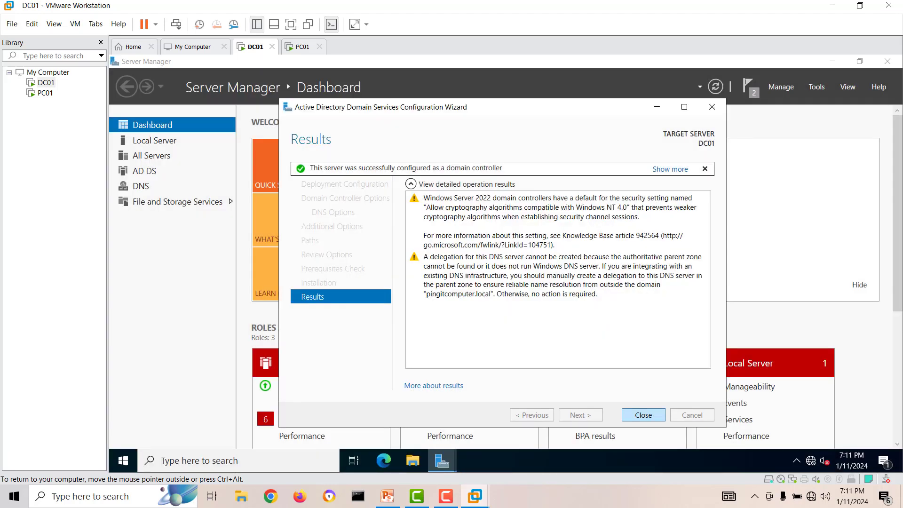
pyautogui.click(644, 414)
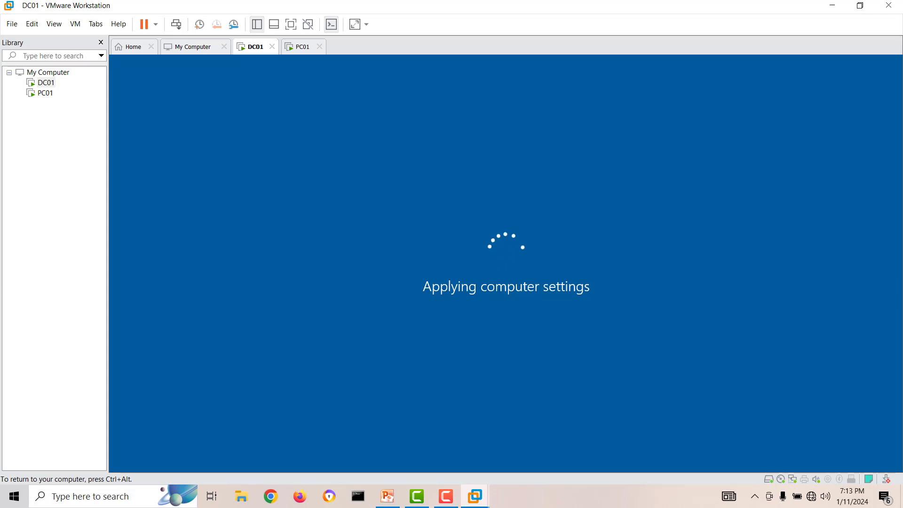
pyautogui.hotkey('ctrl', 'alt')
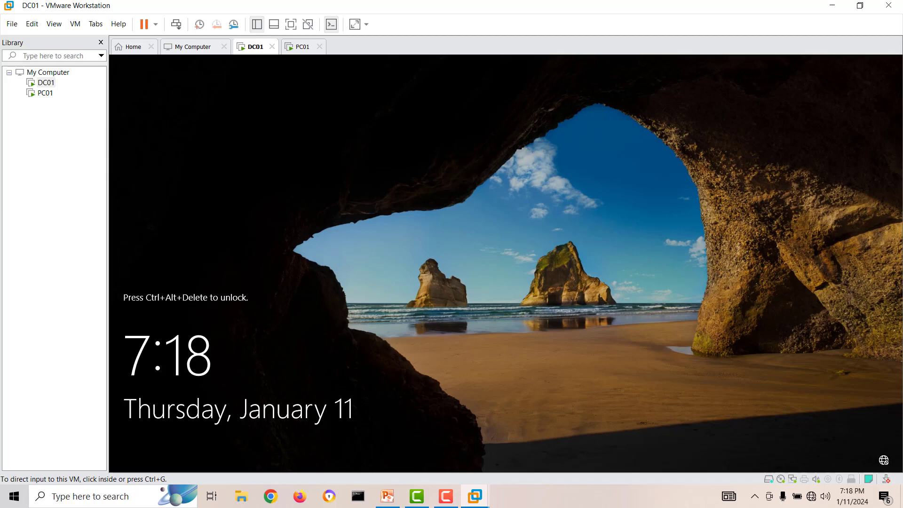
# Send Ctrl+Alt+Del to DC01 and sign in as PINGITCOMPUTER\Administrator with the account password.
pyautogui.rightClick(253, 50)
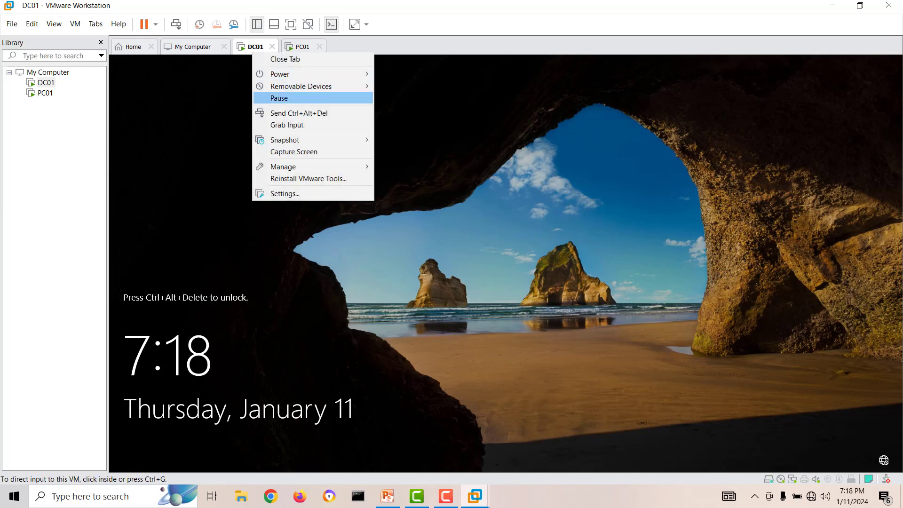
pyautogui.click(299, 113)
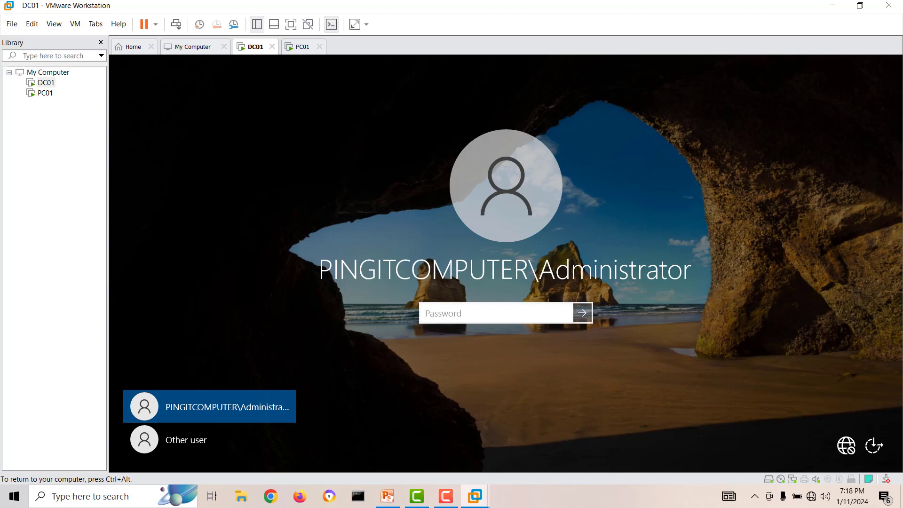
pyautogui.write('********')
pyautogui.press('Return')
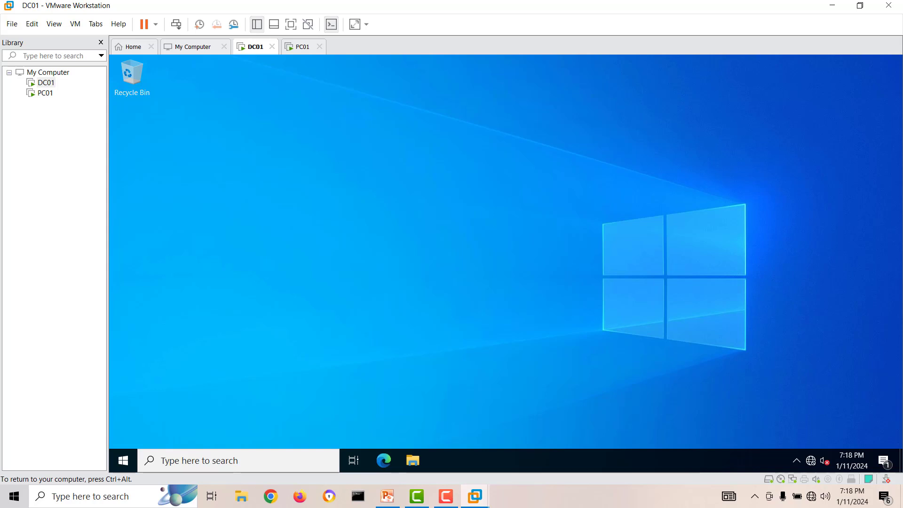
pyautogui.click(123, 460)
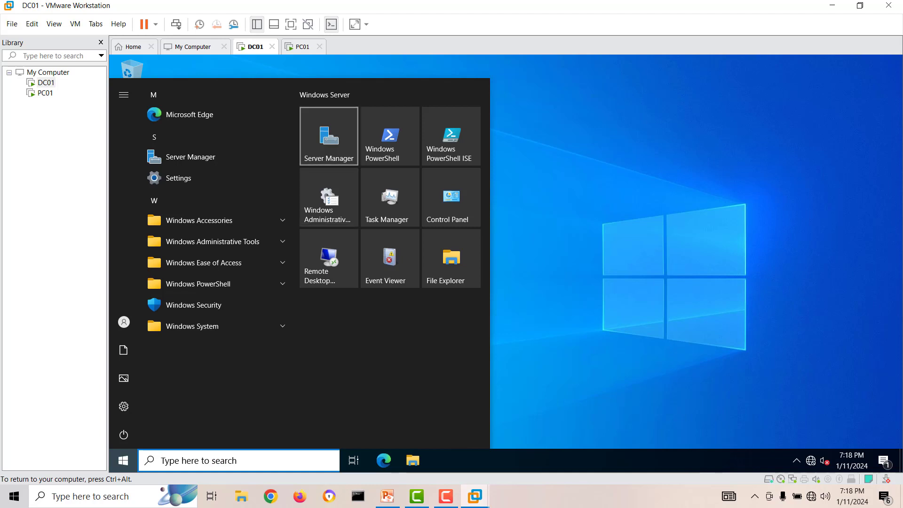
pyautogui.click(329, 136)
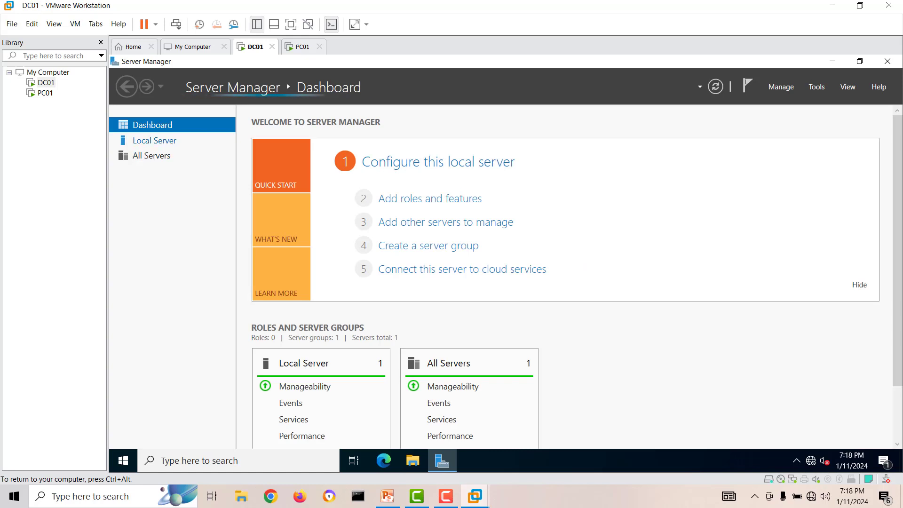
pyautogui.click(154, 141)
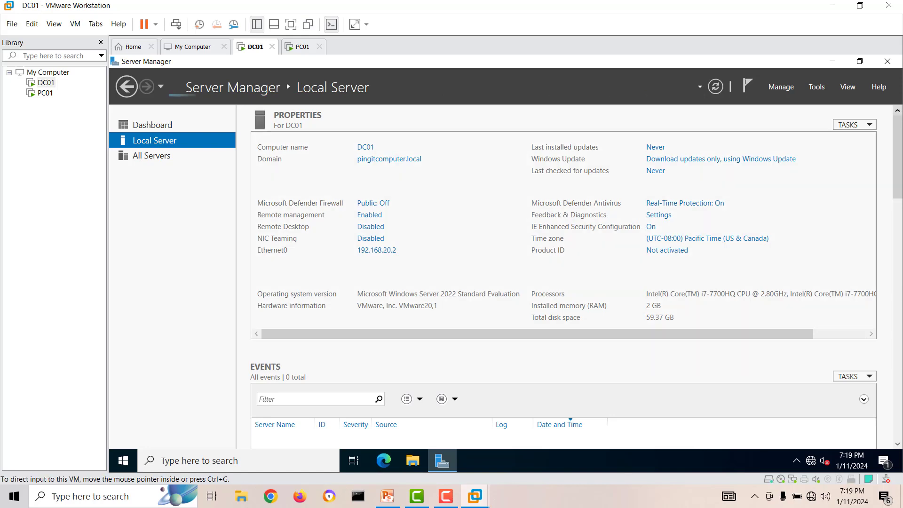
# Close Server Manager and launch Active Directory Users and Computers from a Start search for 'activ'.
pyautogui.click(887, 61)
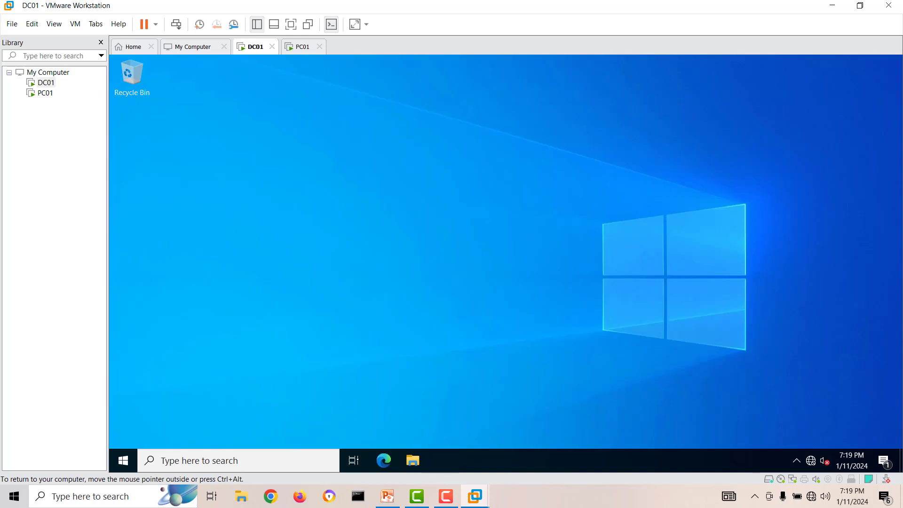
pyautogui.press('super')
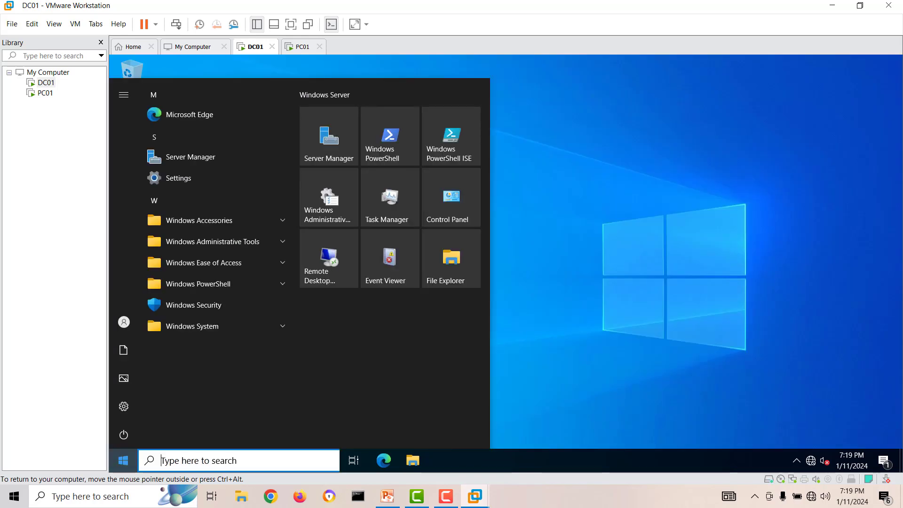
pyautogui.write('activ')
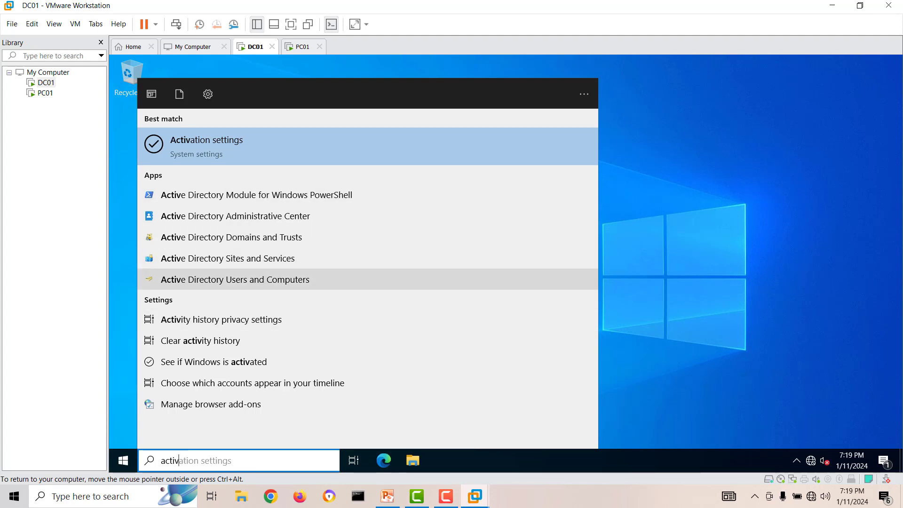
pyautogui.click(235, 279)
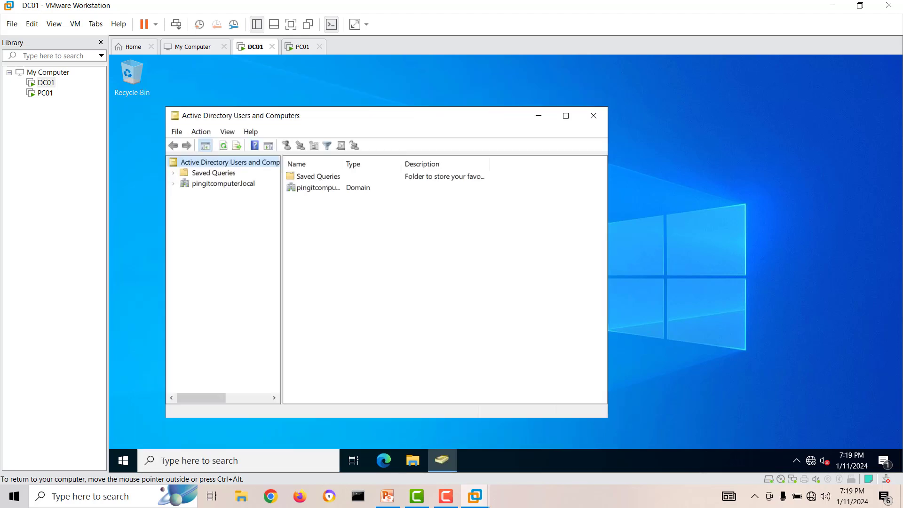
# Maximize the console, expand pingitcomputer.local, and view the empty Computers container.
pyautogui.click(565, 115)
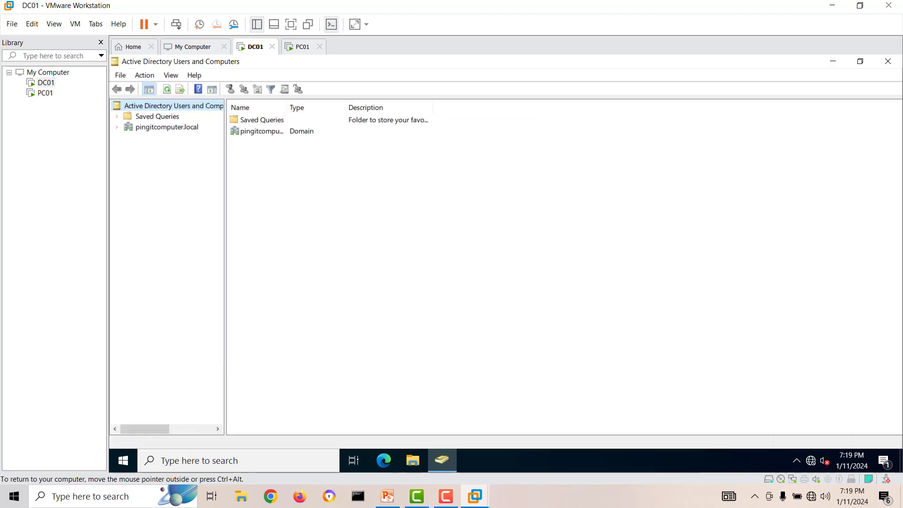
pyautogui.click(117, 127)
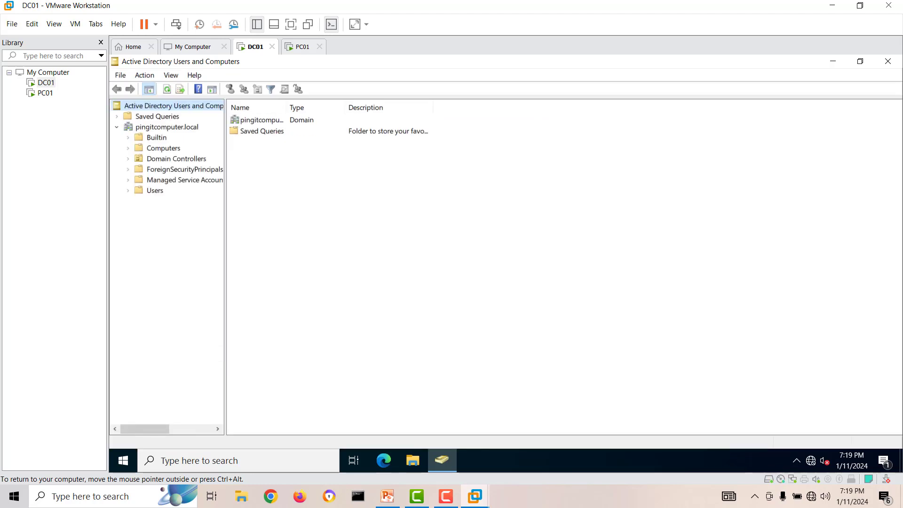
pyautogui.click(167, 127)
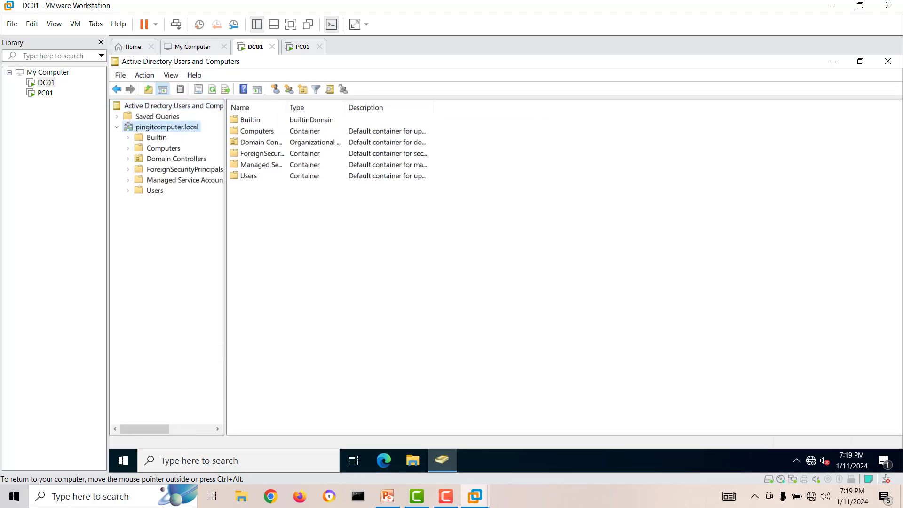
pyautogui.moveTo(224, 235); pyautogui.dragTo(259, 235)
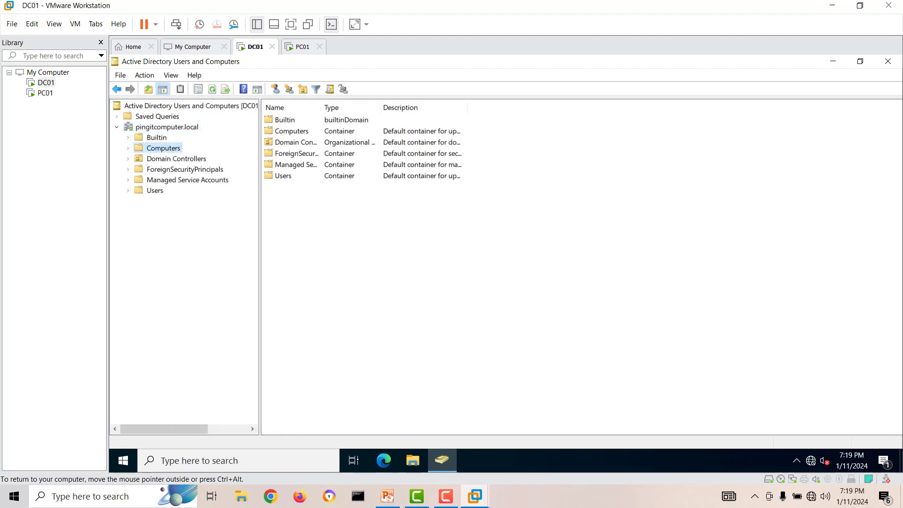
pyautogui.click(163, 148)
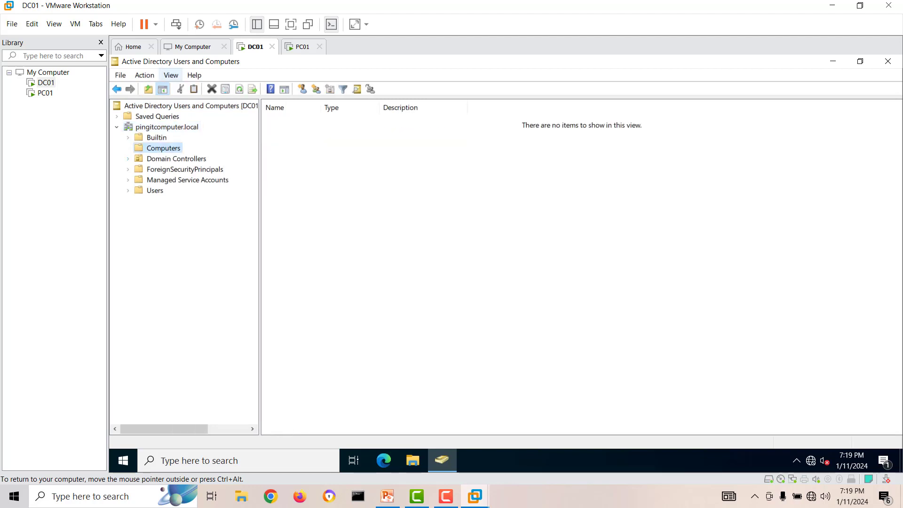
# Enable View > Advanced Features, recheck Computers and Domain Controllers, then close the console.
pyautogui.click(171, 75)
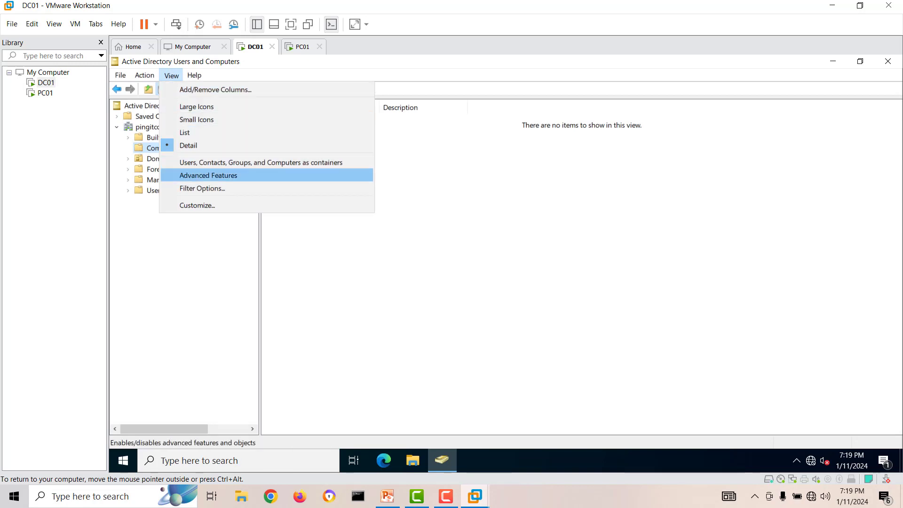
pyautogui.click(209, 175)
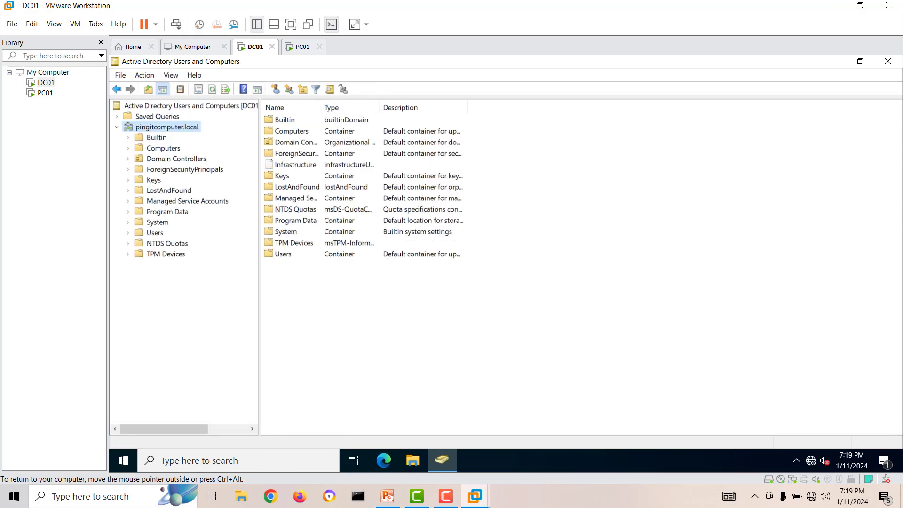
pyautogui.click(163, 148)
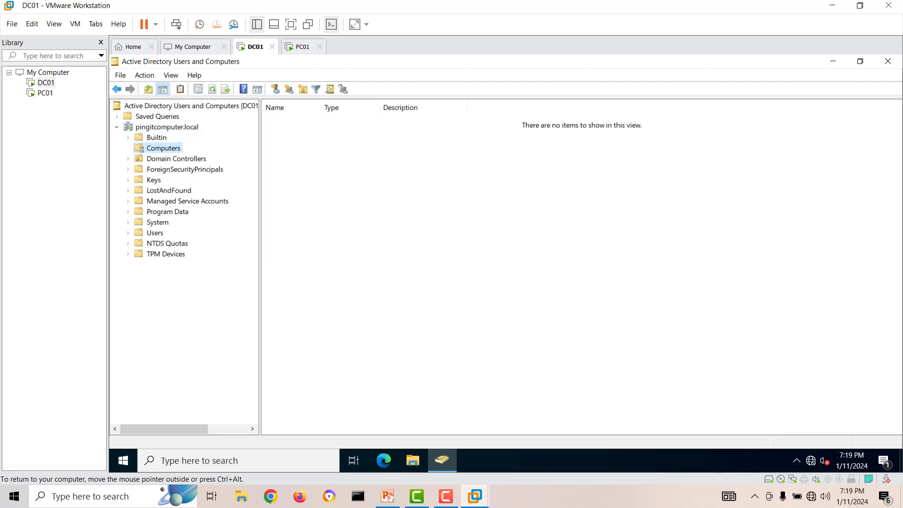
pyautogui.click(177, 159)
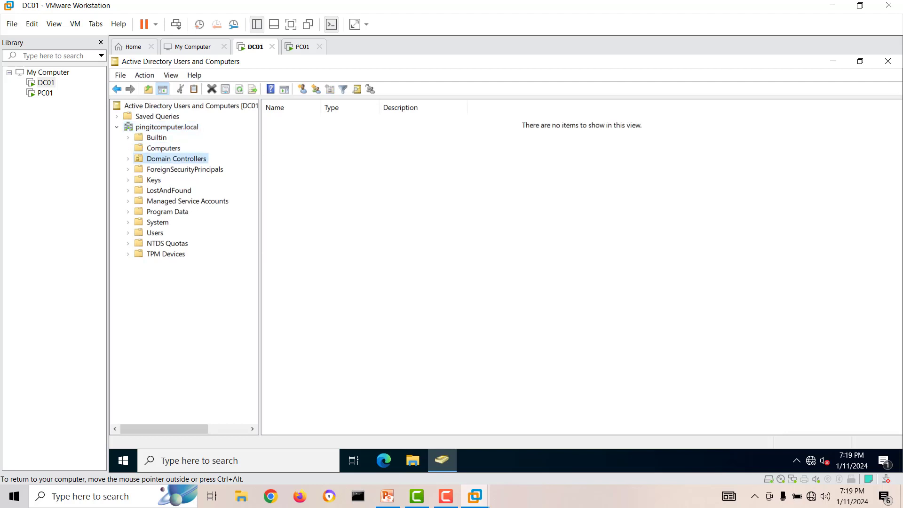
pyautogui.click(282, 120)
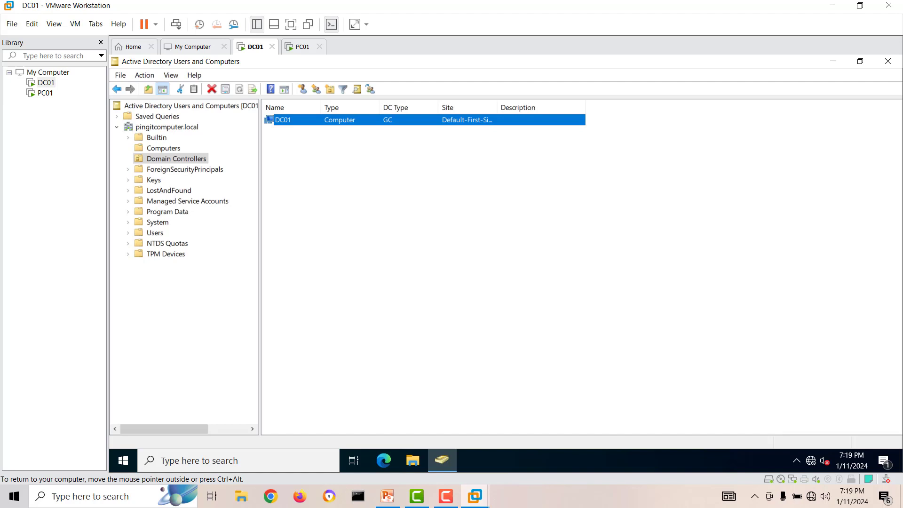
pyautogui.click(167, 127)
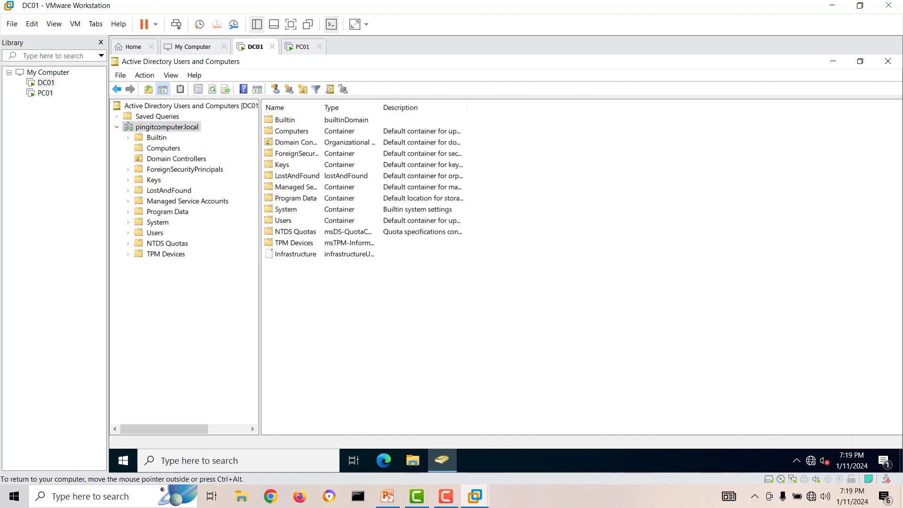
pyautogui.click(888, 61)
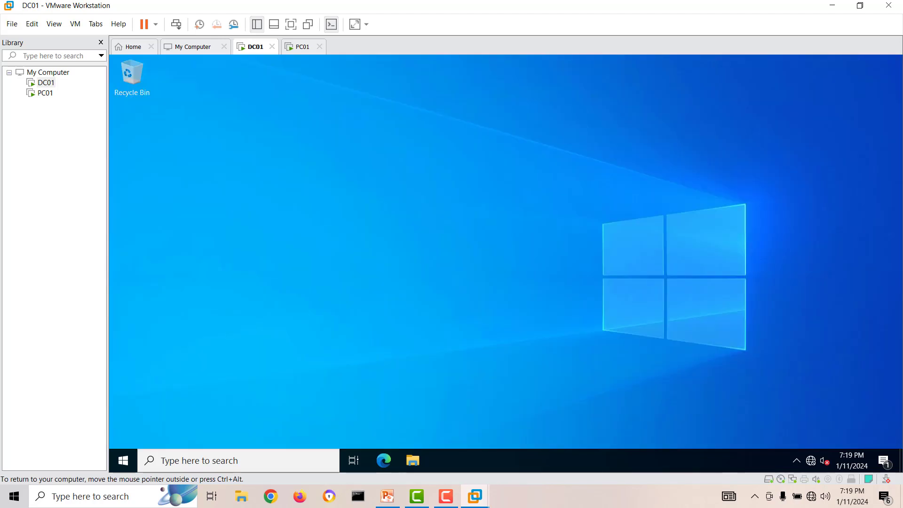
pyautogui.rightClick(318, 211)
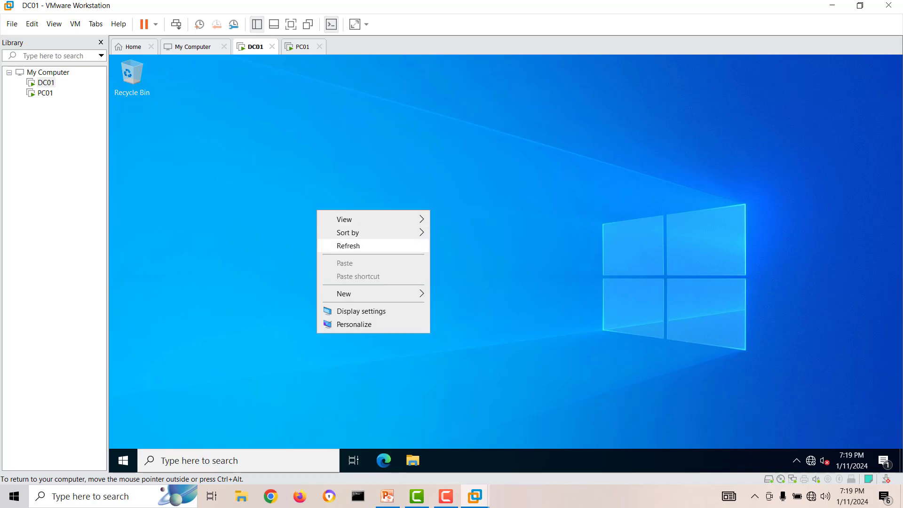
pyautogui.click(348, 245)
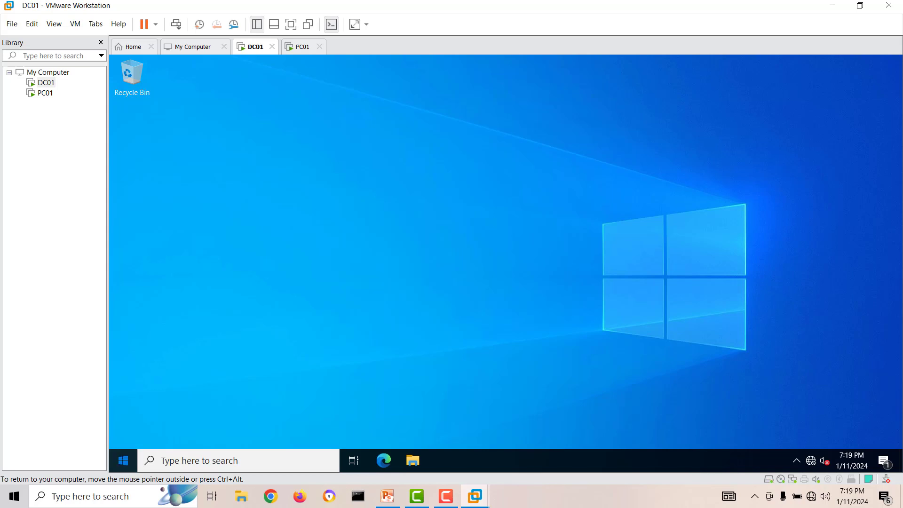
pyautogui.click(123, 460)
pyautogui.write('dns')
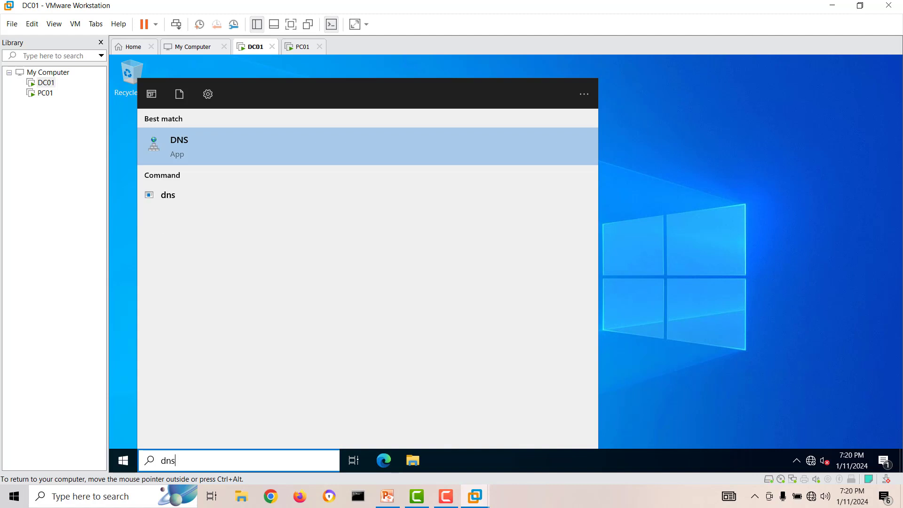
pyautogui.press('Return')
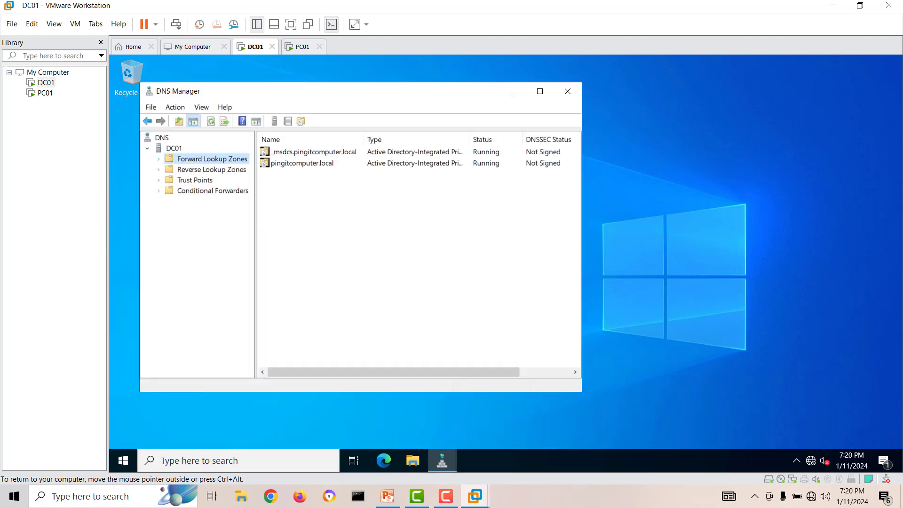
pyautogui.doubleClick(211, 159)
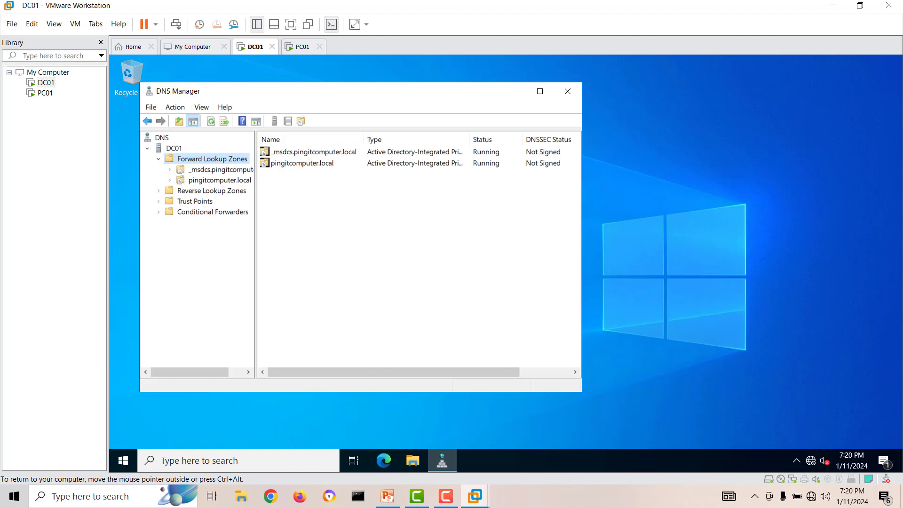
pyautogui.click(219, 180)
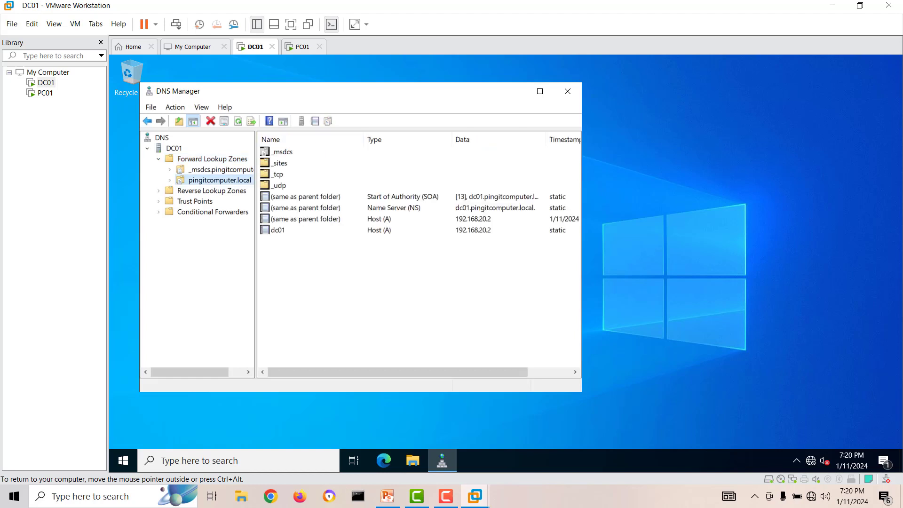
pyautogui.moveTo(329, 91); pyautogui.dragTo(379, 95)
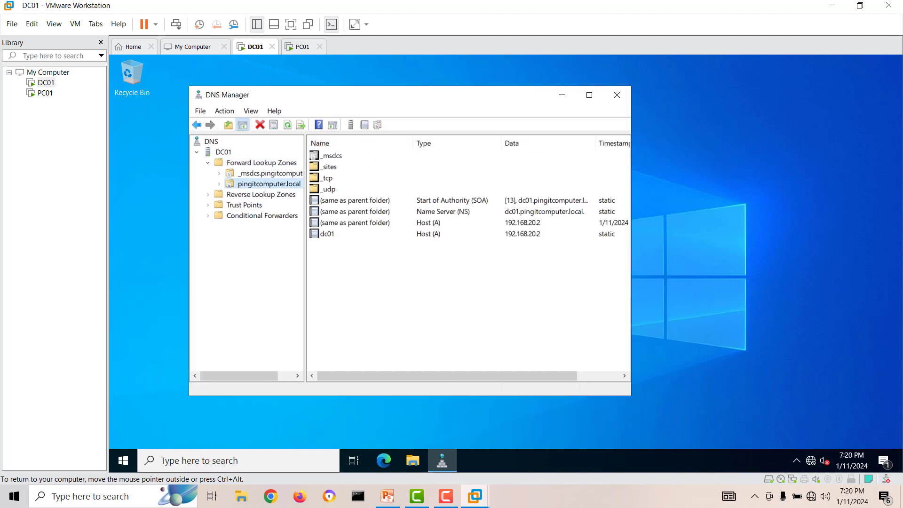
pyautogui.moveTo(306, 259); pyautogui.dragTo(339, 258)
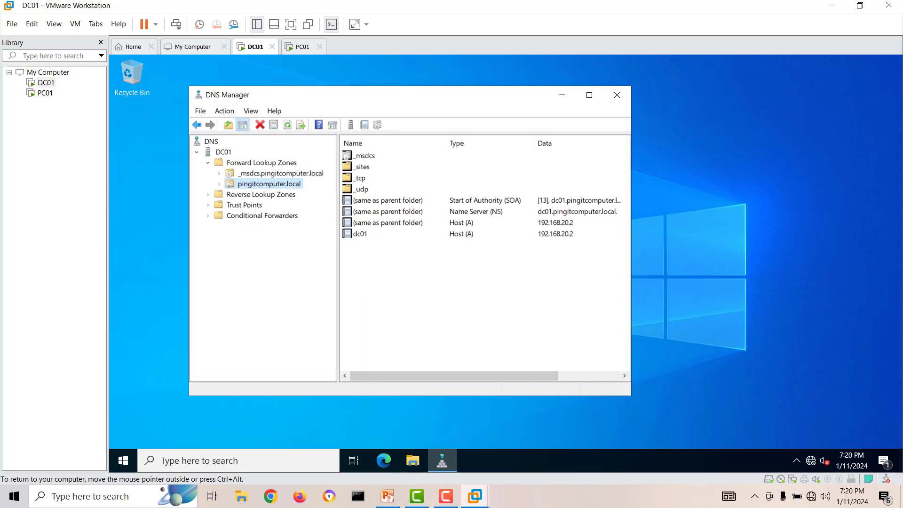
pyautogui.click(616, 94)
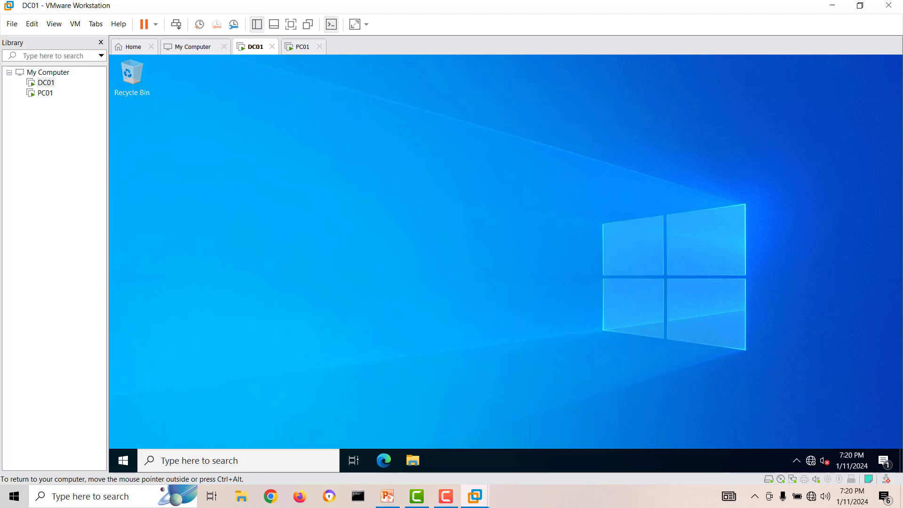
# Reopen Active Directory Users and Computers via 'active', show pingitcomputer.local's Computers, then switch to PC01.
pyautogui.click(123, 461)
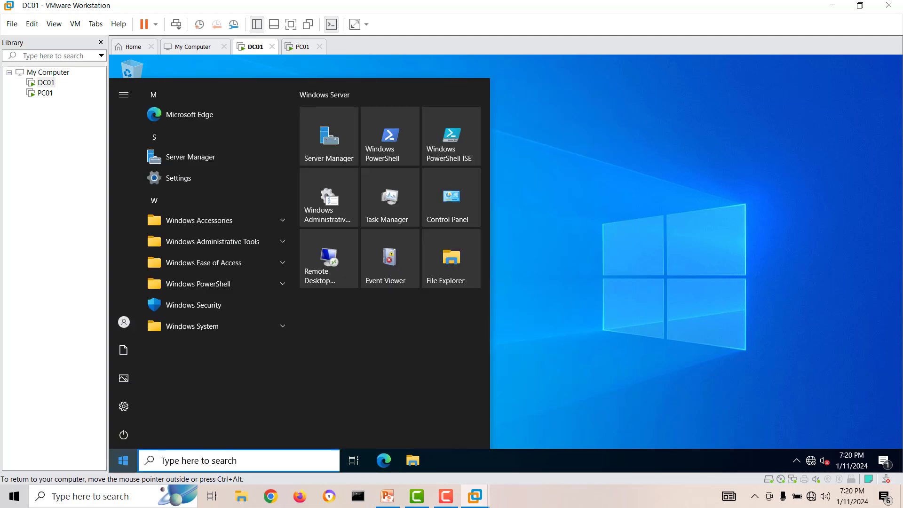
pyautogui.write('active')
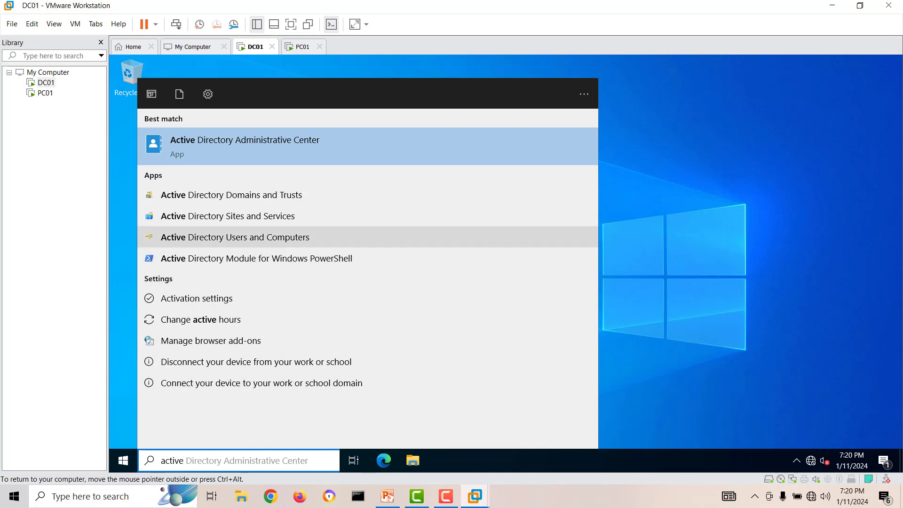
pyautogui.click(235, 237)
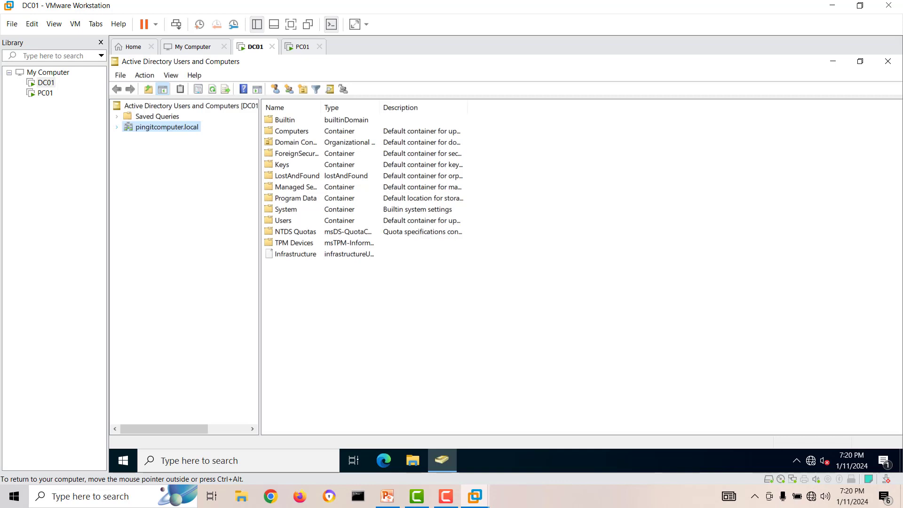
pyautogui.doubleClick(167, 127)
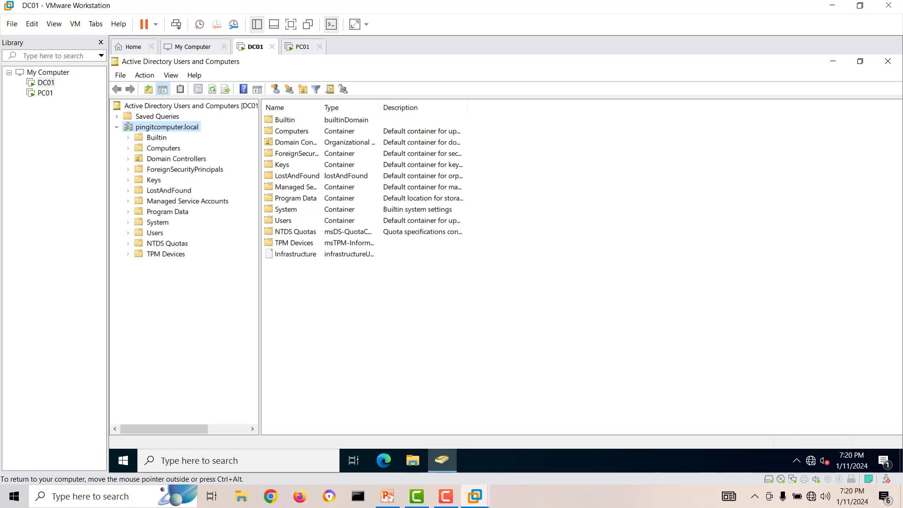
pyautogui.click(164, 149)
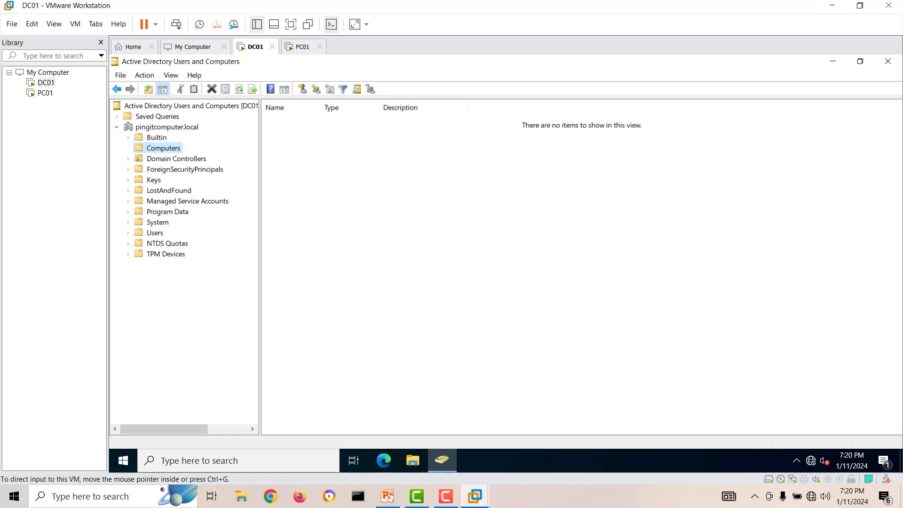
pyautogui.click(46, 93)
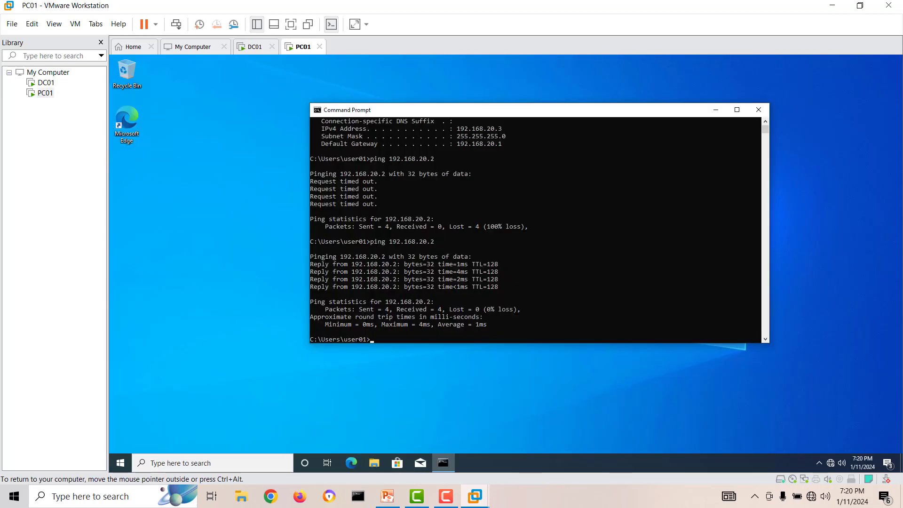
# In PC01's Command Prompt, ping 192.168.20.2 successfully, then stop it with Ctrl+C.
pyautogui.click(598, 257)
pyautogui.click(466, 264)
pyautogui.press('Escape')
pyautogui.write('ping 192.168.20.2')
pyautogui.press('Return')
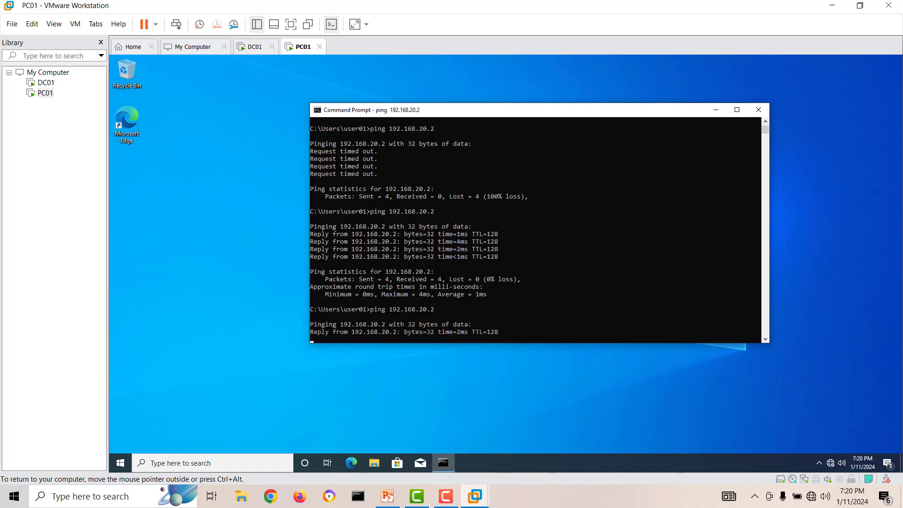
pyautogui.hotkey('ctrl', 'c')
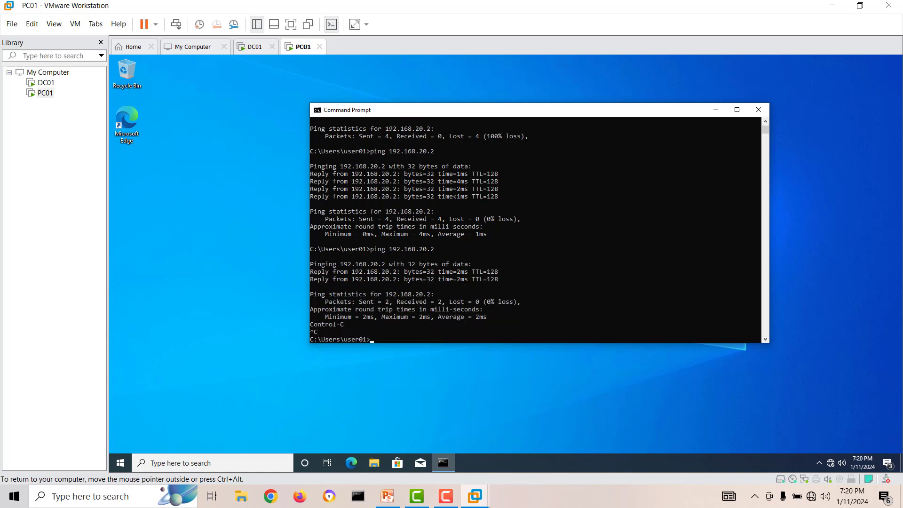
# Ping pingitcomputer.local, which fails with host not found.
pyautogui.write('ping')
pyautogui.write('pingitcomputer.local')
pyautogui.press('Return')
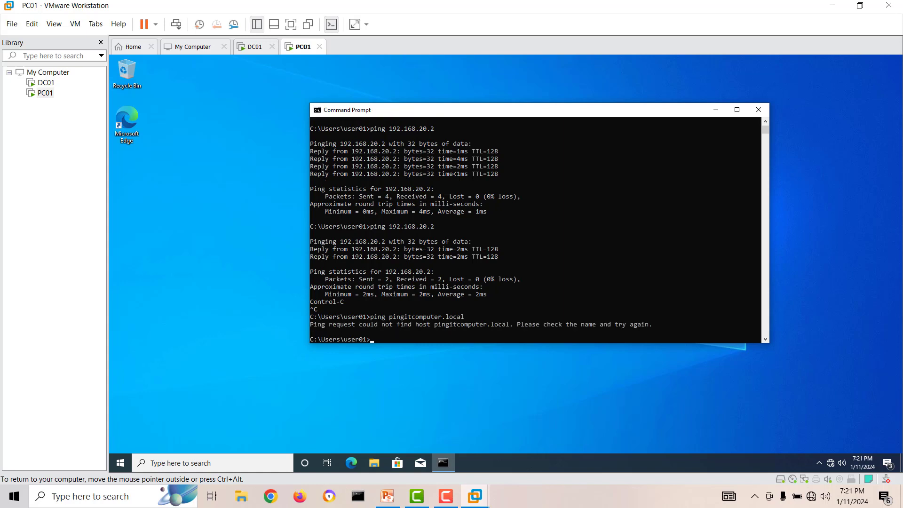
# Open the IPv4 properties of PC01's Ethernet0 adapter from Network & Internet settings.
pyautogui.rightClick(830, 463)
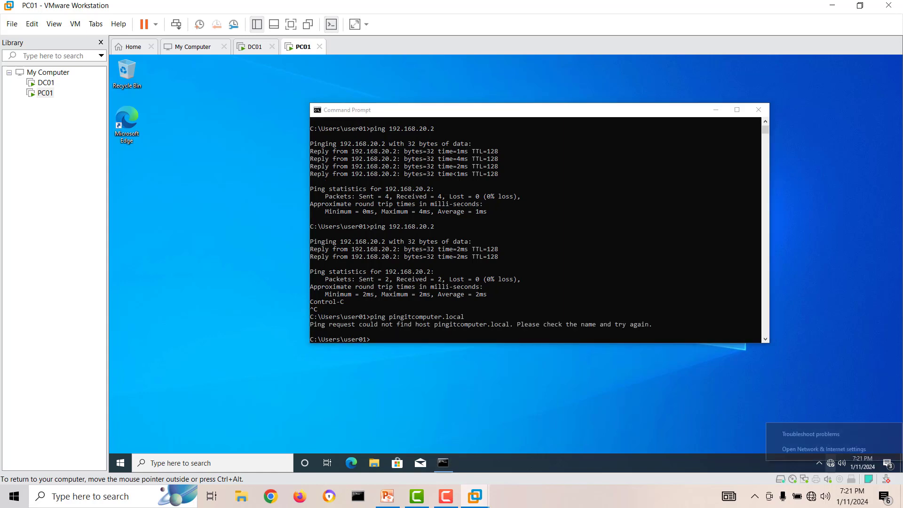
pyautogui.click(824, 449)
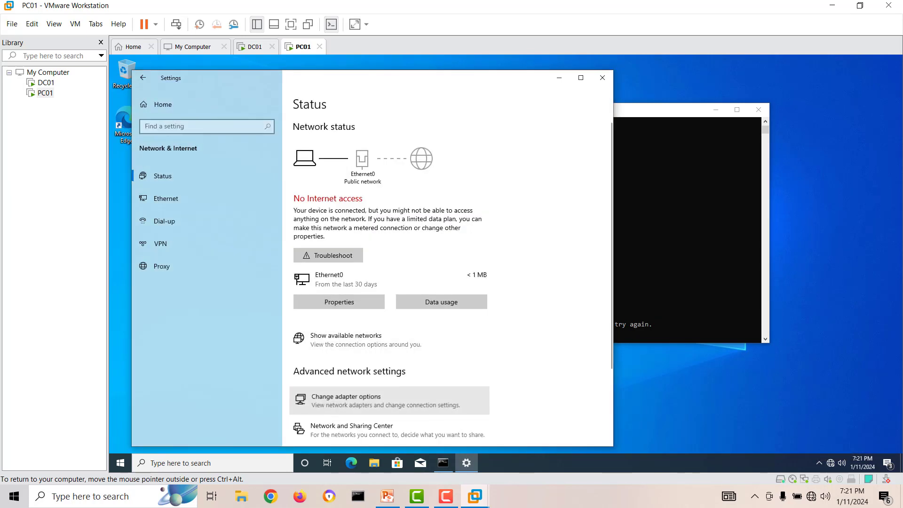
pyautogui.click(346, 396)
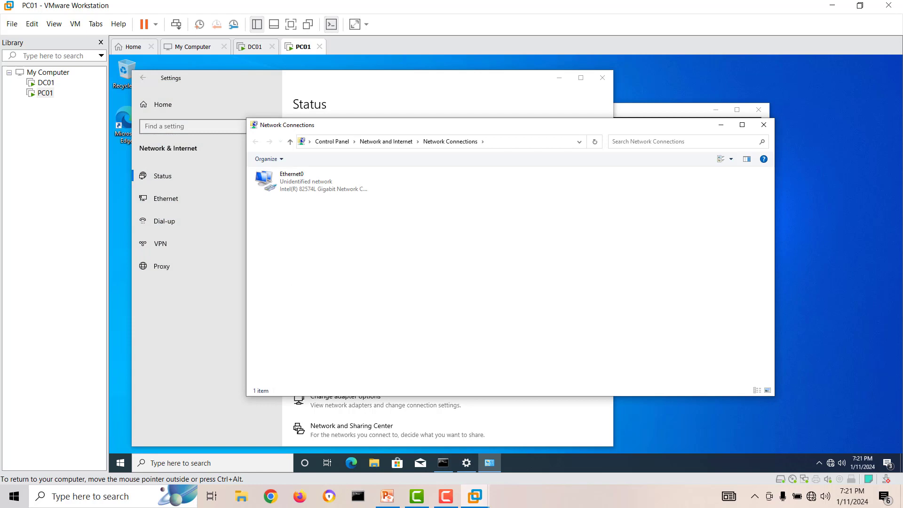
pyautogui.doubleClick(312, 181)
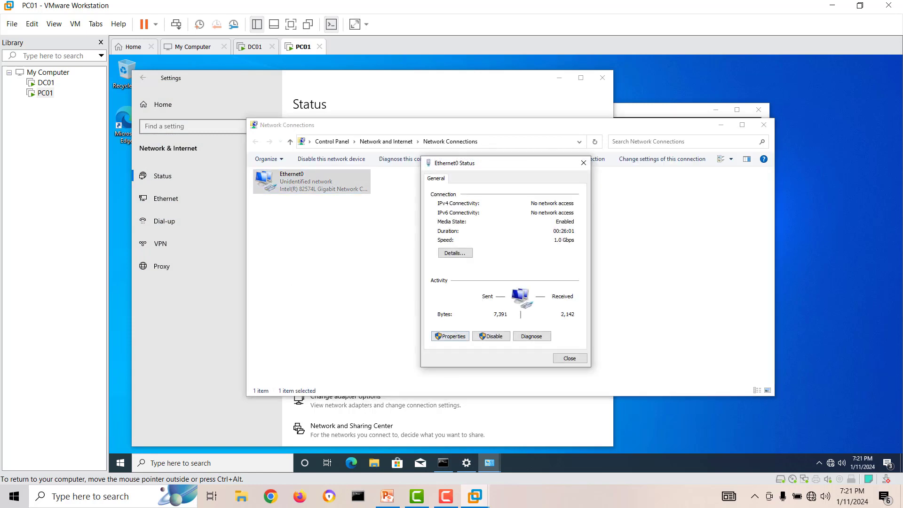
pyautogui.click(450, 337)
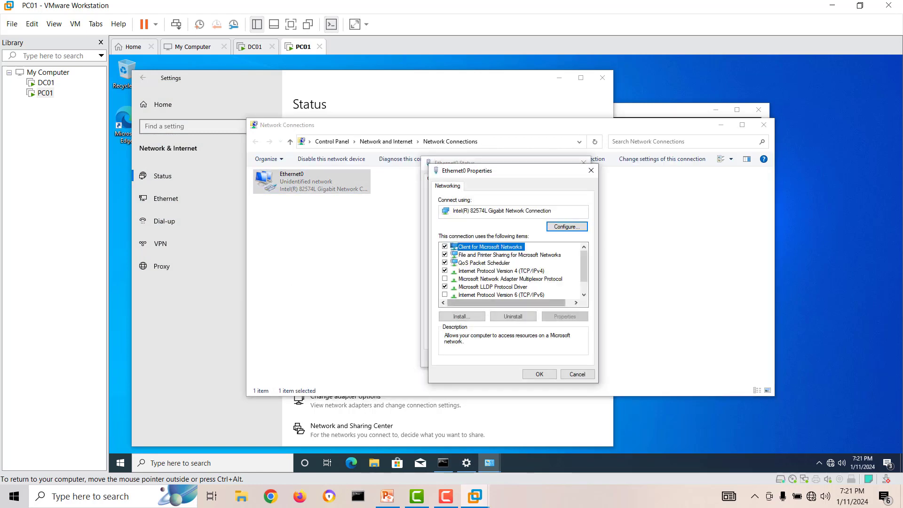
pyautogui.click(501, 271)
pyautogui.click(565, 316)
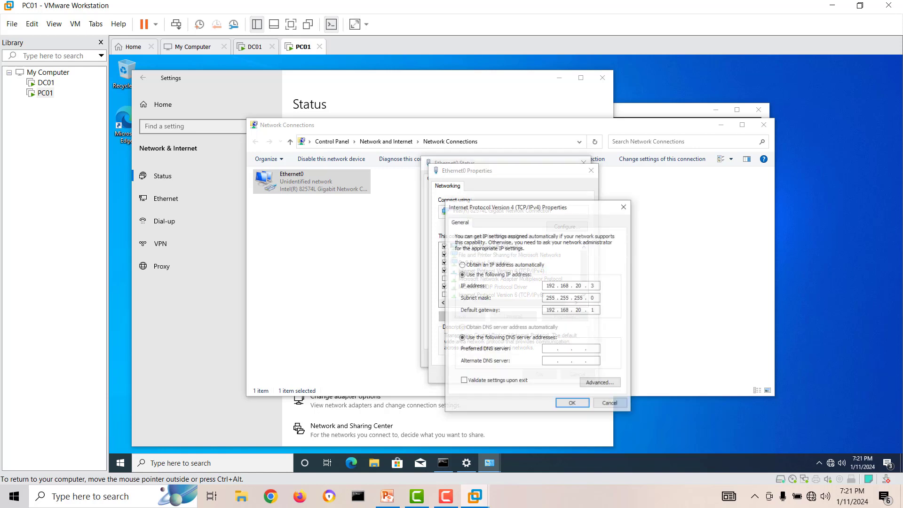
# Set the preferred DNS server to 192.168.20.2 and close the adapter windows.
pyautogui.write('1 ')
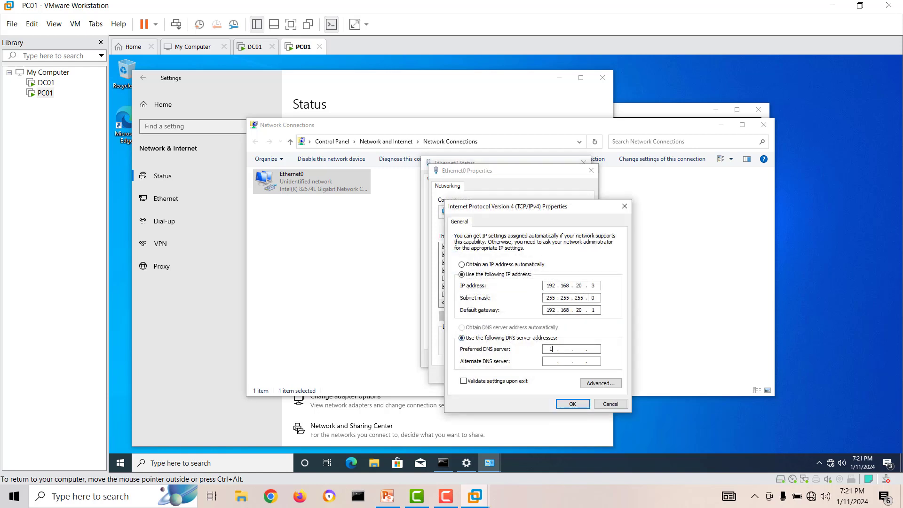
pyautogui.write('92 . 168 . 20')
pyautogui.press('Return')
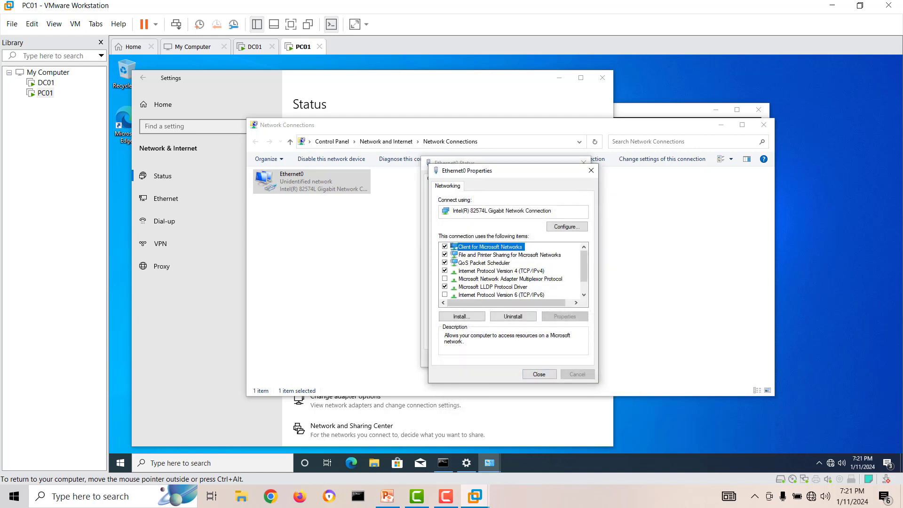
pyautogui.press('Return')
pyautogui.click(569, 358)
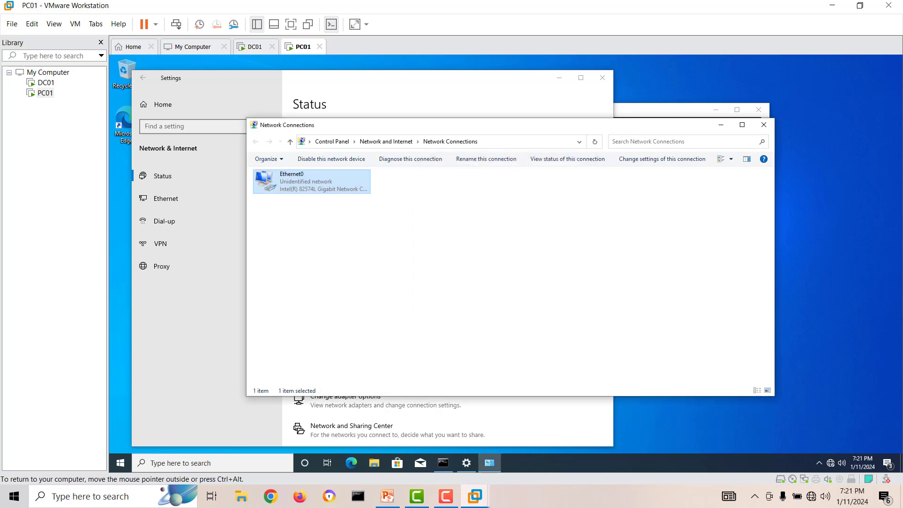
pyautogui.click(763, 124)
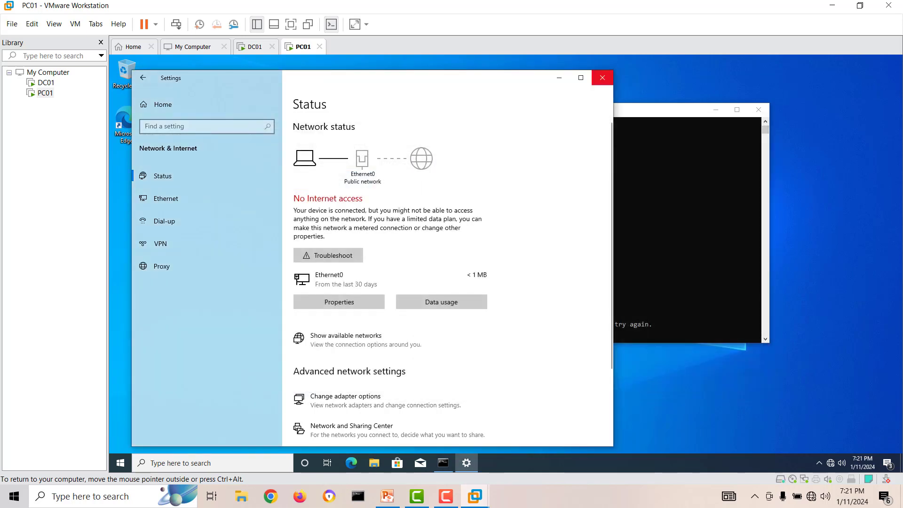
# Rerun ping pingitcomputer.local, now resolving to 192.168.20.2 with 4 replies and 0% loss.
pyautogui.click(602, 78)
pyautogui.click(515, 294)
pyautogui.press('Escape')
pyautogui.press('Up')
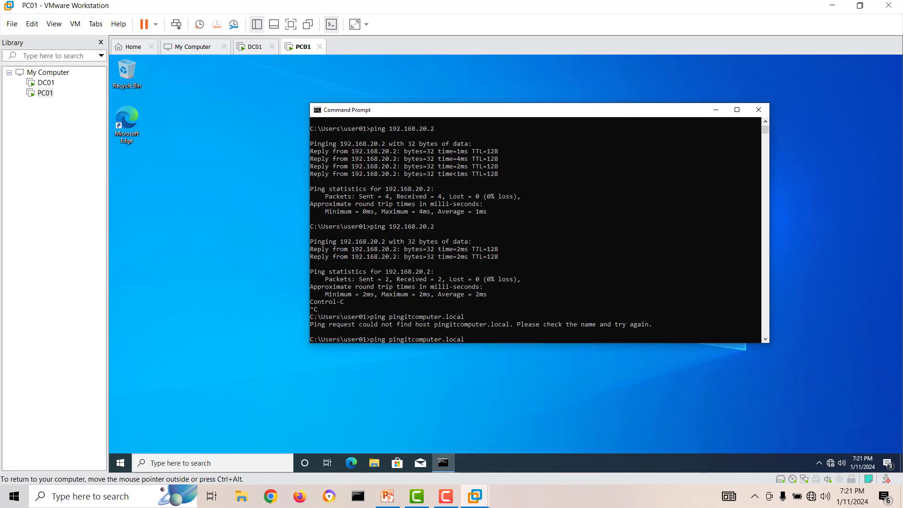
pyautogui.press('Return')
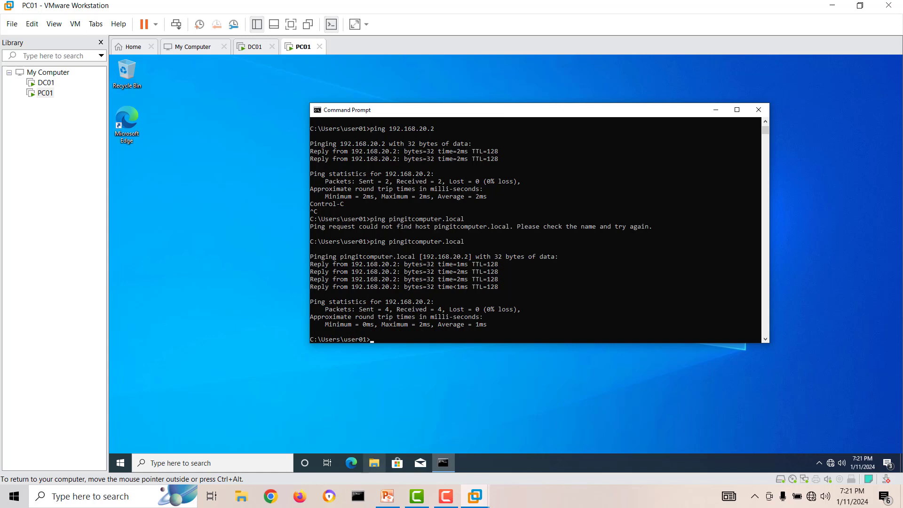
pyautogui.click(374, 463)
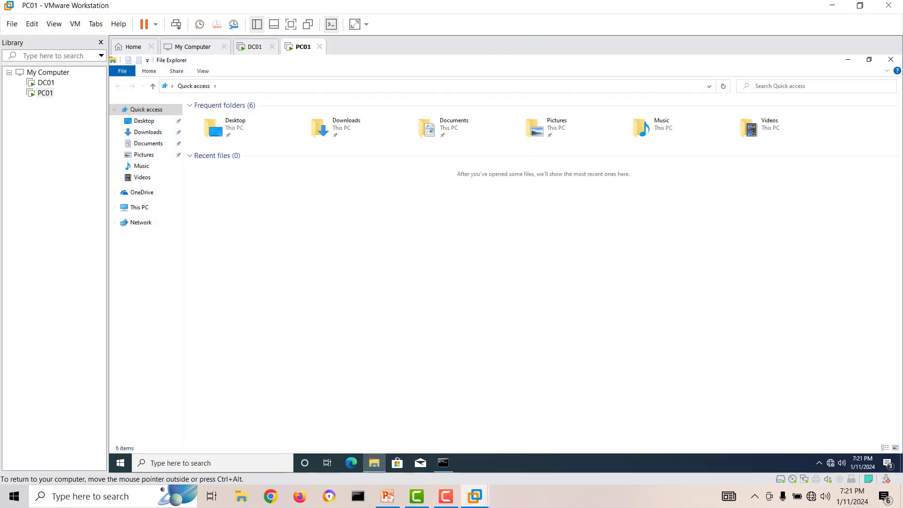
# Open This PC's system properties and the Computer Name/Domain Changes dialog.
pyautogui.click(139, 207)
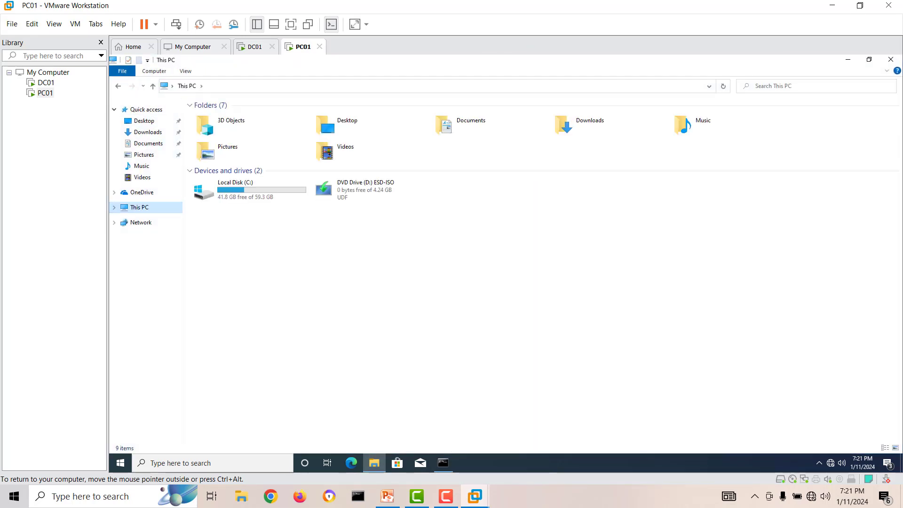
pyautogui.rightClick(514, 238)
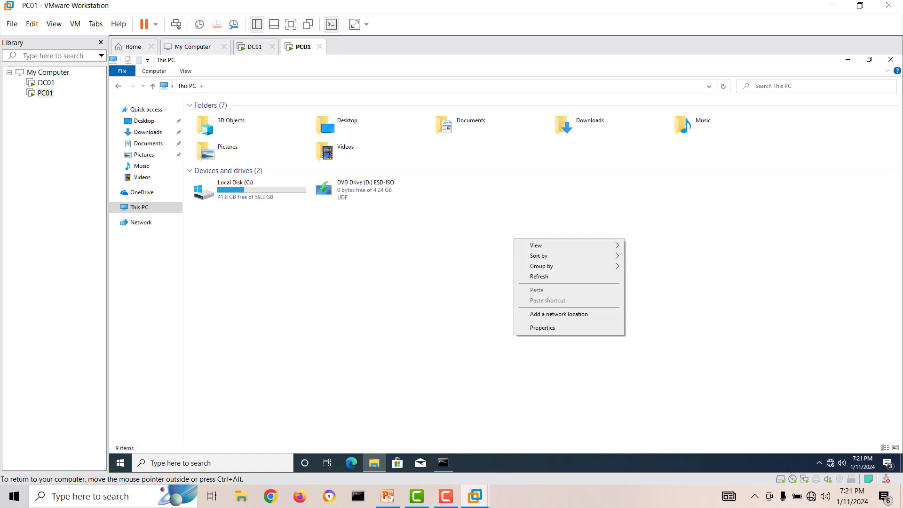
pyautogui.click(542, 327)
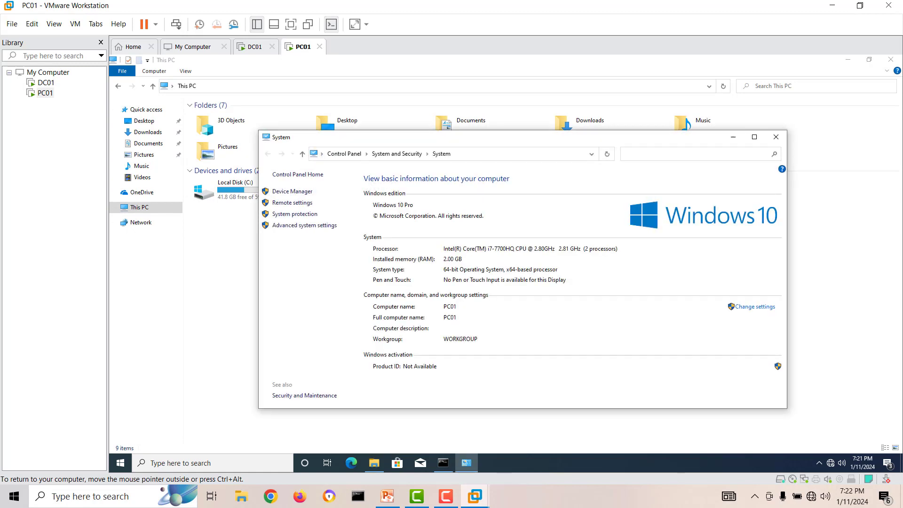
pyautogui.click(755, 307)
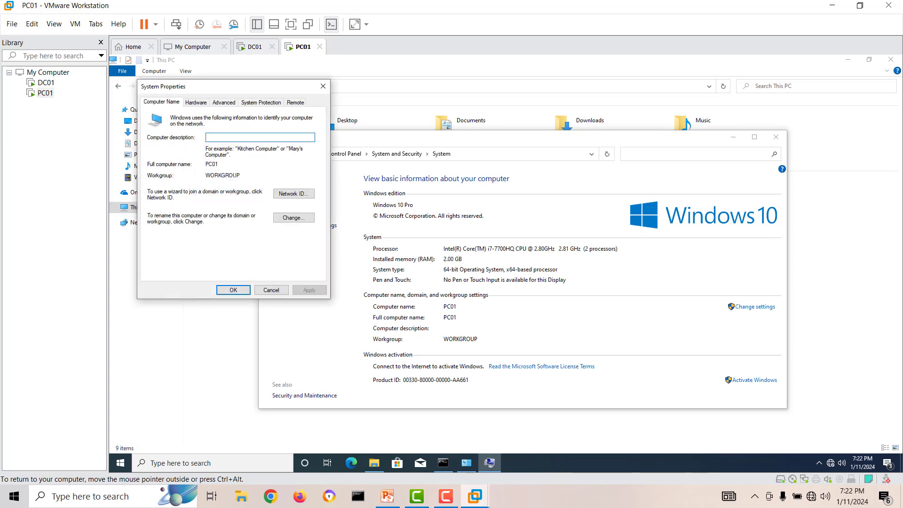
pyautogui.click(293, 218)
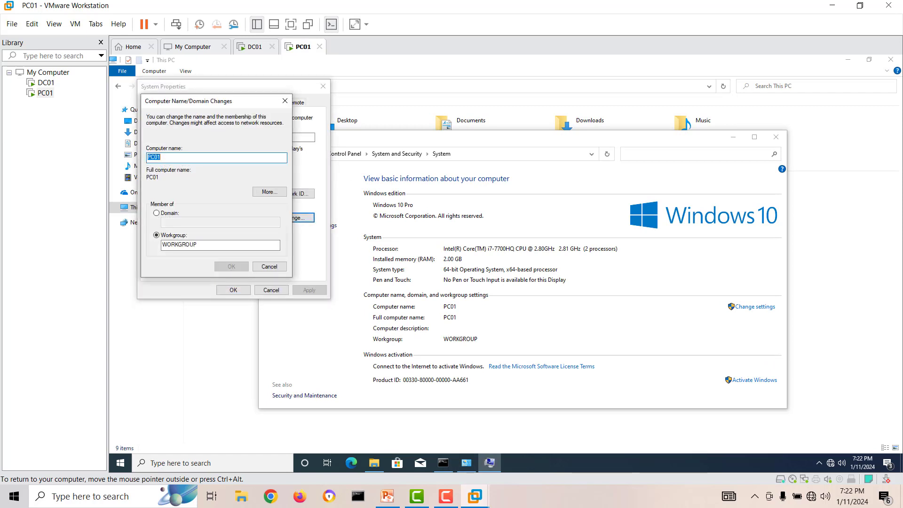
# Join PC01 to the pingitcomputer.local domain using the administrator account and its password.
pyautogui.click(157, 213)
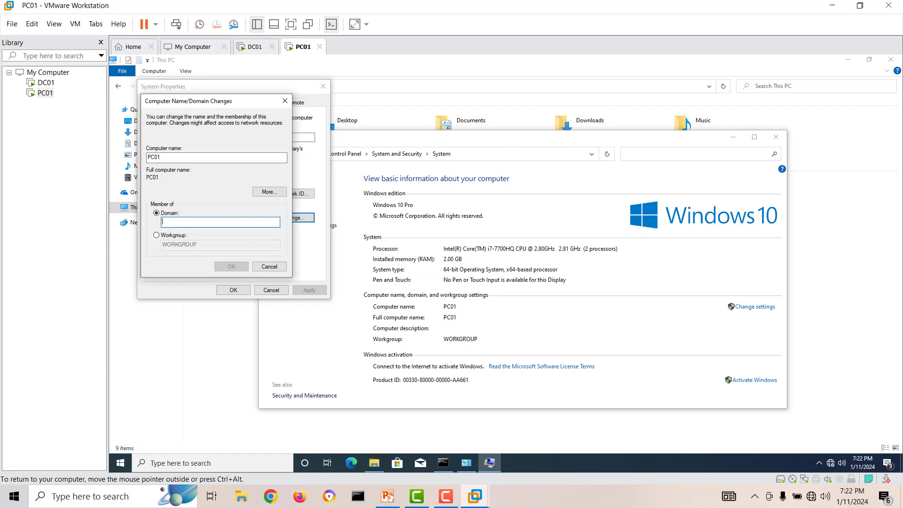
pyautogui.write('pingitcomputer')
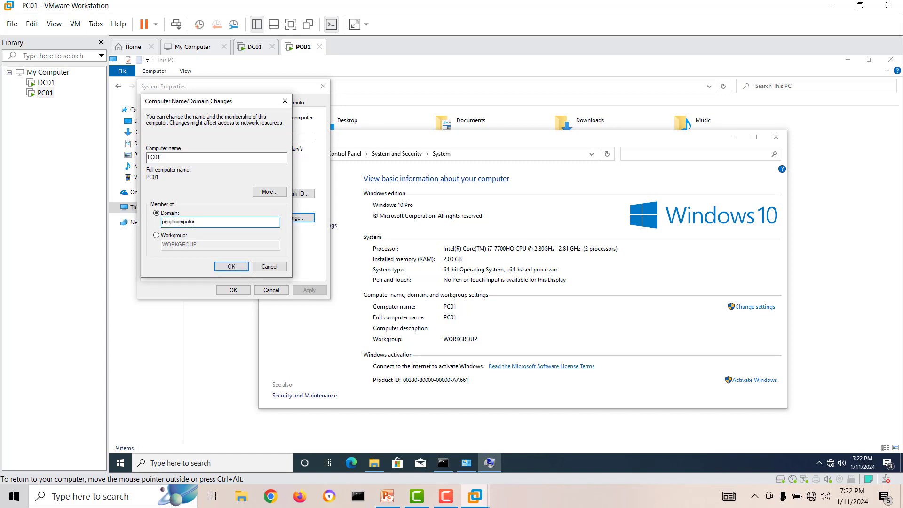
pyautogui.write('.local')
pyautogui.press('Return')
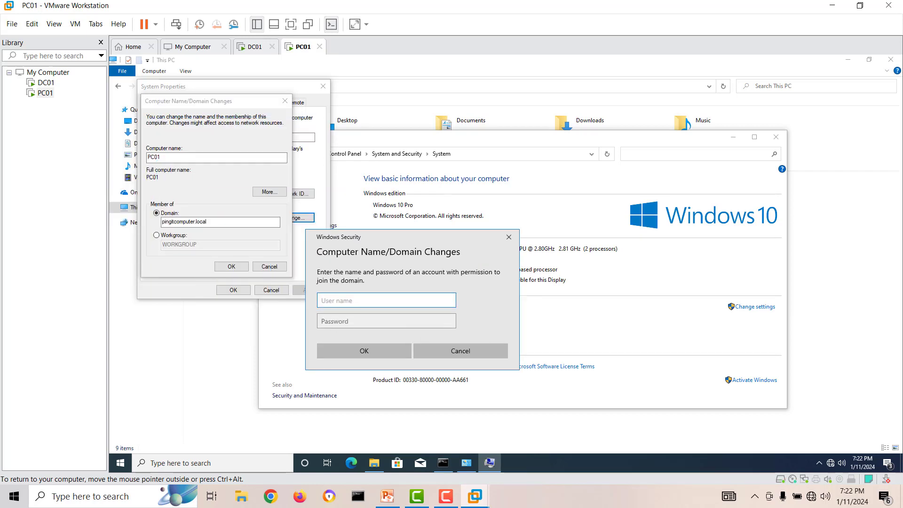
pyautogui.write('ad')
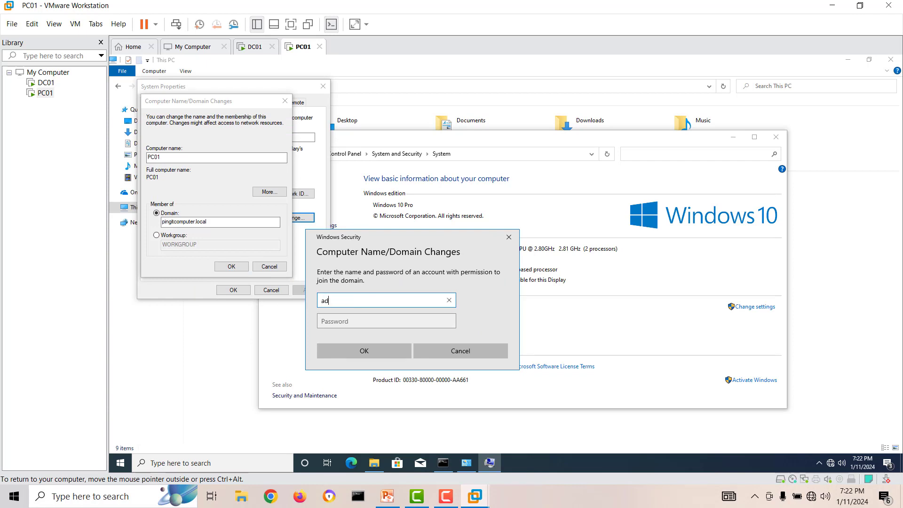
pyautogui.write('ministrator')
pyautogui.press('Tab')
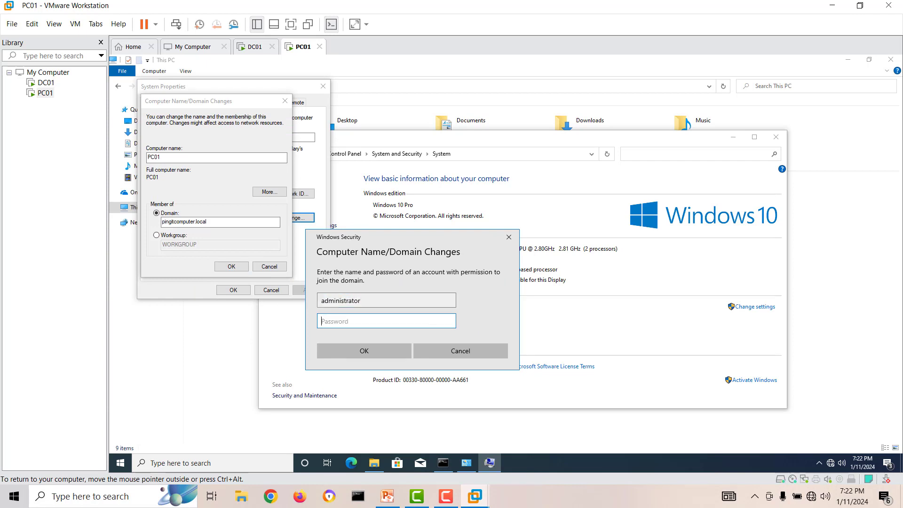
pyautogui.write('••••••••')
pyautogui.press('Return')
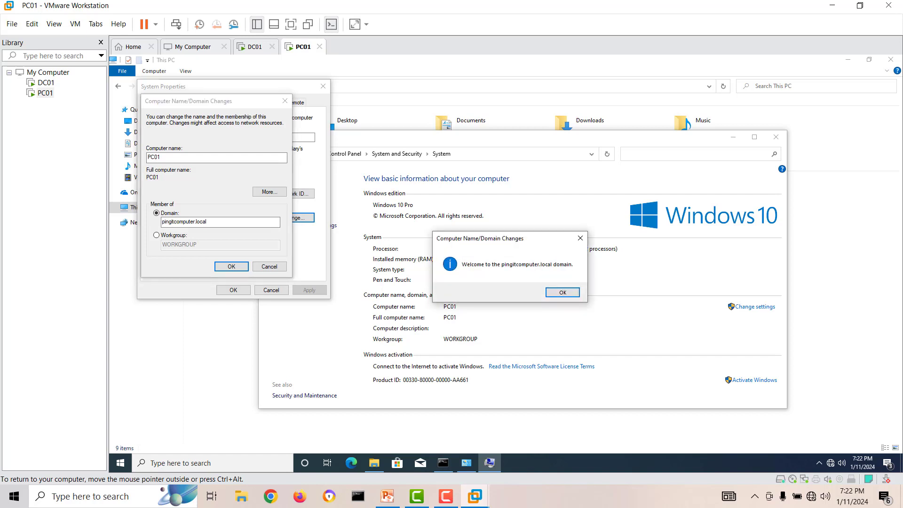
# Acknowledge the welcome and restart messages, close System Properties, and restart PC01 now.
pyautogui.press('Return')
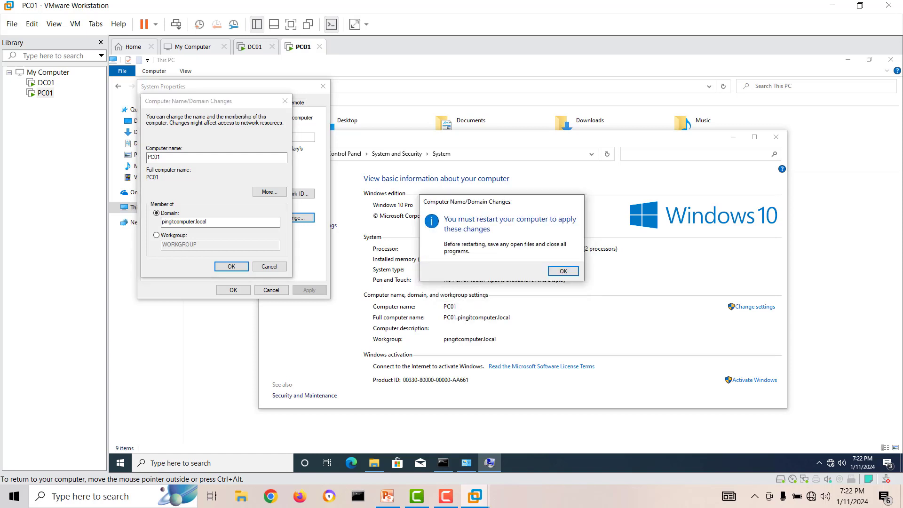
pyautogui.press('Return')
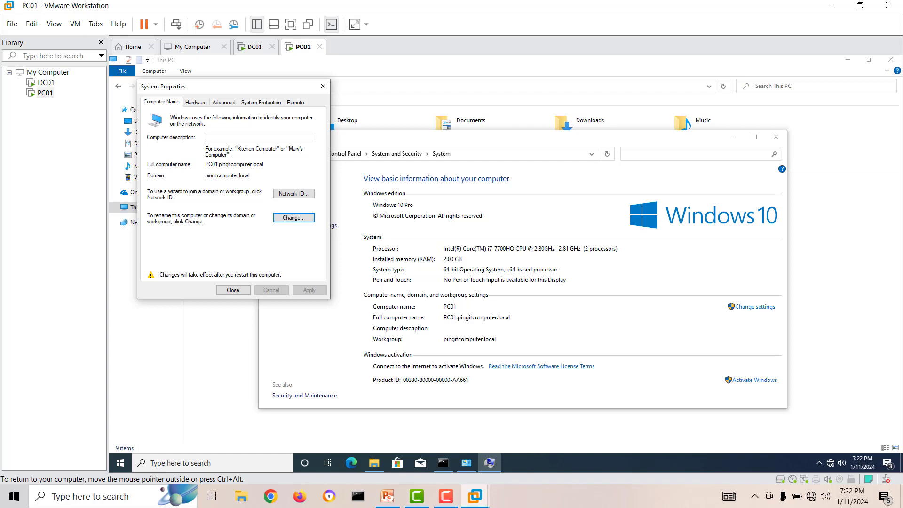
pyautogui.click(233, 290)
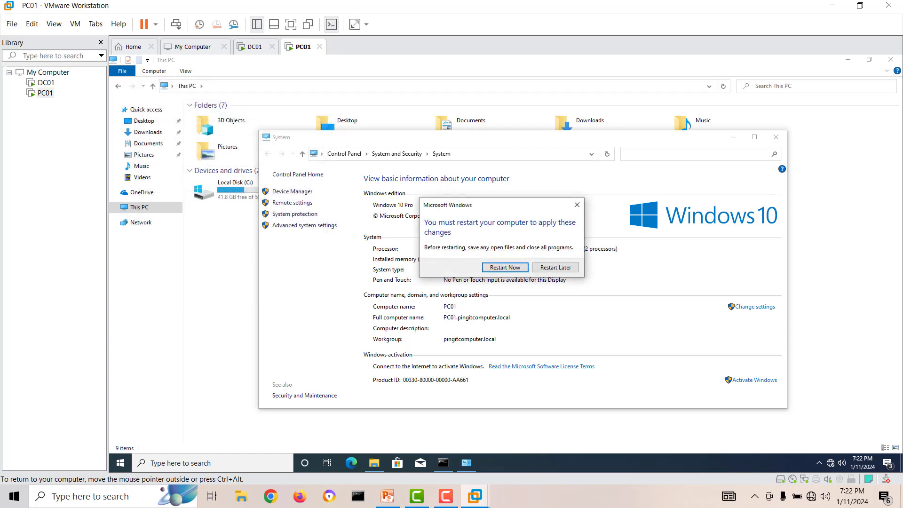
pyautogui.press('Return')
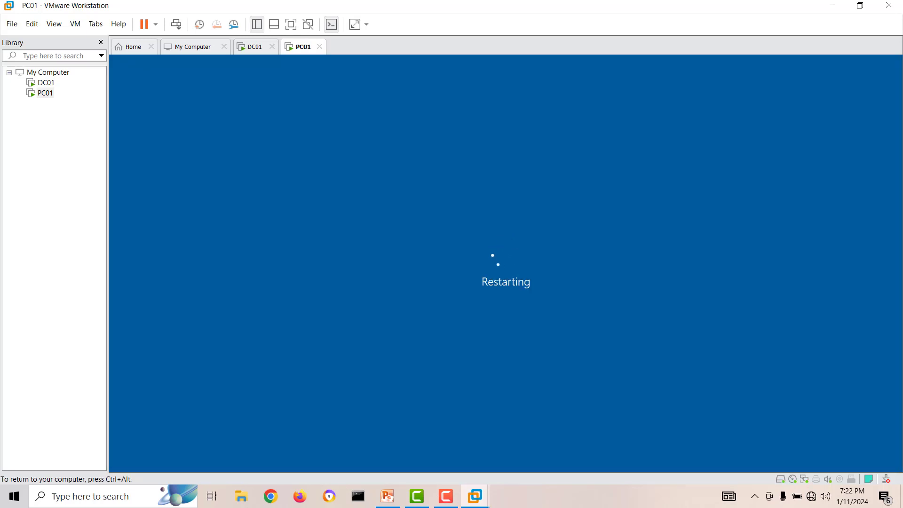
# Send Ctrl+Alt+Del to PC01 to get from the lock screen to the sign-in prompt.
pyautogui.hotkey('ctrl', 'alt')
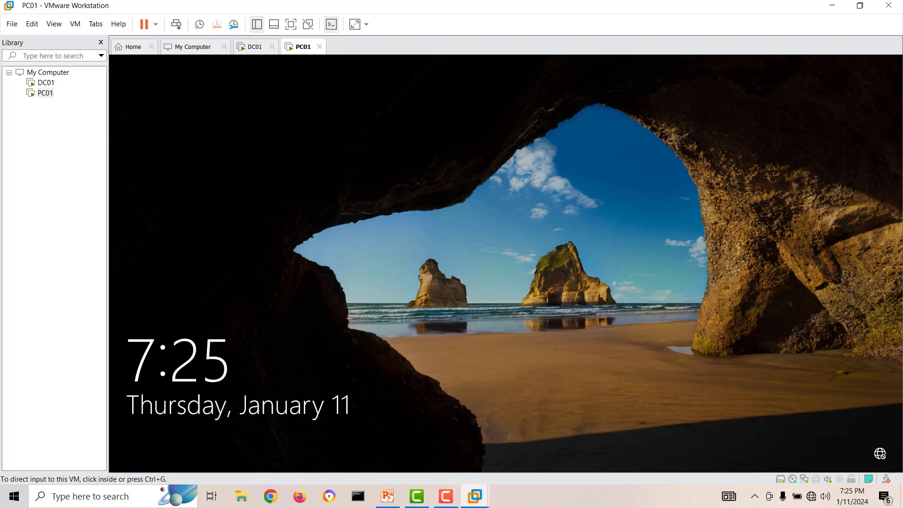
pyautogui.rightClick(303, 48)
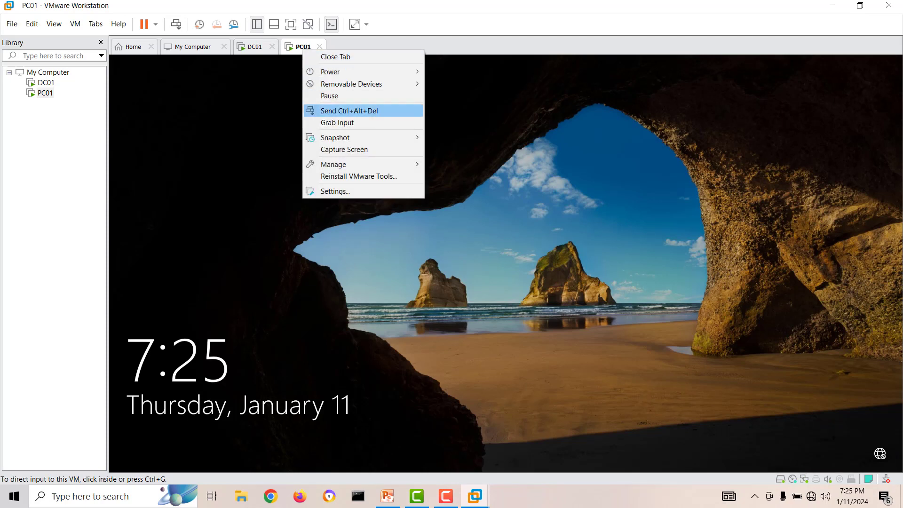
pyautogui.click(349, 111)
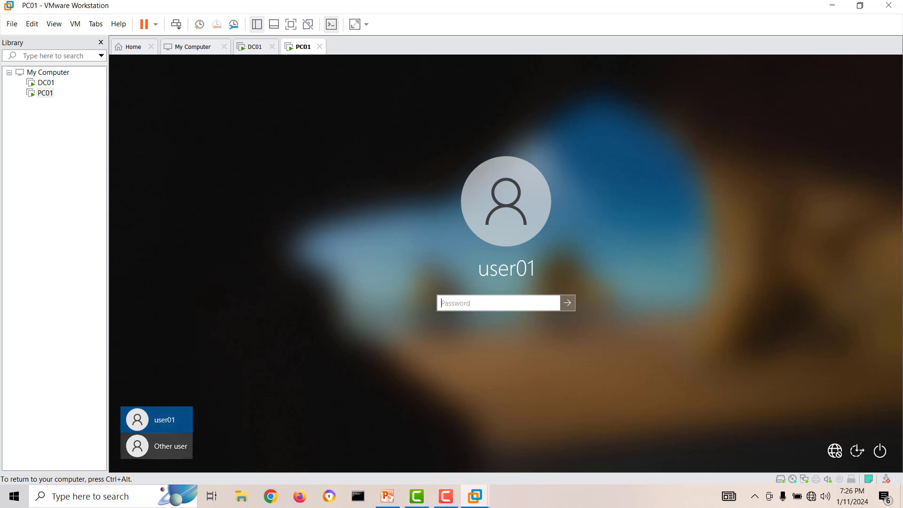
# Sign in to PC01 as Other user pingitcomputer\administrator with the account password, then bring PowerPoint forward.
pyautogui.click(157, 446)
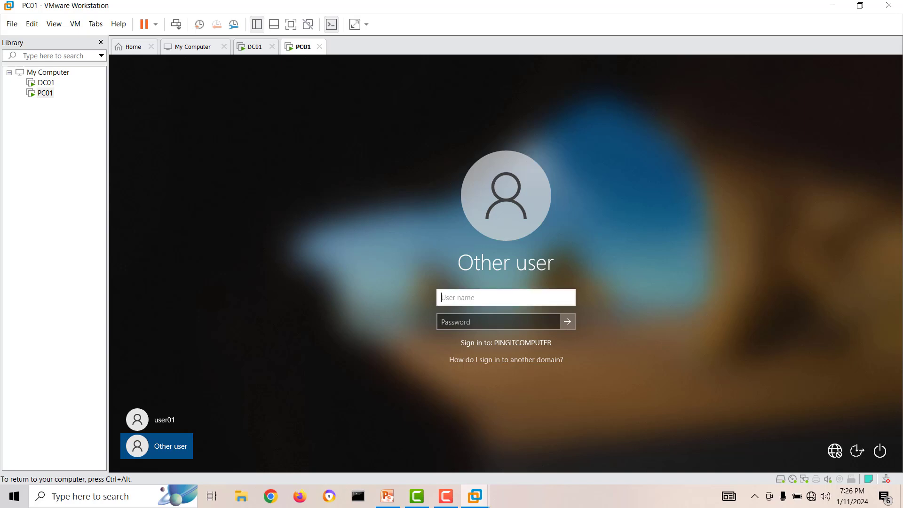
pyautogui.write('administrator')
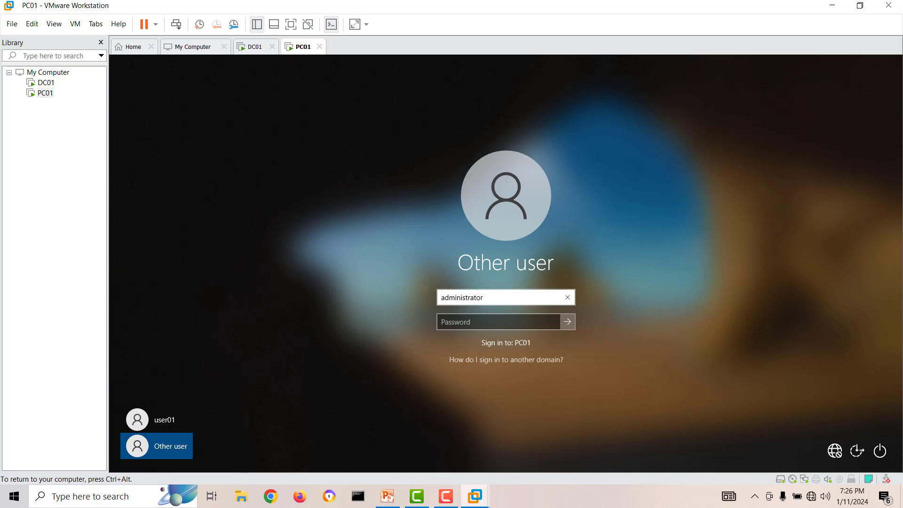
pyautogui.click(441, 297)
pyautogui.write('ping')
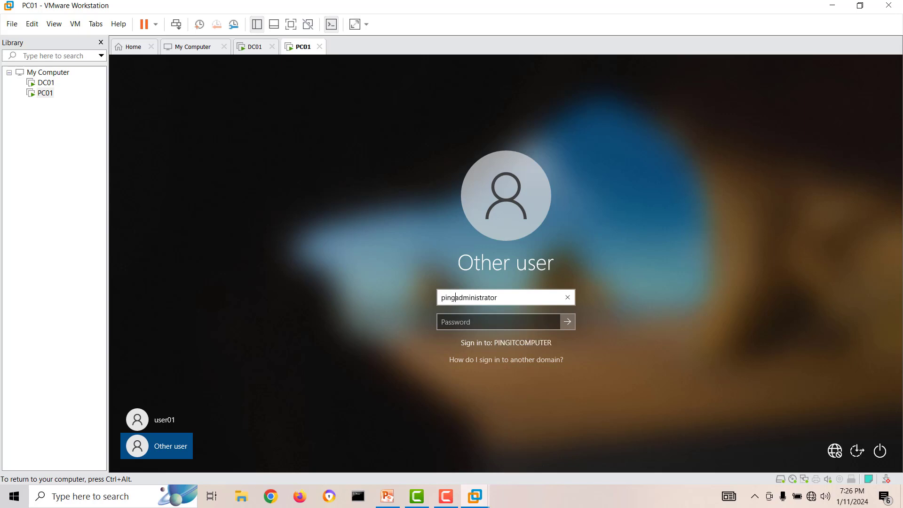
pyautogui.write('itcomputer\\')
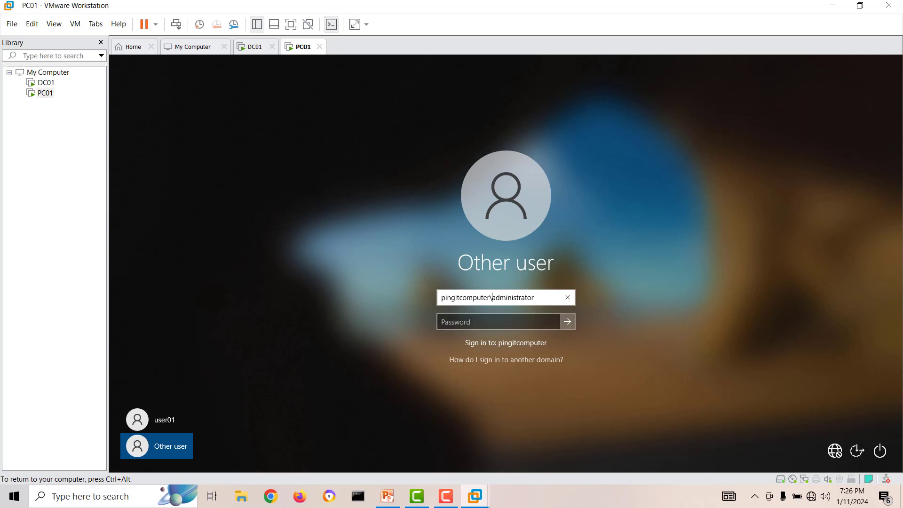
pyautogui.click(497, 322)
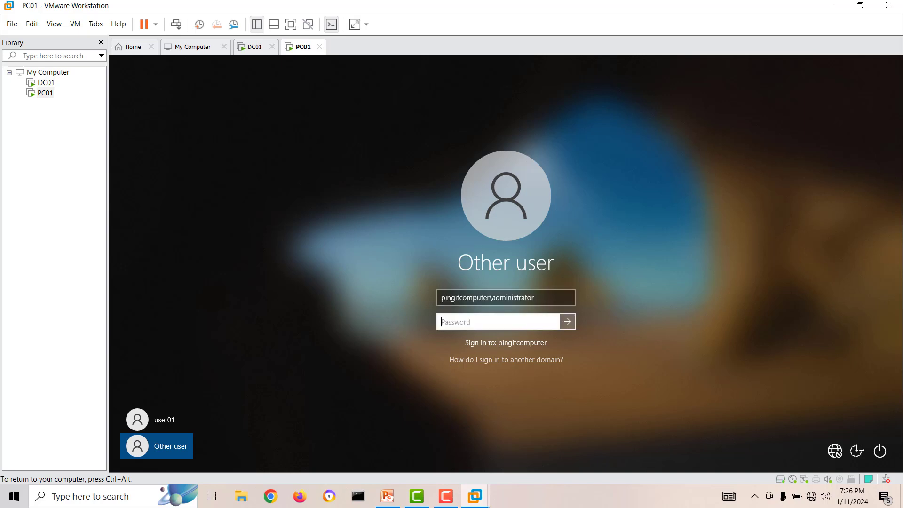
pyautogui.write('Pa$$w0rd')
pyautogui.press('Return')
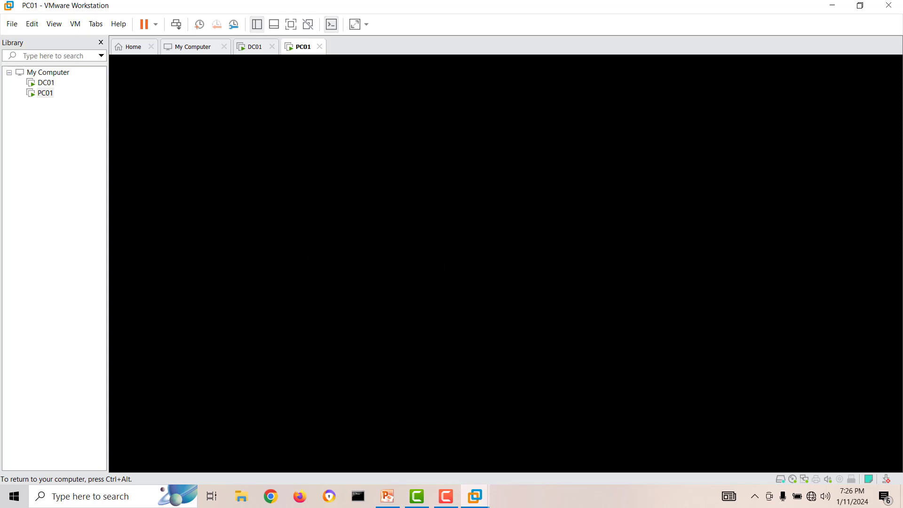
pyautogui.hotkey('ctrl', 'alt')
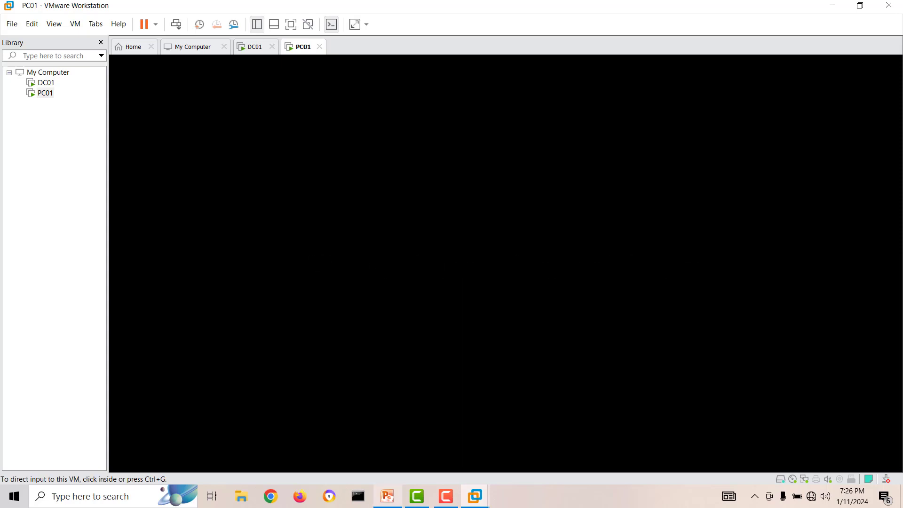
pyautogui.click(388, 496)
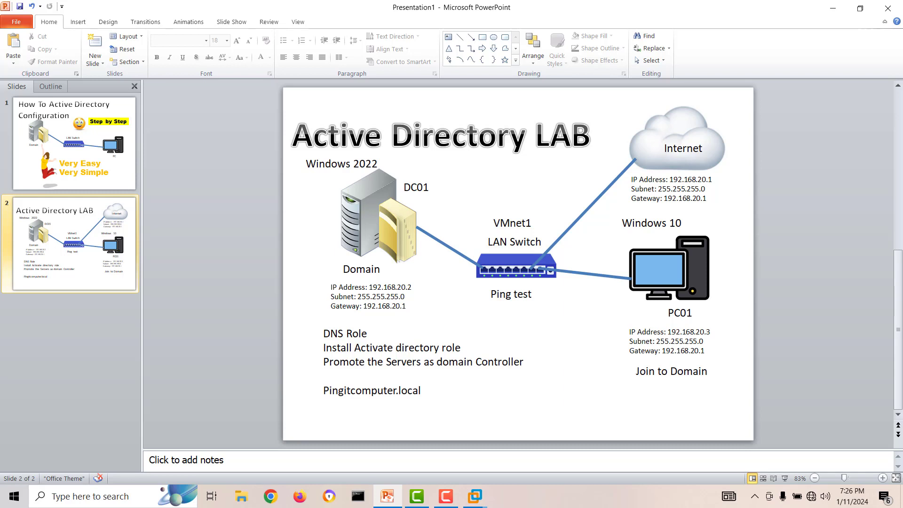
# Highlight the Install Active Directory role, Promote the Servers and Pingitcomputer.local lines, then return to PC01.
pyautogui.moveTo(423, 324)
pyautogui.mouseDown()
pyautogui.moveTo(439, 324)
pyautogui.moveTo(423, 320)
pyautogui.mouseUp()
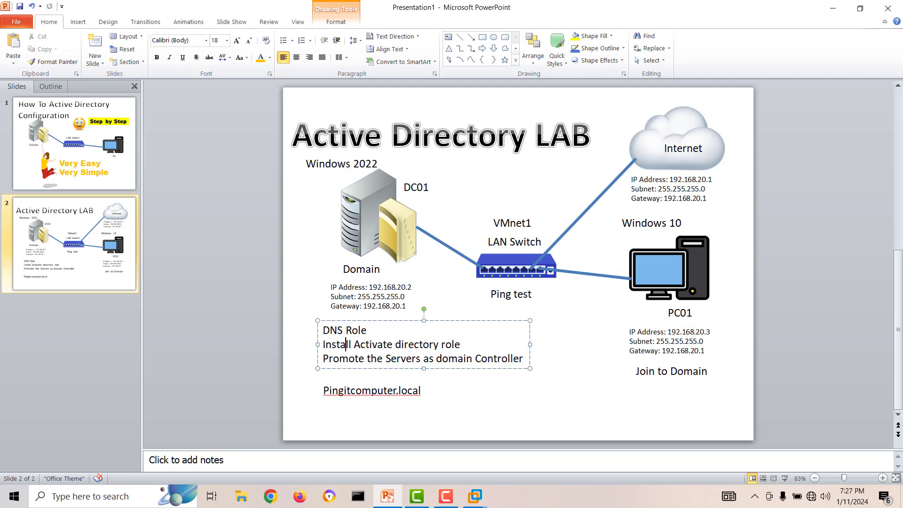
pyautogui.moveTo(323, 344); pyautogui.dragTo(441, 344)
pyautogui.moveTo(323, 358); pyautogui.dragTo(523, 358)
pyautogui.click(361, 390)
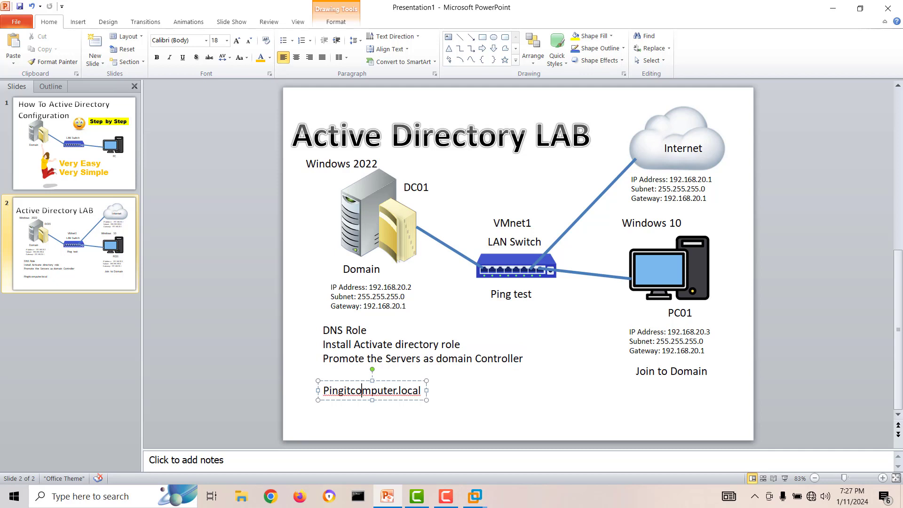
pyautogui.click(475, 404)
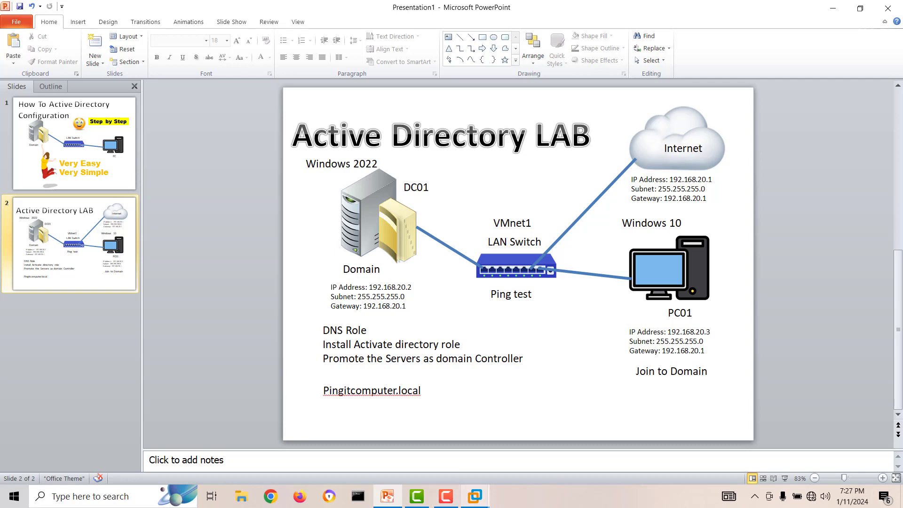
pyautogui.click(475, 496)
pyautogui.click(667, 425)
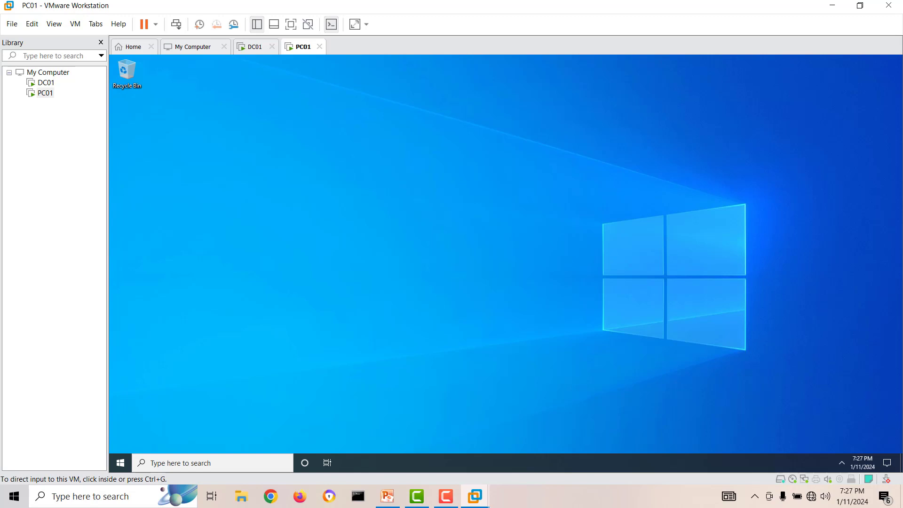
# Leave PC01 at its new domain desktop and switch to the DC01 virtual machine.
pyautogui.click(498, 323)
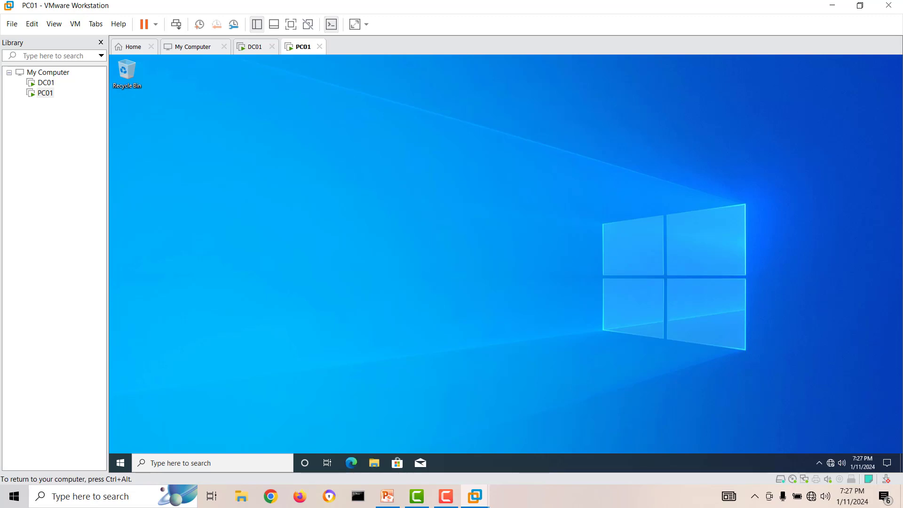
pyautogui.hotkey('ctrl', 'alt')
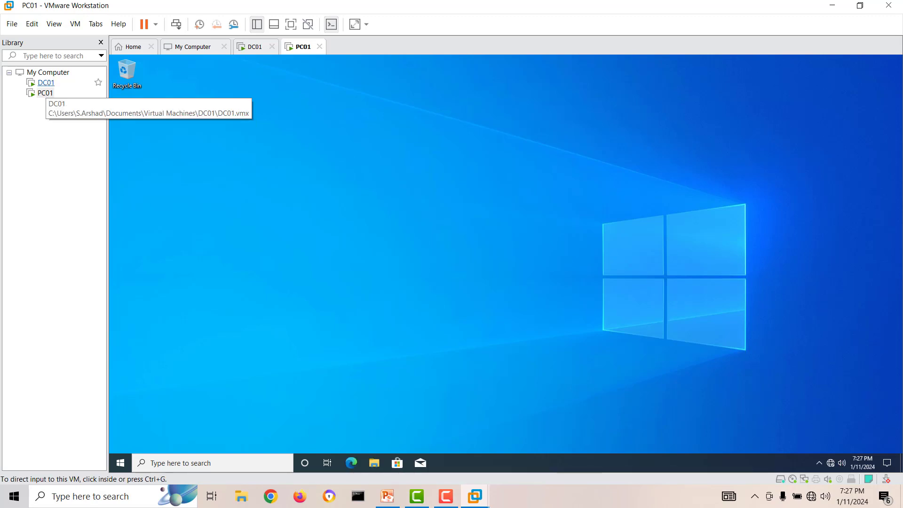
pyautogui.click(46, 83)
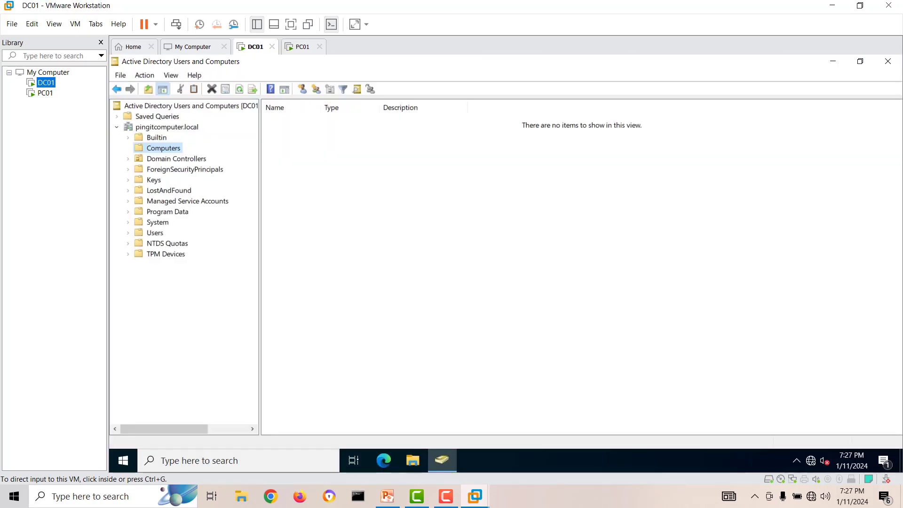
# Refresh the Computers container on DC01 and verify PC01 is listed, then view the domain root.
pyautogui.click(240, 89)
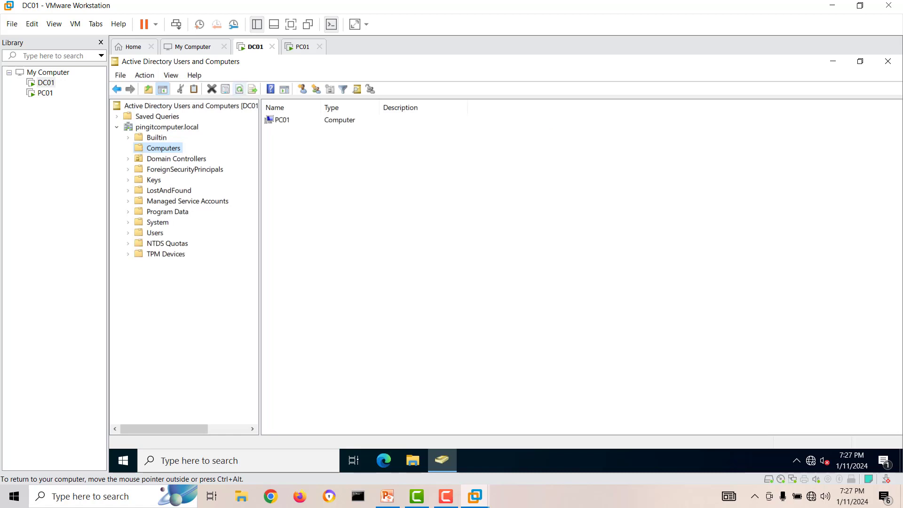
pyautogui.click(282, 120)
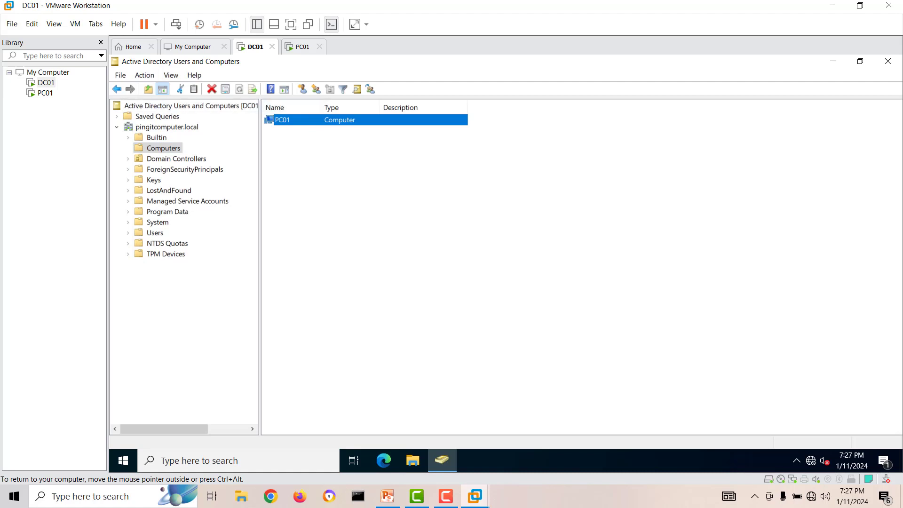
pyautogui.click(166, 127)
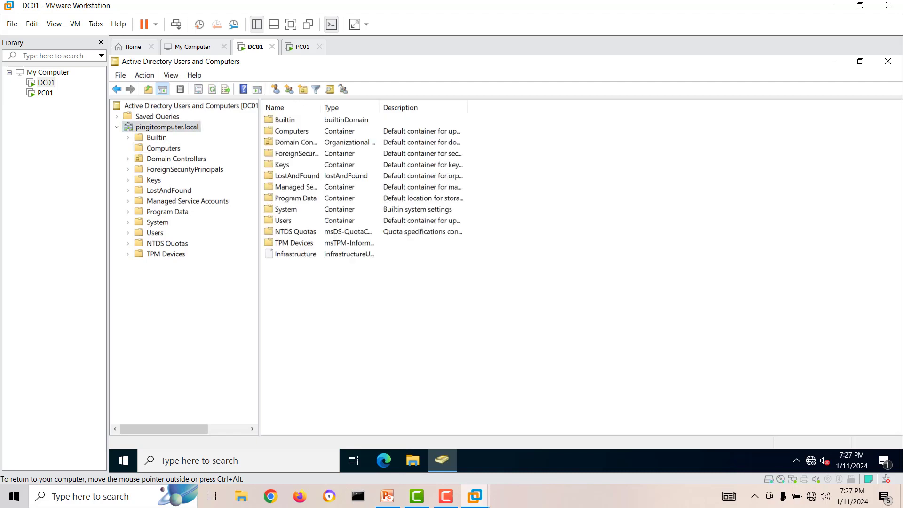
# Close Active Directory Users and Computers and show PowerPoint's first slide.
pyautogui.click(887, 62)
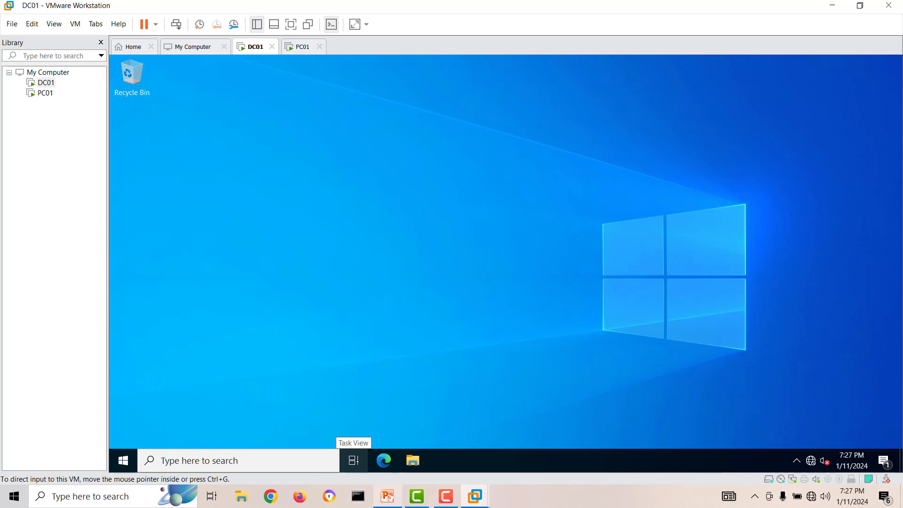
pyautogui.click(387, 496)
pyautogui.click(75, 144)
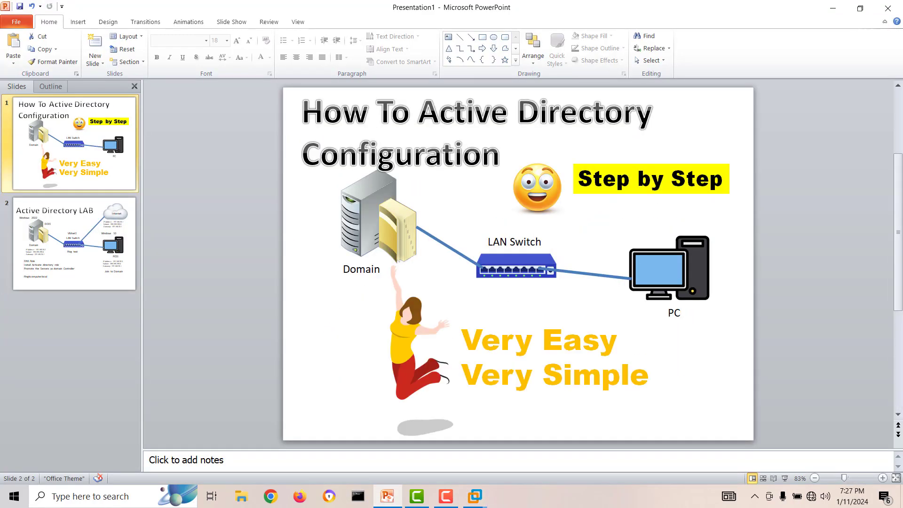